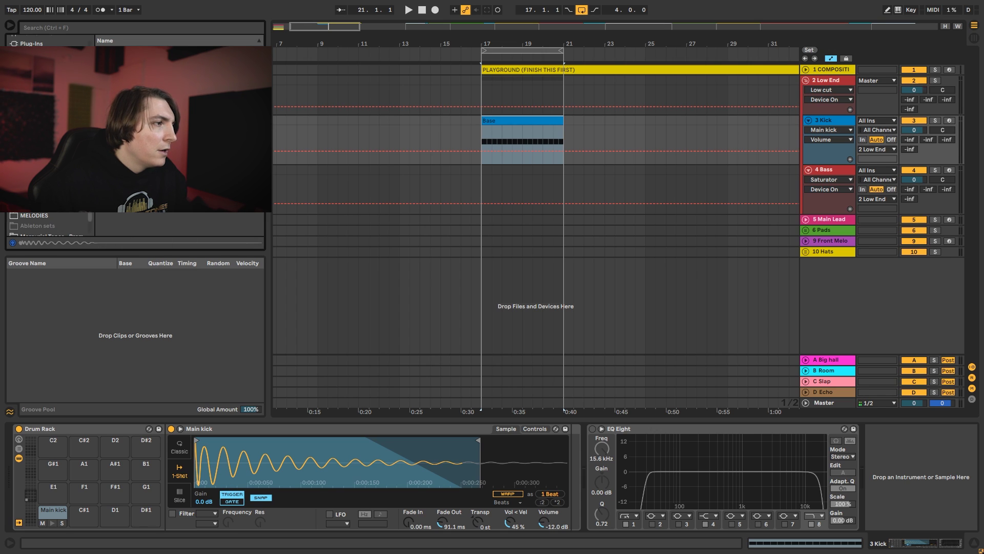
Replace the Main kick sample in the Kick track's Drum Rack with Cool kick bassy and audition the loop.
{"action": "left_click", "coordinate": [816, 120]}
{"action": "left_click_drag", "start_coordinate": [137, 138], "coordinate": [120, 400]}
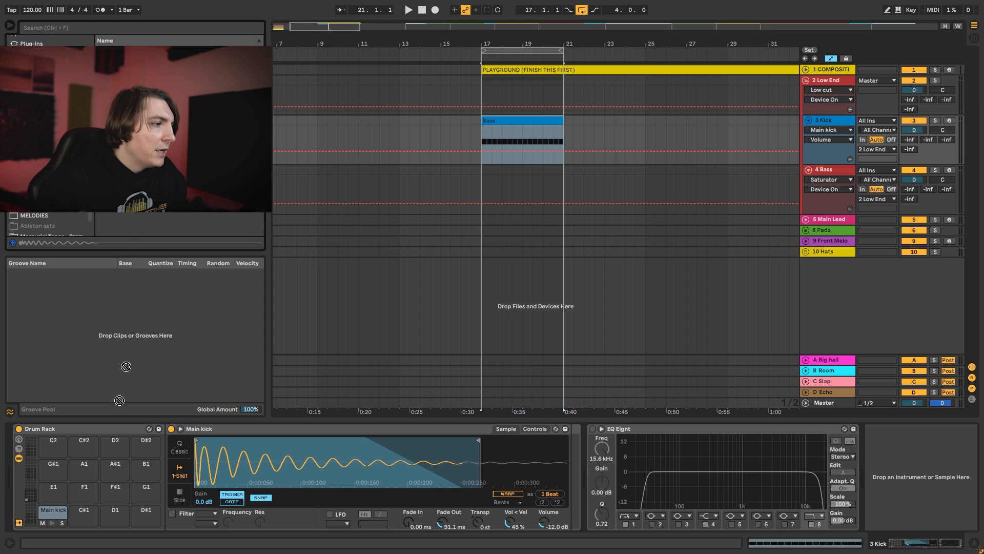
{"action": "left_click_drag", "start_coordinate": [66, 514], "coordinate": [67, 514]}
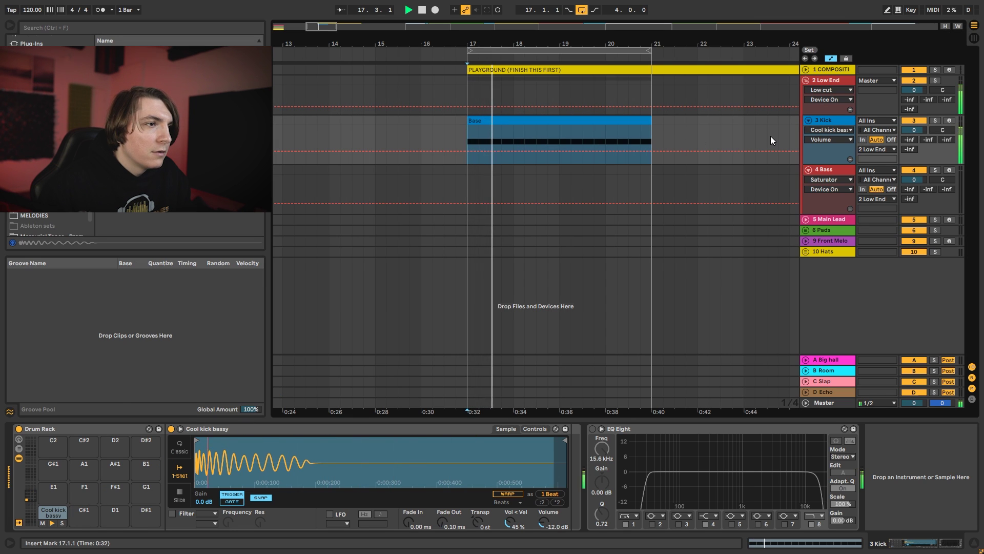
{"action": "key", "text": "space"}
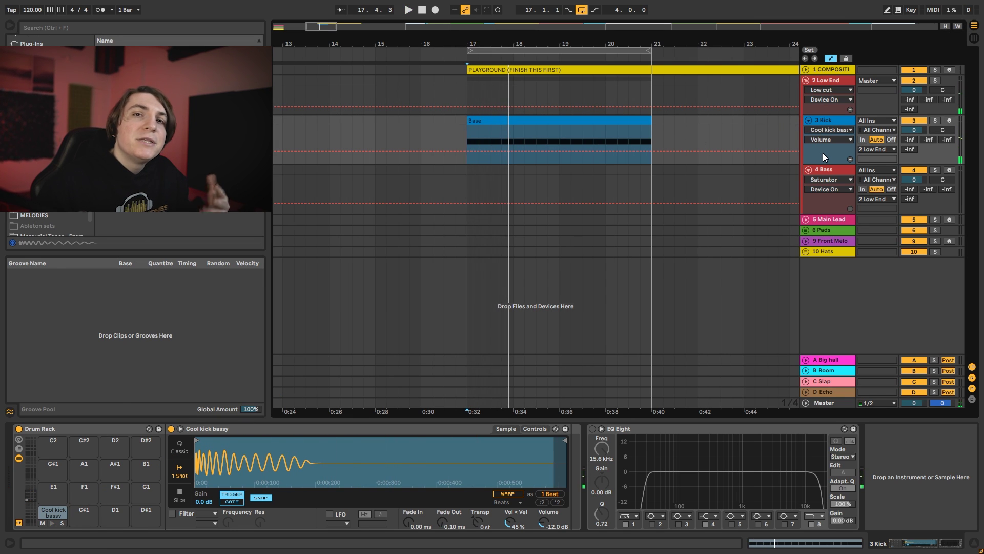
Search the browser for "ott" and add the OTT preset to the Kick track.
{"action": "key", "text": "ctrl+f"}
{"action": "type", "text": "o"}
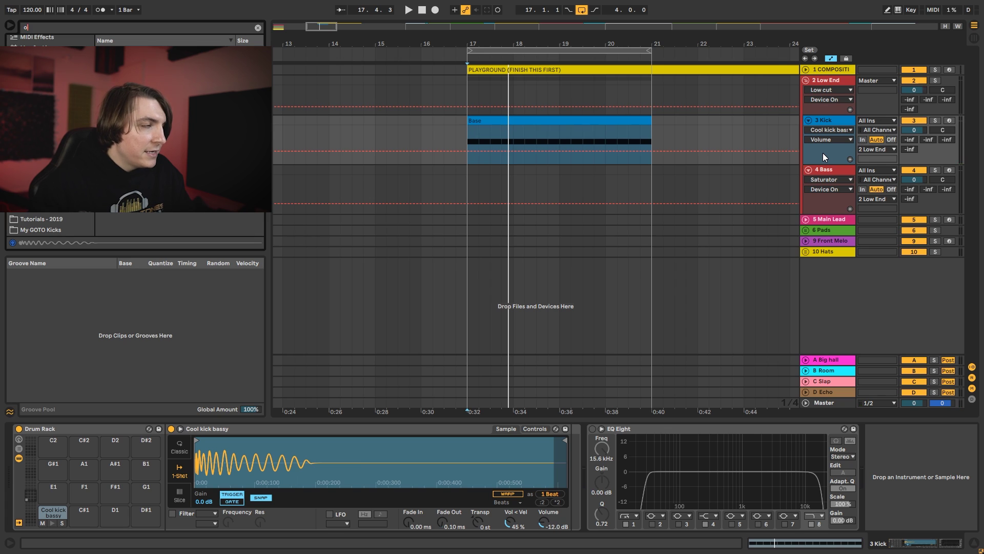
{"action": "type", "text": "tt"}
{"action": "key", "text": "Return"}
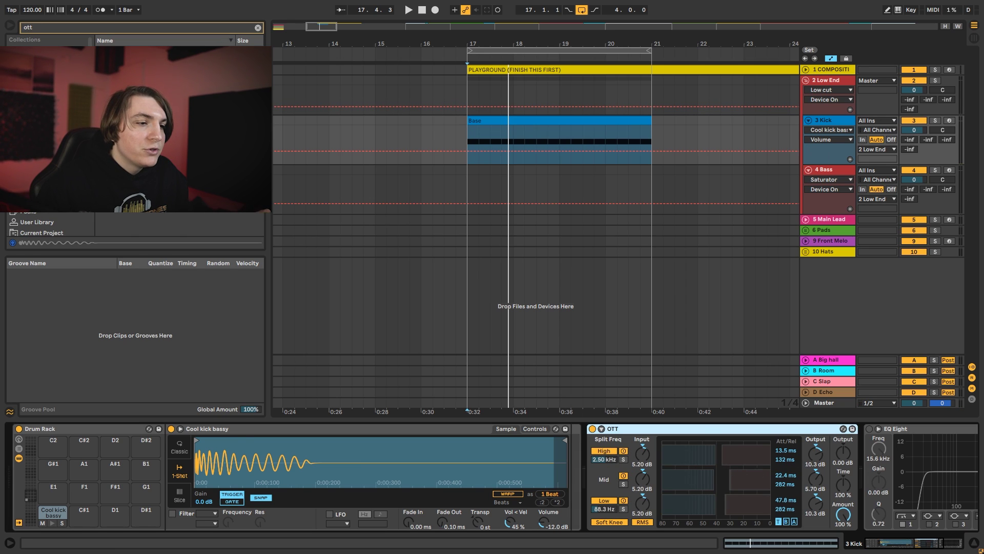
Lower OTT's high-band output to -6.90 dB during playback and compare the kick with OTT bypassed.
{"action": "key", "text": "space"}
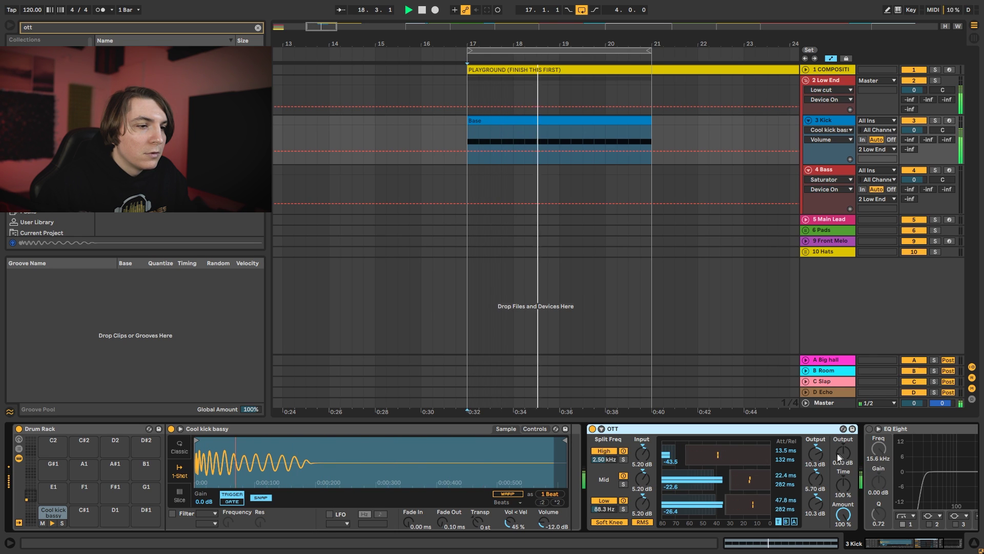
{"action": "left_click_drag", "start_coordinate": [815, 453], "coordinate": [815, 491]}
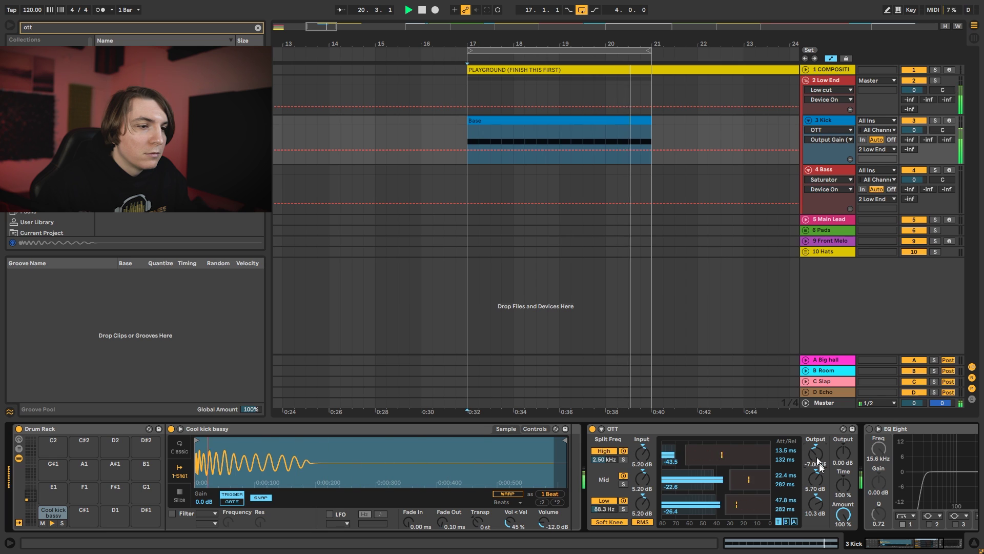
{"action": "left_click_drag", "start_coordinate": [818, 455], "coordinate": [818, 455]}
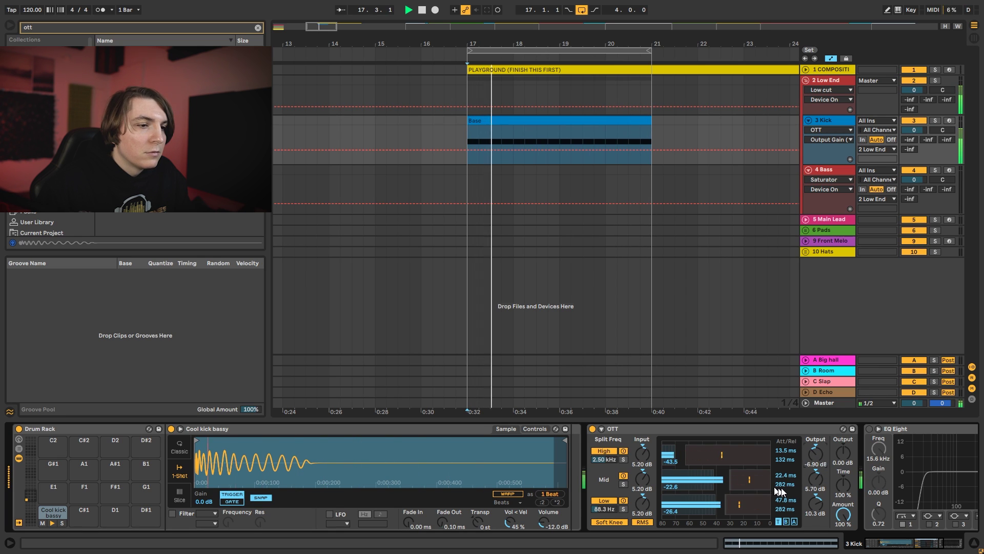
{"action": "left_click", "coordinate": [589, 430]}
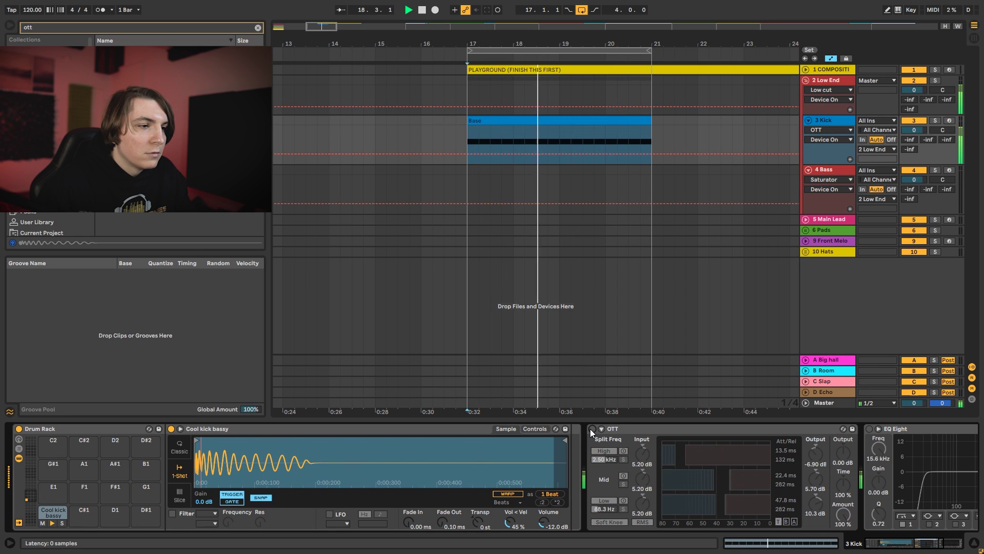
{"action": "key", "text": "space"}
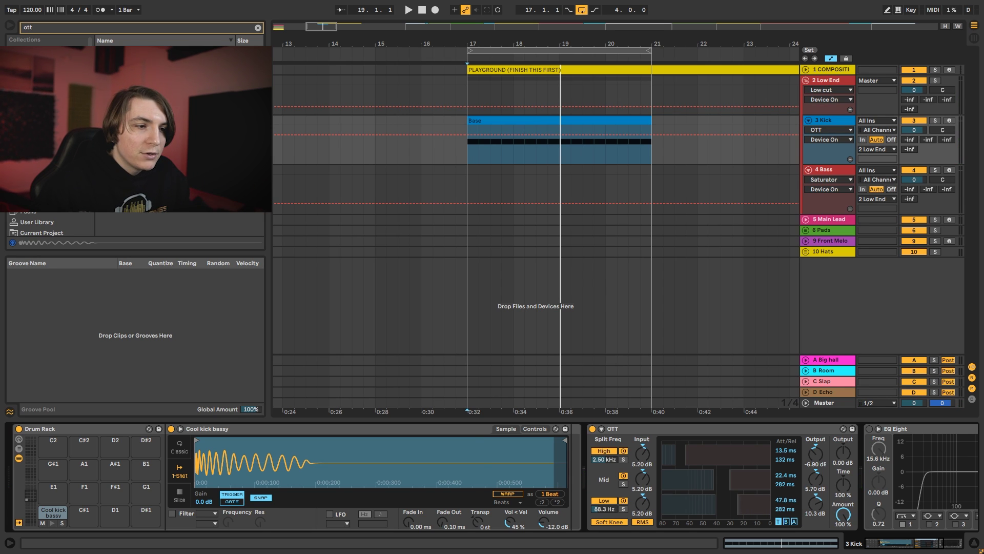
Set OTT's main output to -5.60 dB, mid output to 2.90 dB and low output to 8.20 dB, comparing levels against bypass.
{"action": "key", "text": "space"}
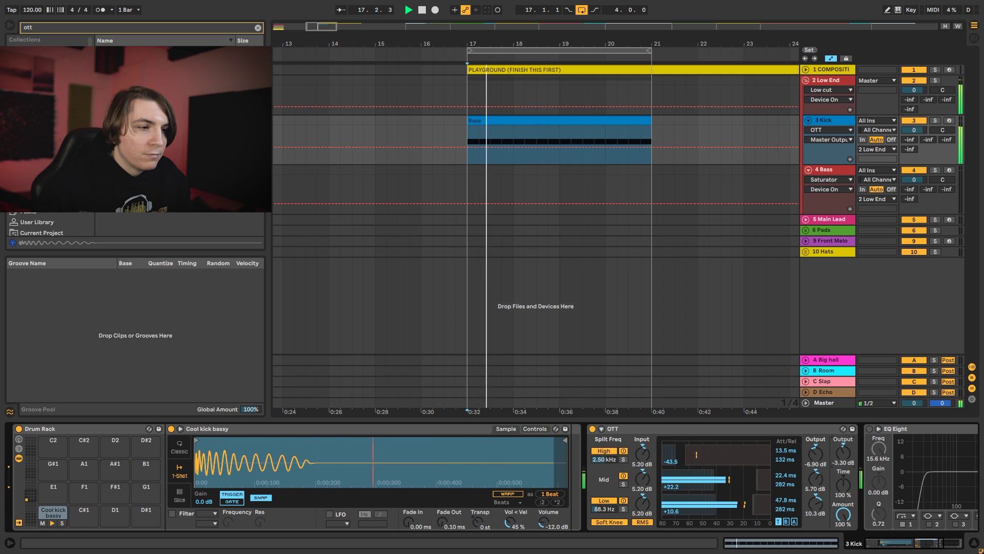
{"action": "left_click", "coordinate": [593, 428]}
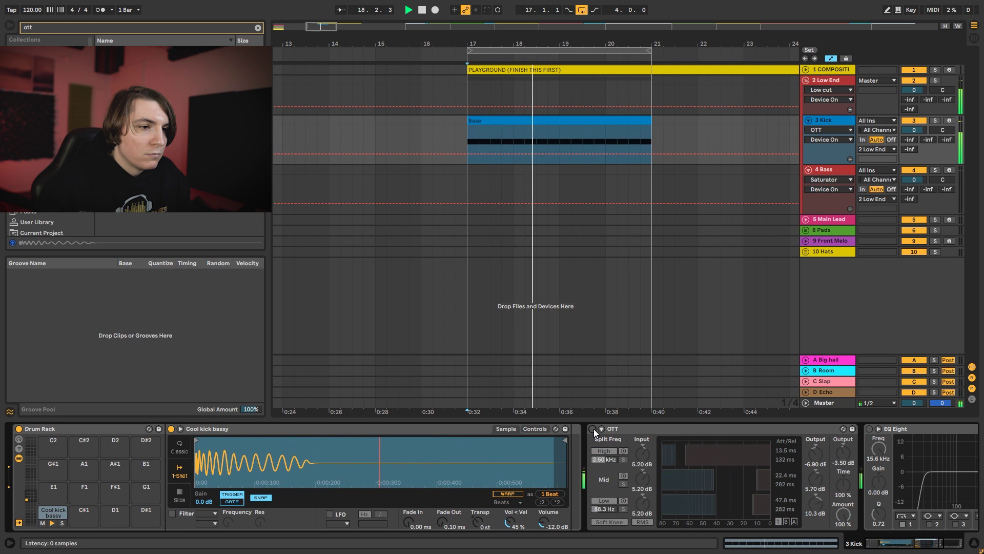
{"action": "left_click", "coordinate": [593, 429]}
{"action": "left_click_drag", "start_coordinate": [843, 453], "coordinate": [843, 458]}
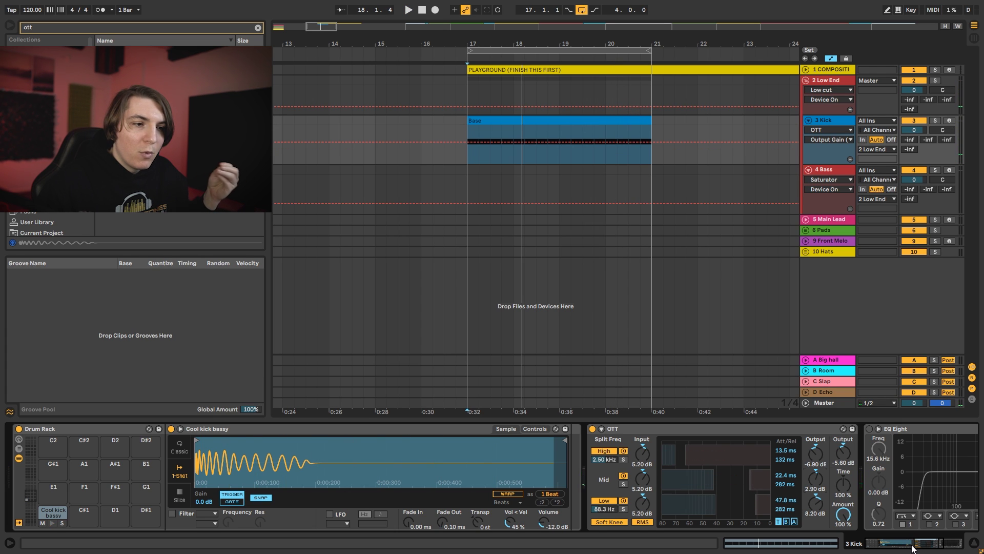
Enable the Kick track's EQ Eight and lower the band 1 low cut to 22 Hz while the loop plays.
{"action": "left_click_drag", "start_coordinate": [916, 547], "coordinate": [935, 547]}
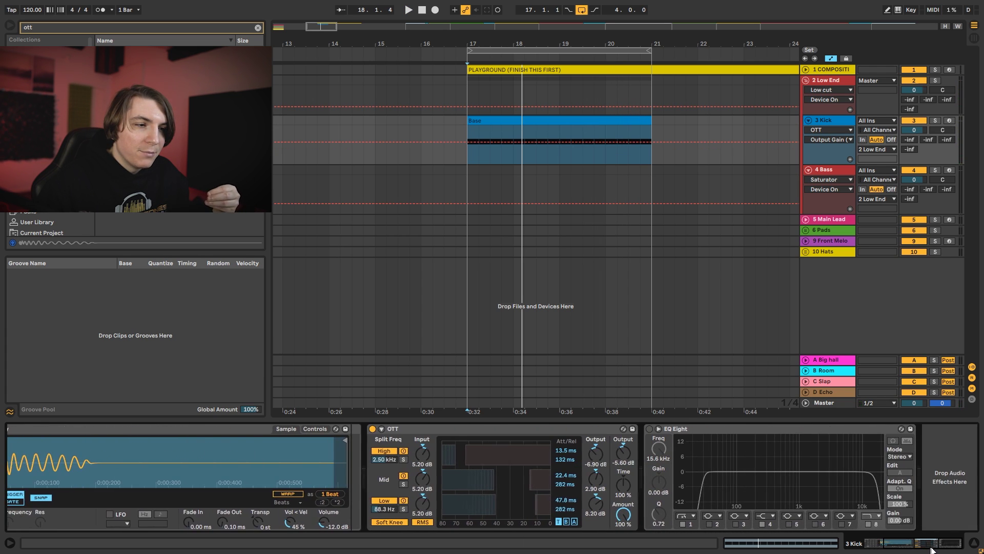
{"action": "left_click", "coordinate": [675, 437]}
{"action": "left_click", "coordinate": [649, 428]}
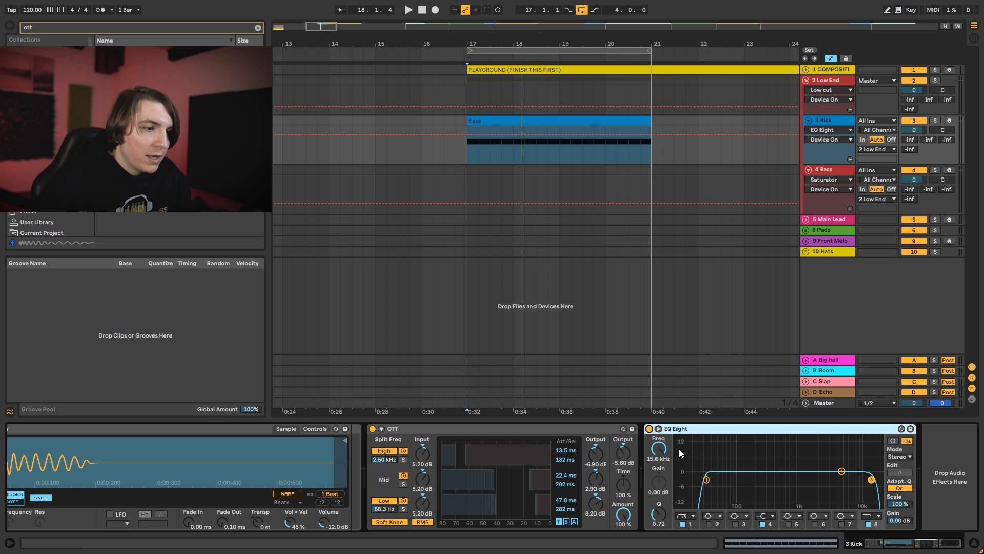
{"action": "key", "text": "space"}
{"action": "left_click_drag", "start_coordinate": [706, 479], "coordinate": [698, 479]}
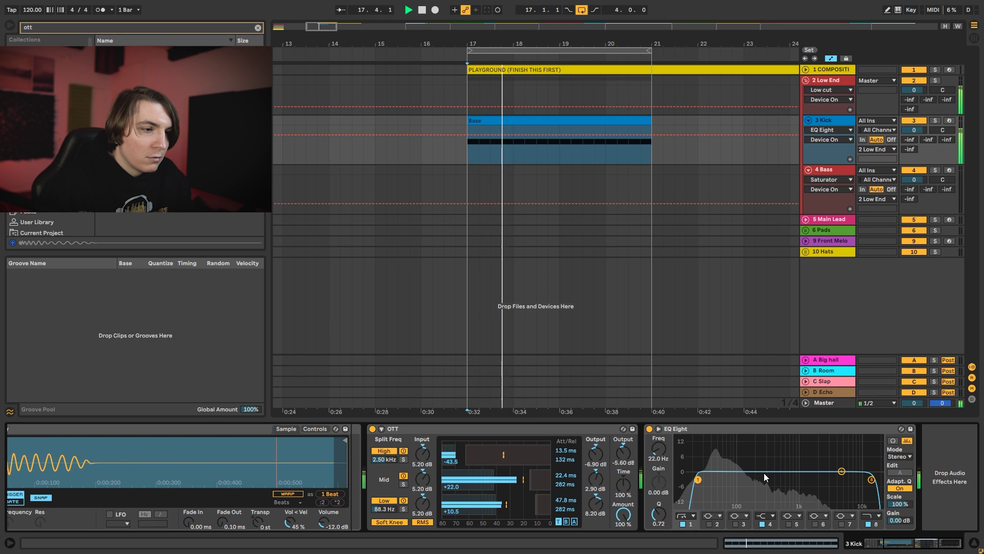
Enable EQ Eight band 3 as a dip around 198 Hz, pull band 4 down, and lower the band 8 high cut to 6.67 kHz.
{"action": "left_click", "coordinate": [735, 523]}
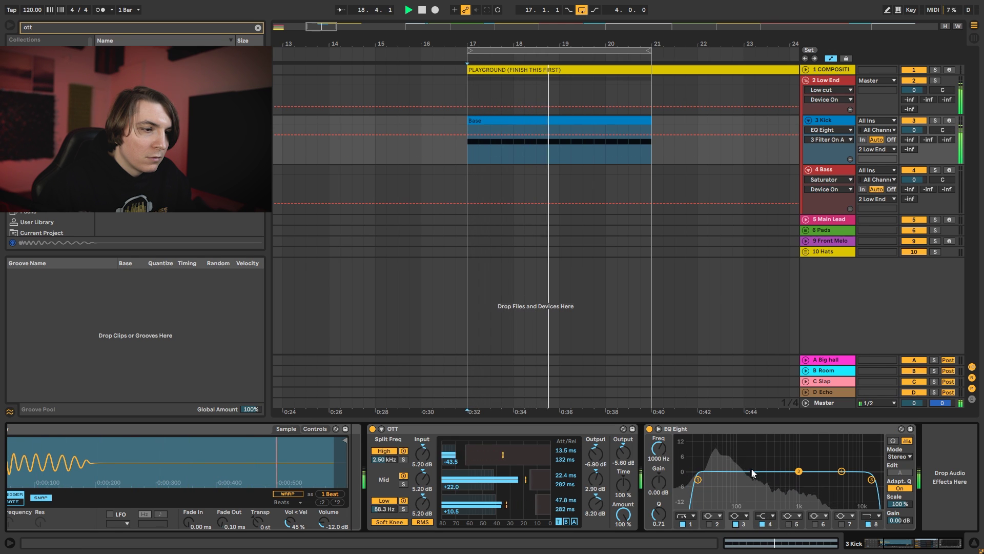
{"action": "left_click_drag", "start_coordinate": [798, 471], "coordinate": [755, 477]}
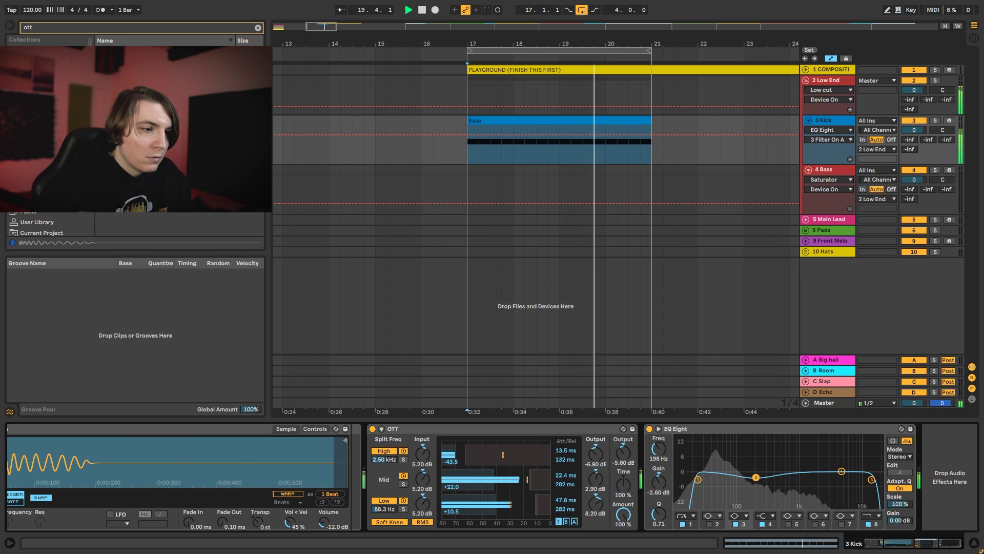
{"action": "mouse_move", "coordinate": [841, 470]}
{"action": "left_mouse_down"}
{"action": "mouse_move", "coordinate": [823, 481]}
{"action": "mouse_move", "coordinate": [872, 475]}
{"action": "mouse_move", "coordinate": [849, 487]}
{"action": "left_mouse_up"}
{"action": "key", "text": "space"}
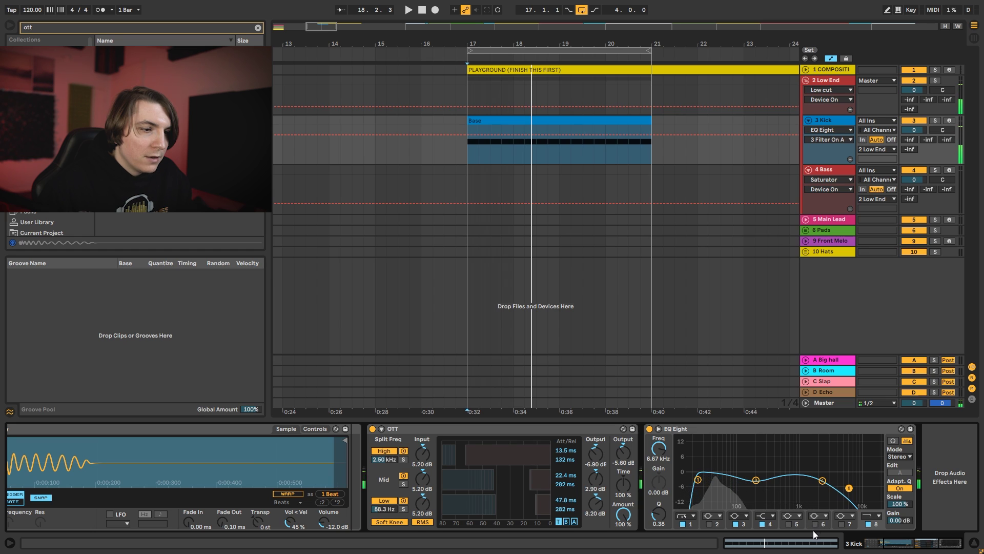
Enable EQ Eight band 6 with a -5.33 dB cut at 1.14 kHz and compare the kick with the EQ bypassed.
{"action": "left_click", "coordinate": [815, 524]}
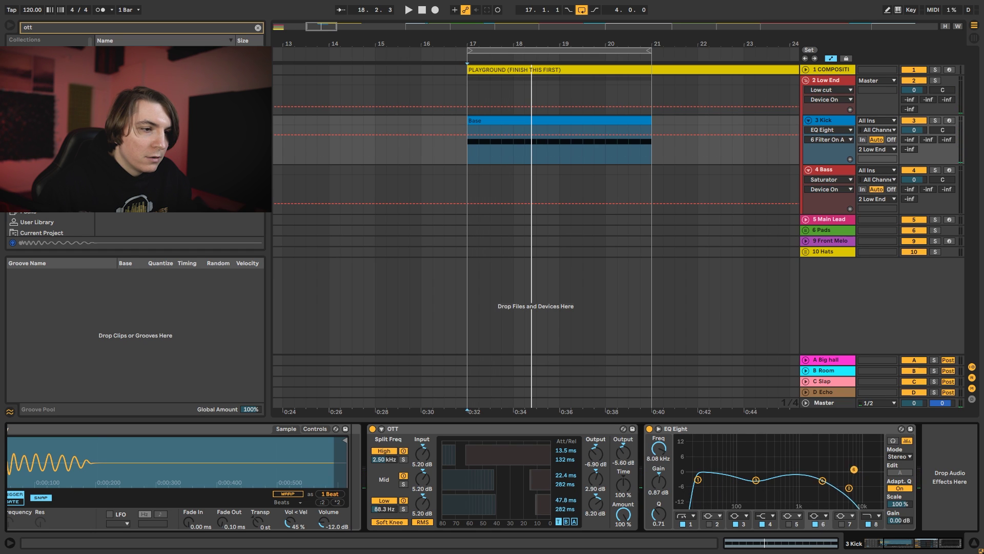
{"action": "key", "text": "space"}
{"action": "left_click_drag", "start_coordinate": [799, 478], "coordinate": [801, 483]}
{"action": "left_click", "coordinate": [650, 429]}
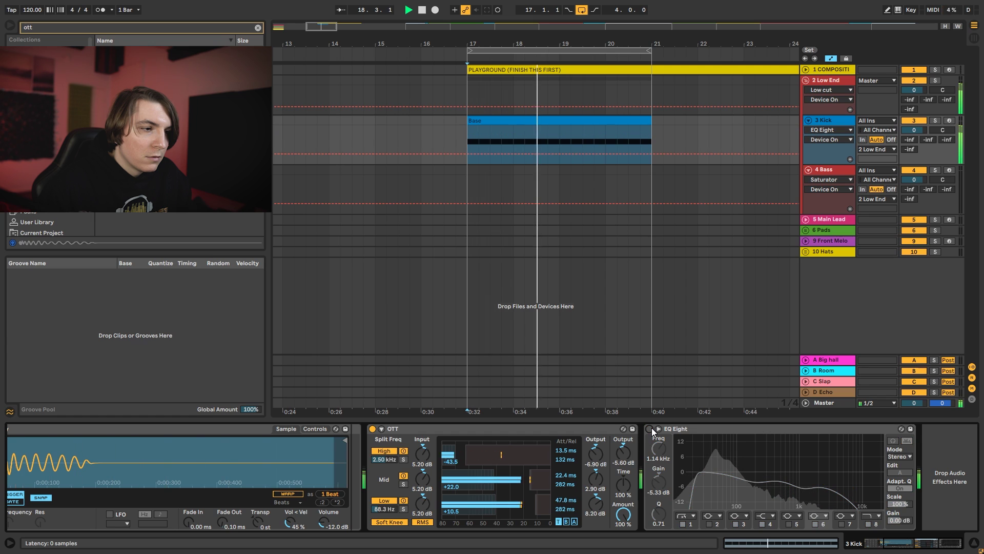
{"action": "left_click", "coordinate": [650, 428]}
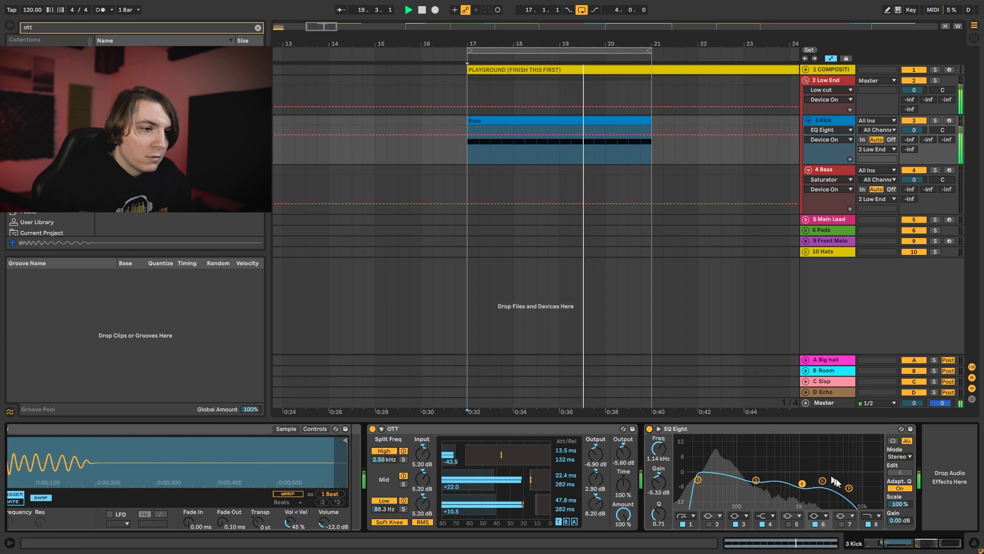
Set EQ band 4 to 0.37 dB at 2.55 kHz and band 3 to -4.83 dB at 167 Hz, and enable band 5.
{"action": "left_click_drag", "start_coordinate": [822, 480], "coordinate": [823, 470]}
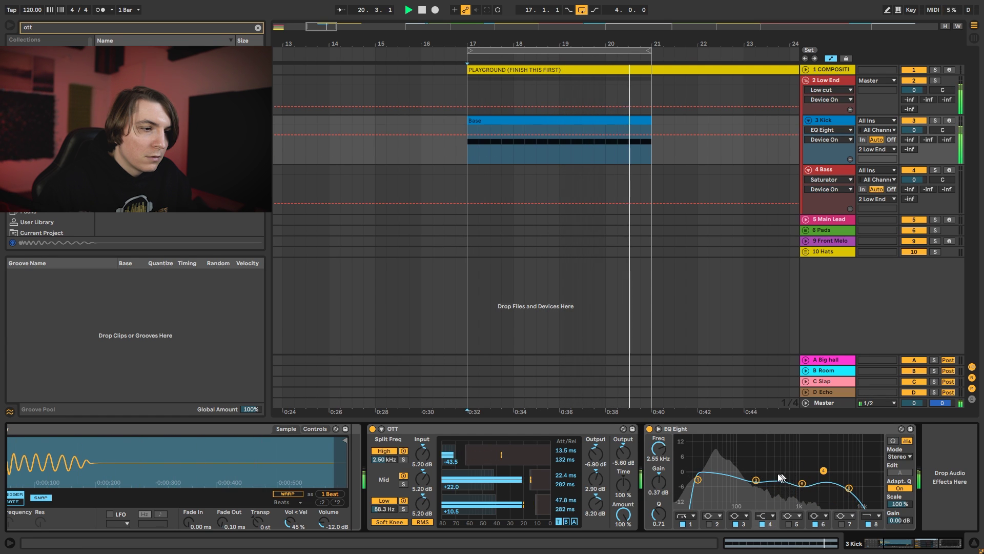
{"action": "left_click_drag", "start_coordinate": [756, 480], "coordinate": [752, 482]}
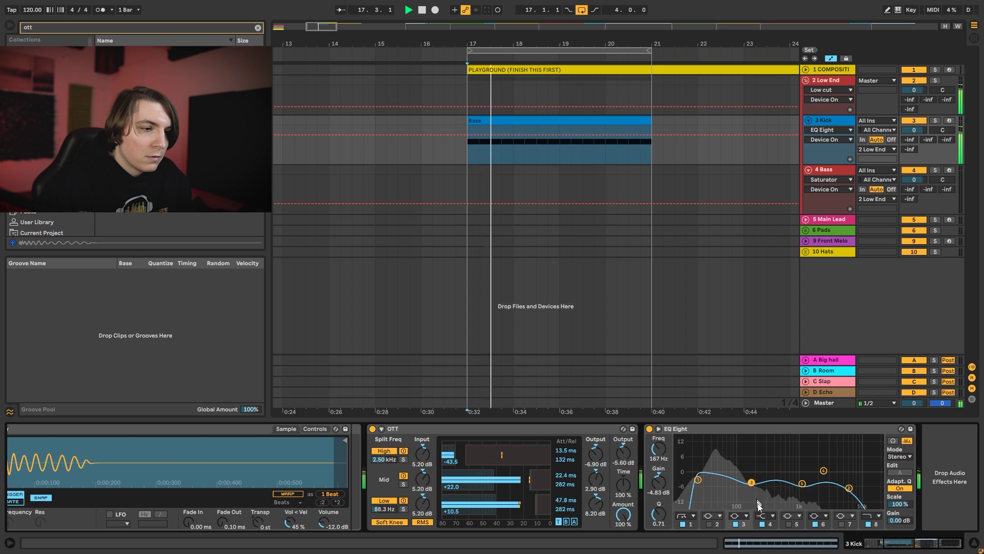
{"action": "key", "text": "space"}
{"action": "left_click", "coordinate": [788, 524]}
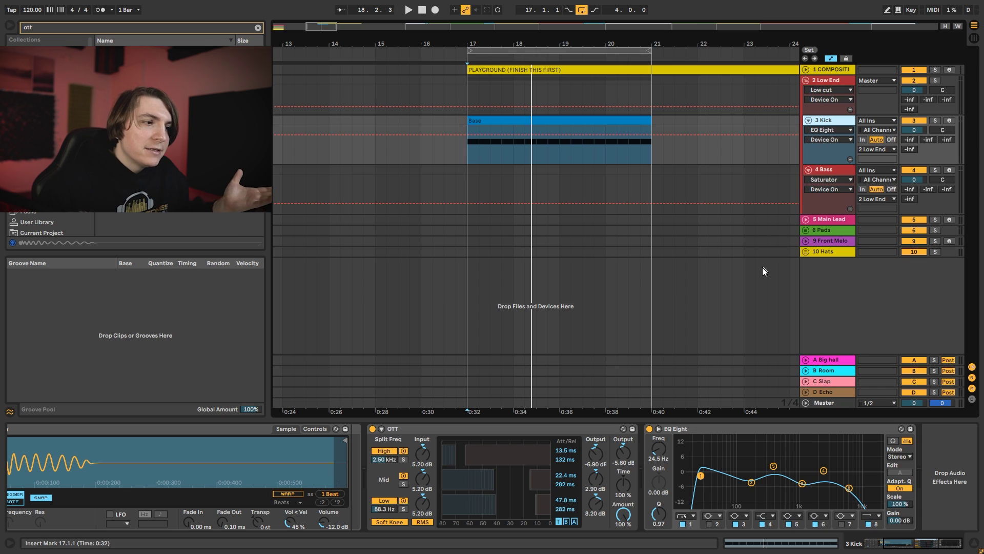
Insert an audio track below Kick, take its input from 3 Kick Post FX with monitoring In, and solo it for playback.
{"action": "key", "text": "ctrl+t"}
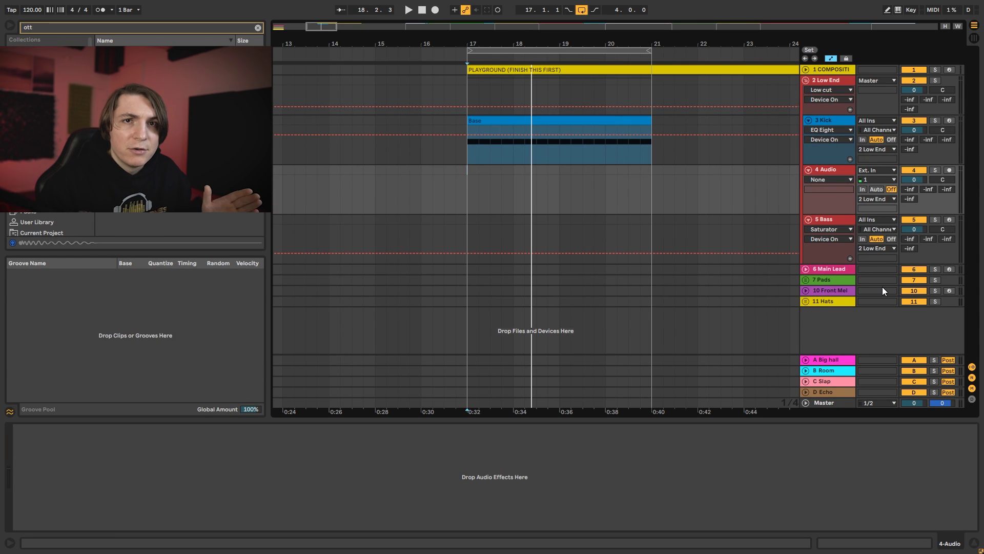
{"action": "left_click", "coordinate": [865, 170]}
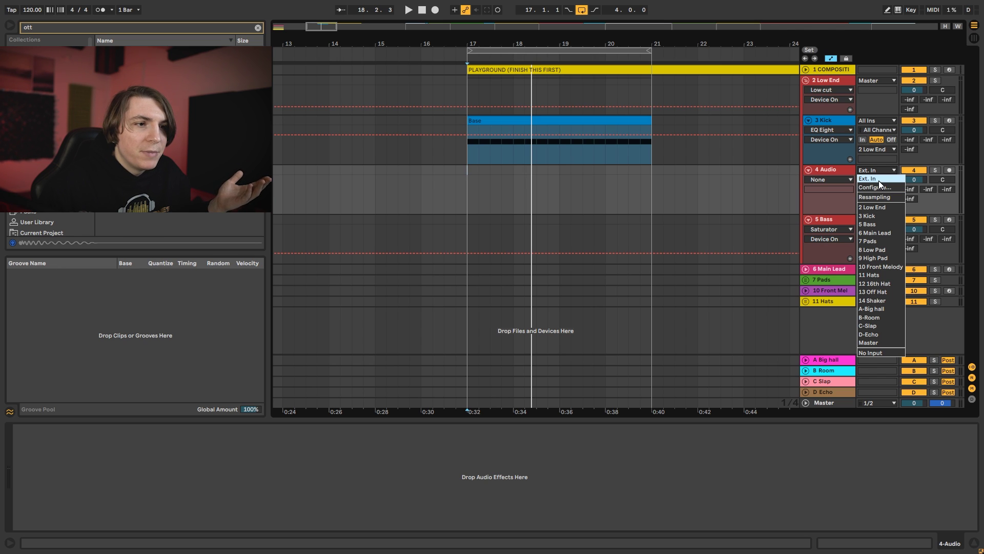
{"action": "left_click", "coordinate": [877, 216]}
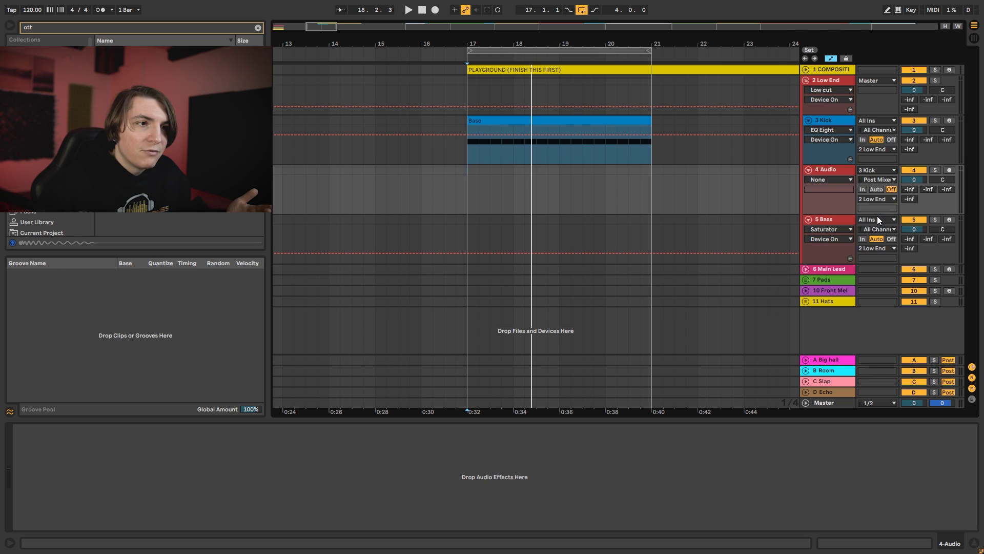
{"action": "left_click", "coordinate": [884, 183]}
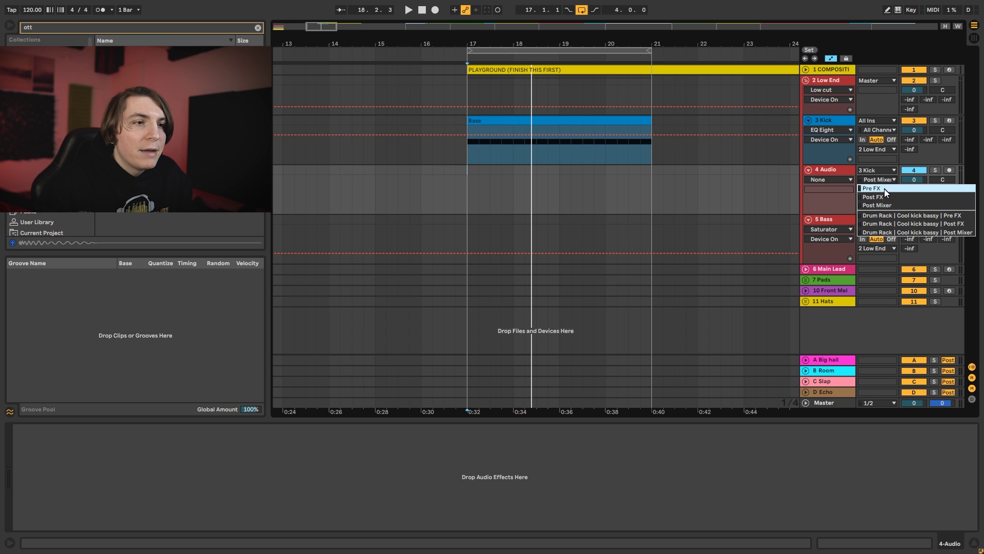
{"action": "left_click", "coordinate": [884, 196]}
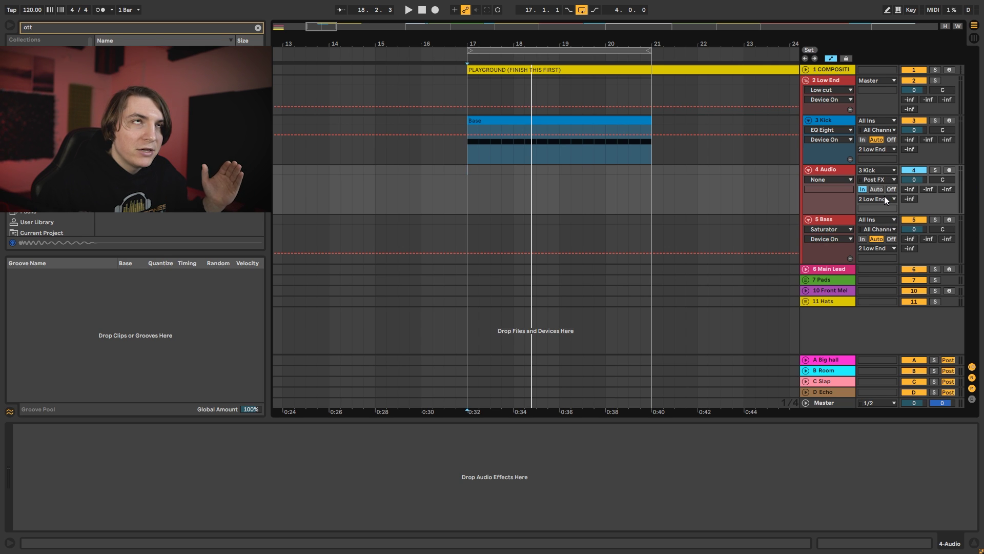
{"action": "left_click", "coordinate": [936, 171]}
{"action": "key", "text": "space"}
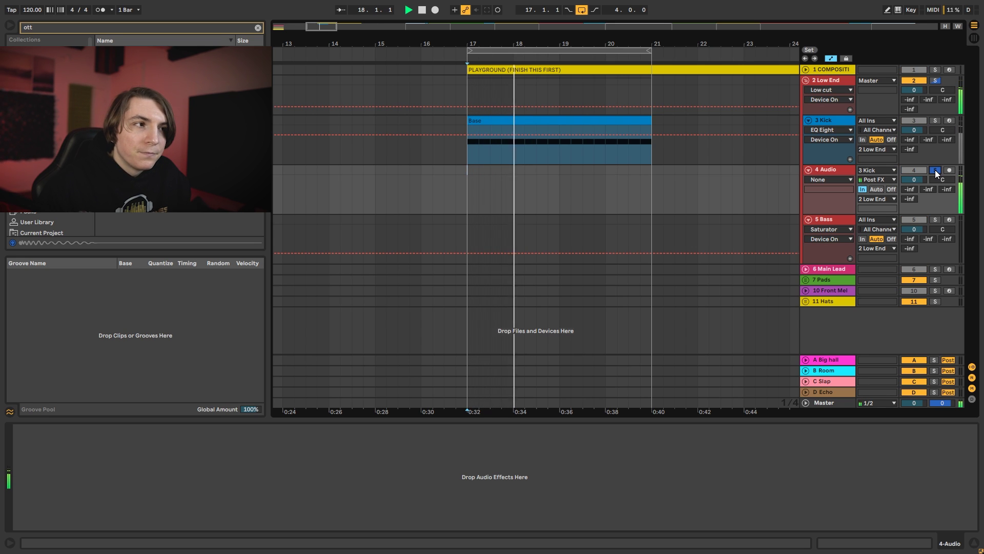
Search the browser for "delay", add the Delay effect to the new audio track, and play the loop.
{"action": "left_click", "coordinate": [835, 171]}
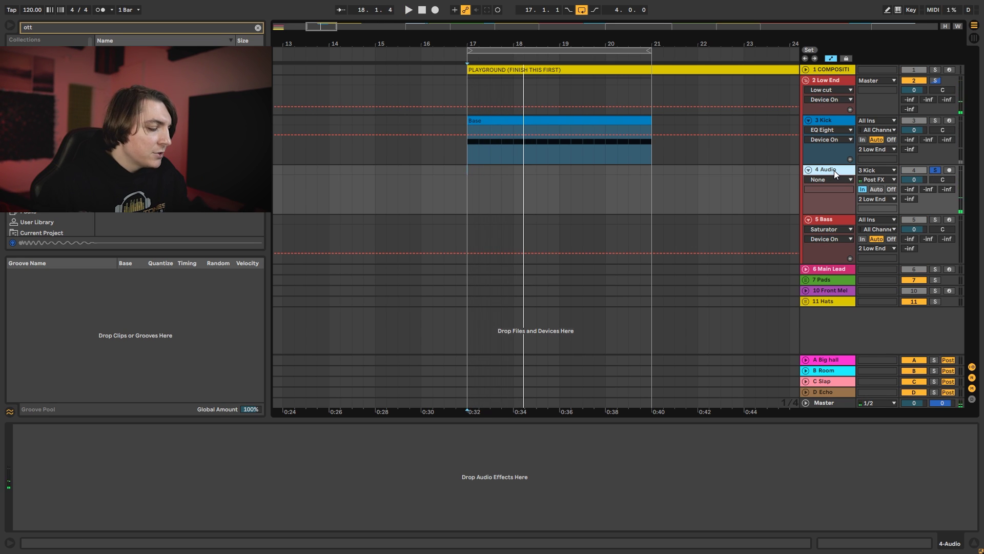
{"action": "key", "text": "ctrl+f"}
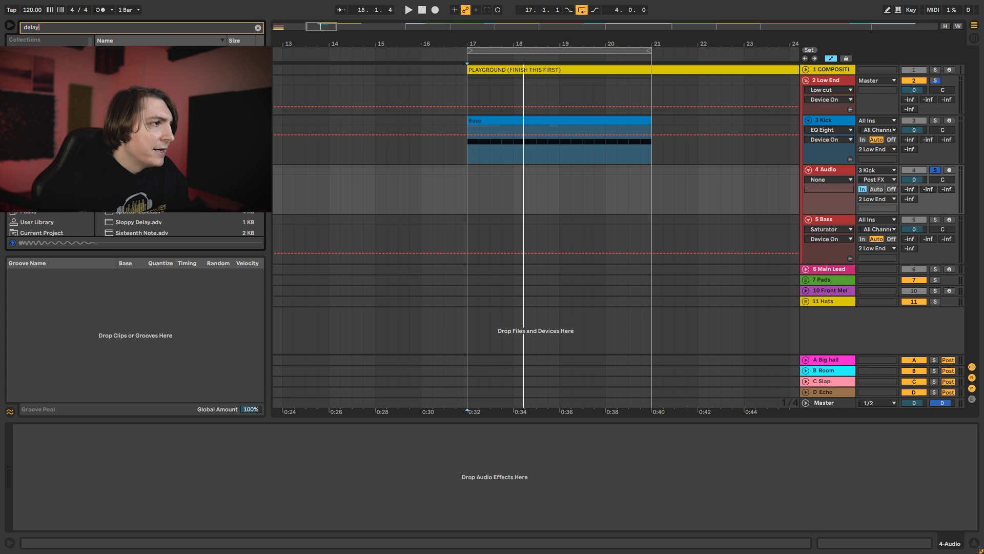
{"action": "key", "text": "Down"}
{"action": "key", "text": "Return"}
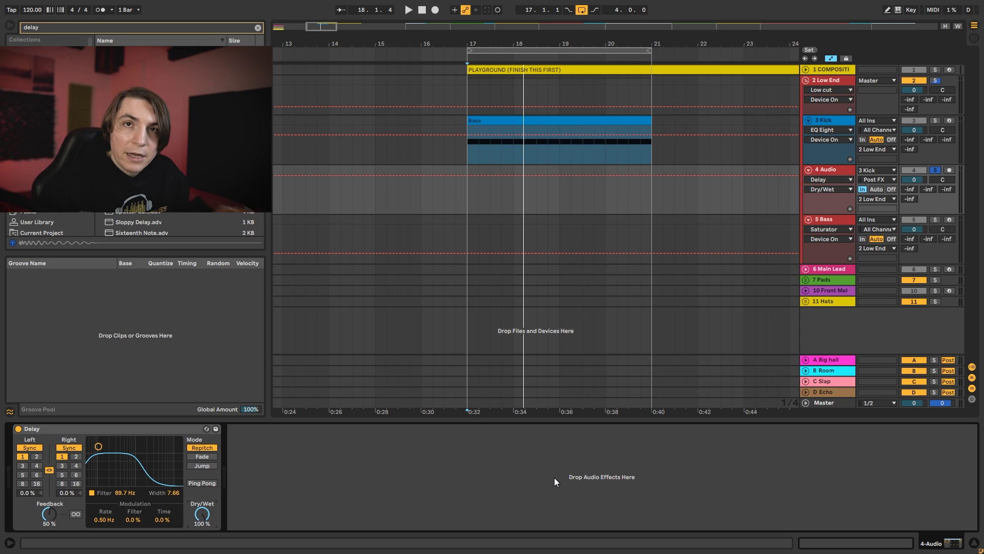
{"action": "key", "text": "space"}
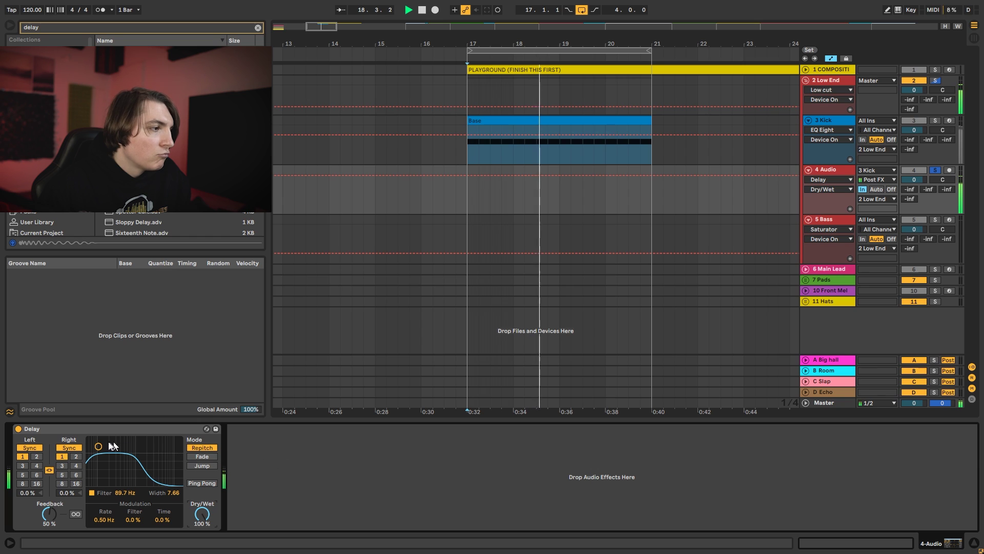
Set the Delay filter to 62.3 Hz with width 6.99, and add an Amp after it set to the Lead model.
{"action": "left_click_drag", "start_coordinate": [99, 447], "coordinate": [93, 449]}
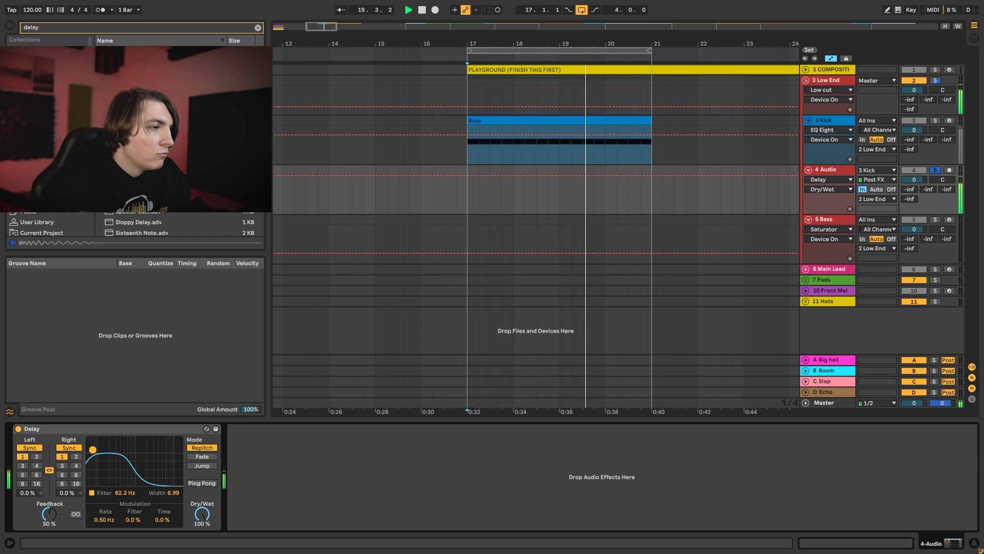
{"action": "key", "text": "space"}
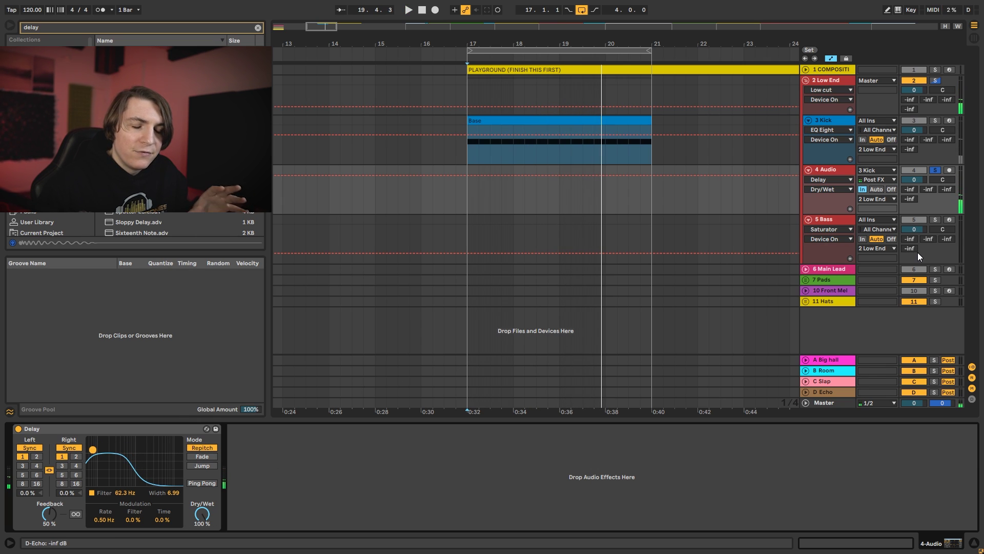
{"action": "key", "text": "ctrl+f"}
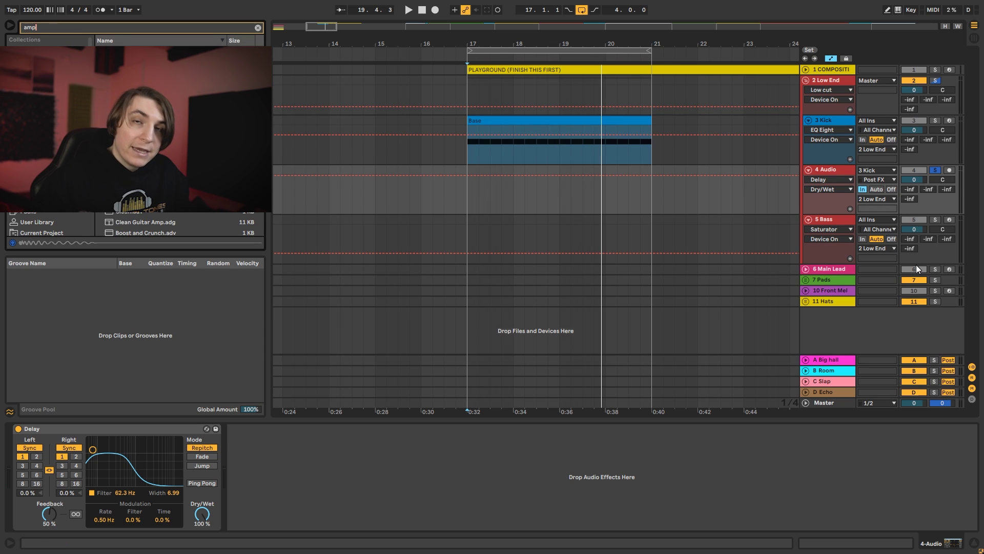
{"action": "left_click", "coordinate": [301, 493]}
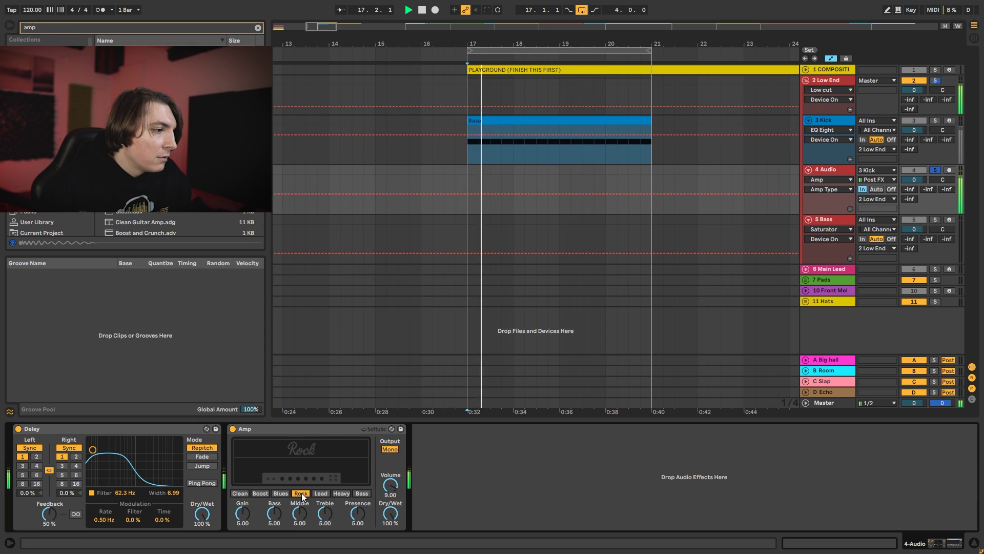
{"action": "left_click", "coordinate": [284, 493]}
{"action": "left_click", "coordinate": [322, 494]}
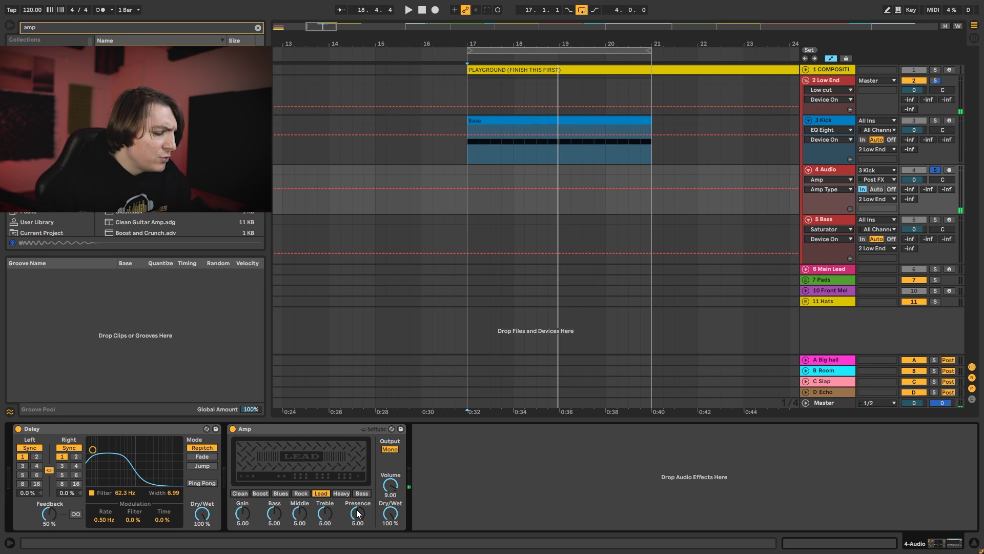
Add EQ Eight after the Amp and enable band 8 as a high-cut at 121 Hz.
{"action": "key", "text": "ctrl+f"}
{"action": "type", "text": "eq"}
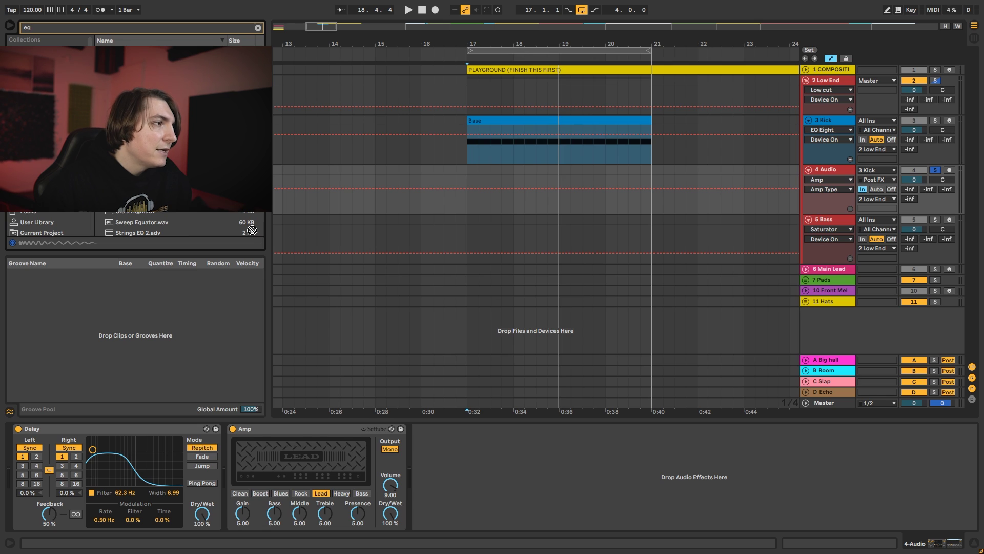
{"action": "key", "text": "Return"}
{"action": "left_click", "coordinate": [639, 525]}
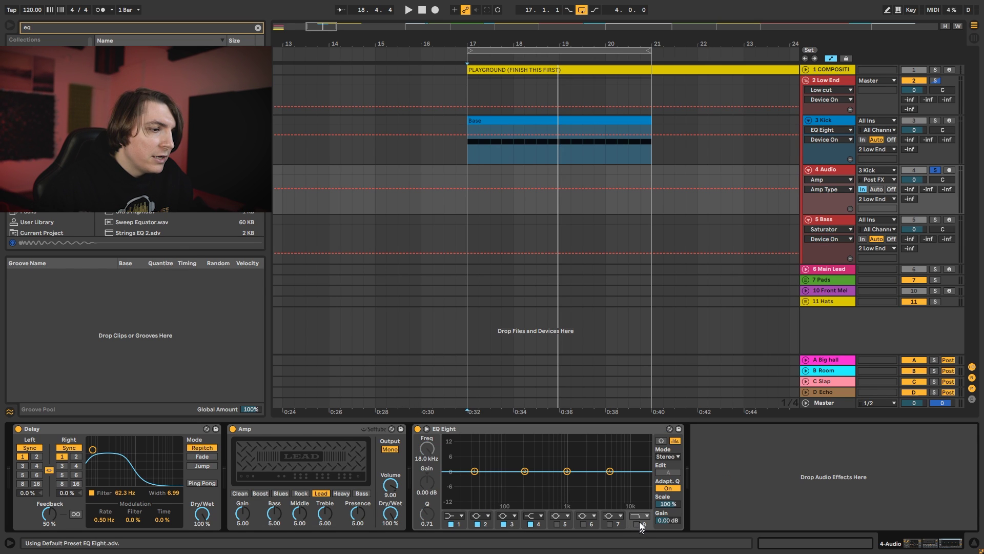
{"action": "key", "text": "space"}
{"action": "left_click_drag", "start_coordinate": [644, 480], "coordinate": [511, 479]}
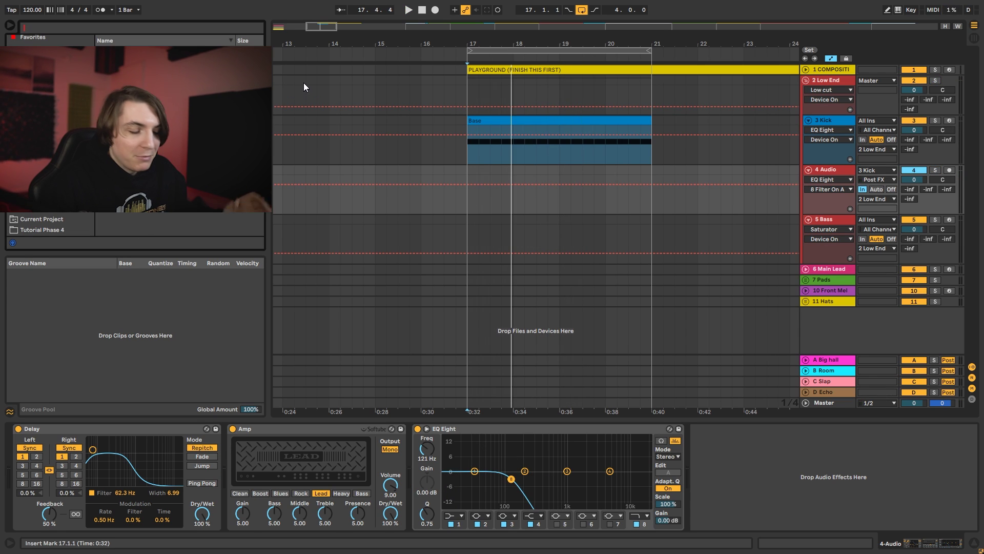
Insert Reverb between Delay and Amp with Dry/Wet 63%, input filter at 607 Hz and 4.93, and decay time 2.01 s.
{"action": "type", "text": "rever"}
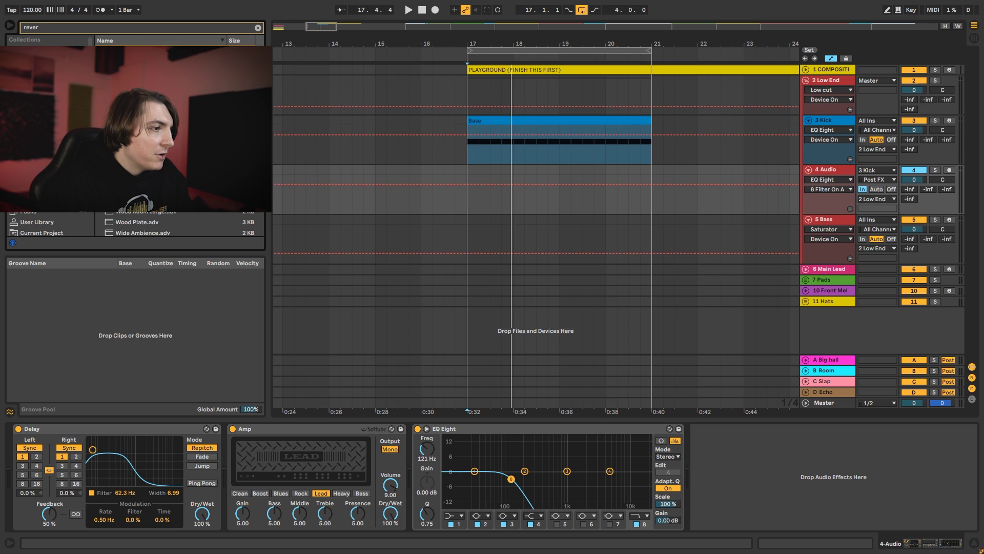
{"action": "left_click_drag", "start_coordinate": [126, 62], "coordinate": [264, 429]}
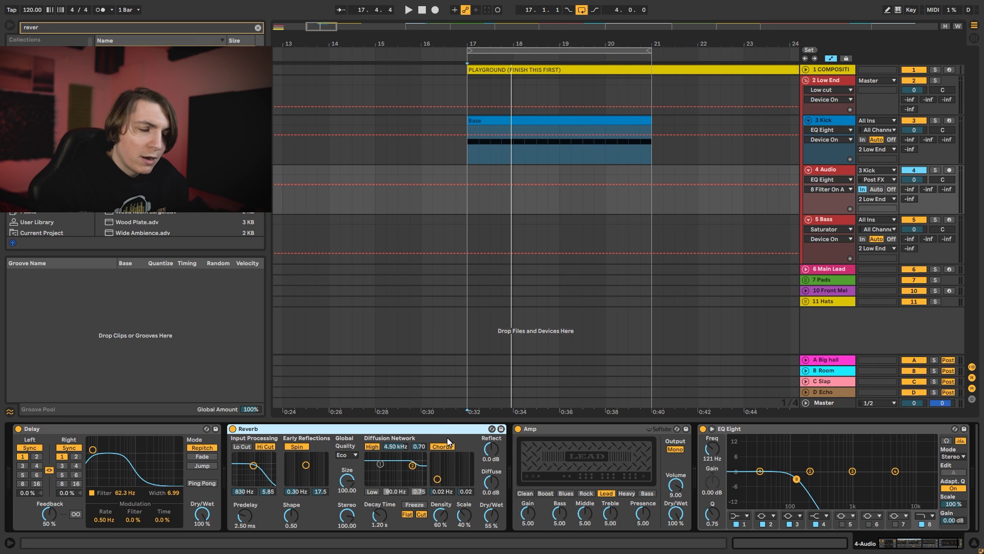
{"action": "key", "text": "space"}
{"action": "mouse_move", "coordinate": [489, 517]}
{"action": "left_mouse_down"}
{"action": "mouse_move", "coordinate": [489, 502]}
{"action": "mouse_move", "coordinate": [489, 509]}
{"action": "left_mouse_up"}
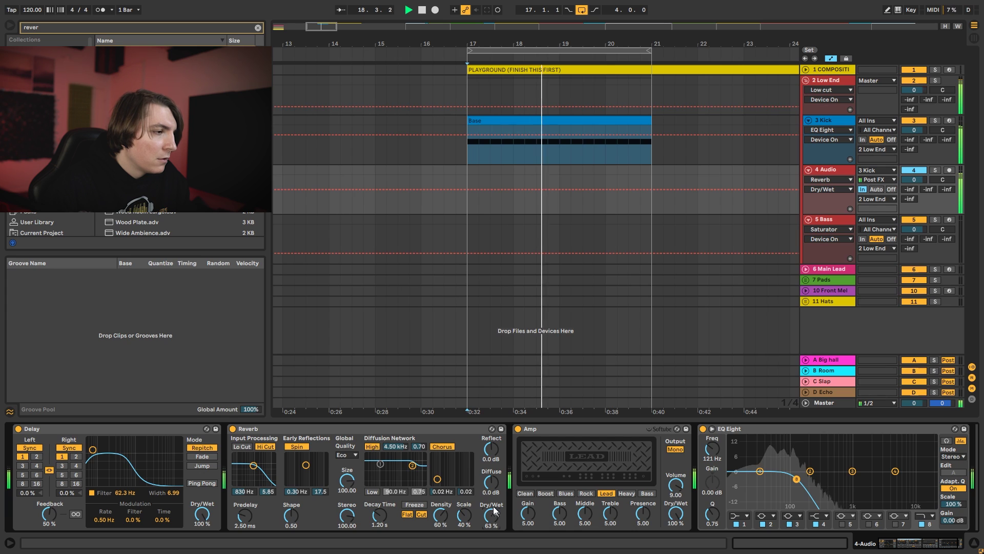
{"action": "left_click_drag", "start_coordinate": [254, 465], "coordinate": [252, 468]}
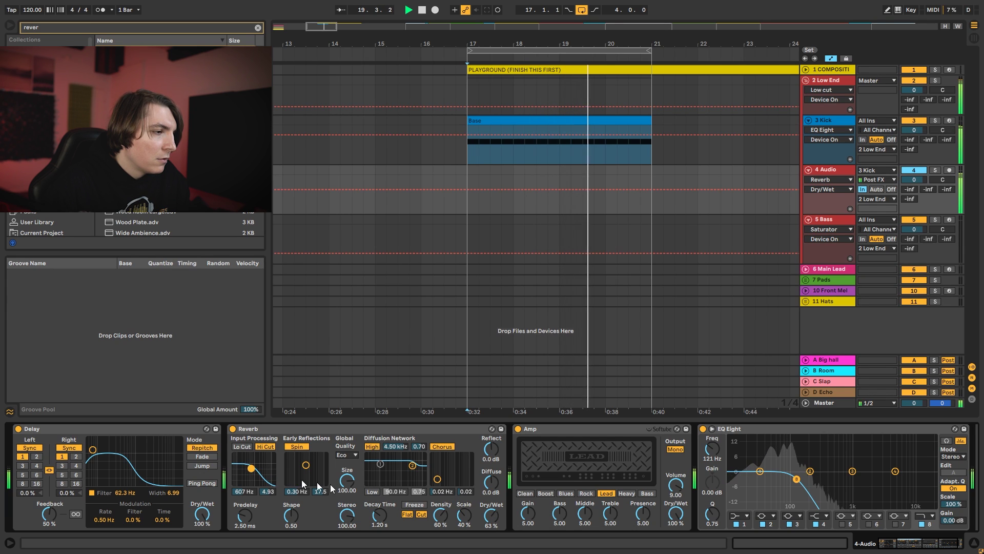
{"action": "left_click_drag", "start_coordinate": [386, 514], "coordinate": [387, 509]}
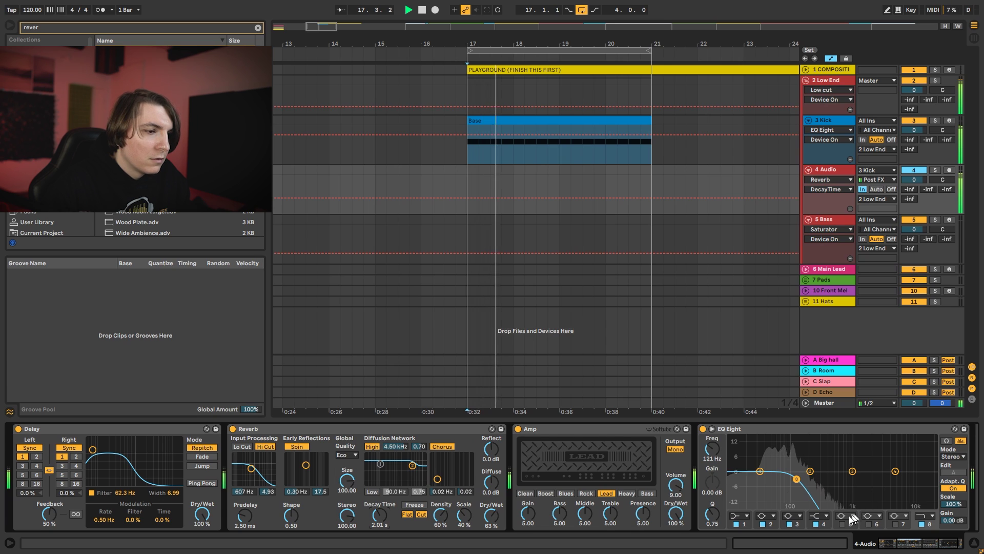
Set EQ Eight band 8 to 160 Hz with Q 0.69 and lower the 4 Audio track volume to -5.2 dB.
{"action": "left_click_drag", "start_coordinate": [797, 479], "coordinate": [804, 480]}
{"action": "key", "text": "space"}
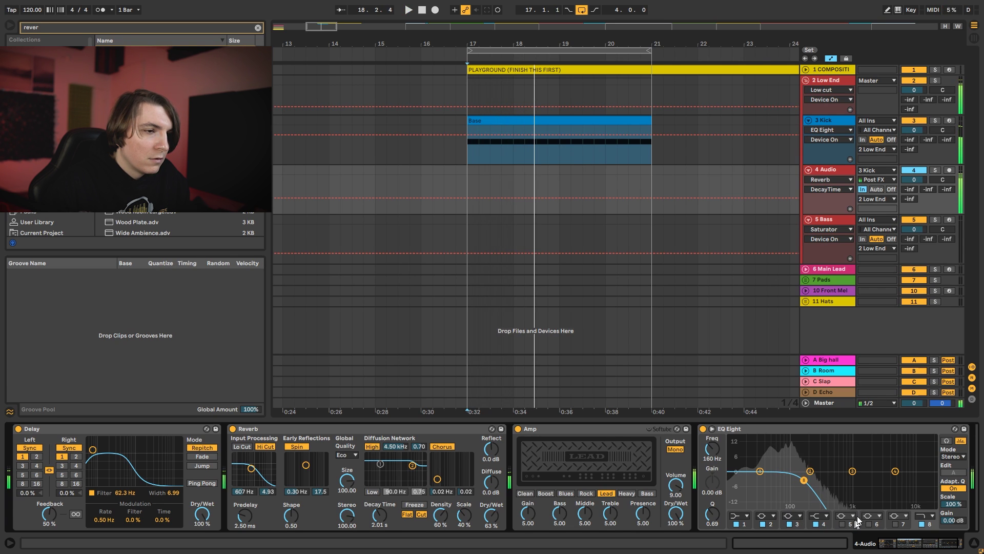
{"action": "left_click_drag", "start_coordinate": [914, 180], "coordinate": [913, 194]}
Set the Reverb's decay time to 932 ms and its Dry/Wet to 60% while the loop plays.
{"action": "key", "text": "space"}
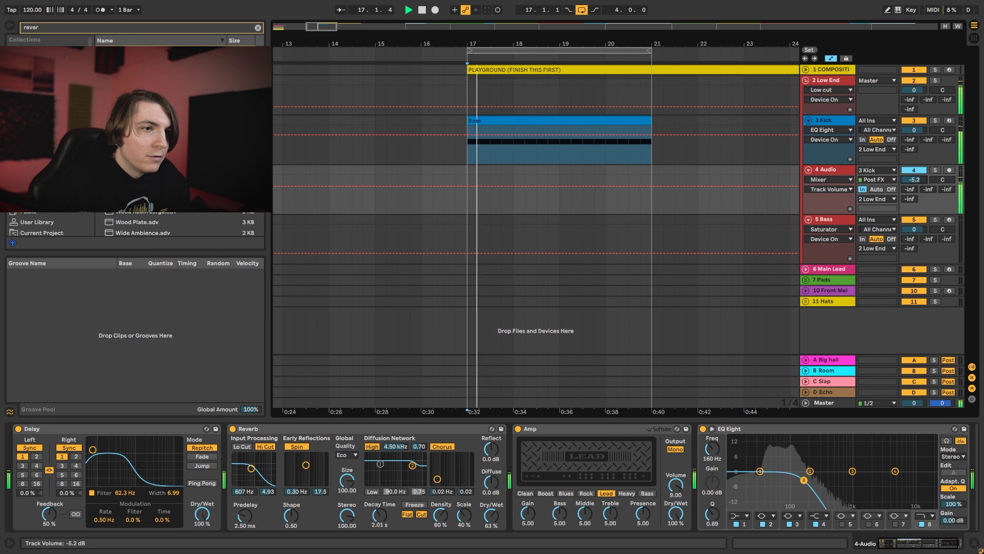
{"action": "left_click_drag", "start_coordinate": [383, 516], "coordinate": [382, 536]}
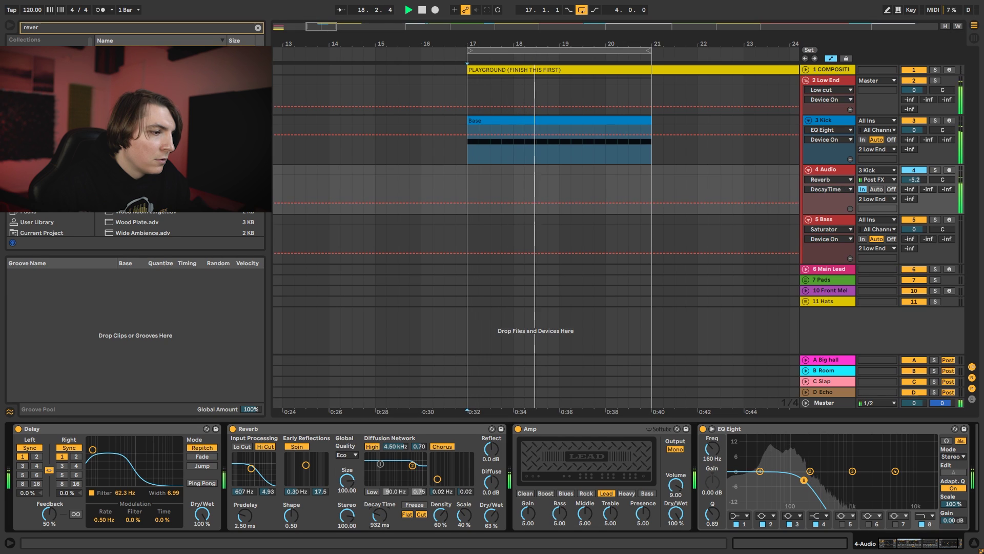
{"action": "left_click", "coordinate": [492, 519]}
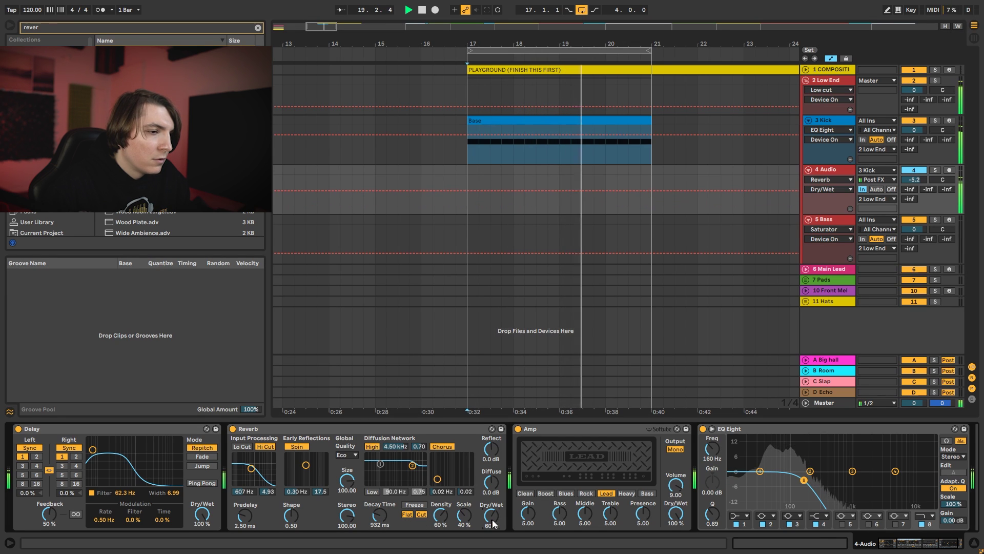
Enable EQ Eight band 5 with about -6.82 dB near 126 Hz, set band 8 to 174 Hz, and lower Reverb Dry/Wet to 54%.
{"action": "left_click", "coordinate": [841, 523]}
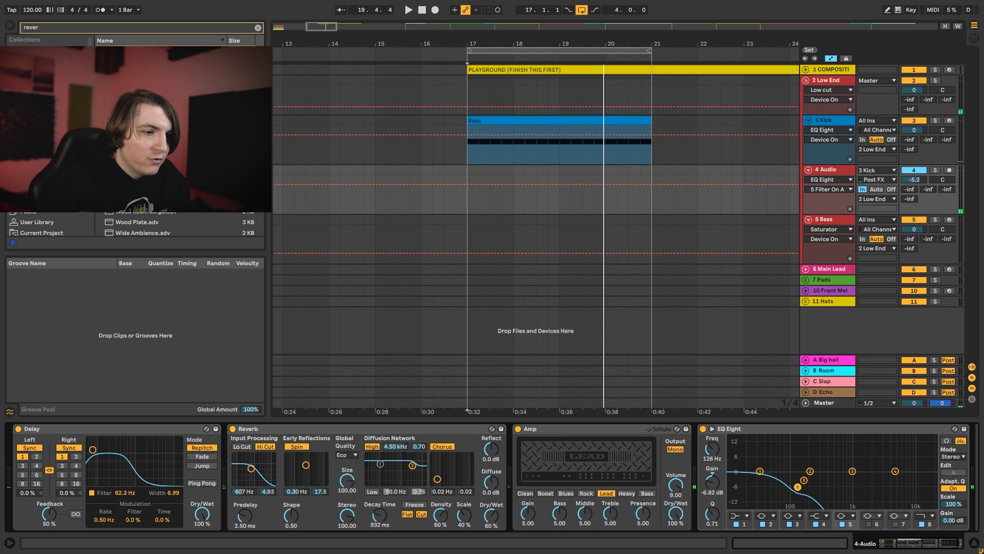
{"action": "left_click_drag", "start_coordinate": [801, 485], "coordinate": [816, 498]}
{"action": "left_click_drag", "start_coordinate": [491, 514], "coordinate": [491, 517]}
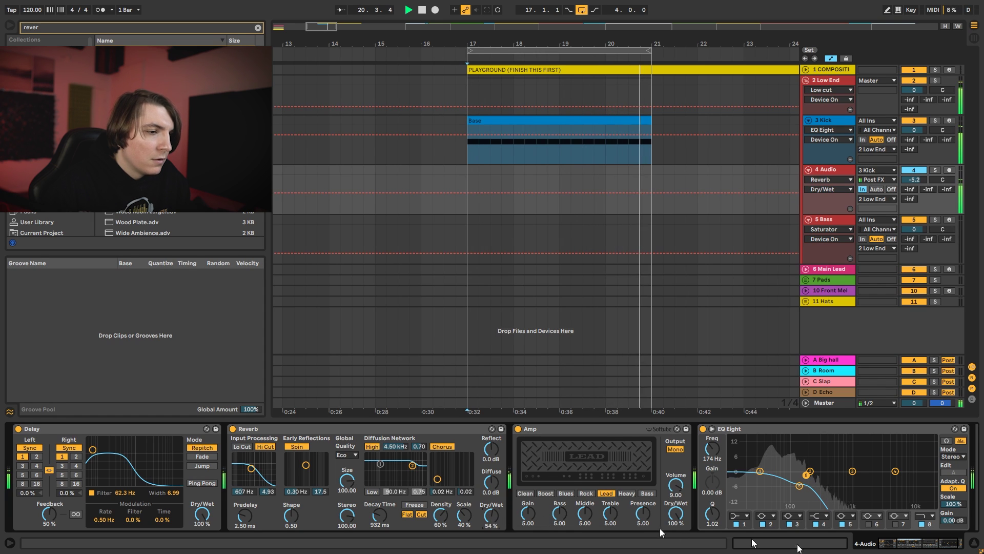
{"action": "key", "text": "space"}
Add a Compressor after EQ Eight on the 4 Audio track and enable its sidechain from 3 Kick Post FX.
{"action": "left_click_drag", "start_coordinate": [888, 542], "coordinate": [945, 543]}
{"action": "key", "text": "ctrl+f"}
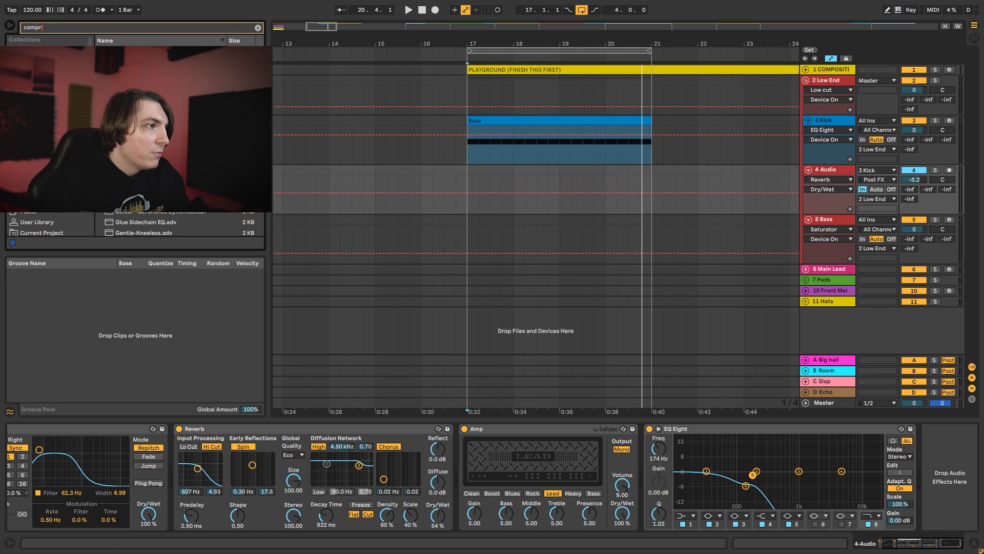
{"action": "left_click_drag", "start_coordinate": [806, 384], "coordinate": [900, 455]}
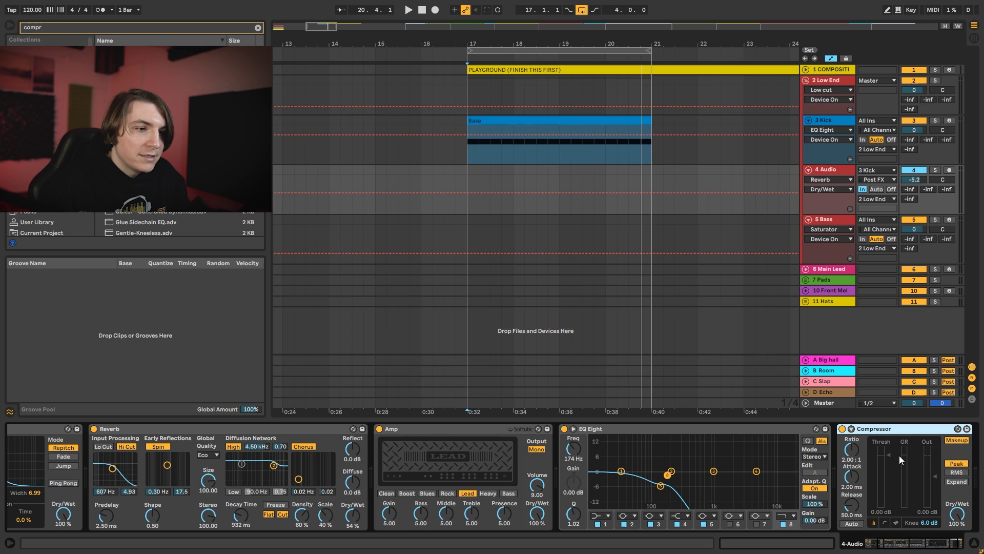
{"action": "left_click", "coordinate": [851, 429]}
{"action": "left_click", "coordinate": [854, 442]}
Play the loop and set the Compressor's threshold to -16.4 dB and its ratio to inf:1.
{"action": "key", "text": "space"}
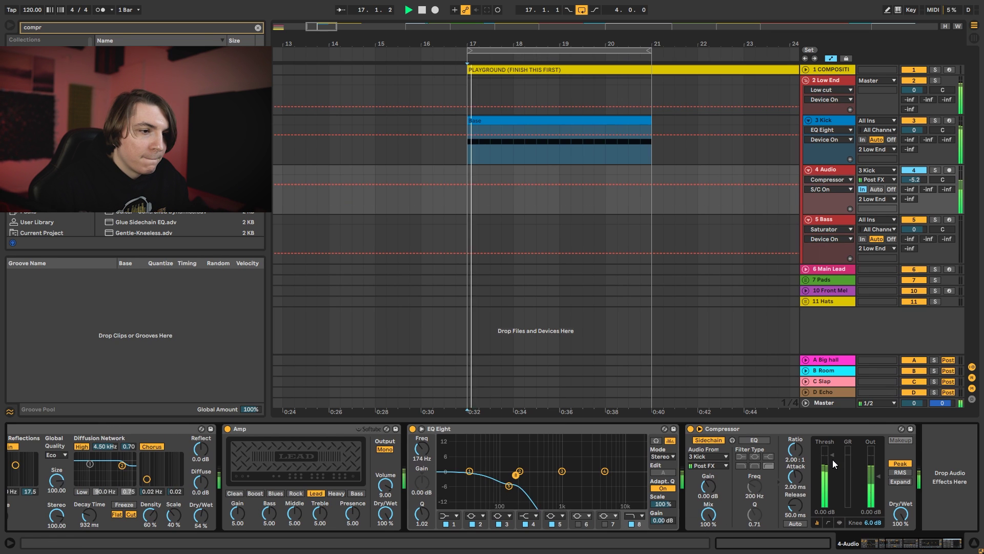
{"action": "left_click_drag", "start_coordinate": [832, 456], "coordinate": [832, 480]}
{"action": "left_click_drag", "start_coordinate": [795, 449], "coordinate": [795, 405]}
{"action": "key", "text": "space"}
Set the Compressor's lookahead to 10 ms in its activity view and return to the collapsed view.
{"action": "left_click", "coordinate": [839, 523]}
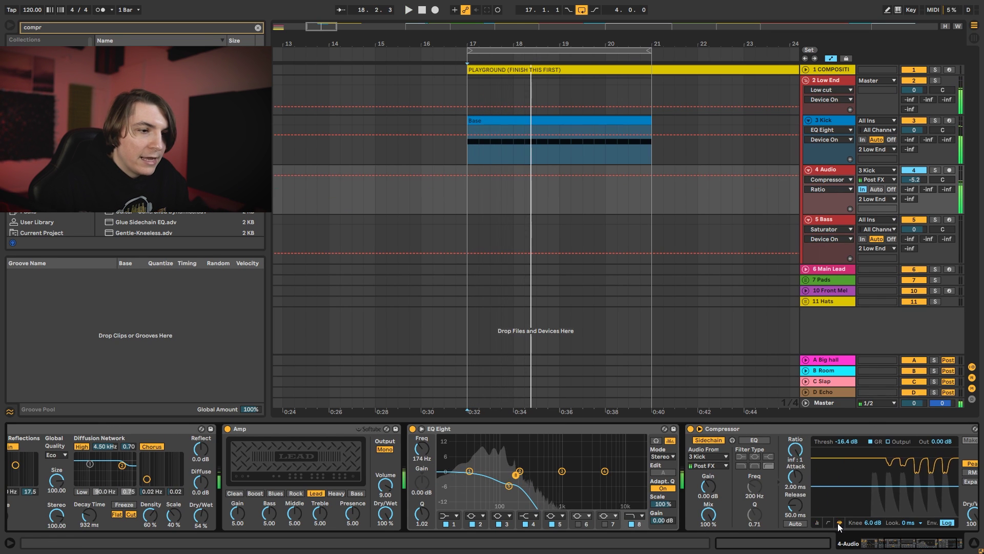
{"action": "left_click", "coordinate": [910, 523]}
{"action": "left_click", "coordinate": [911, 513]}
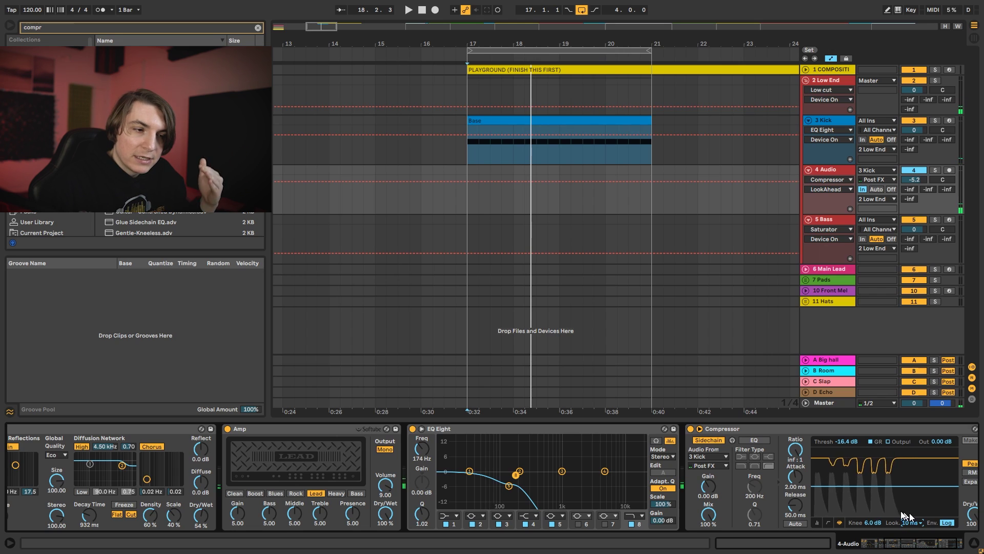
{"action": "left_click", "coordinate": [817, 523]}
Set the Compressor's threshold to -22.6 dB while listening to the loop.
{"action": "key", "text": "space"}
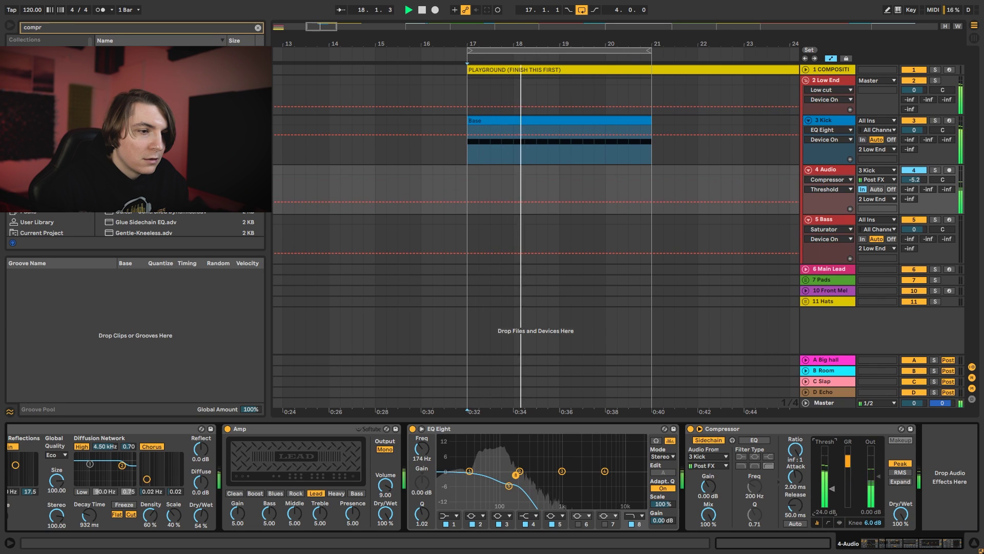
{"action": "left_click_drag", "start_coordinate": [832, 489], "coordinate": [832, 487]}
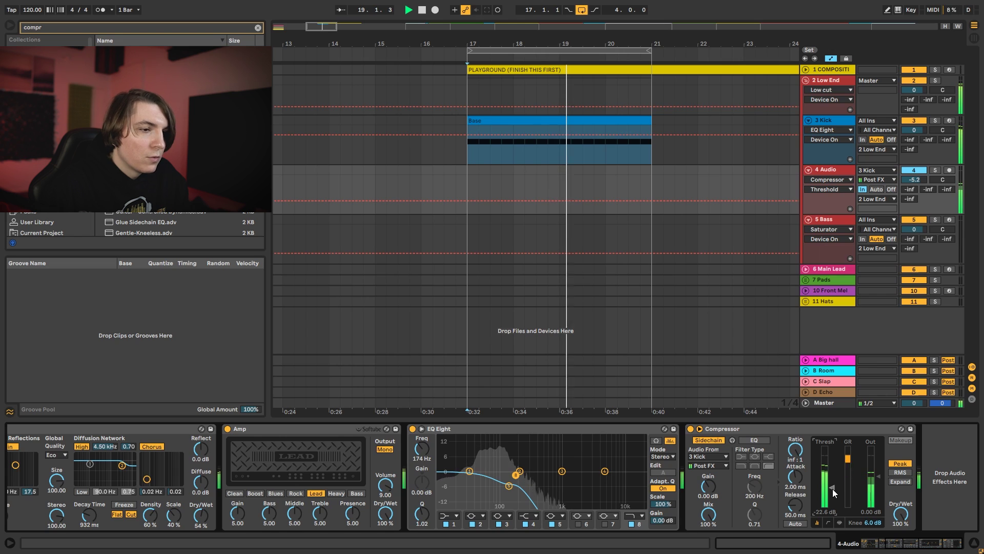
{"action": "key", "text": "space"}
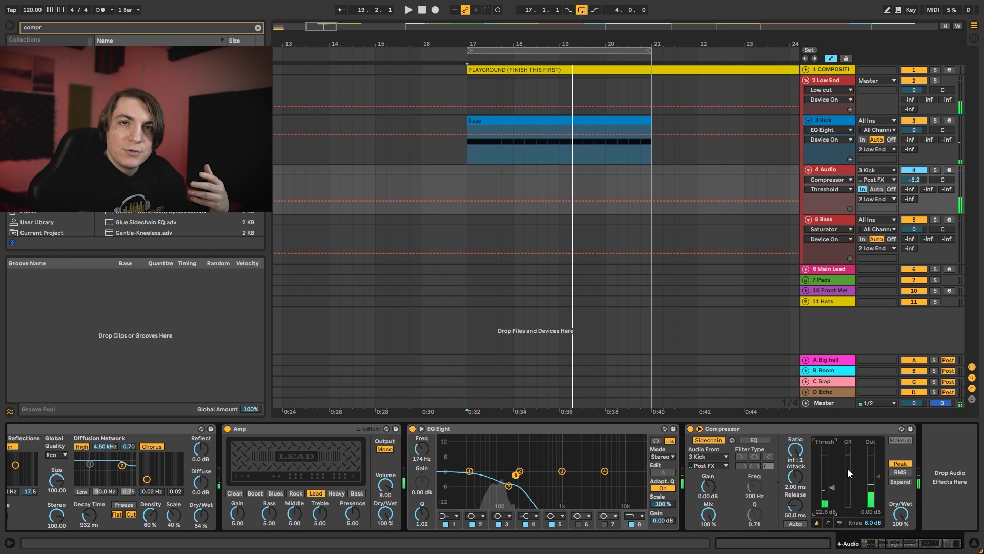
Search the browser for "drum" and insert Drum Buss between EQ Eight and the Compressor.
{"action": "key", "text": "ctrl+f"}
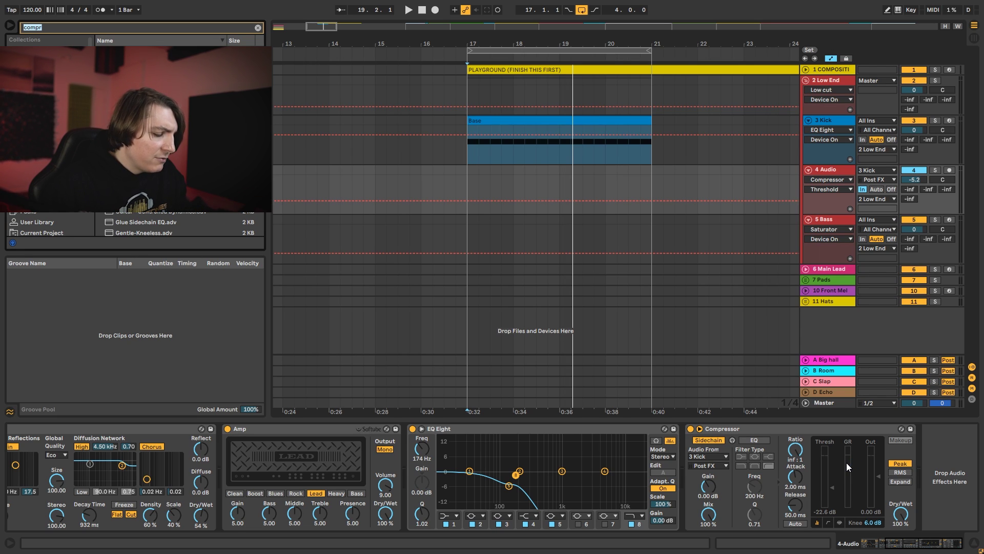
{"action": "type", "text": "um"}
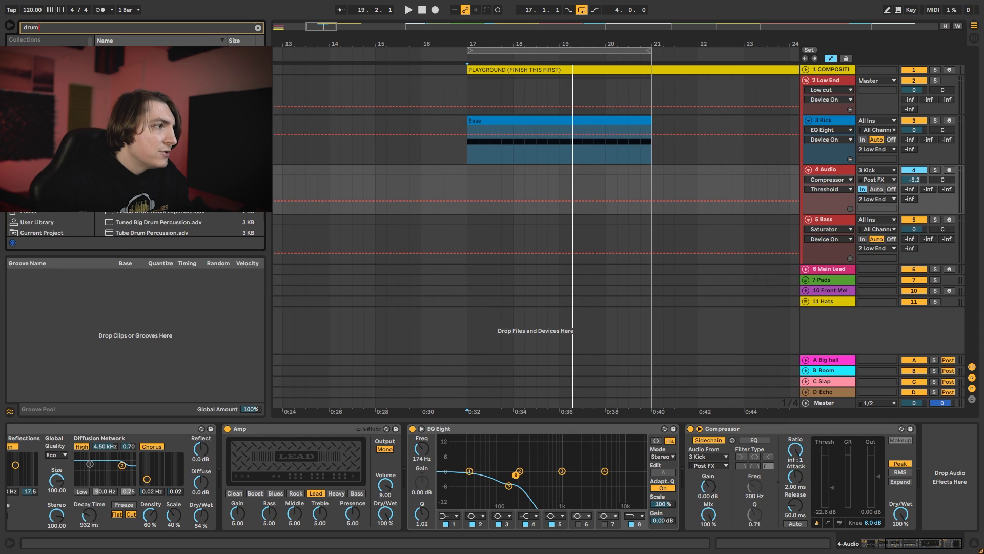
{"action": "left_click_drag", "start_coordinate": [133, 62], "coordinate": [693, 499]}
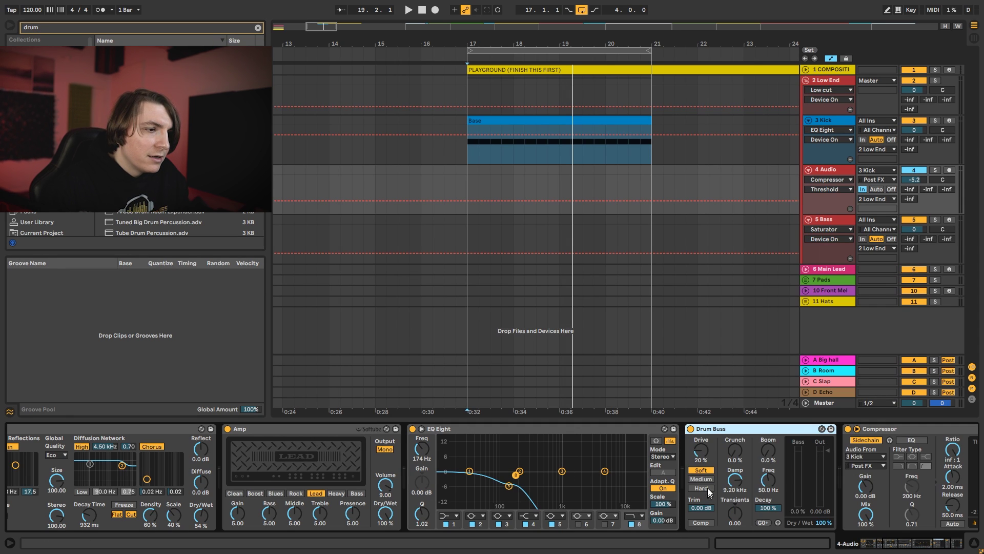
Set Drum Buss to 21% drive, 7.18 kHz damp and -3.66 dB output, and compare the loop with it bypassed.
{"action": "key", "text": "space"}
{"action": "left_click_drag", "start_coordinate": [702, 451], "coordinate": [701, 450]}
{"action": "mouse_move", "coordinate": [735, 480]}
{"action": "left_mouse_down"}
{"action": "mouse_move", "coordinate": [736, 462]}
{"action": "mouse_move", "coordinate": [736, 487]}
{"action": "left_mouse_up"}
{"action": "left_click_drag", "start_coordinate": [827, 451], "coordinate": [827, 456]}
{"action": "left_click", "coordinate": [692, 429]}
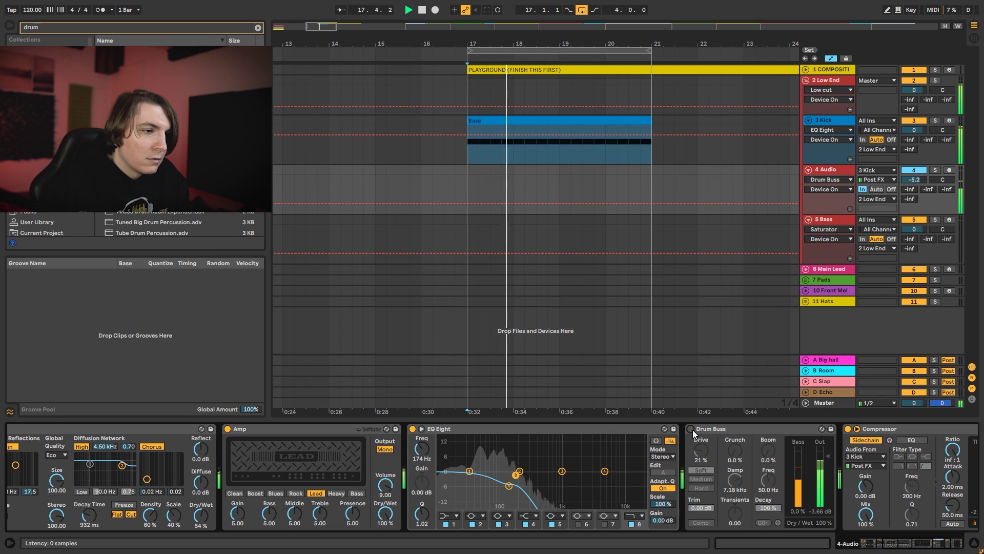
{"action": "left_click", "coordinate": [693, 430]}
{"action": "key", "text": "space"}
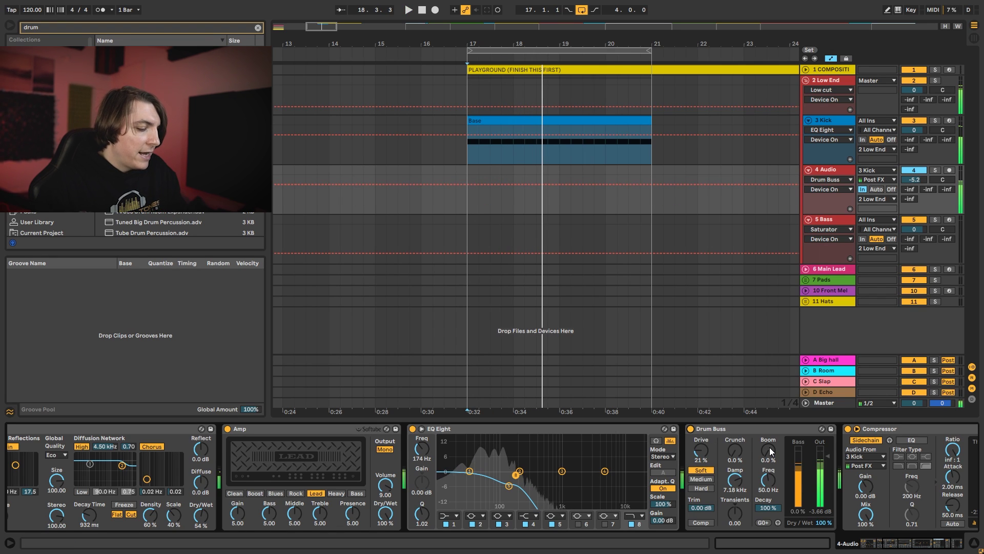
Search the browser for "limi" and insert a Limiter between Drum Buss and the Compressor with a -7.50 dB ceiling.
{"action": "key", "text": "ctrl+f"}
{"action": "type", "text": "limi"}
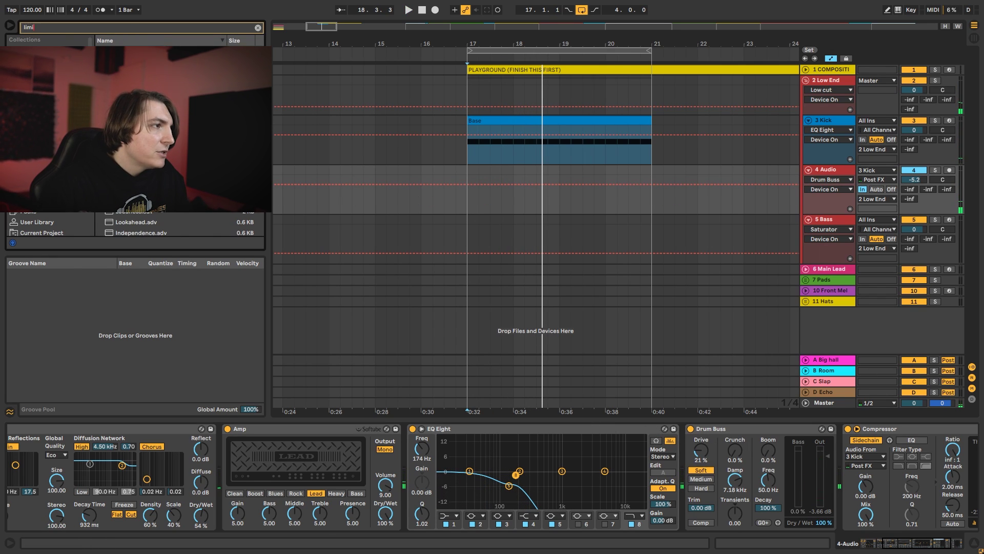
{"action": "left_click_drag", "start_coordinate": [134, 50], "coordinate": [813, 473]}
{"action": "left_click_drag", "start_coordinate": [885, 447], "coordinate": [886, 452]}
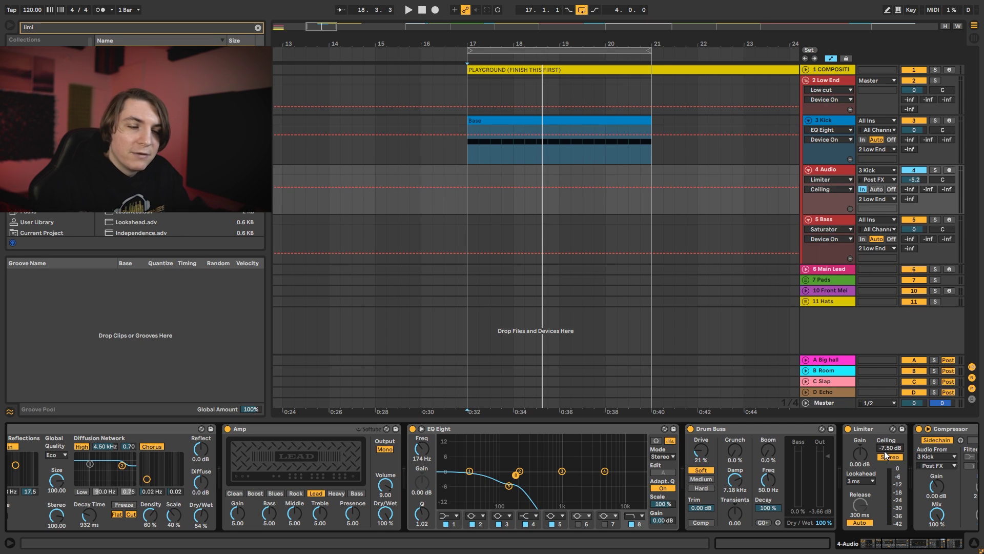
Adjust the Limiter during playback and lower the 4 Audio track volume to -13.5 dB.
{"action": "key", "text": "space"}
{"action": "left_click_drag", "start_coordinate": [865, 452], "coordinate": [890, 455]}
{"action": "left_click_drag", "start_coordinate": [917, 177], "coordinate": [917, 187]}
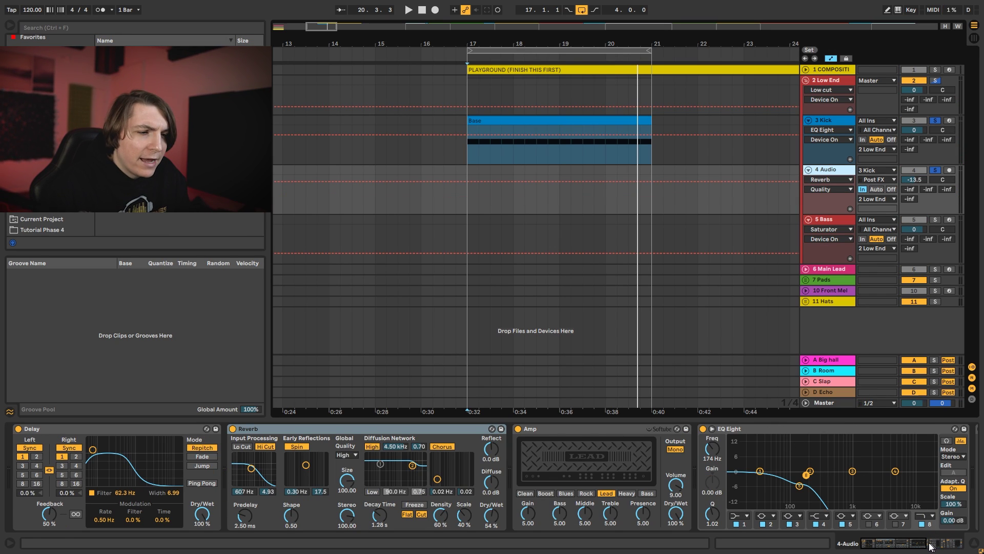
Lower the EQ Eight cut on 4 Audio to 97.9 Hz during playback and set its Limiter to 5.90 dB gain and -11.8 dB ceiling.
{"action": "key", "text": "space"}
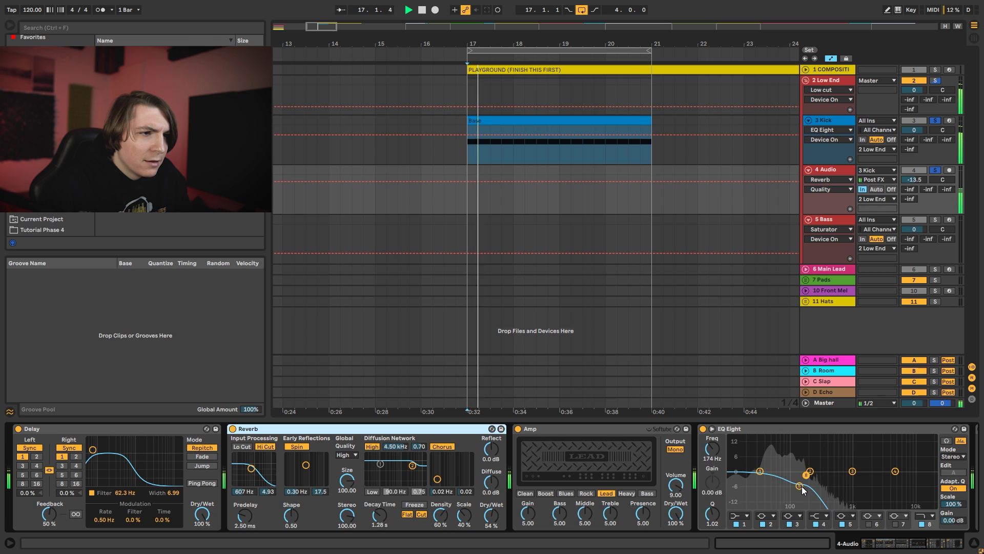
{"action": "mouse_move", "coordinate": [801, 486]}
{"action": "left_mouse_down"}
{"action": "mouse_move", "coordinate": [808, 471]}
{"action": "mouse_move", "coordinate": [798, 474]}
{"action": "left_mouse_up"}
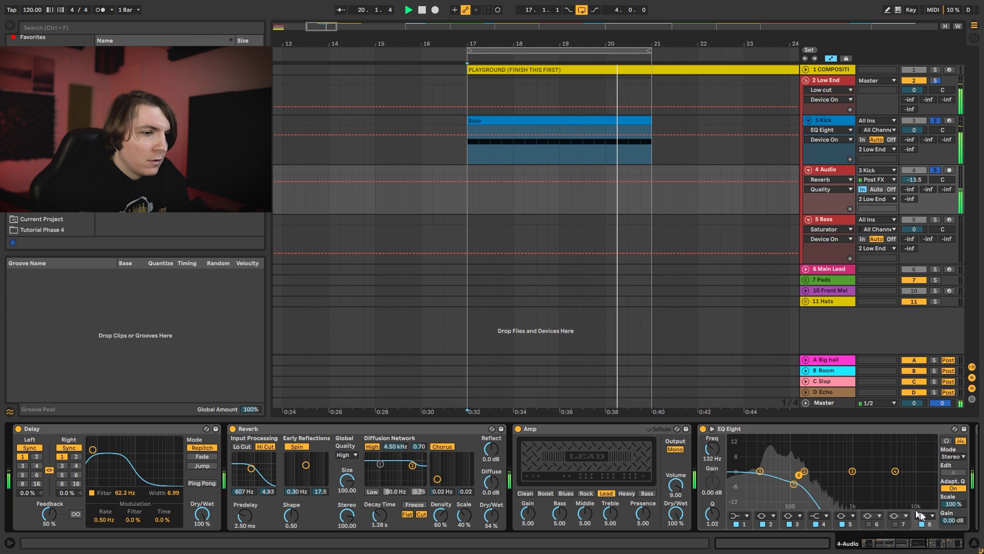
{"action": "key", "text": "space"}
{"action": "left_click_drag", "start_coordinate": [922, 545], "coordinate": [955, 545]}
{"action": "key", "text": "space"}
{"action": "left_click_drag", "start_coordinate": [662, 448], "coordinate": [631, 452]}
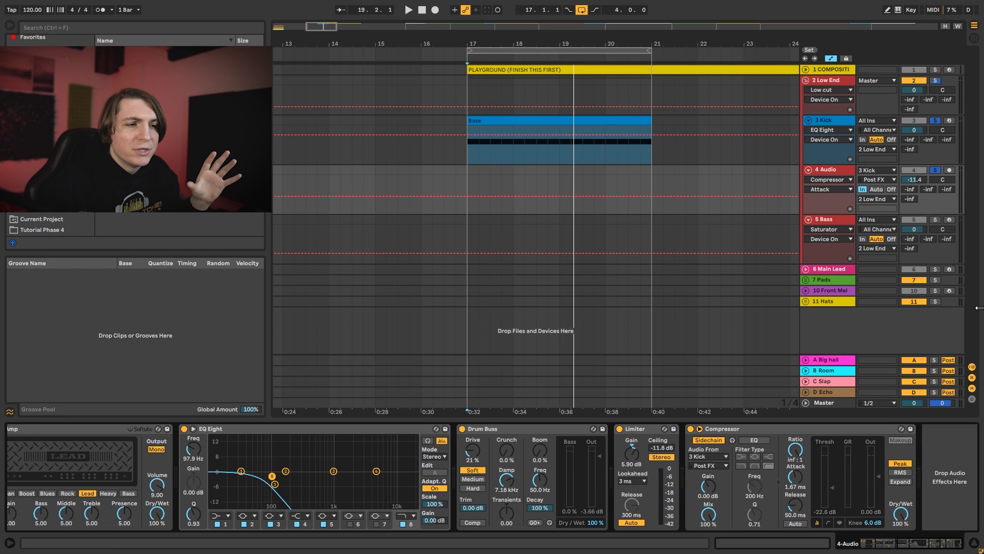
{"action": "left_click", "coordinate": [845, 169]}
{"action": "left_click", "coordinate": [836, 120]}
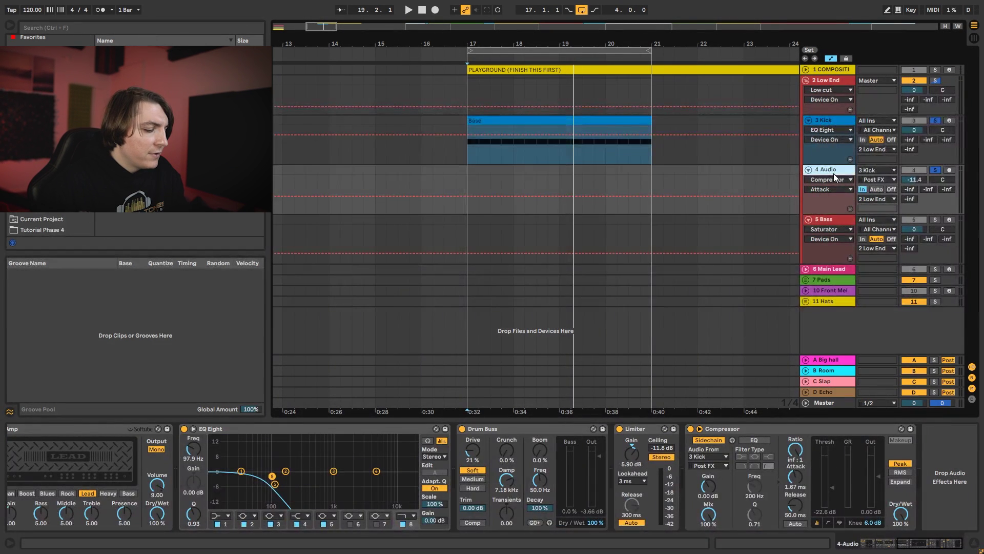
{"action": "key", "text": "ctrl+t"}
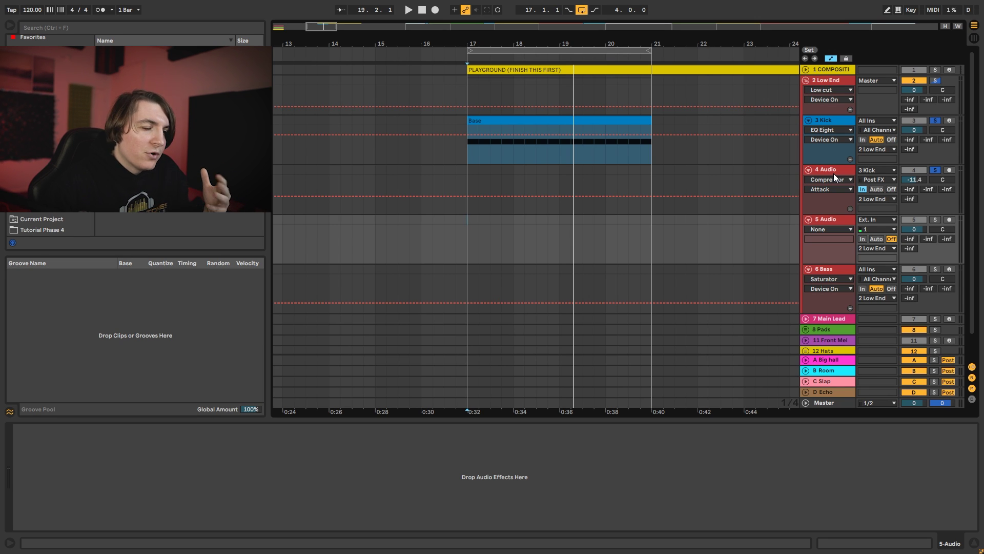
{"action": "key", "text": "ctrl+z"}
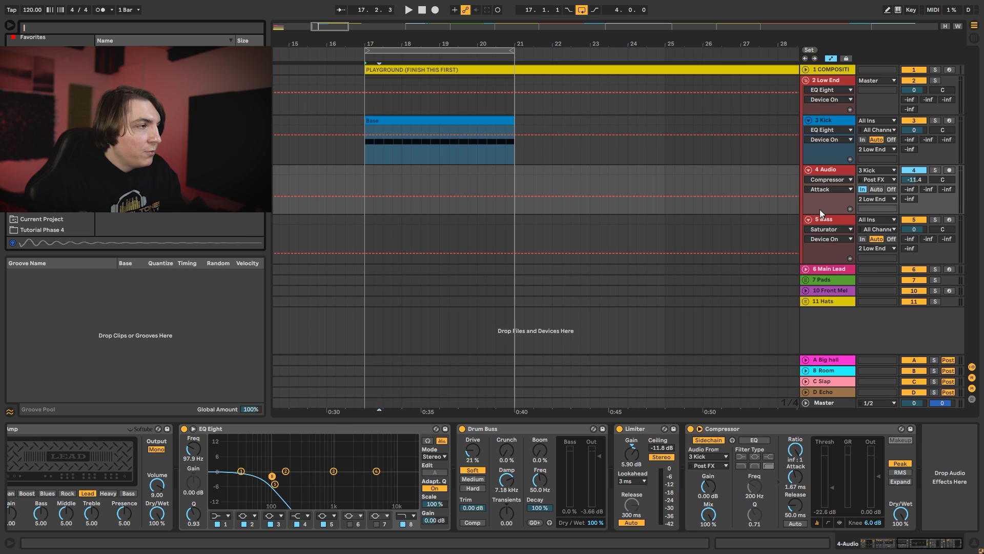
Insert a MIDI track below 4 Audio, search the browser for "tommy" and load the Tommy sample onto it.
{"action": "key", "text": "ctrl+shift+t"}
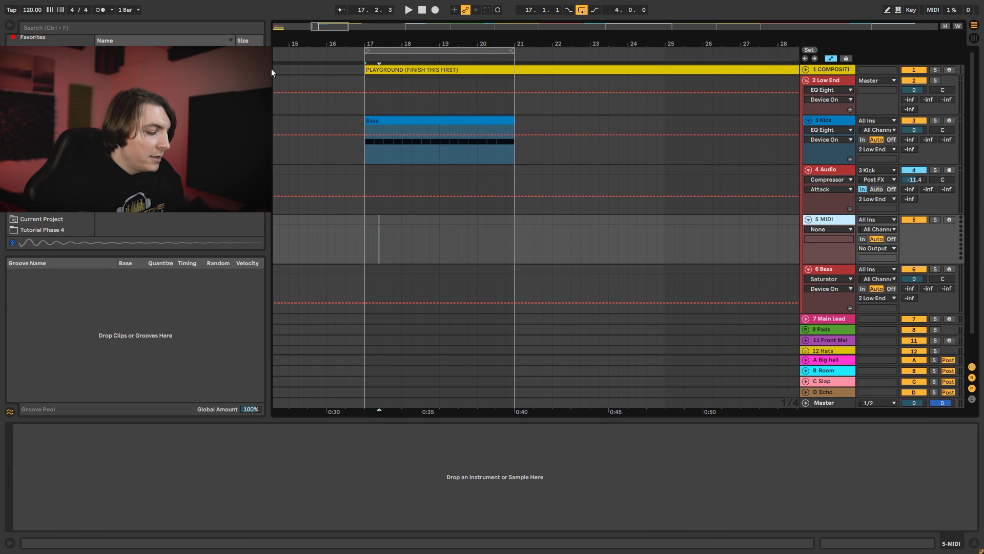
{"action": "key", "text": "ctrl+f"}
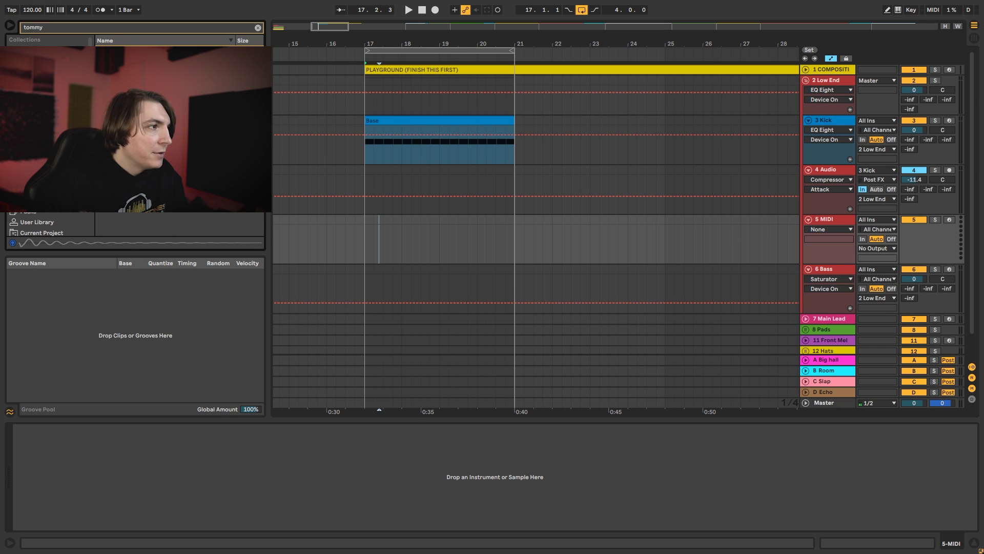
{"action": "key", "text": "Return"}
Place a MIDI clip at bar 17 on the Tommy track, extend it to bar 21 and play the loop.
{"action": "left_click_drag", "start_coordinate": [462, 43], "coordinate": [462, 10]}
{"action": "left_click_drag", "start_coordinate": [282, 268], "coordinate": [410, 225]}
{"action": "left_click_drag", "start_coordinate": [430, 44], "coordinate": [431, 97]}
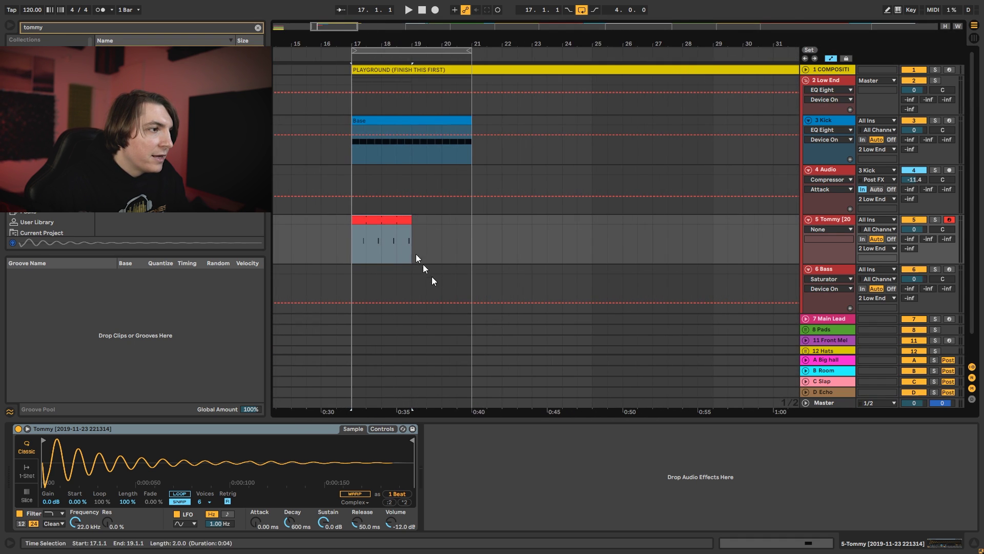
{"action": "left_click_drag", "start_coordinate": [409, 223], "coordinate": [473, 227]}
{"action": "double_click", "coordinate": [388, 221]}
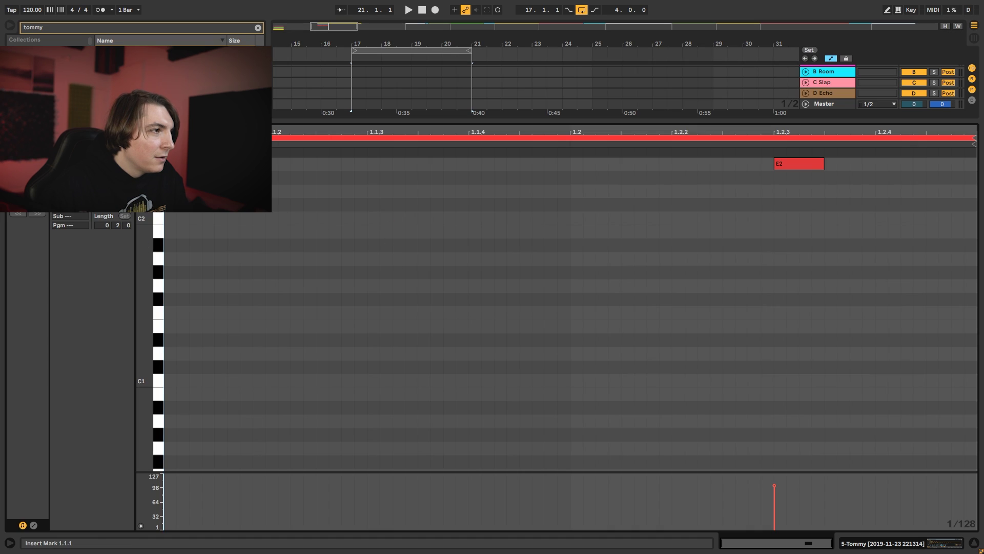
{"action": "key", "text": "shift+Tab"}
{"action": "left_click", "coordinate": [841, 246]}
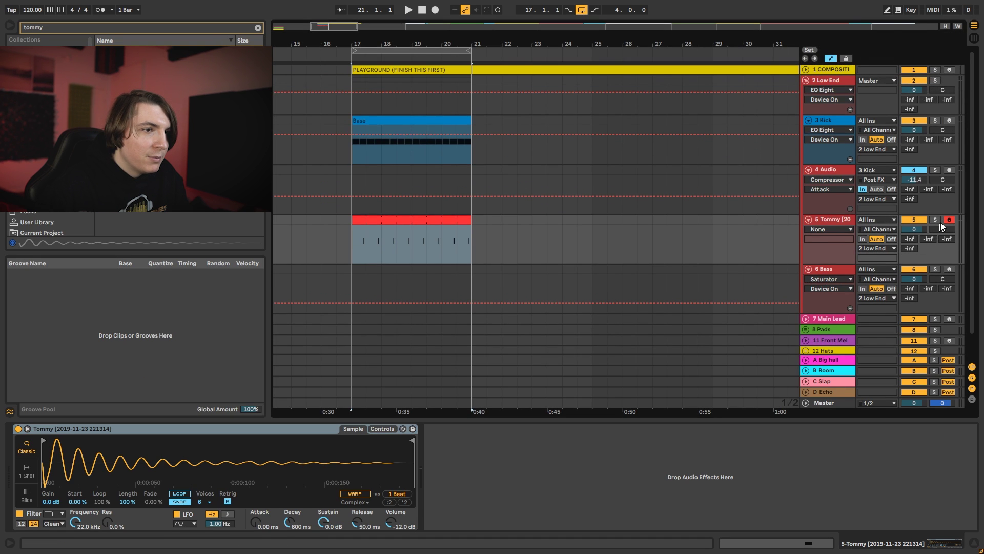
{"action": "key", "text": "space"}
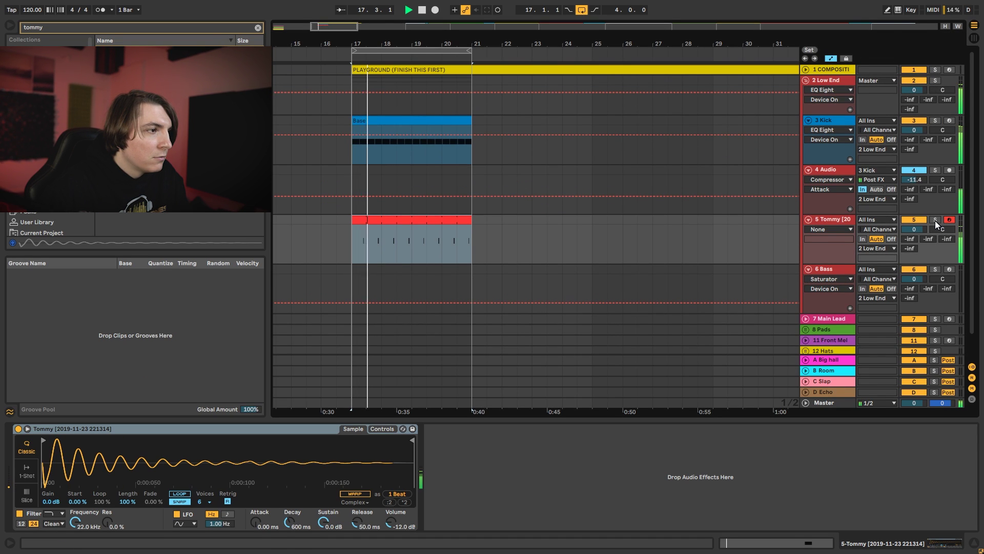
{"action": "key", "text": "space"}
Search the browser for "erosi" and add Erosion to the Tommy track at 1.04 kHz with an amount of 86.7.
{"action": "left_click", "coordinate": [842, 220]}
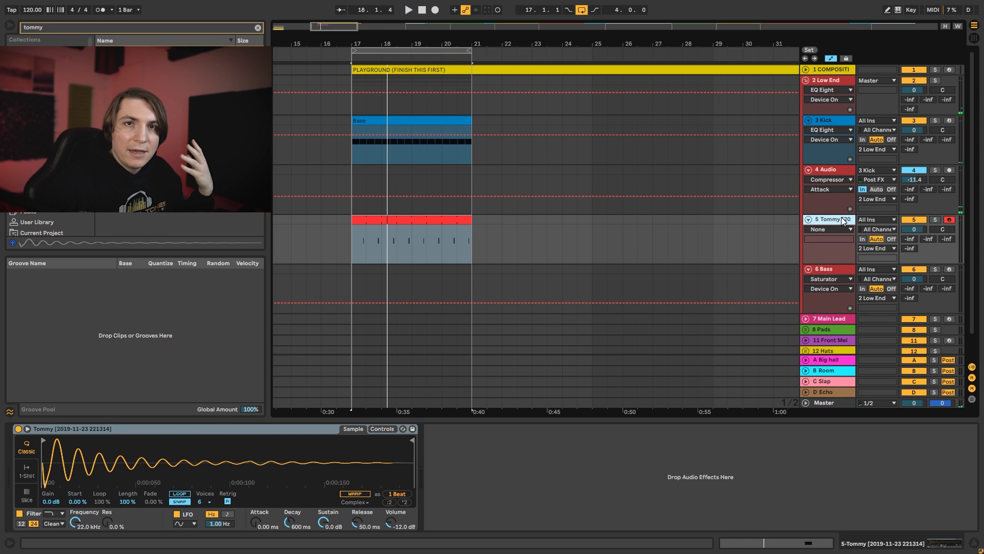
{"action": "key", "text": "ctrl+f"}
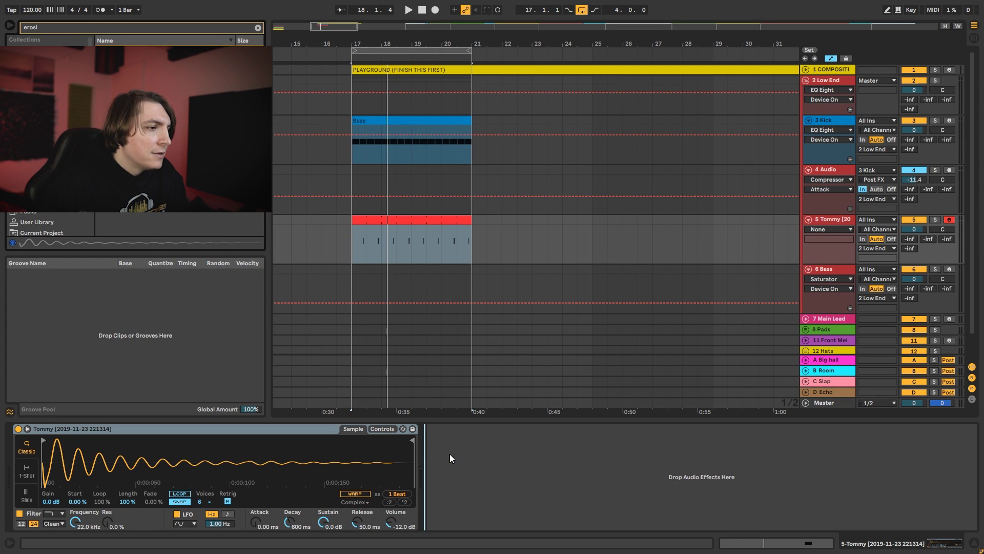
{"action": "left_click_drag", "start_coordinate": [450, 454], "coordinate": [454, 455]}
{"action": "key", "text": "space"}
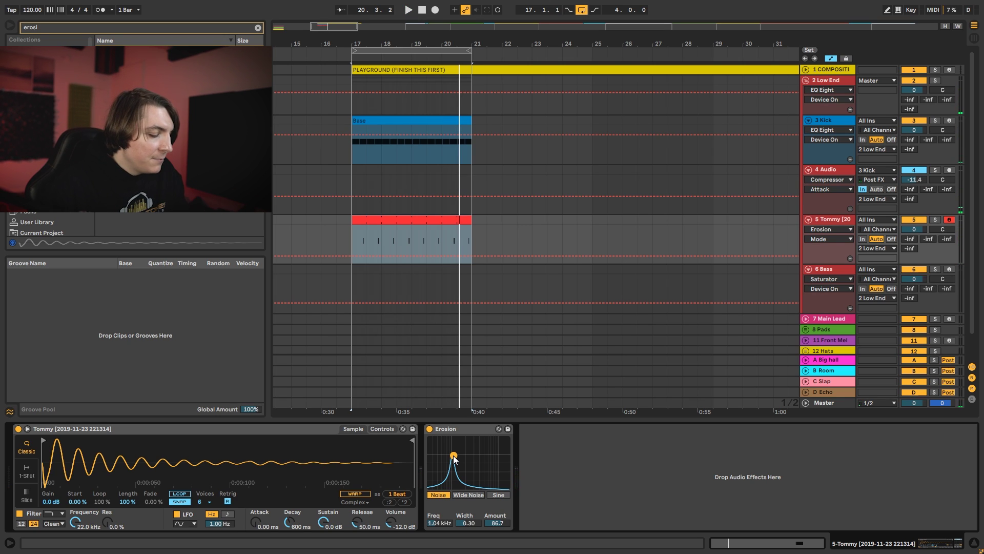
Search the browser for "eq", add EQ Eight after Erosion and change its band 1 to a low-cut filter.
{"action": "key", "text": "ctrl+f"}
{"action": "type", "text": "e"}
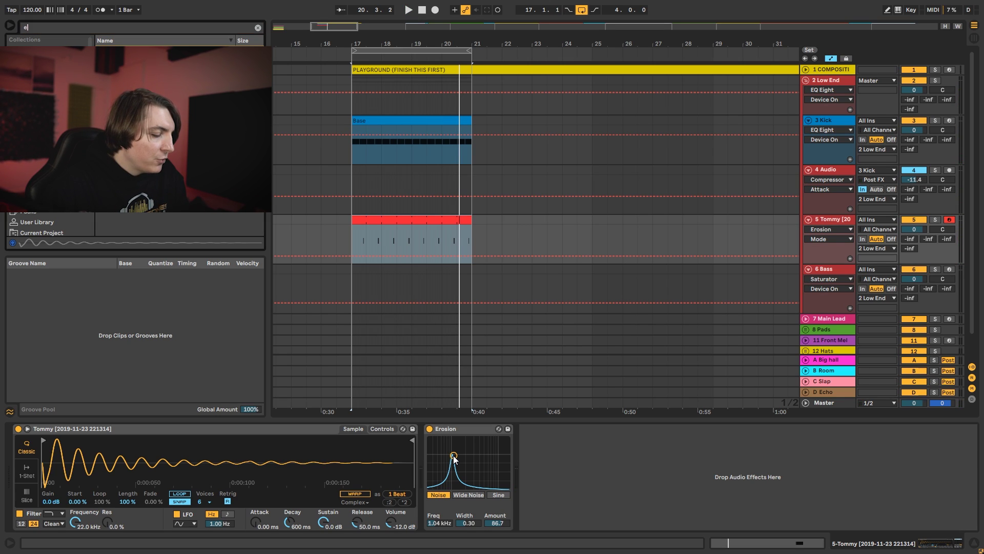
{"action": "type", "text": "q"}
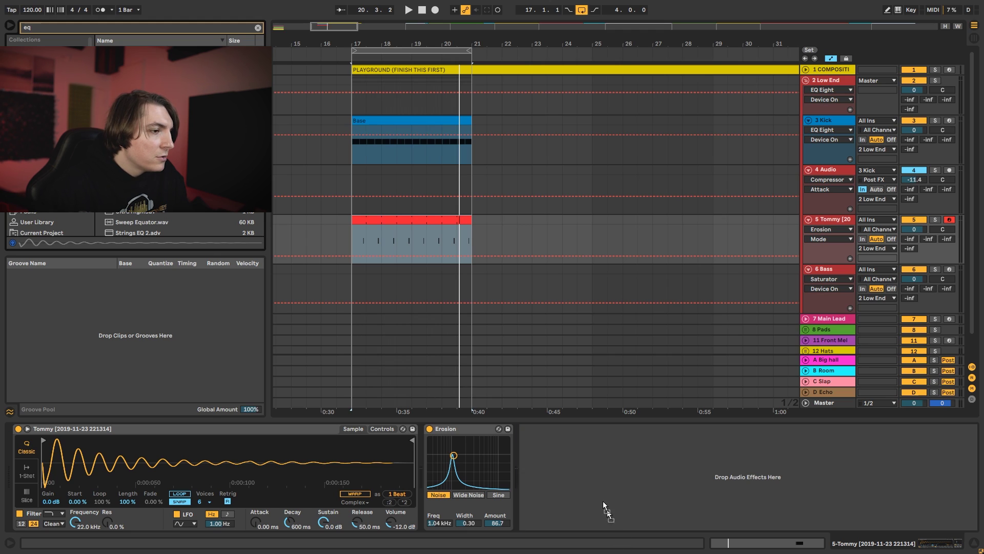
{"action": "left_click_drag", "start_coordinate": [605, 508], "coordinate": [607, 491]}
{"action": "left_click", "coordinate": [561, 516]}
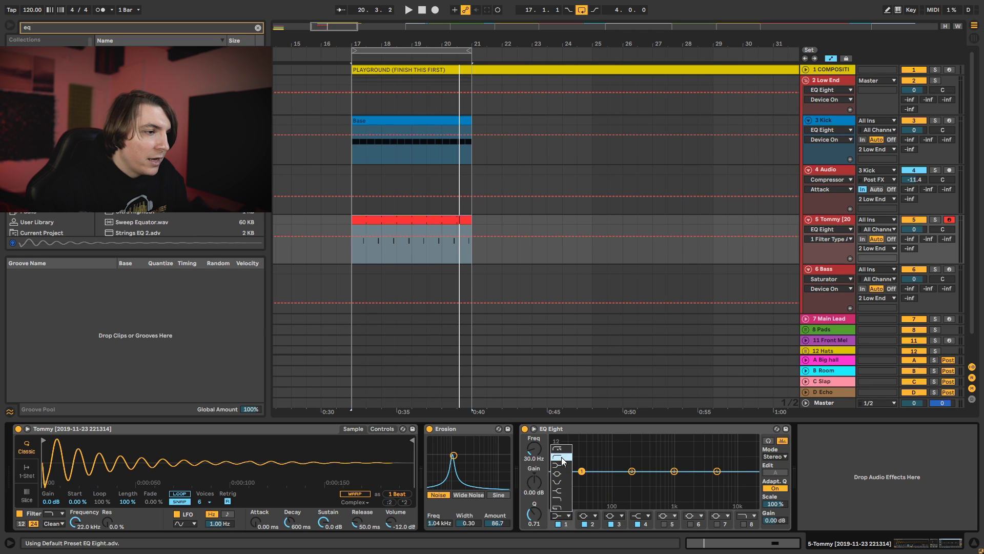
{"action": "left_click", "coordinate": [562, 458]}
{"action": "left_click", "coordinate": [559, 516]}
{"action": "left_click", "coordinate": [559, 458]}
Shape EQ Eight during playback with an 88.0 Hz low cut, a 7.07 dB boost at 612 Hz and a 3.44 kHz high cut.
{"action": "key", "text": "space"}
{"action": "left_click_drag", "start_coordinate": [582, 479], "coordinate": [610, 475]}
{"action": "left_click", "coordinate": [675, 471]}
{"action": "left_click_drag", "start_coordinate": [662, 449], "coordinate": [661, 455]}
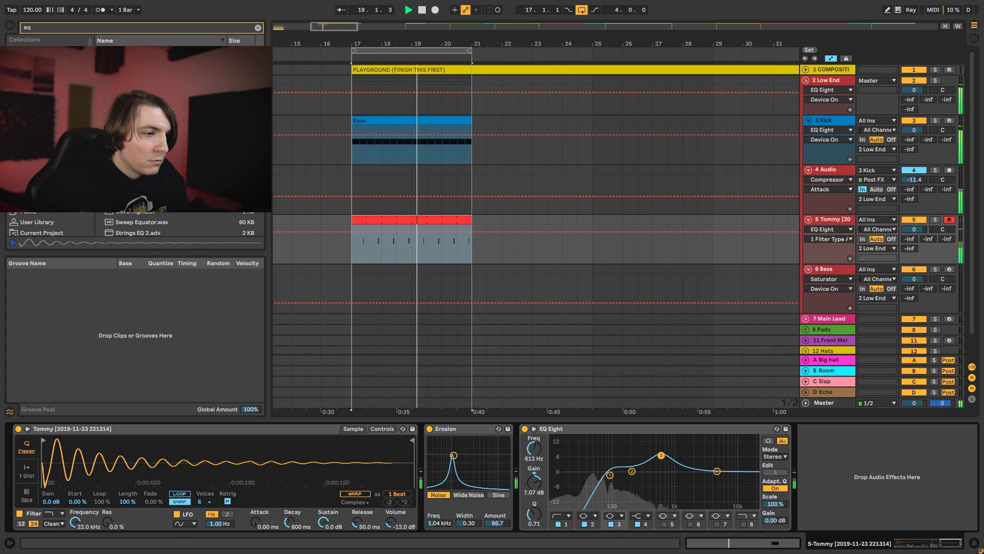
{"action": "left_click_drag", "start_coordinate": [630, 484], "coordinate": [608, 471]}
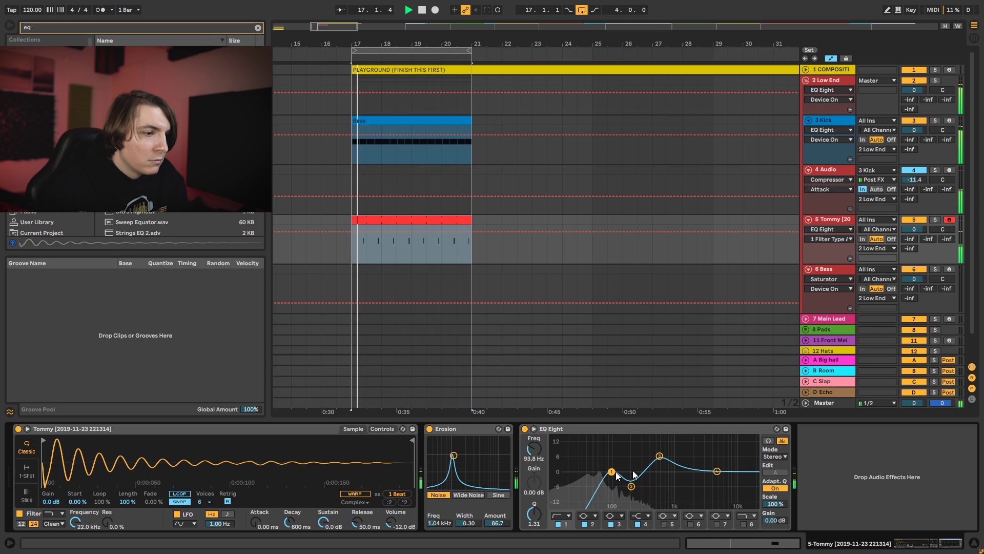
{"action": "left_click_drag", "start_coordinate": [717, 471], "coordinate": [706, 503]}
{"action": "left_click", "coordinate": [745, 523]}
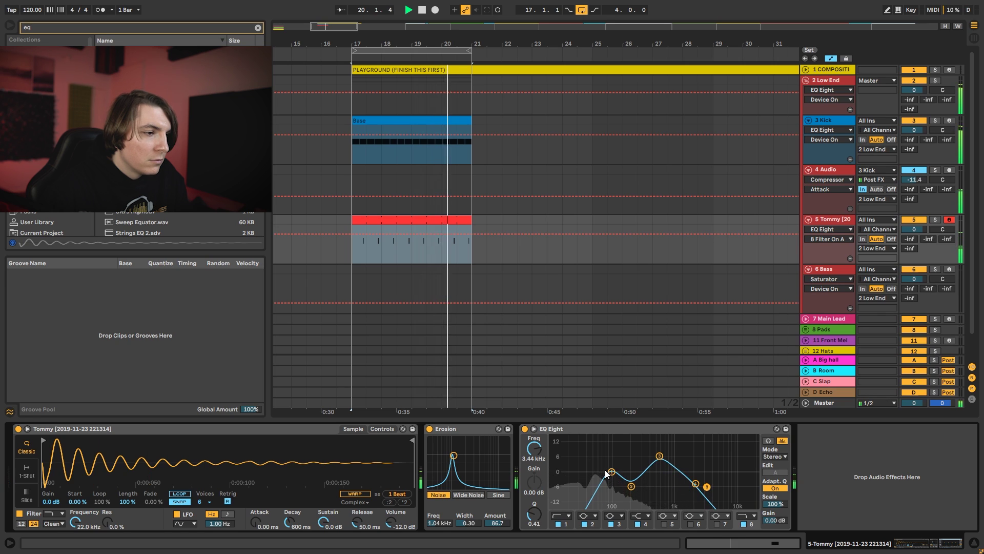
{"action": "mouse_move", "coordinate": [611, 472]}
{"action": "left_mouse_down"}
{"action": "mouse_move", "coordinate": [631, 479]}
{"action": "mouse_move", "coordinate": [610, 472]}
{"action": "left_mouse_up"}
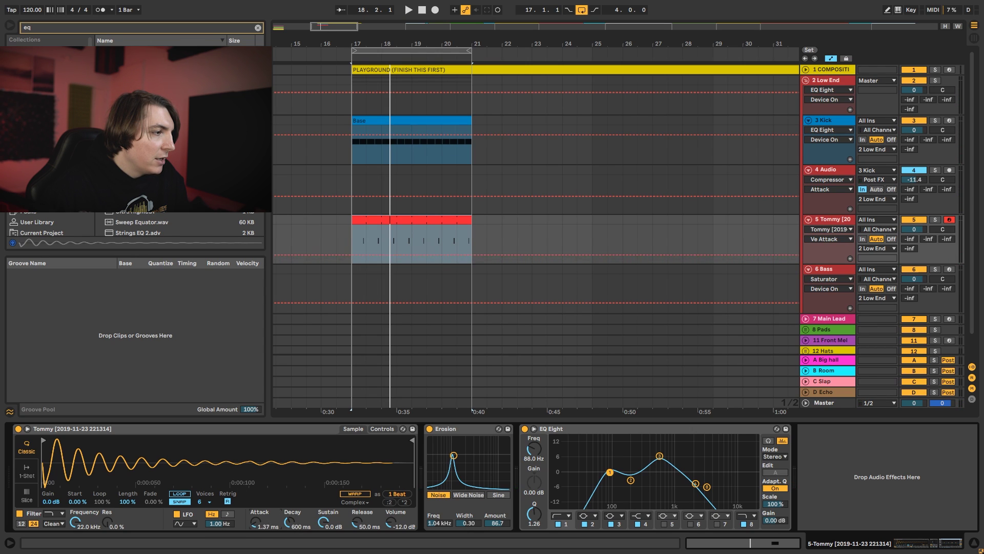
Switch the Tommy sample to 1-Shot mode with a 17.6 ms fade-in and lower the EQ Eight low cut to 72.6 Hz.
{"action": "left_click", "coordinate": [26, 470]}
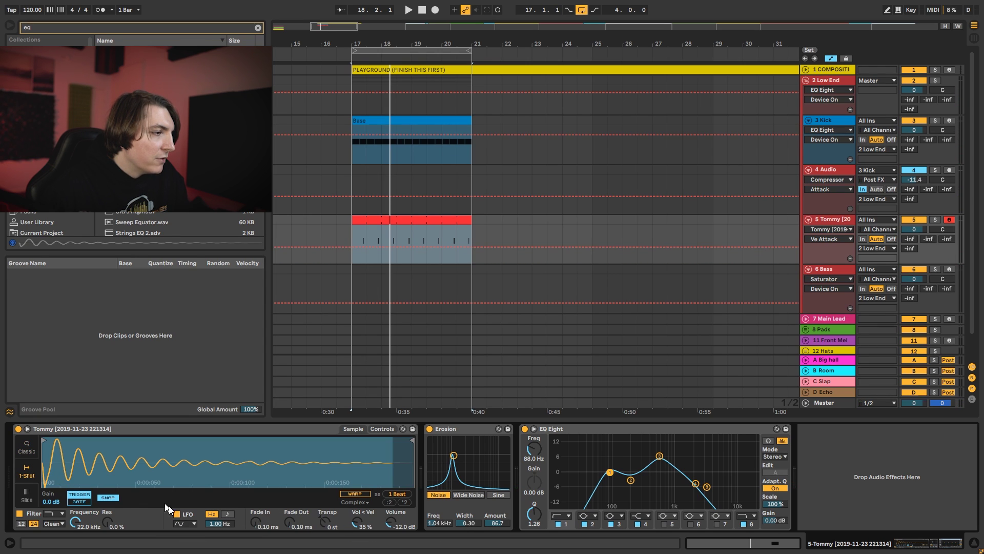
{"action": "key", "text": "space"}
{"action": "left_click_drag", "start_coordinate": [255, 522], "coordinate": [255, 517]}
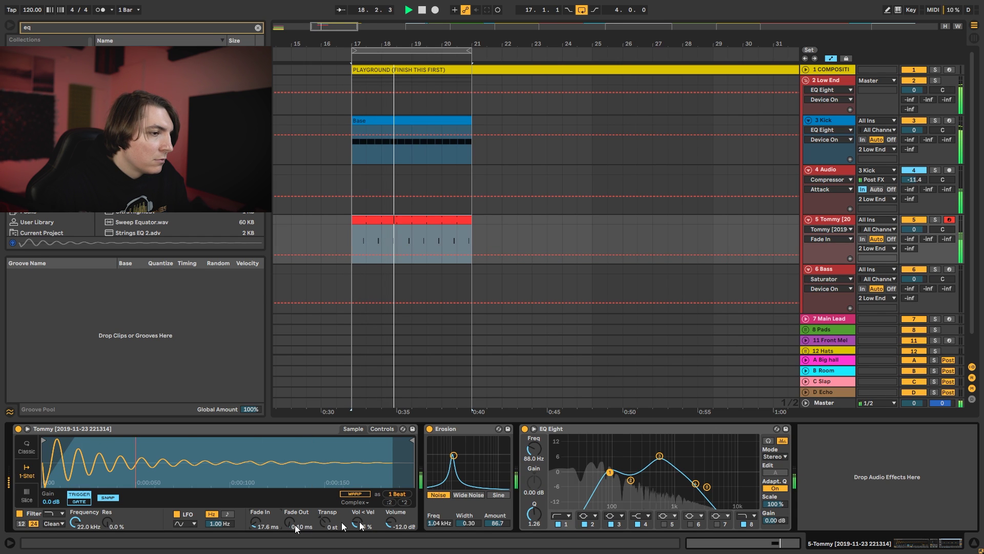
{"action": "mouse_move", "coordinate": [610, 478]}
{"action": "left_mouse_down"}
{"action": "mouse_move", "coordinate": [595, 481]}
{"action": "mouse_move", "coordinate": [602, 471]}
{"action": "left_mouse_up"}
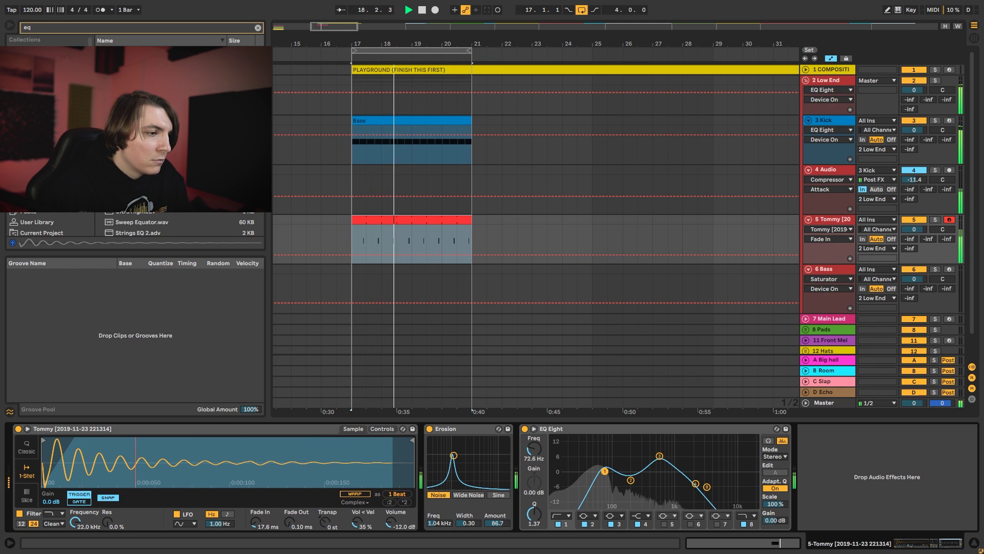
{"action": "key", "text": "space"}
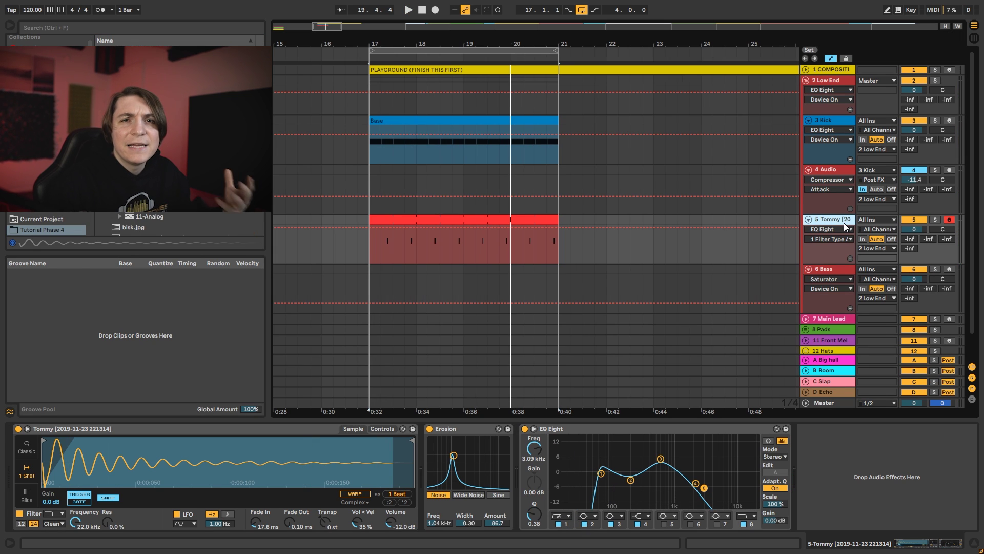
Insert Saturator between Erosion and EQ Eight with 17.7 dB drive and -5.71 dB output, and set the EQ low cut to 71.1 Hz.
{"action": "key", "text": "ctrl+f"}
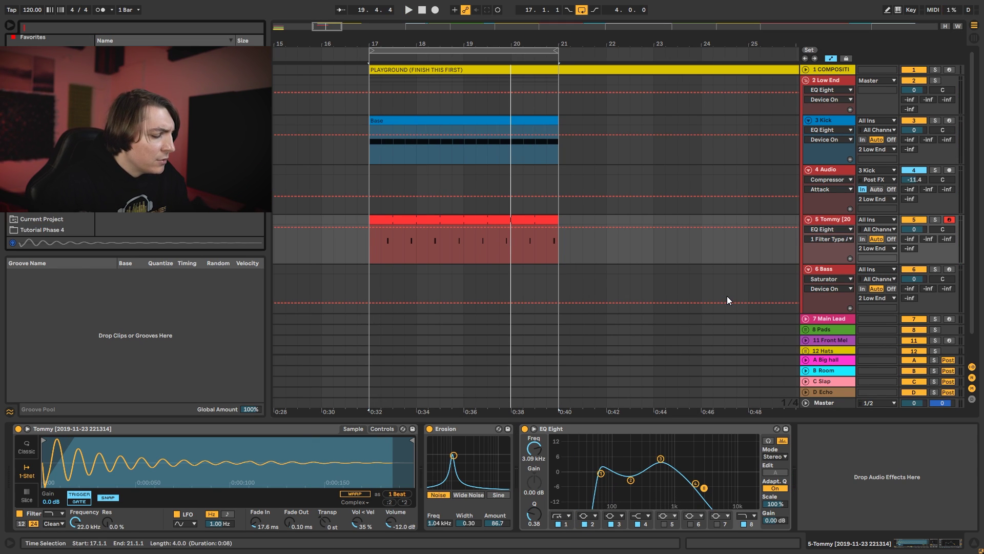
{"action": "type", "text": "satu"}
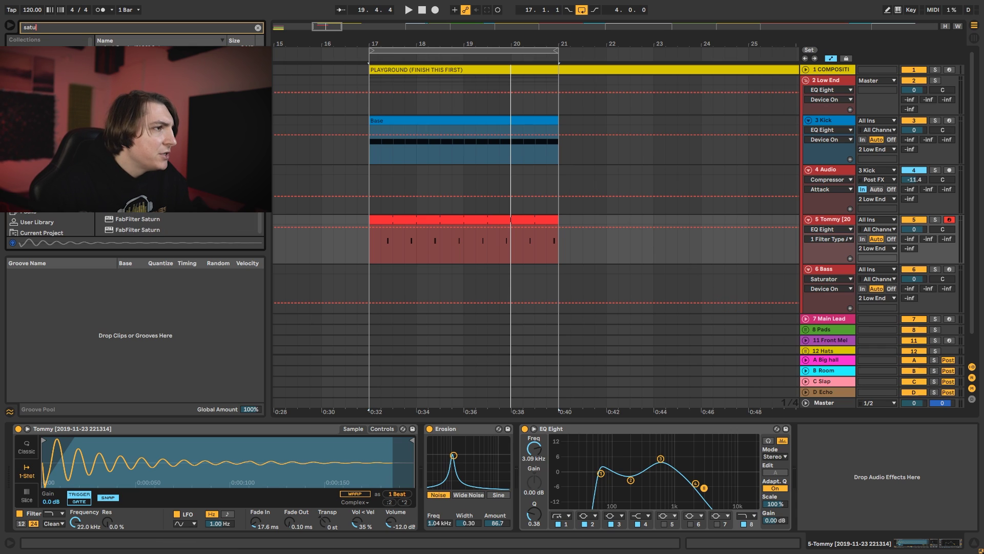
{"action": "left_click_drag", "start_coordinate": [816, 467], "coordinate": [532, 429]}
{"action": "key", "text": "space"}
{"action": "left_click_drag", "start_coordinate": [706, 483], "coordinate": [706, 500]}
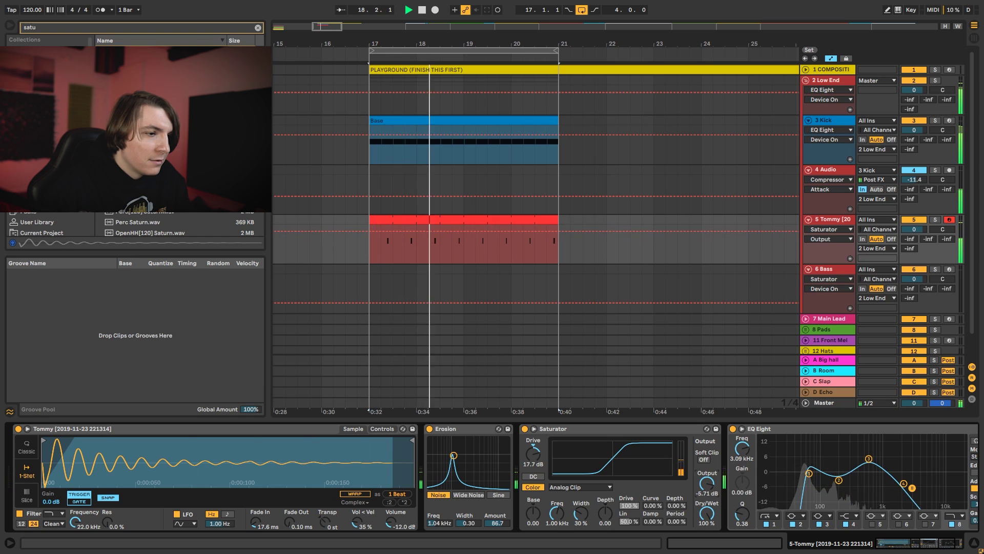
{"action": "mouse_move", "coordinate": [809, 474]}
{"action": "left_mouse_down"}
{"action": "mouse_move", "coordinate": [835, 490]}
{"action": "mouse_move", "coordinate": [837, 481]}
{"action": "mouse_move", "coordinate": [812, 476]}
{"action": "left_mouse_up"}
{"action": "key", "text": "space"}
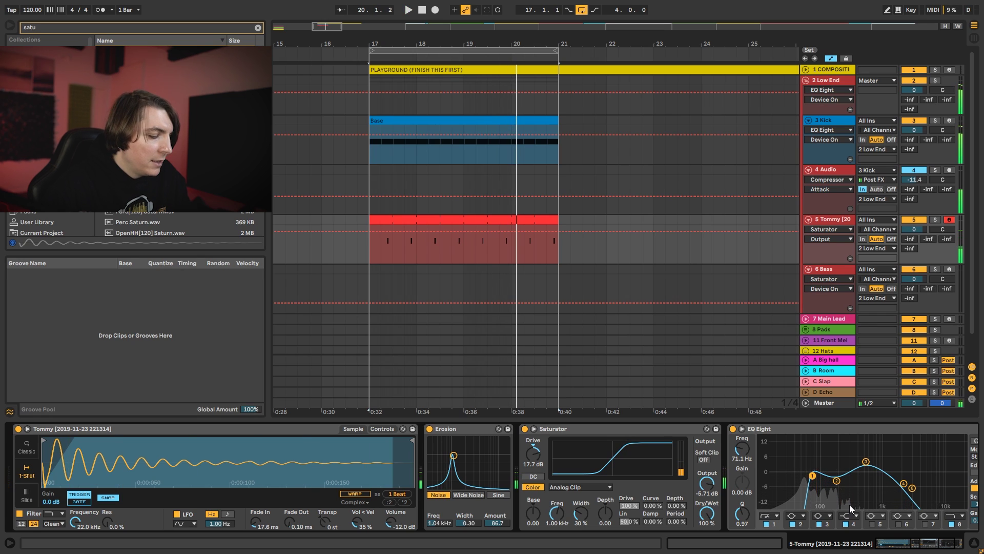
Search the browser for "glue" and add Glue Compressor after EQ Eight with a -27.0 dB threshold and 1.43 dB makeup.
{"action": "key", "text": "ctrl+f"}
{"action": "type", "text": "glue"}
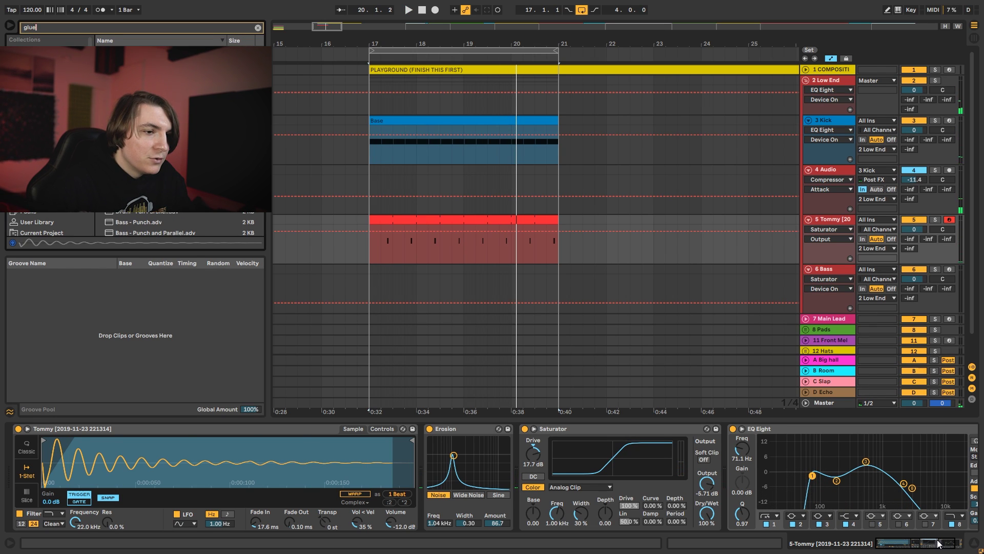
{"action": "left_click", "coordinate": [938, 544]}
{"action": "key", "text": "Return"}
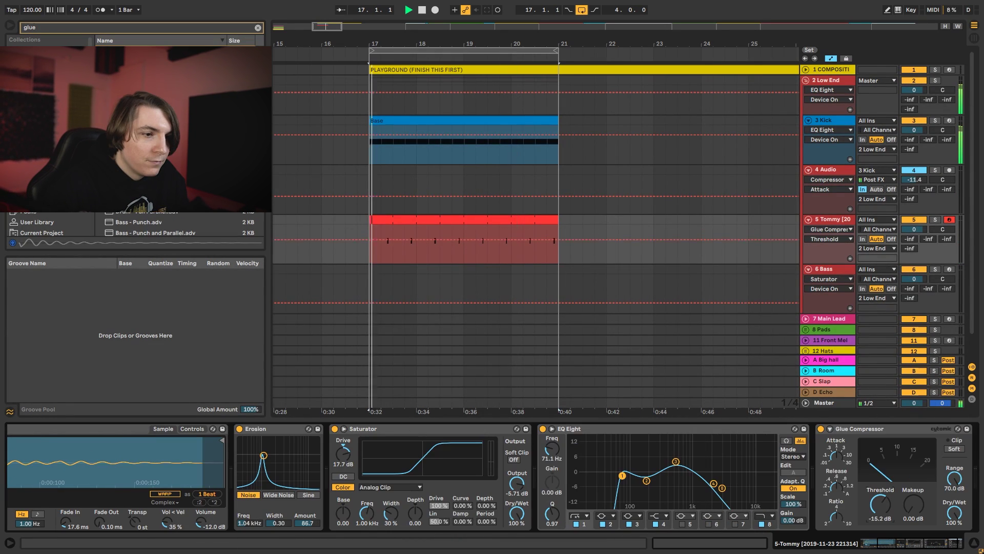
{"action": "key", "text": "space"}
{"action": "left_click_drag", "start_coordinate": [881, 505], "coordinate": [913, 498]}
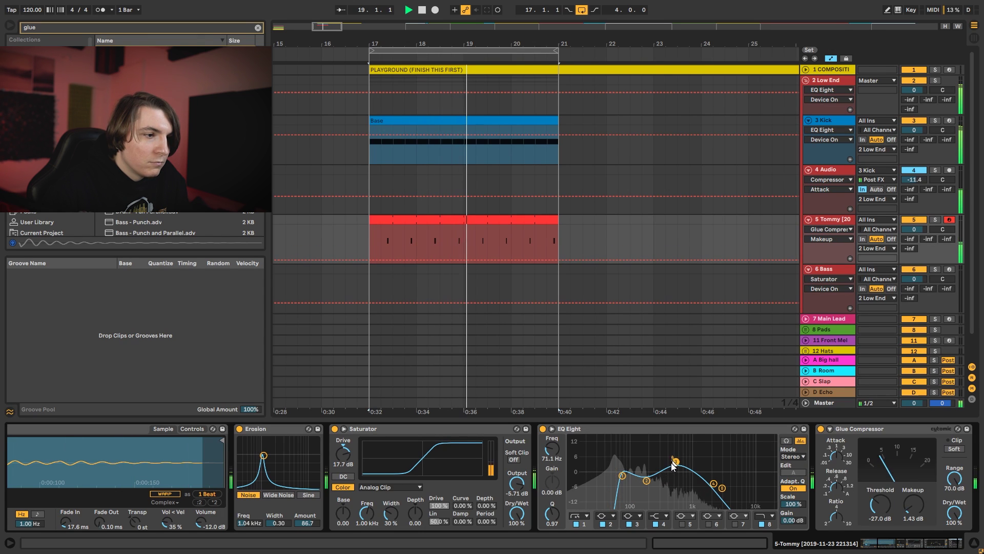
Lower the EQ Eight high cut on the Tommy track to 1000 Hz and replay the loop.
{"action": "left_click_drag", "start_coordinate": [722, 488], "coordinate": [692, 489]}
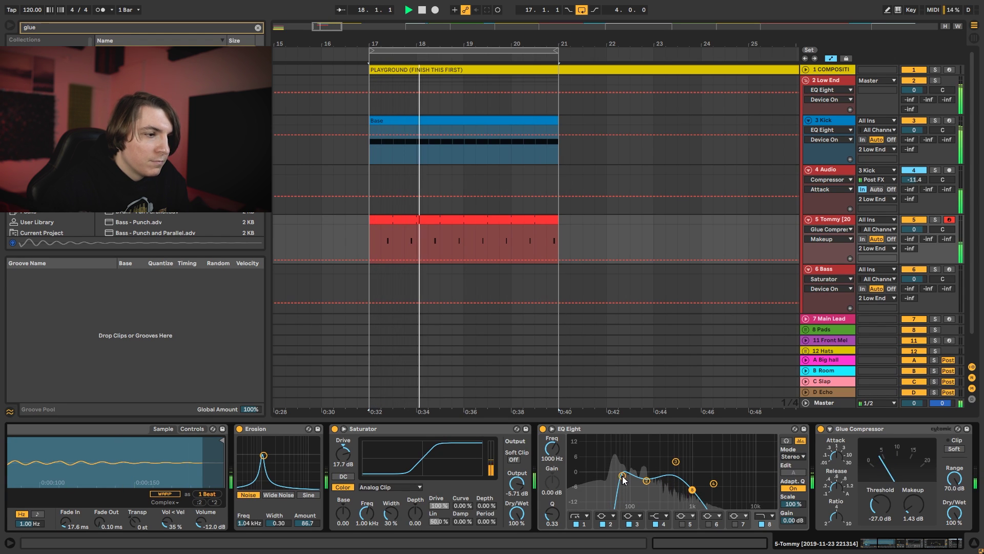
{"action": "key", "text": "space"}
{"action": "key", "text": "space"}
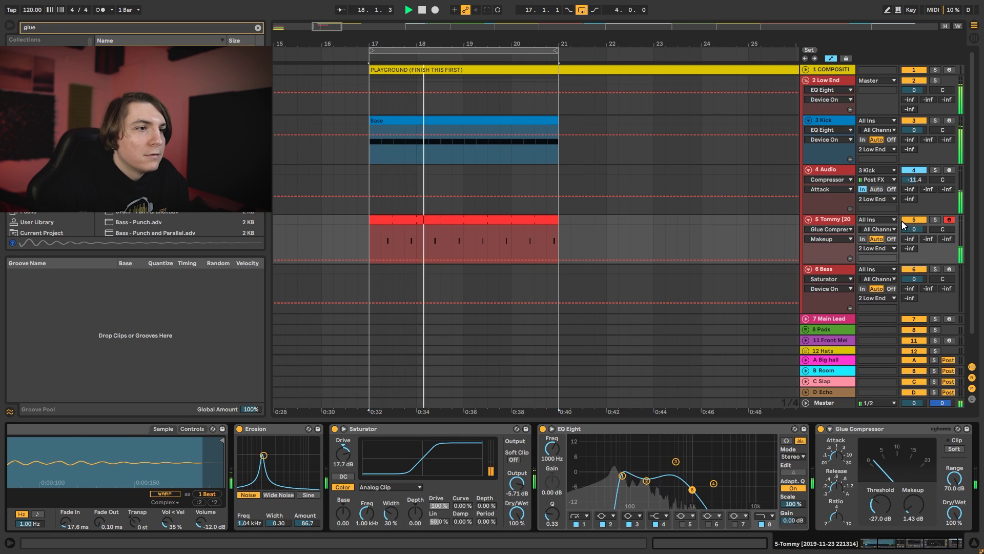
Search the browser for "comp" and add a second Compressor at the end of the 4 Audio track's device chain.
{"action": "left_click", "coordinate": [830, 171]}
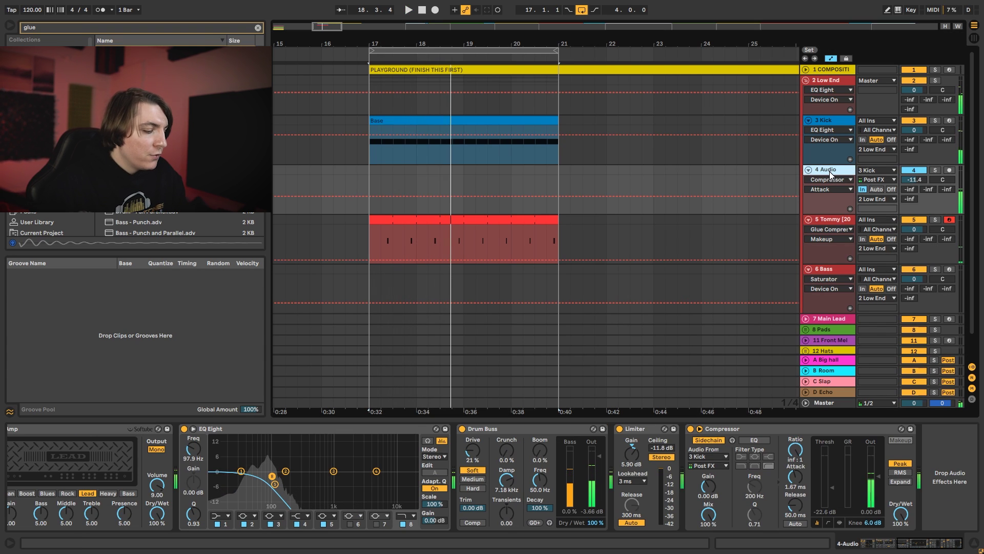
{"action": "key", "text": "ctrl+f"}
{"action": "type", "text": "comp"}
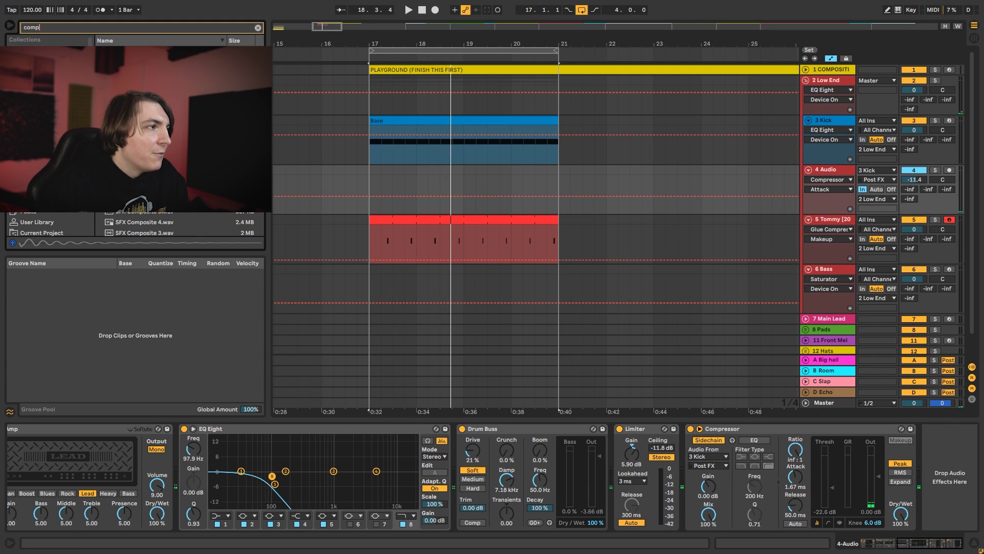
{"action": "left_click_drag", "start_coordinate": [564, 306], "coordinate": [937, 485]}
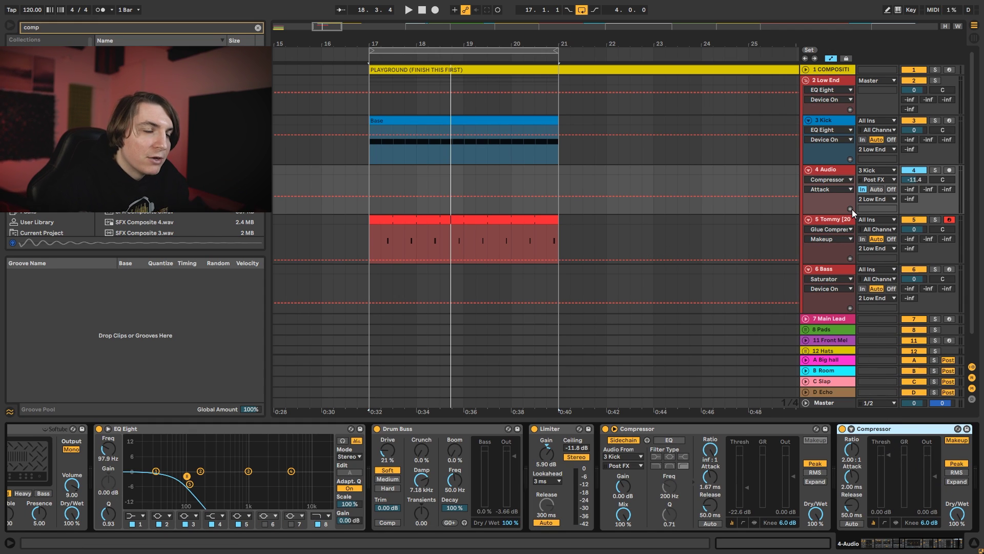
Play the loop and enable sidechain on the new Compressor with the 5-Tommy track as its source.
{"action": "key", "text": "space"}
{"action": "left_click", "coordinate": [851, 429]}
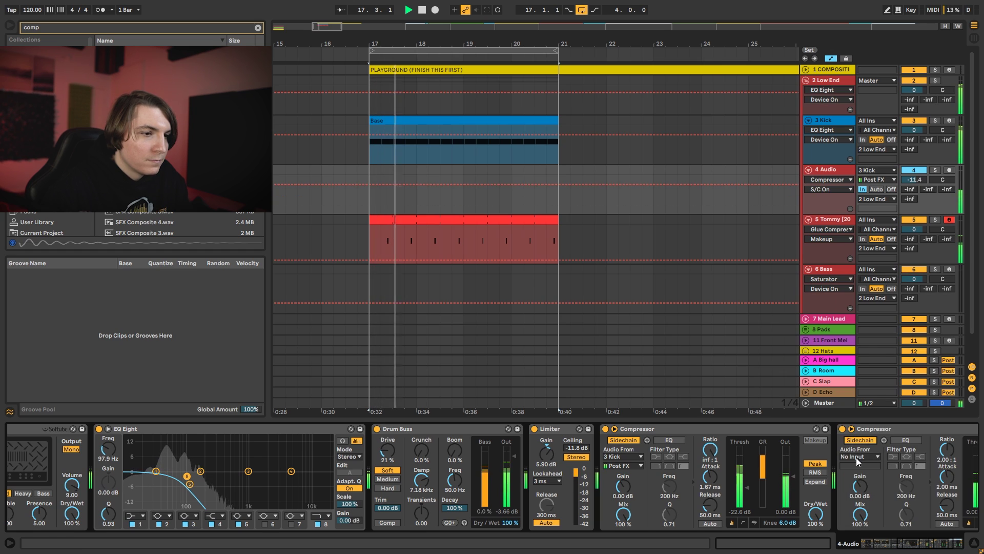
{"action": "left_click", "coordinate": [856, 456]}
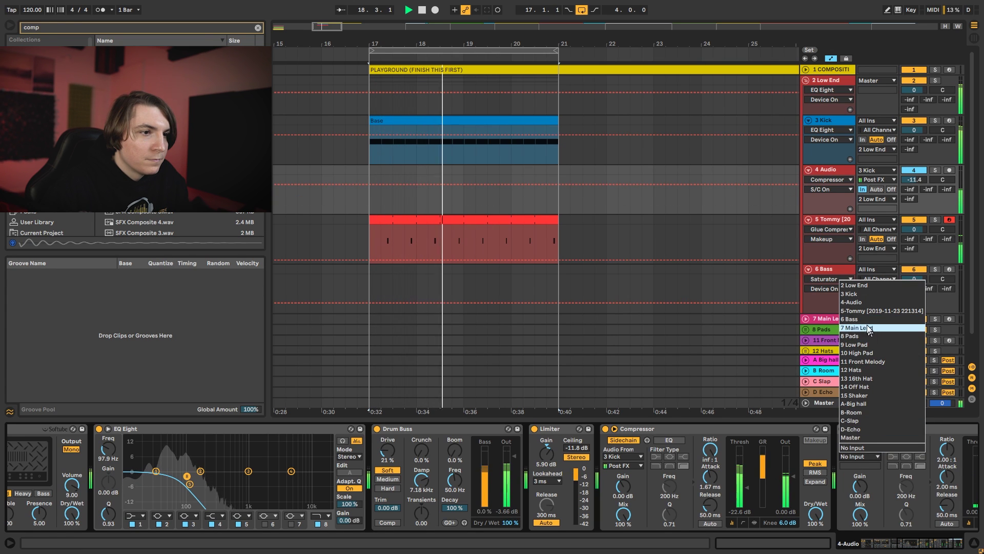
{"action": "left_click", "coordinate": [860, 311]}
Set the new Compressor to -23.2 dB threshold, inf:1 ratio and 19.8 ms release, and lower the Tommy track volume to -4.7 dB.
{"action": "scroll", "coordinate": [770, 451], "scroll_direction": "up", "scroll_amount": 5}
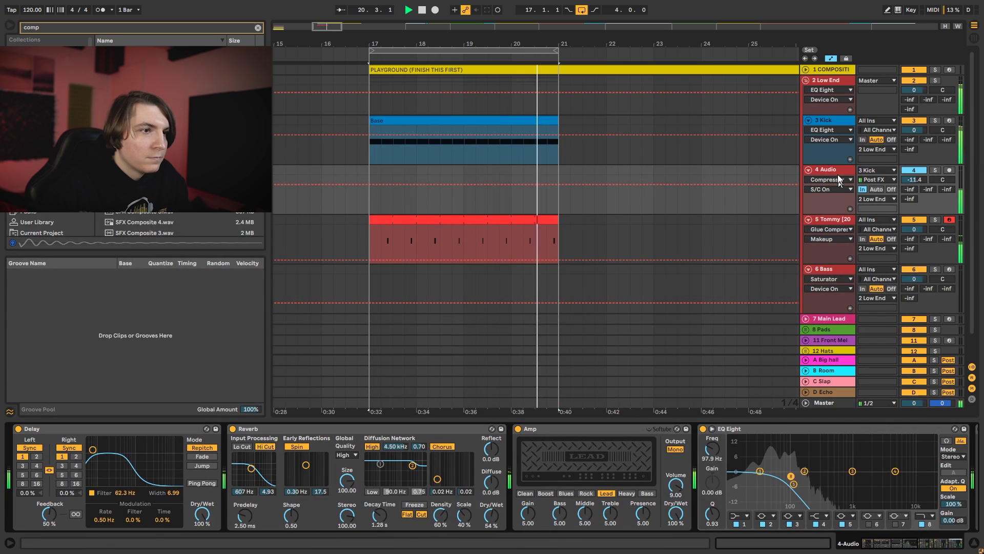
{"action": "left_click_drag", "start_coordinate": [892, 542], "coordinate": [949, 542]}
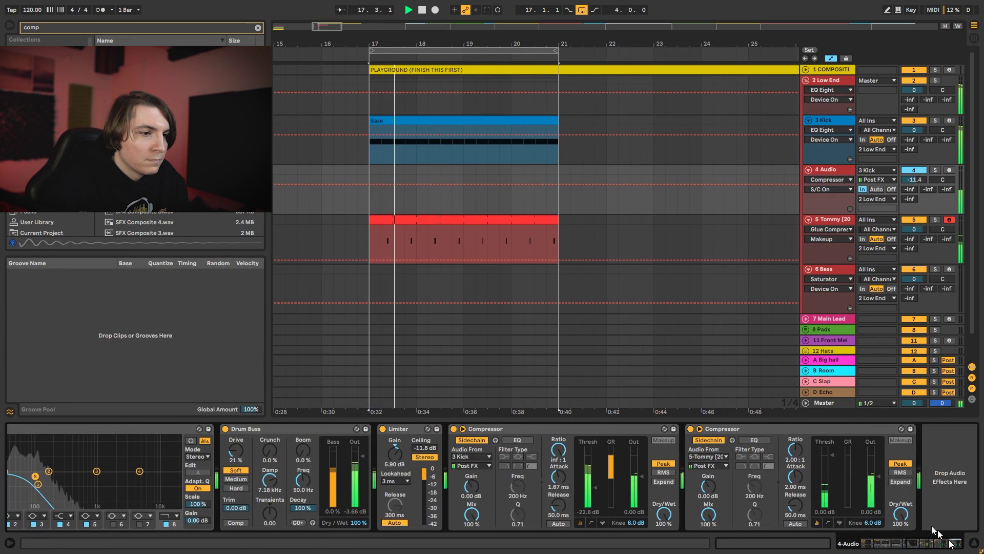
{"action": "left_click_drag", "start_coordinate": [831, 454], "coordinate": [832, 486]}
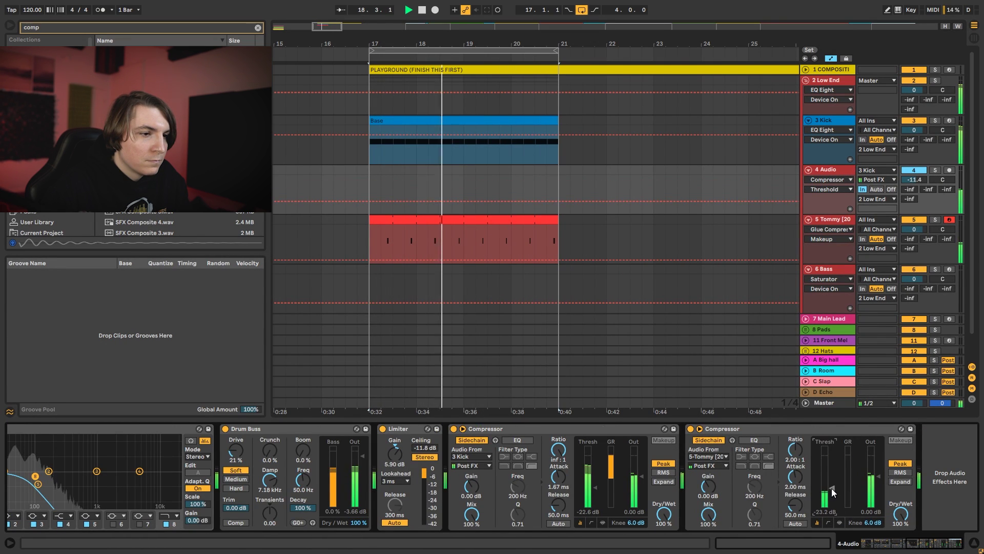
{"action": "left_click_drag", "start_coordinate": [797, 454], "coordinate": [798, 425]}
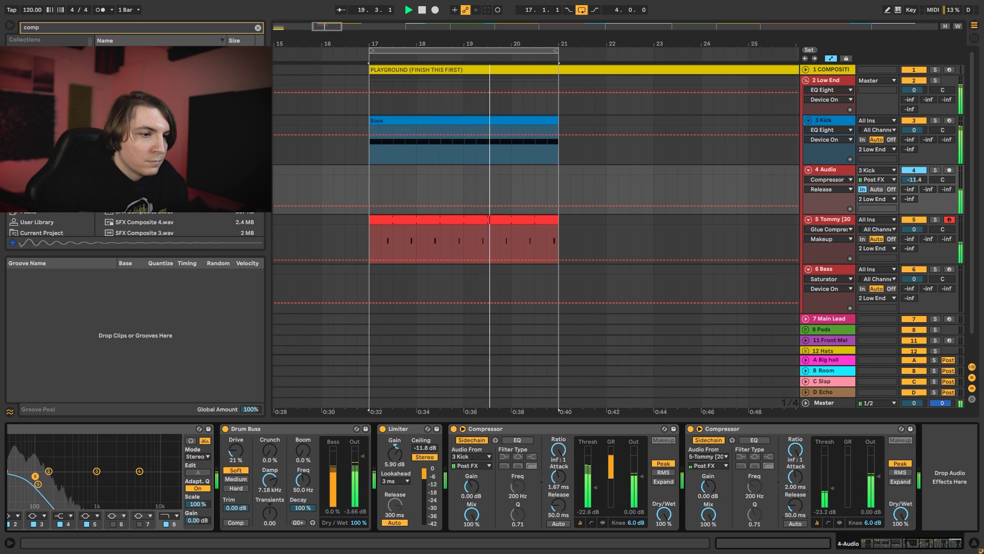
{"action": "left_click_drag", "start_coordinate": [796, 505], "coordinate": [798, 507]}
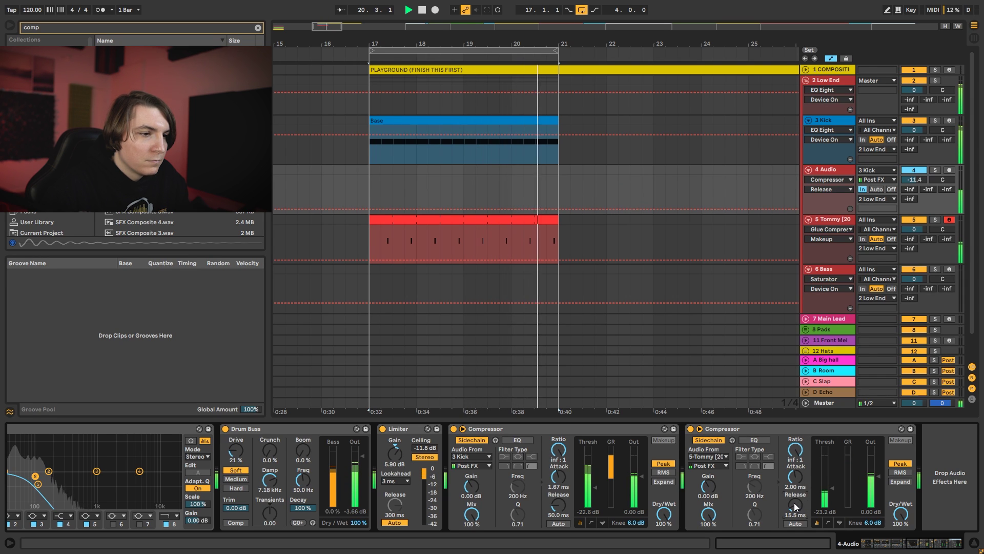
{"action": "left_click_drag", "start_coordinate": [914, 229], "coordinate": [914, 243]}
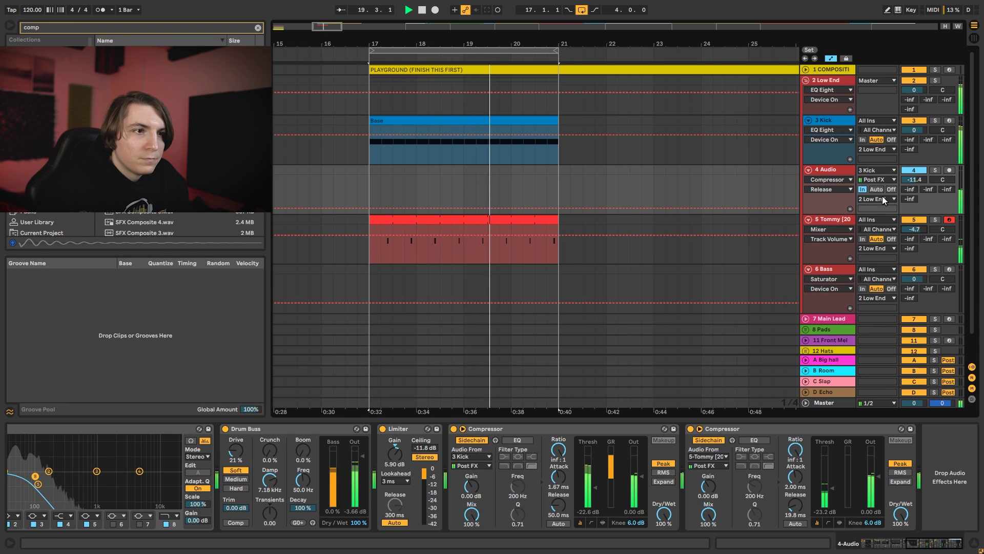
{"action": "key", "text": "space"}
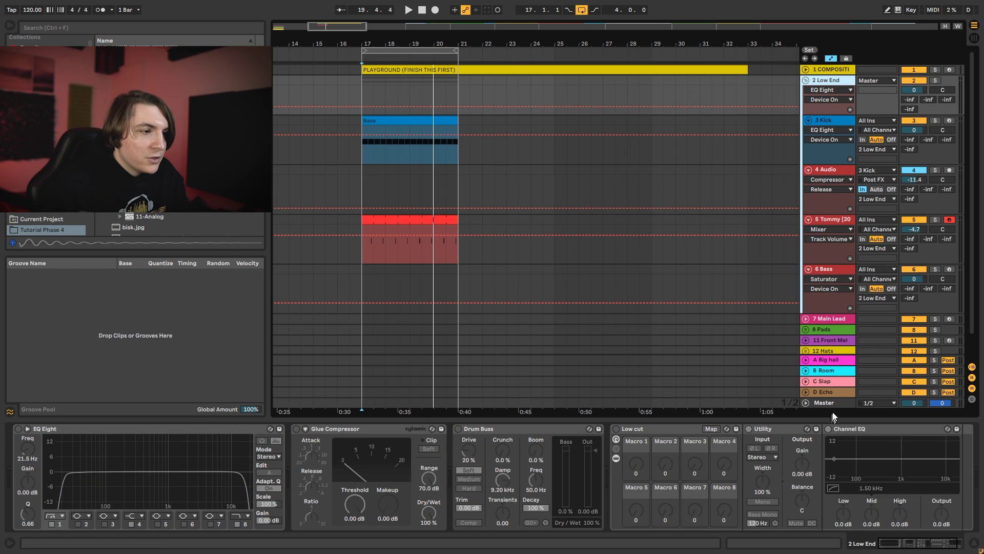
Turn on EQ Eight on the Low End group, set its low cut to 22.0 Hz and disable the band 8 high cut.
{"action": "left_click", "coordinate": [18, 429]}
{"action": "key", "text": "space"}
{"action": "left_click_drag", "start_coordinate": [66, 481], "coordinate": [67, 480]}
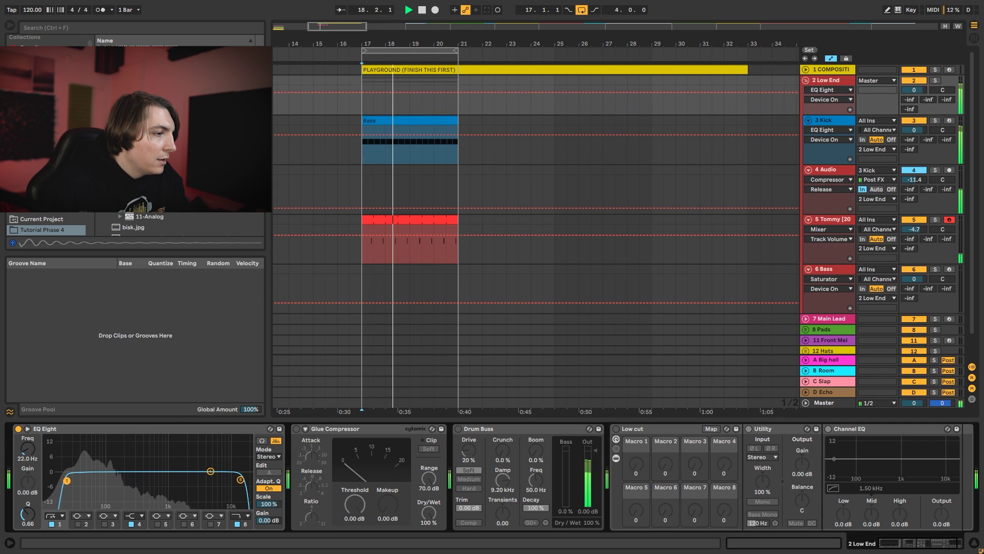
{"action": "left_click", "coordinate": [237, 524]}
{"action": "left_click", "coordinate": [211, 471]}
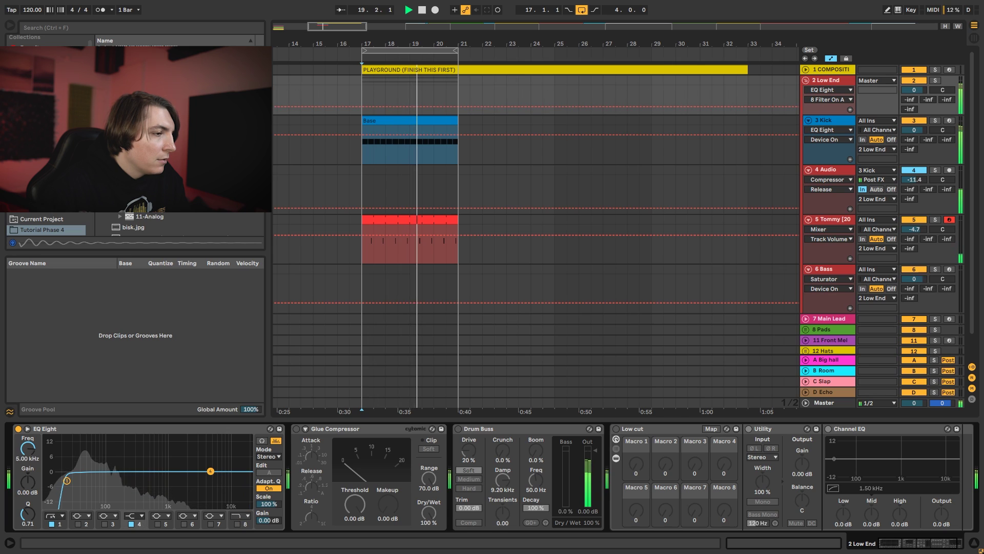
{"action": "key", "text": "space"}
Turn on Glue Compressor on the Low End group with a -12.1 dB threshold and 3.33 dB makeup during playback.
{"action": "left_click", "coordinate": [296, 429]}
{"action": "key", "text": "space"}
{"action": "left_click_drag", "start_coordinate": [338, 483], "coordinate": [388, 487]}
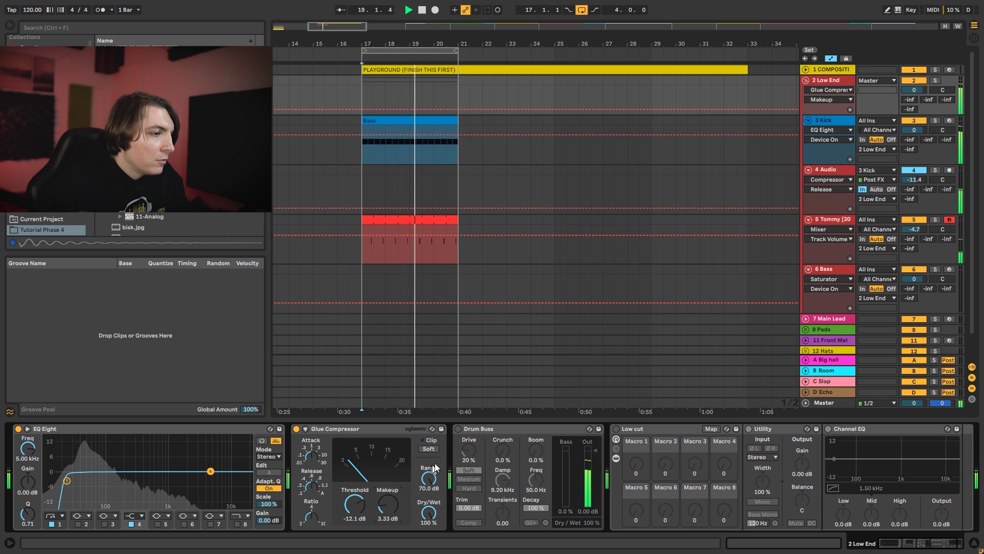
Turn on the Low End Drum Buss with 10% drive, 7.84 kHz damp and -4.78 dB output, and play the loop at 126 BPM.
{"action": "left_click", "coordinate": [458, 428]}
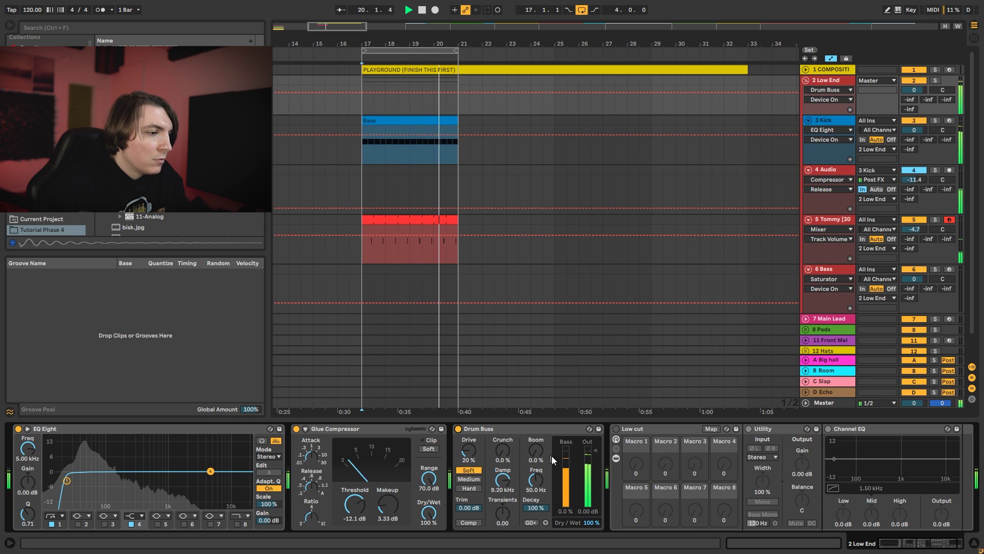
{"action": "left_click_drag", "start_coordinate": [595, 451], "coordinate": [595, 458]}
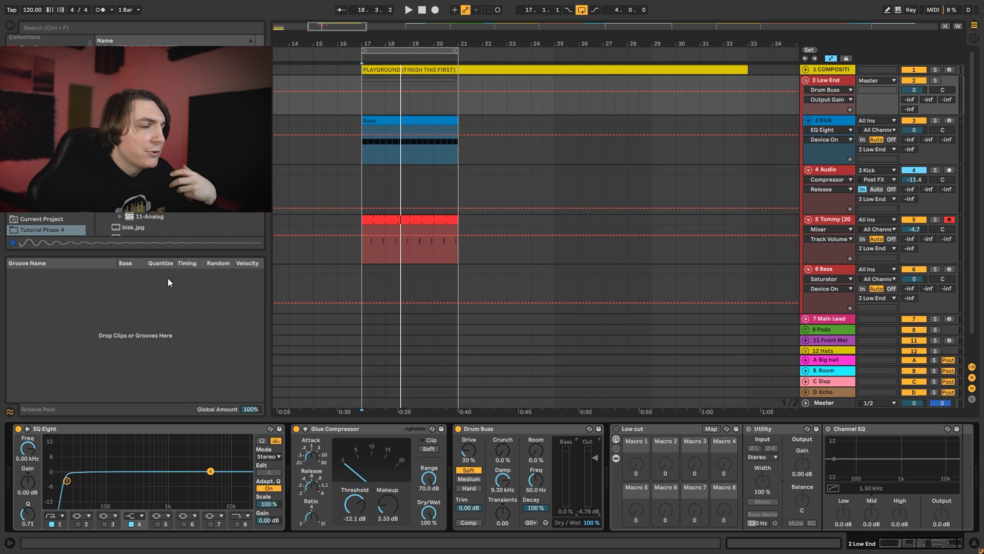
{"action": "key", "text": "space"}
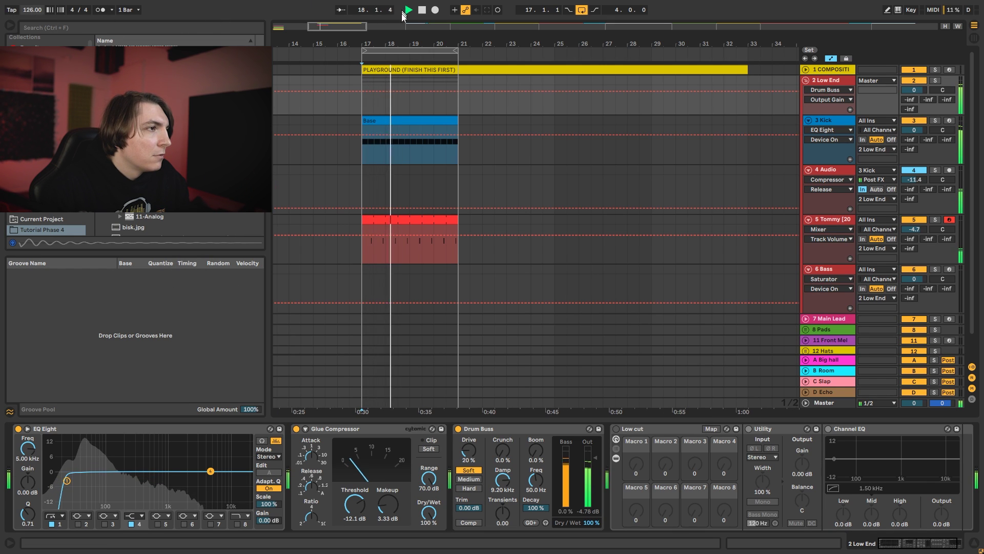
{"action": "left_click_drag", "start_coordinate": [375, 44], "coordinate": [451, 108]}
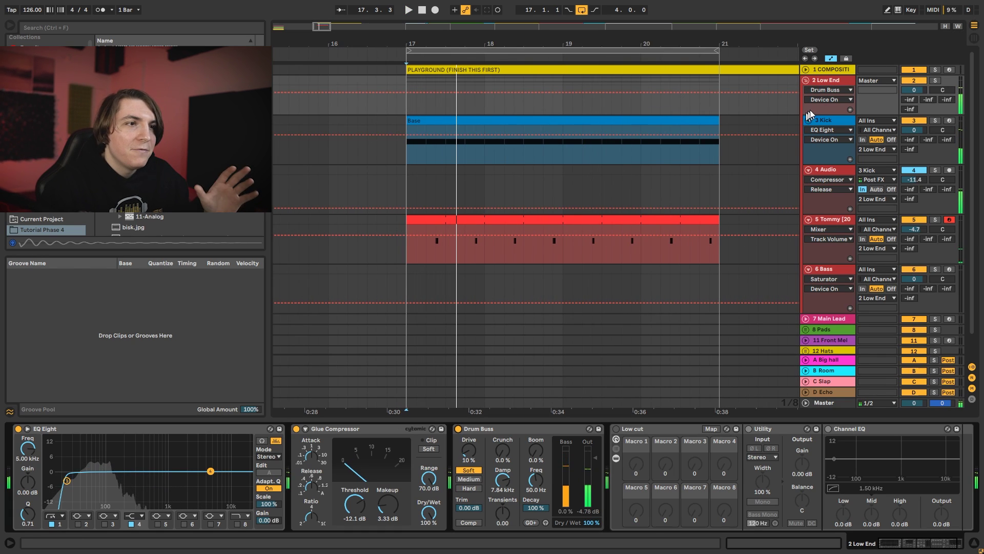
Collapse the Low End group, move the Pads group above Main Lead and unfold it.
{"action": "left_click", "coordinate": [816, 84]}
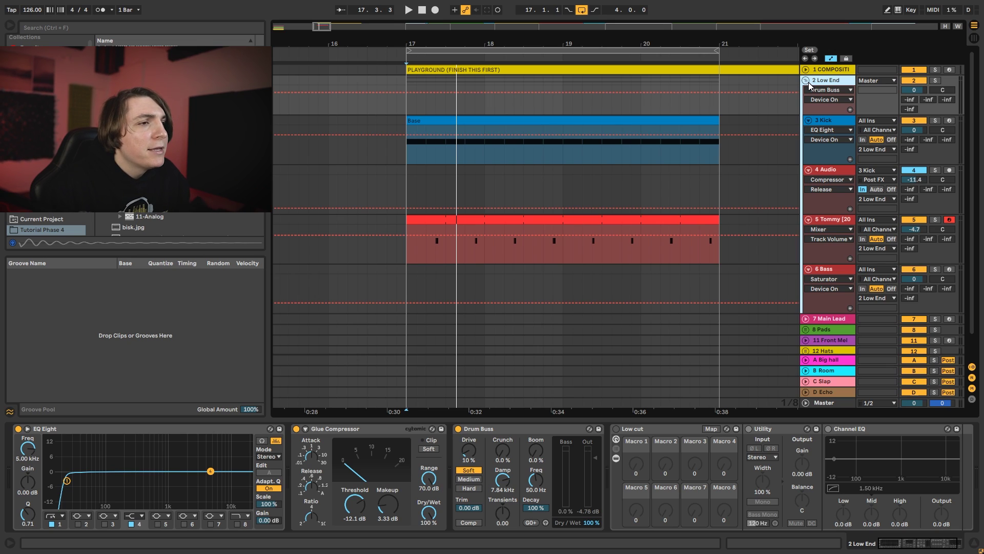
{"action": "left_click", "coordinate": [806, 81]}
{"action": "left_click", "coordinate": [828, 90]}
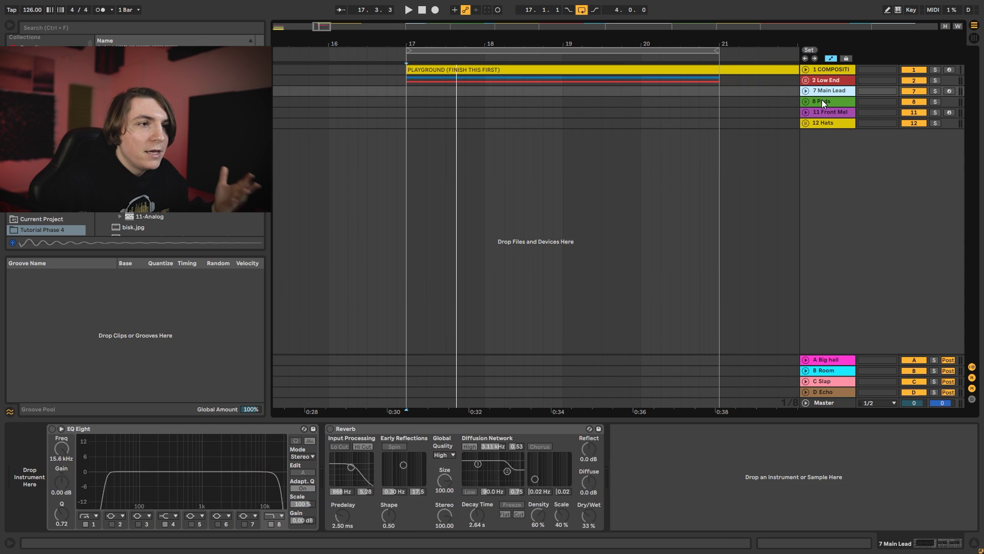
{"action": "left_click_drag", "start_coordinate": [822, 100], "coordinate": [814, 91]}
{"action": "left_click", "coordinate": [806, 91]}
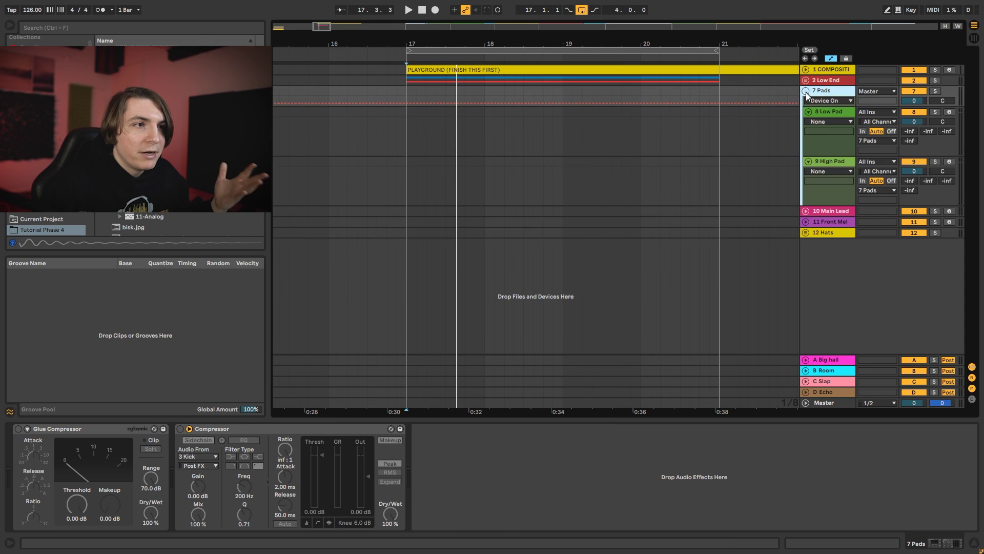
Search the browser for "serum" and load Serum_x64 on the Low Pad track.
{"action": "left_click", "coordinate": [826, 112]}
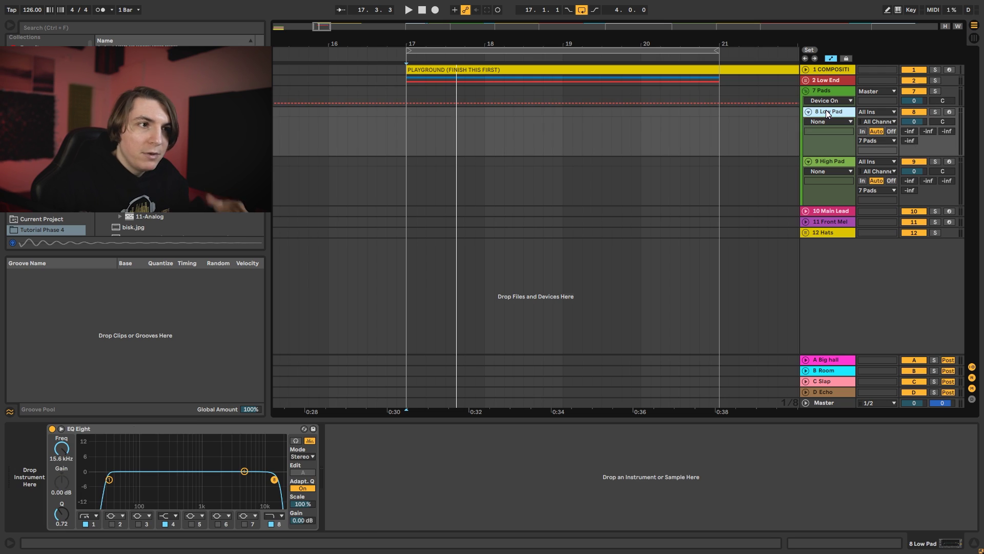
{"action": "key", "text": "ctrl+f"}
{"action": "type", "text": "serum"}
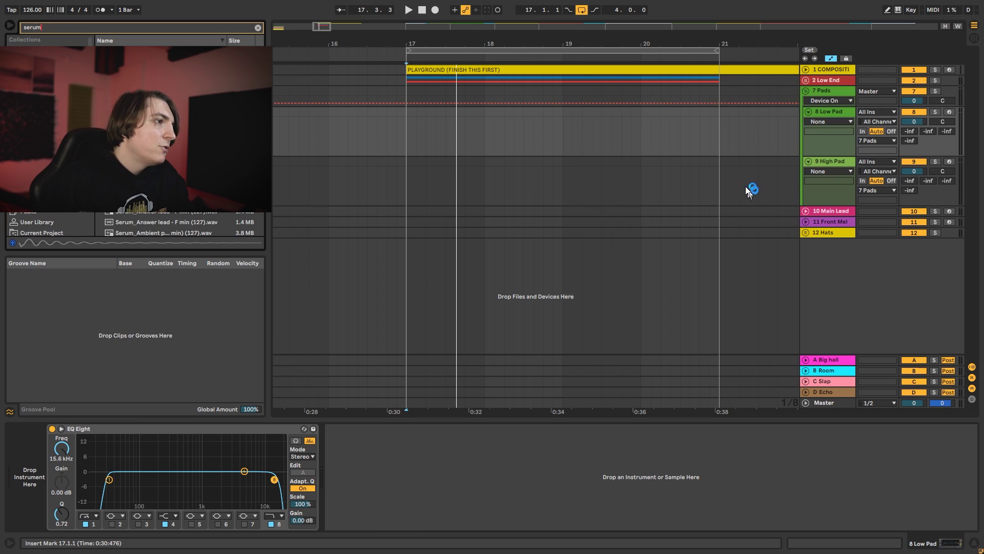
{"action": "left_click_drag", "start_coordinate": [748, 192], "coordinate": [747, 192]}
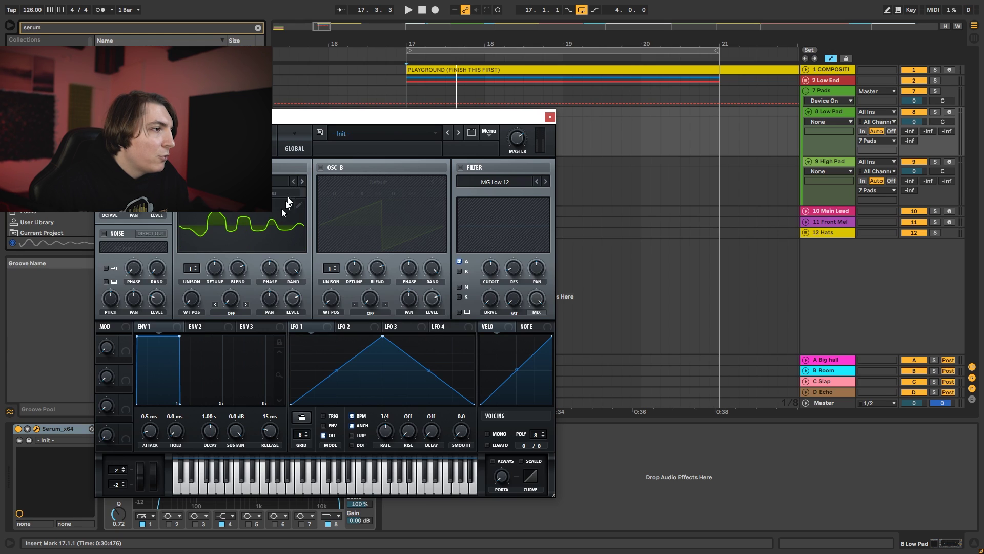
Set Serum's oscillator A wavetable position to 1, enable the MG Low 12 filter and close the plug-in window.
{"action": "left_click", "coordinate": [190, 299]}
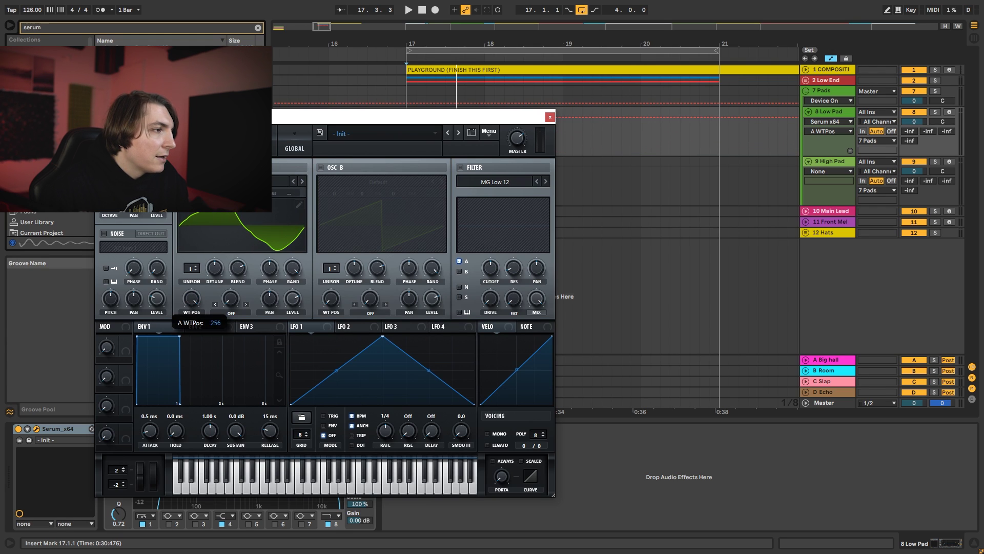
{"action": "left_click_drag", "start_coordinate": [190, 299], "coordinate": [190, 319]}
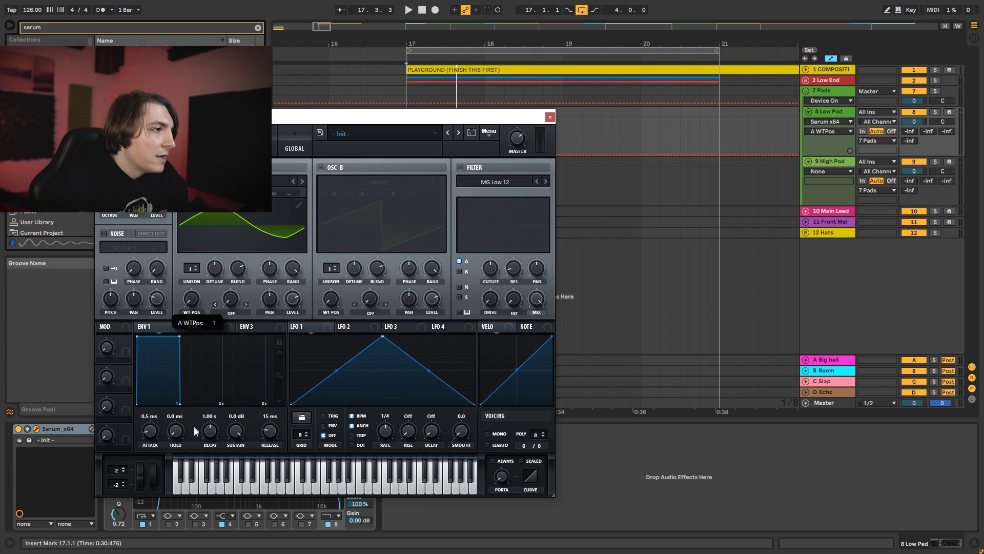
{"action": "left_click", "coordinate": [461, 167]}
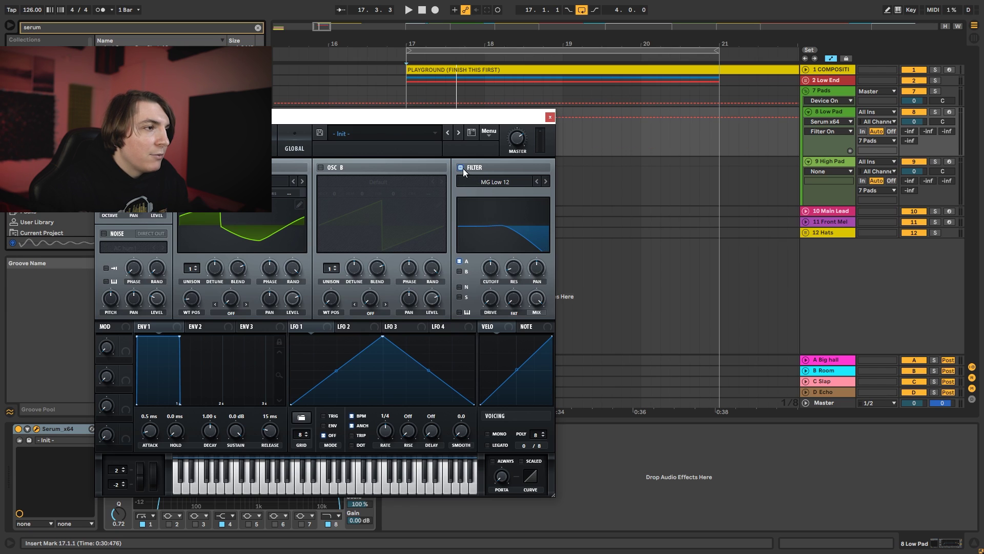
{"action": "left_click", "coordinate": [550, 118]}
Move the four-bar Low Pad MIDI clip from bar 1 to bar 17 and open its notes for editing.
{"action": "scroll", "coordinate": [492, 102], "scroll_direction": "down", "scroll_amount": 8}
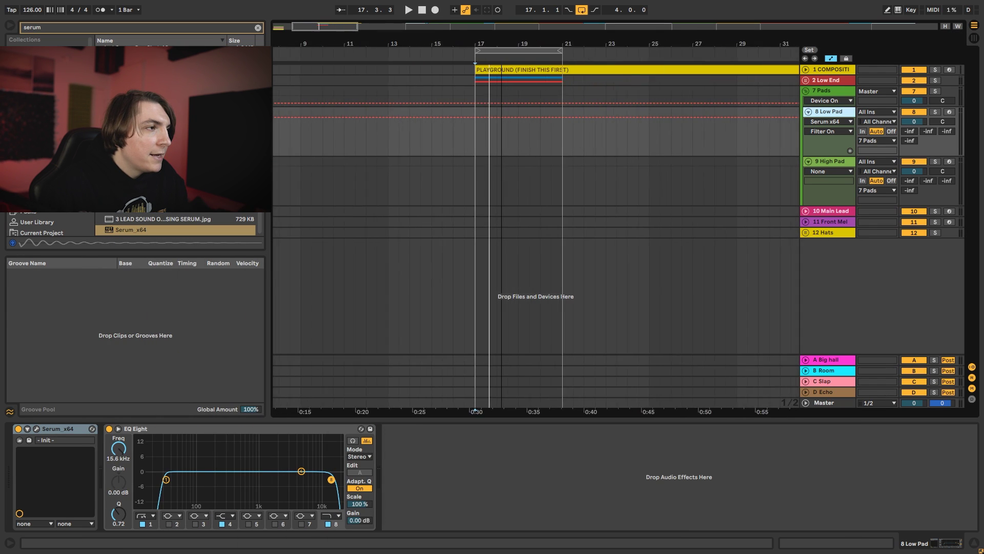
{"action": "left_click_drag", "start_coordinate": [297, 106], "coordinate": [463, 121]}
{"action": "double_click", "coordinate": [463, 121]}
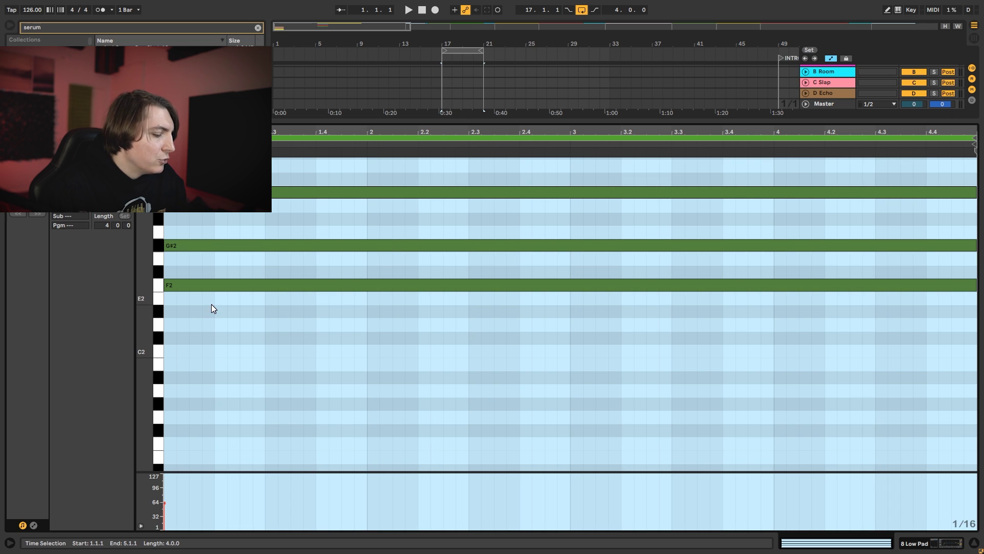
Transpose the whole Low Pad chord down three semitones to D2, F2 and A2 and audition it in the loop.
{"action": "key", "text": "ctrl+a"}
{"action": "left_click_drag", "start_coordinate": [196, 286], "coordinate": [198, 330]}
{"action": "key", "text": "space"}
{"action": "left_click", "coordinate": [321, 286]}
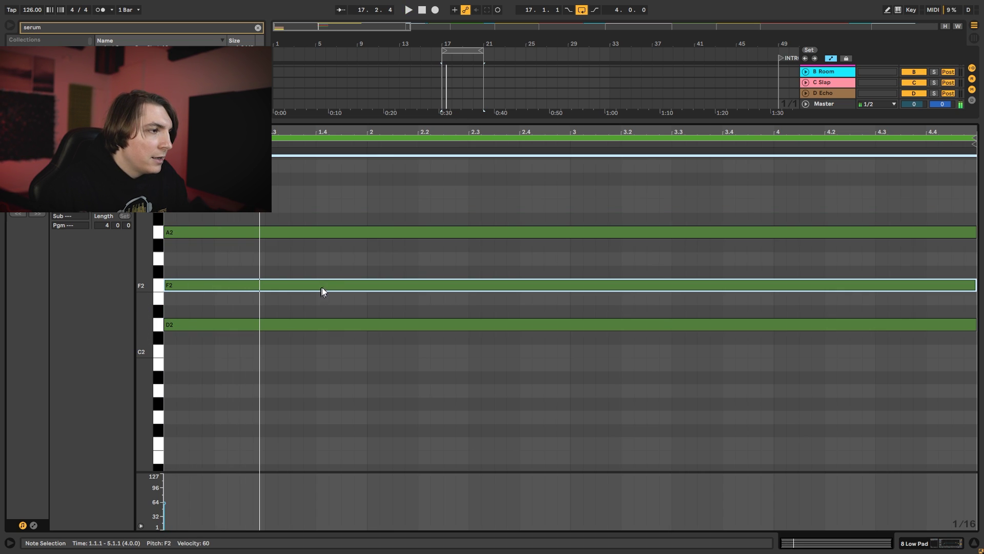
{"action": "key", "text": "shift+Tab"}
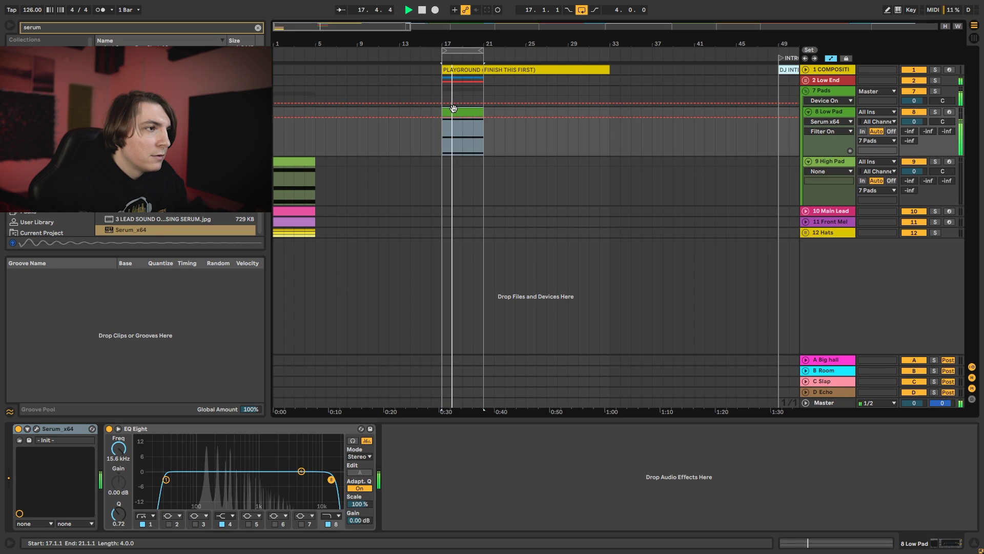
{"action": "key", "text": "shift+Tab"}
{"action": "key", "text": "shift+Tab"}
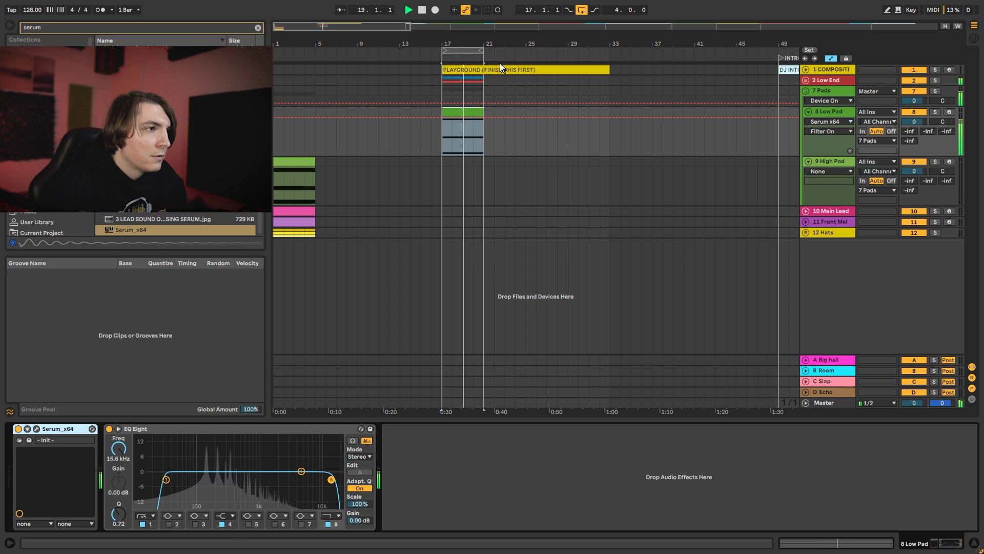
Extend the loop to eight bars, duplicate the Low End and Low Pad material from bar 17 to bar 21, and inspect the copied pad's notes.
{"action": "key", "text": "space"}
{"action": "left_click_drag", "start_coordinate": [482, 51], "coordinate": [521, 51]}
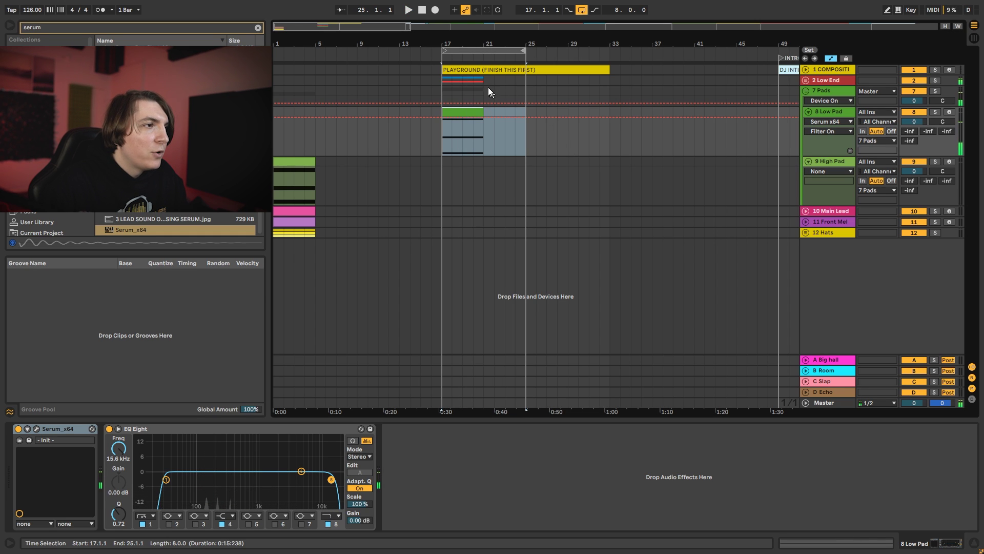
{"action": "left_click_drag", "start_coordinate": [484, 135], "coordinate": [438, 82]}
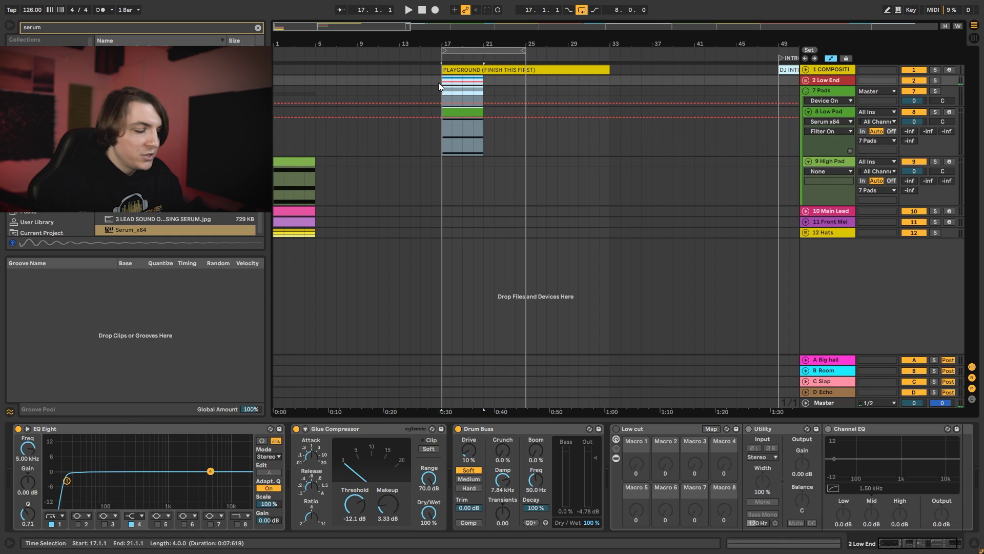
{"action": "key", "text": "ctrl+d"}
{"action": "double_click", "coordinate": [495, 107]}
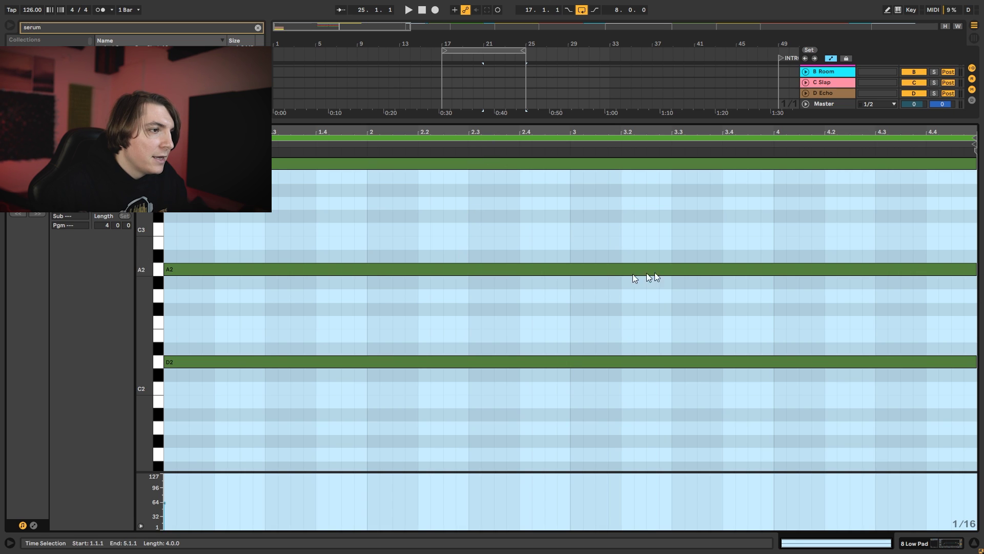
{"action": "left_click_drag", "start_coordinate": [260, 270], "coordinate": [253, 261]}
{"action": "key", "text": "shift+Tab"}
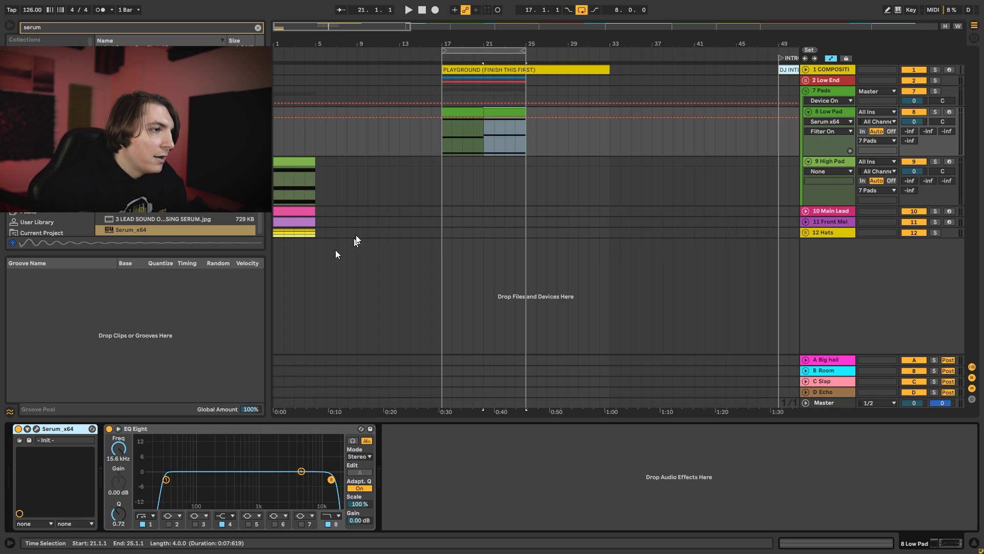
Give Serum's oscillator A 7 unison voices, adjust its detune and lower the filter cutoff while auditioning the Low Pad.
{"action": "double_click", "coordinate": [36, 429]}
{"action": "left_click", "coordinate": [38, 430]}
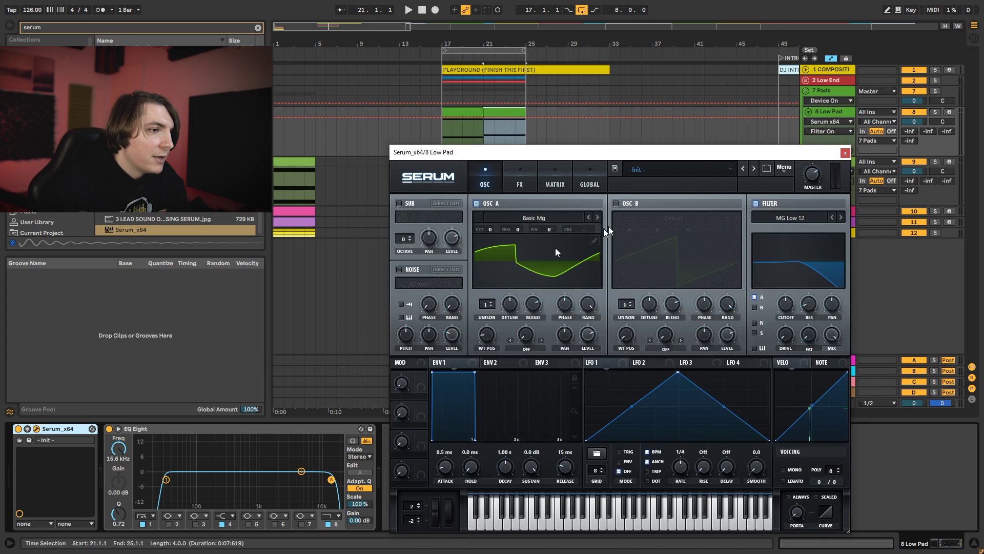
{"action": "key", "text": "space"}
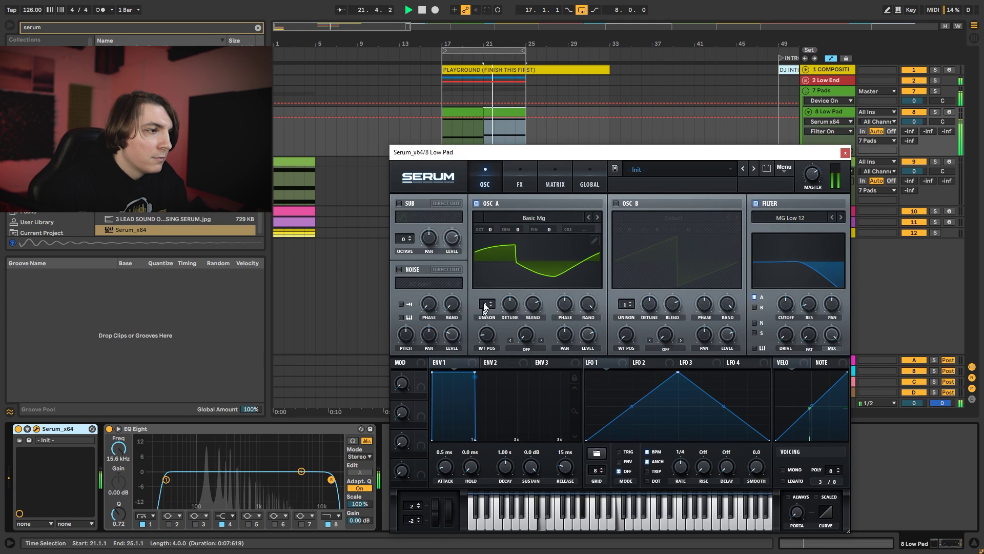
{"action": "left_click_drag", "start_coordinate": [485, 306], "coordinate": [510, 327]}
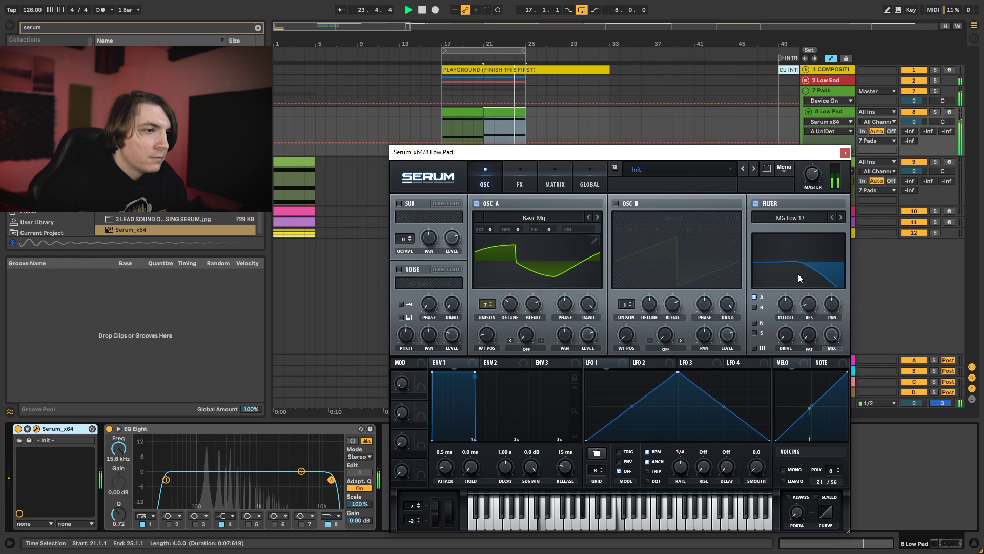
{"action": "left_click_drag", "start_coordinate": [789, 322], "coordinate": [789, 314]}
{"action": "left_click_drag", "start_coordinate": [788, 305], "coordinate": [788, 322]}
{"action": "key", "text": "space"}
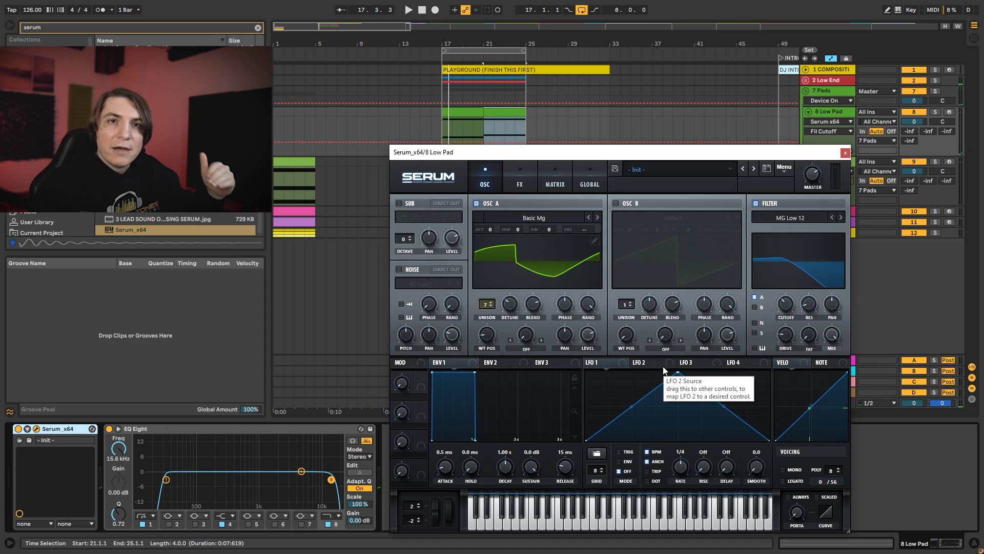
Reshape LFO 1 into a long rise with a late peak and assign it to oscillator A's wavetable position.
{"action": "left_click_drag", "start_coordinate": [682, 373], "coordinate": [748, 362]}
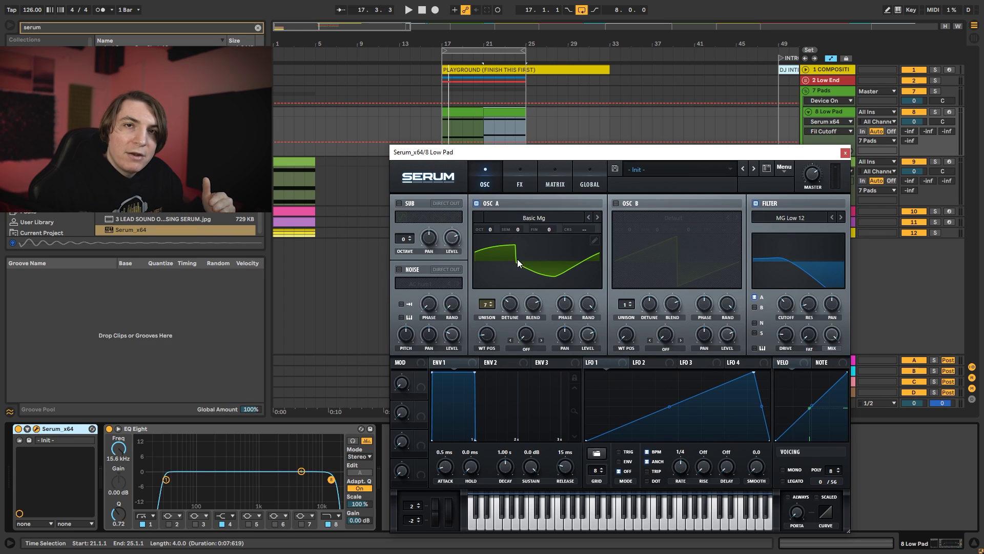
{"action": "left_click_drag", "start_coordinate": [605, 365], "coordinate": [476, 336]}
{"action": "key", "text": "space"}
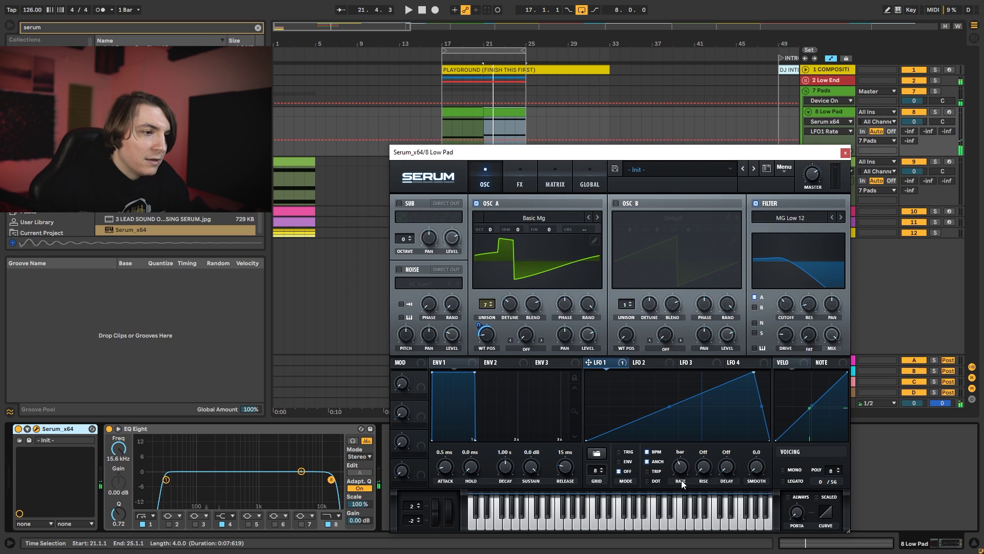
Set LFO 1's rate to 1/2 and reduce its modulation depth on oscillator A's wavetable position.
{"action": "left_click_drag", "start_coordinate": [683, 484], "coordinate": [680, 472]}
{"action": "key", "text": "space"}
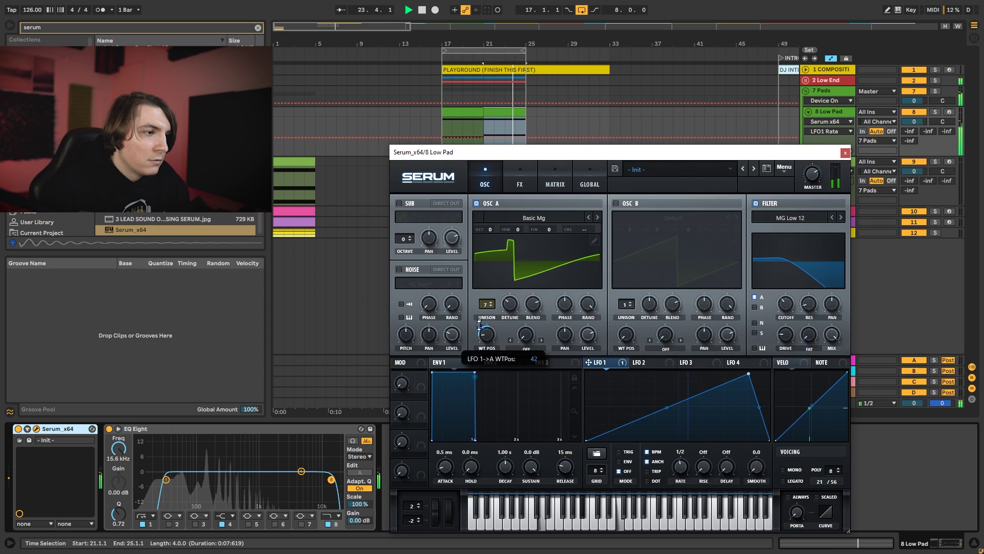
{"action": "left_click_drag", "start_coordinate": [488, 335], "coordinate": [490, 331]}
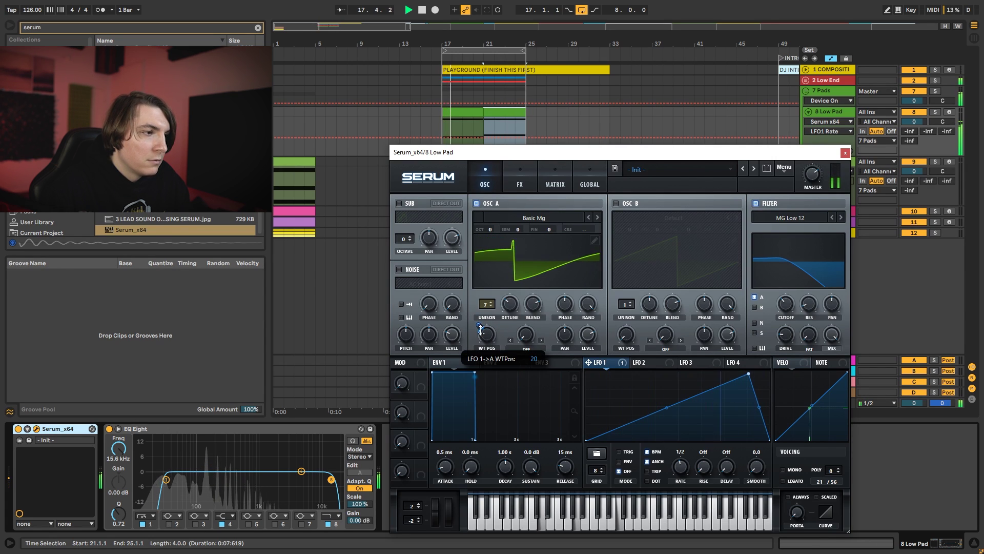
{"action": "key", "text": "space"}
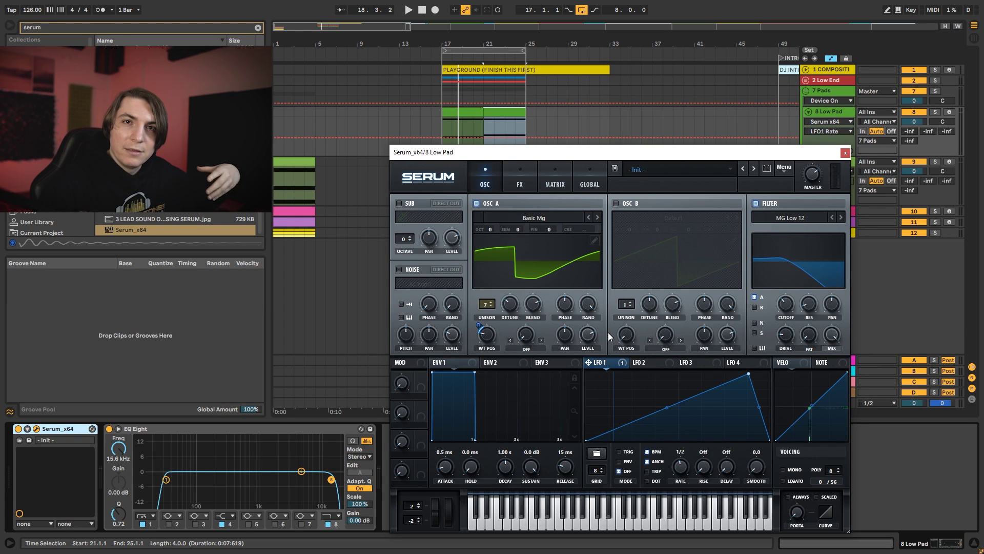
Enable oscillator B, route it through the filter and set its octave to -1.
{"action": "left_click", "coordinate": [615, 204]}
{"action": "left_click", "coordinate": [755, 307]}
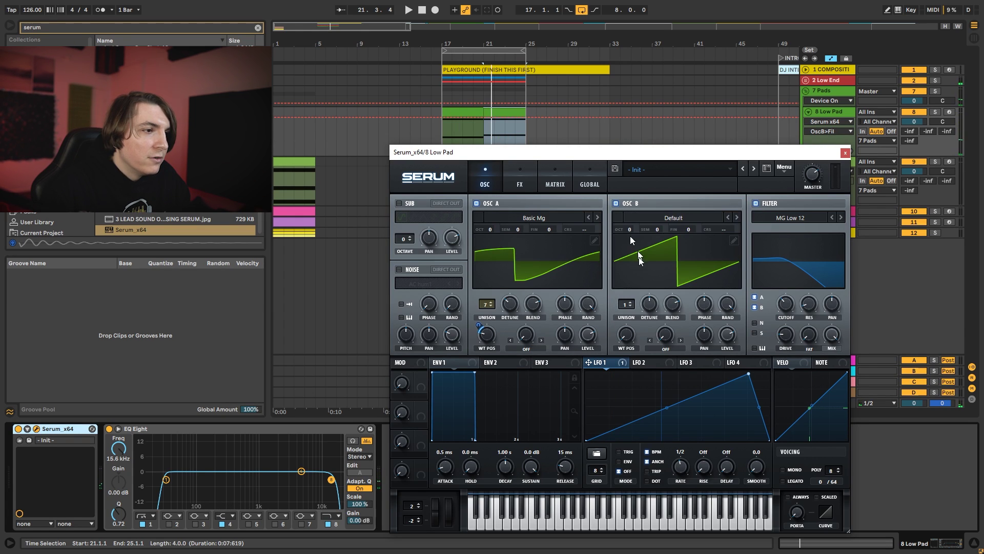
{"action": "left_click_drag", "start_coordinate": [629, 229], "coordinate": [629, 250]}
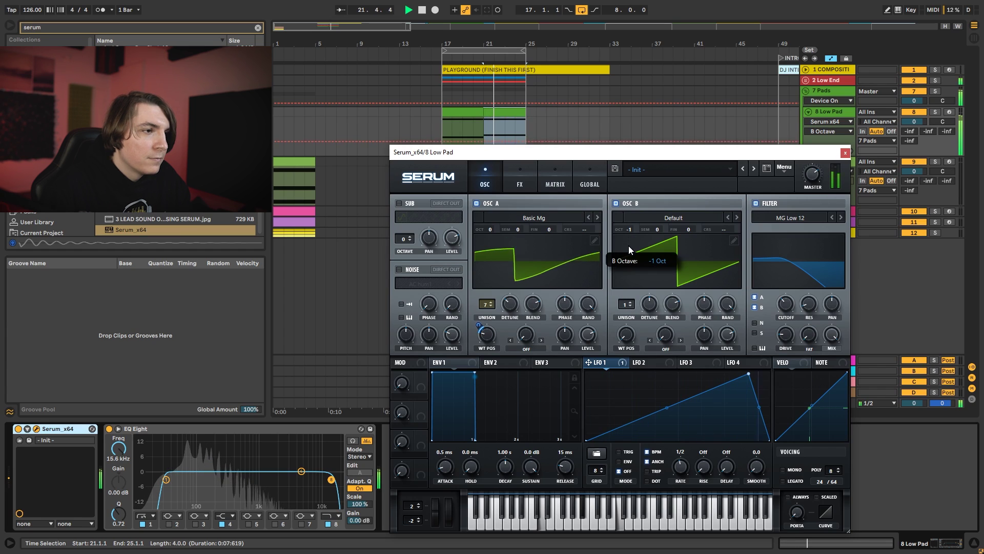
Set oscillator B to 5 unison voices, adjust its detune and set the filter cutoff to about 114 Hz.
{"action": "left_click", "coordinate": [649, 304]}
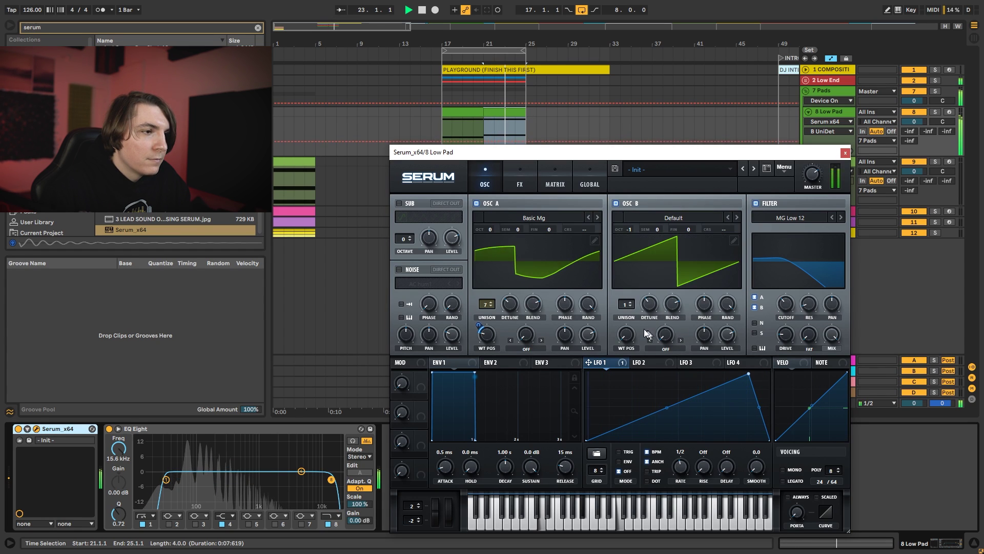
{"action": "left_click_drag", "start_coordinate": [626, 304], "coordinate": [634, 272]}
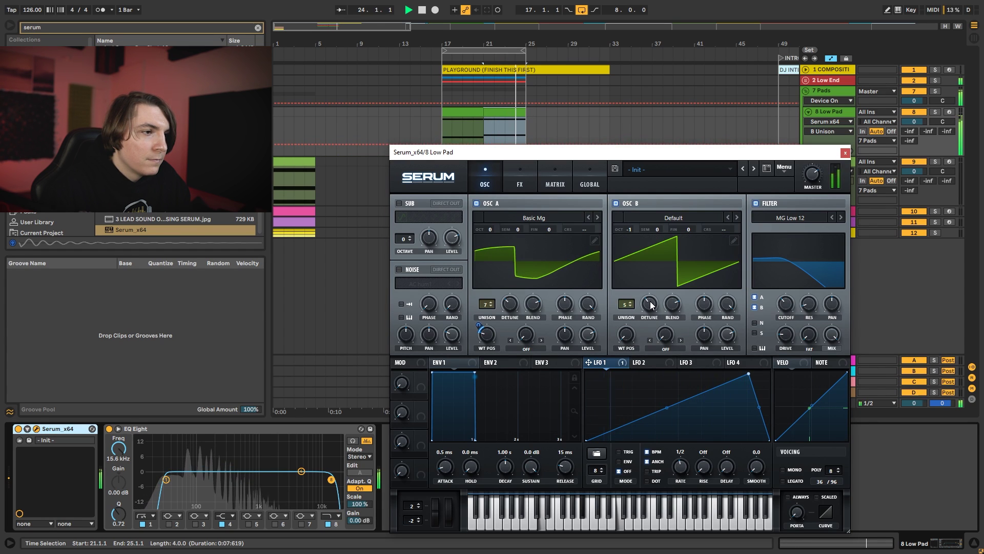
{"action": "left_click", "coordinate": [650, 300]}
{"action": "left_click", "coordinate": [786, 302]}
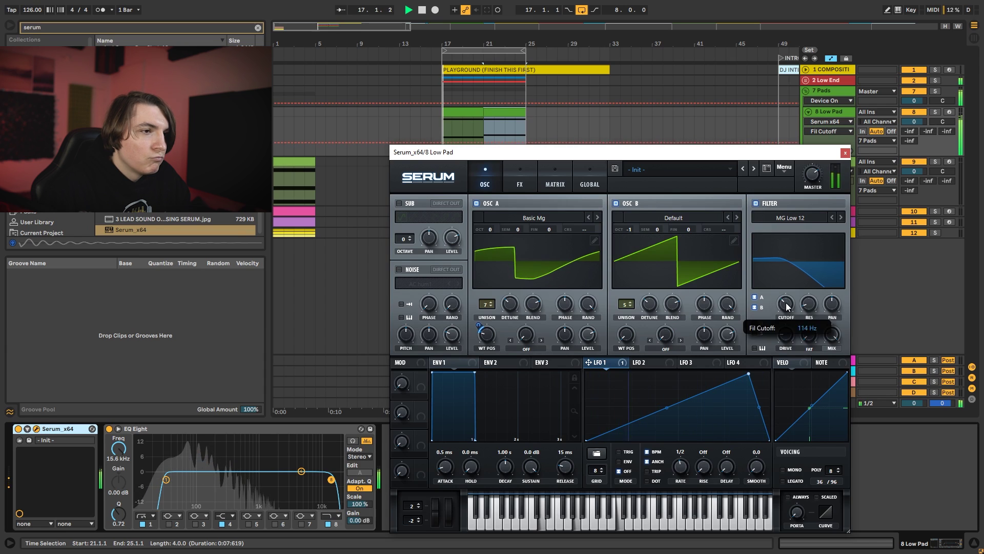
{"action": "key", "text": "space"}
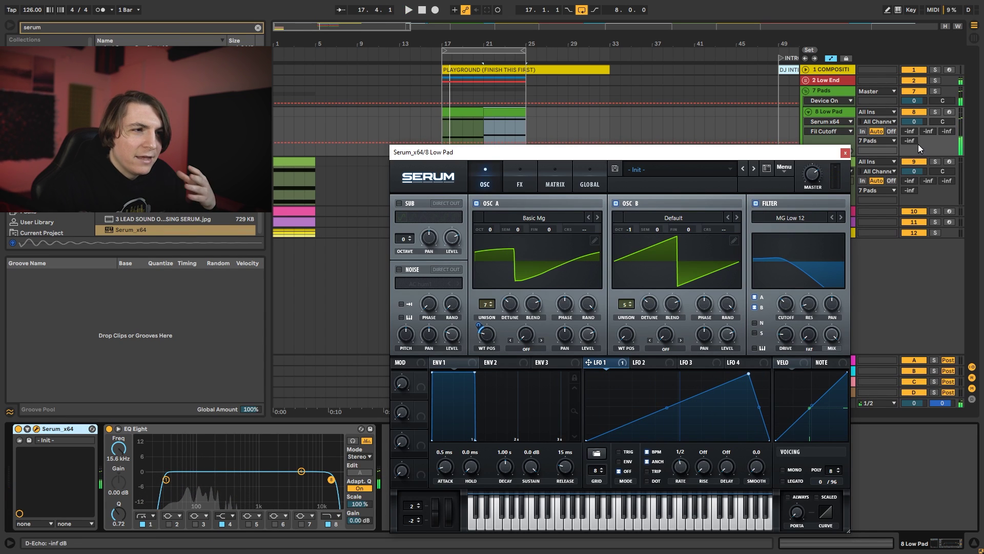
Balance the mix with the Low End group at -2.2 dB, the Pads group at -5.6 dB and the Low Pad track at -5.3 dB.
{"action": "left_click", "coordinate": [807, 81]}
{"action": "key", "text": "space"}
{"action": "left_click_drag", "start_coordinate": [915, 91], "coordinate": [915, 103]}
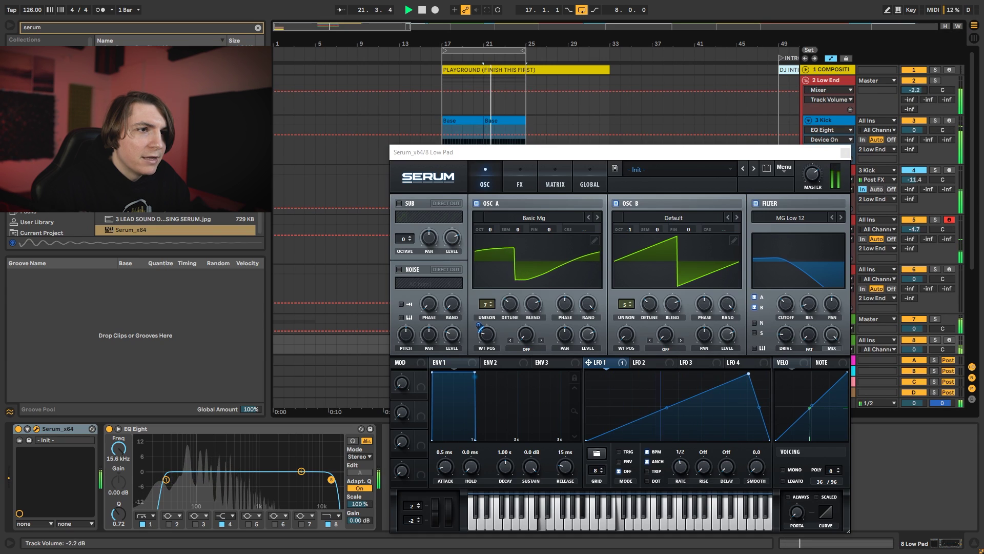
{"action": "left_click", "coordinate": [807, 80]}
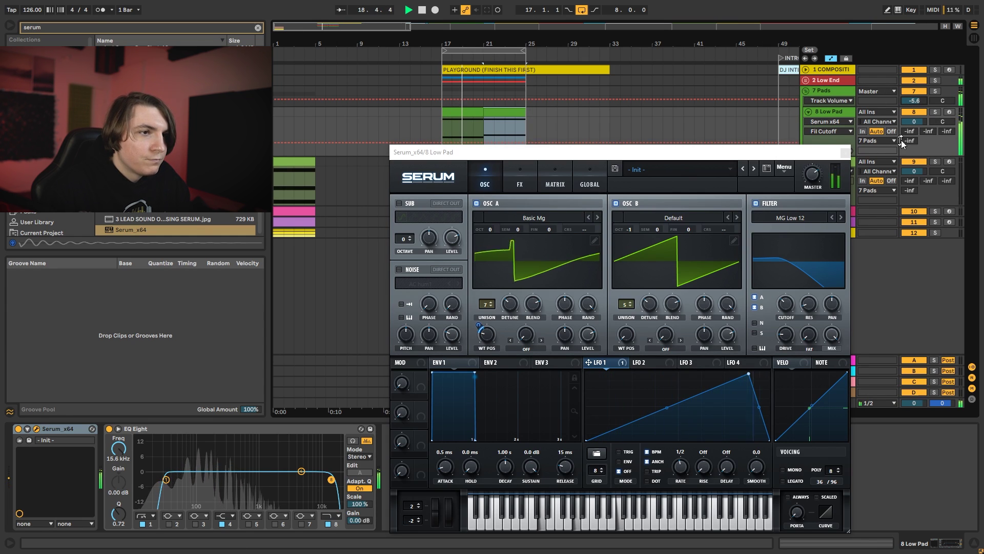
{"action": "left_click_drag", "start_coordinate": [914, 121], "coordinate": [914, 131]}
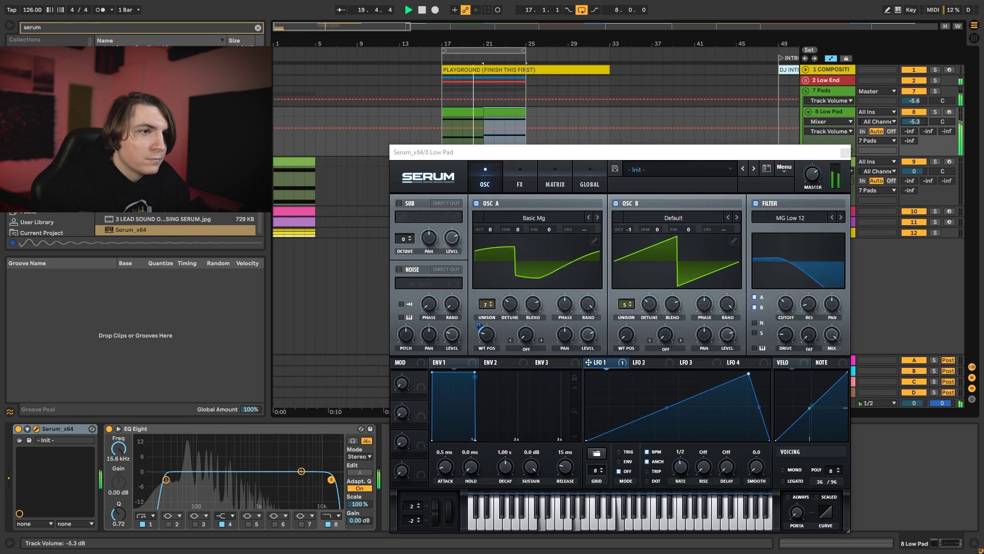
Load the 4088 wavetable in oscillator B, set its wavetable position to about 22 and modulate that position with LFO 1.
{"action": "left_click_drag", "start_coordinate": [767, 156], "coordinate": [744, 116]}
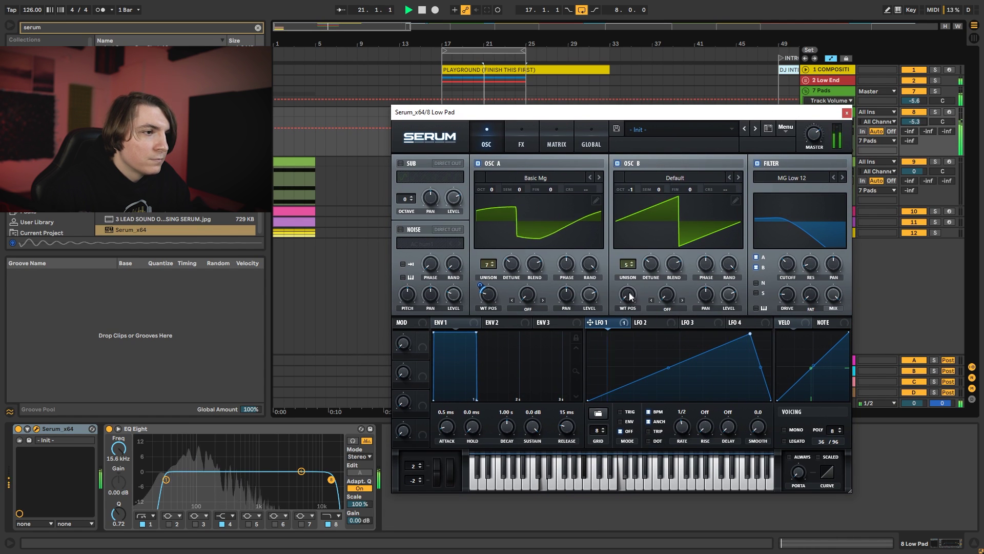
{"action": "key", "text": "space"}
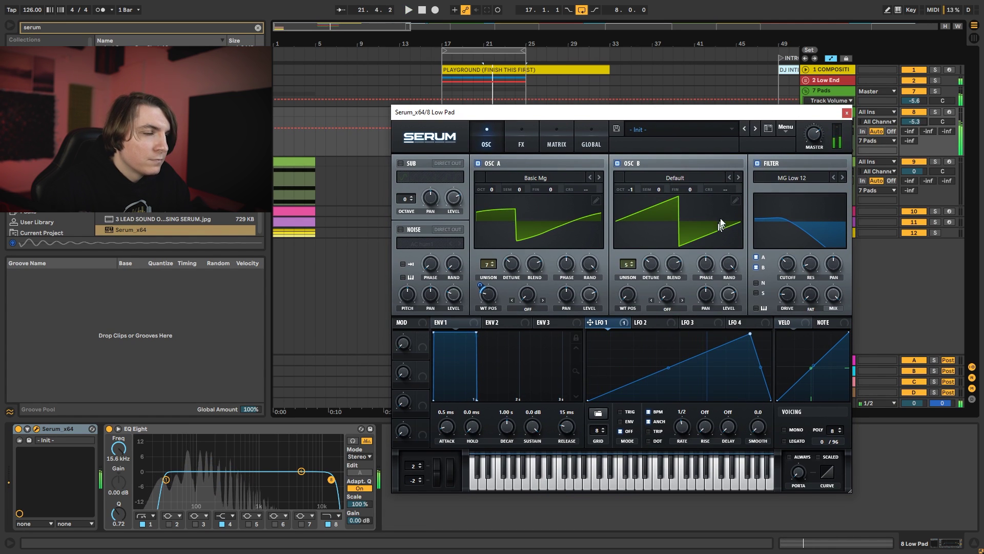
{"action": "left_click", "coordinate": [738, 177]}
{"action": "left_click", "coordinate": [730, 178]}
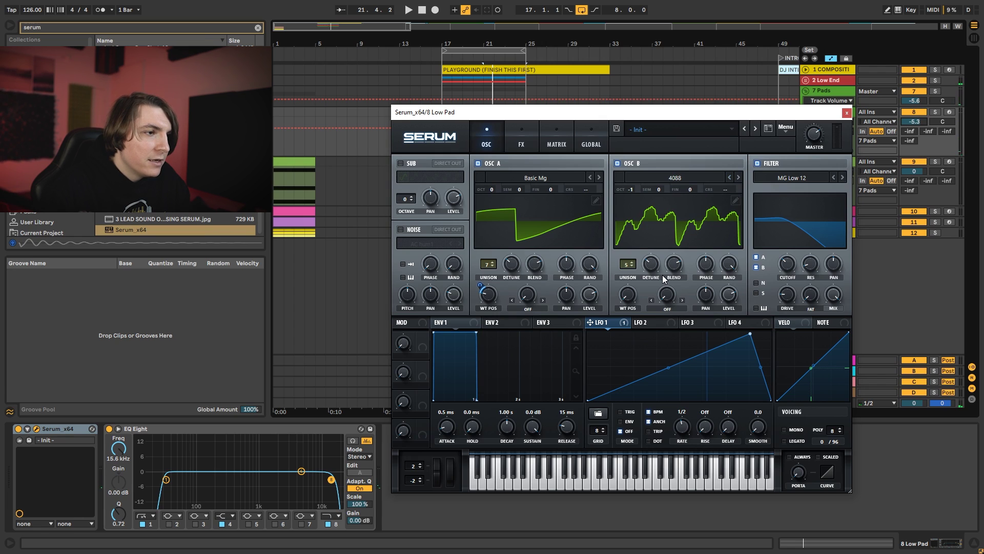
{"action": "key", "text": "space"}
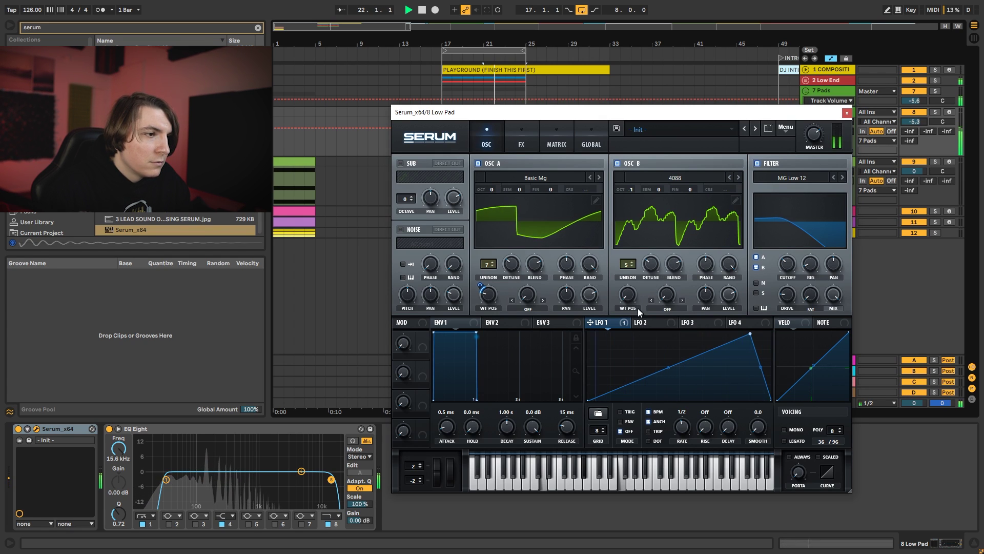
{"action": "left_click_drag", "start_coordinate": [630, 313], "coordinate": [627, 296]}
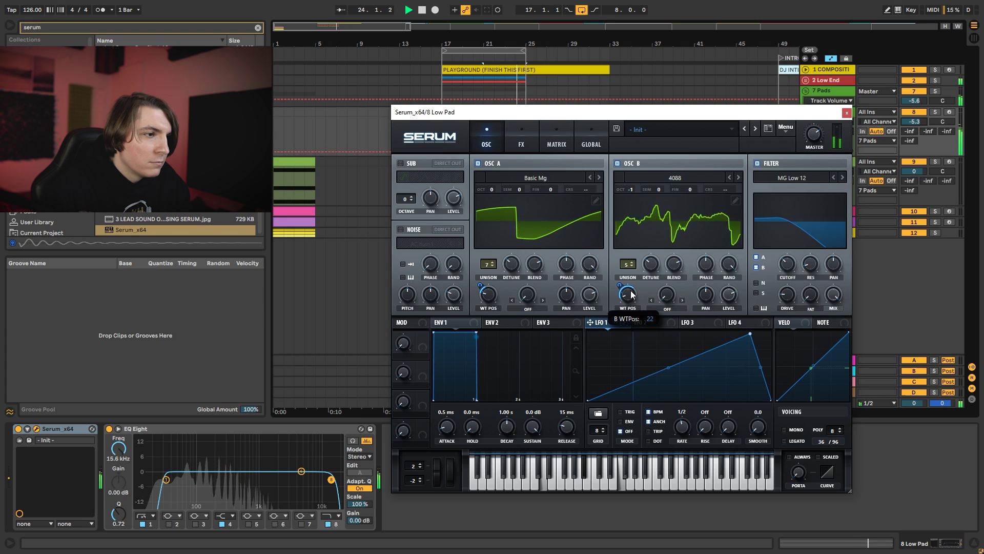
Audition oscillator B alone with oscillator A switched off, and switch oscillator A back on.
{"action": "left_click", "coordinate": [477, 164]}
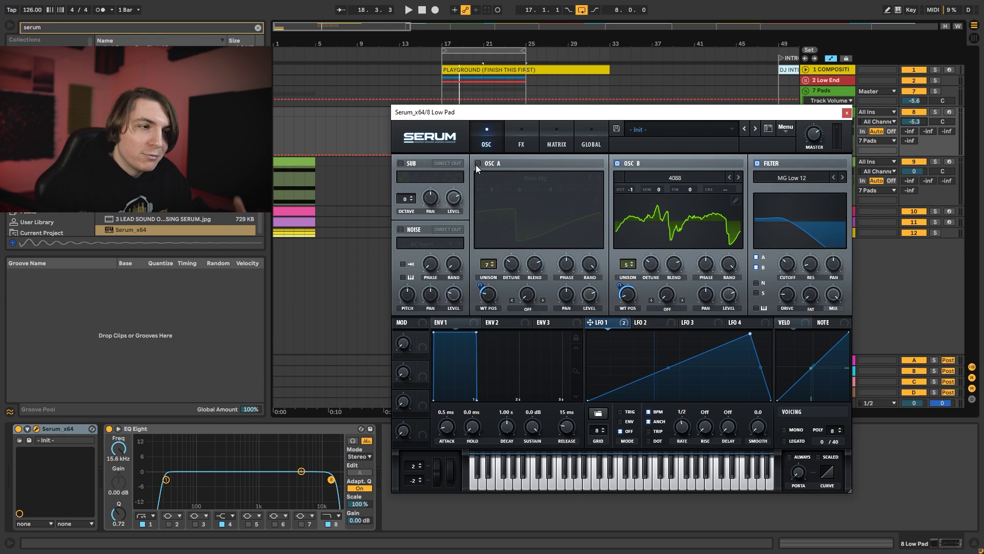
{"action": "key", "text": "space"}
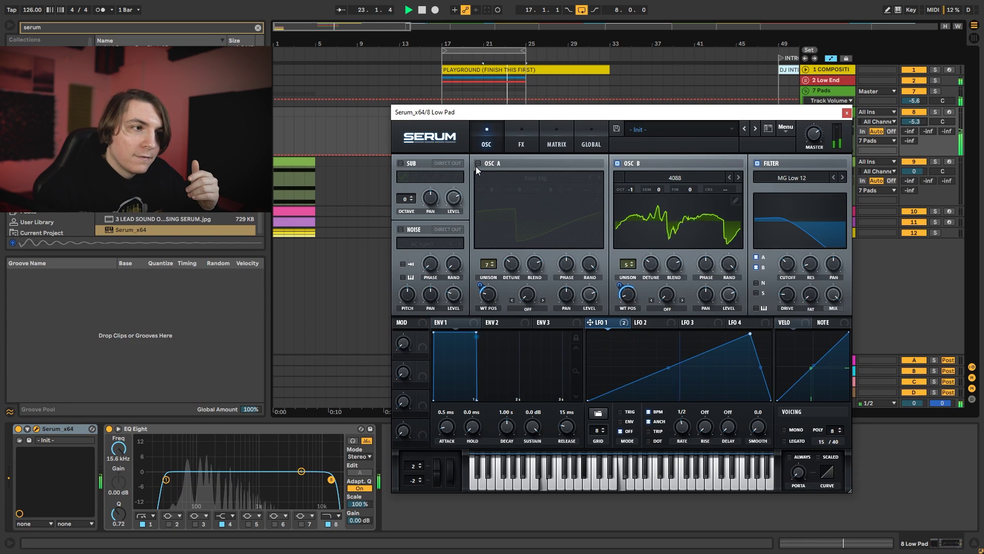
{"action": "key", "text": "space"}
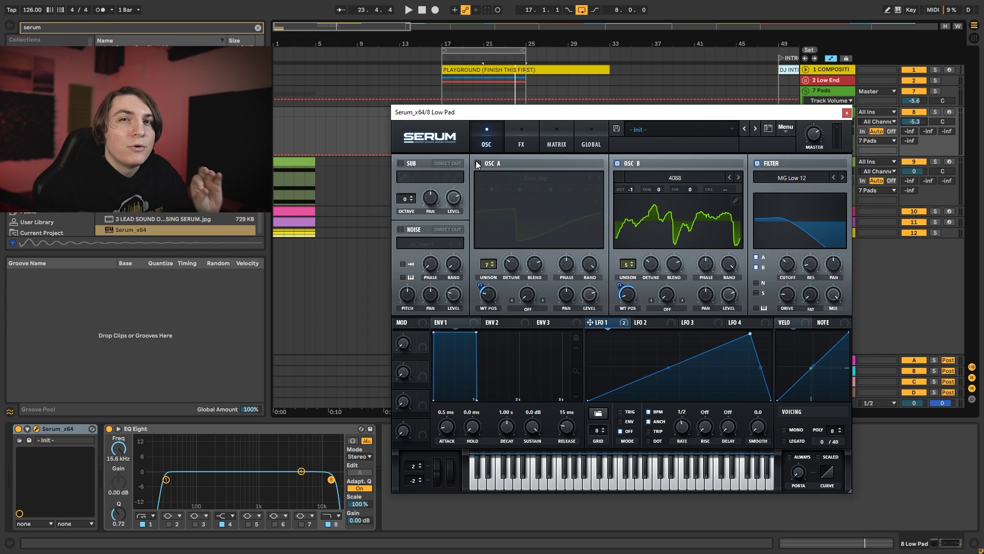
{"action": "left_click", "coordinate": [477, 163]}
Lower oscillator A's level to about 66% while the loop plays.
{"action": "key", "text": "space"}
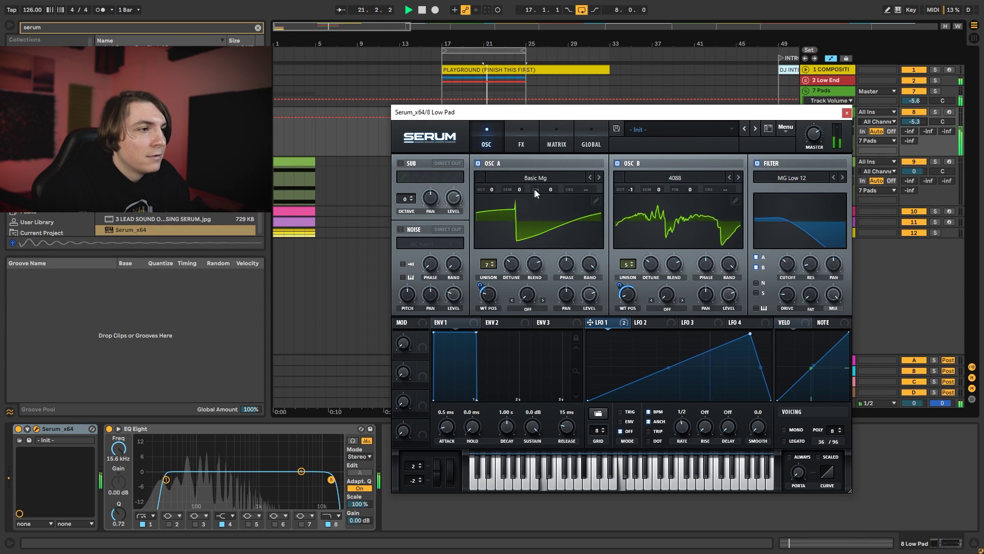
{"action": "left_click_drag", "start_coordinate": [593, 294], "coordinate": [594, 306]}
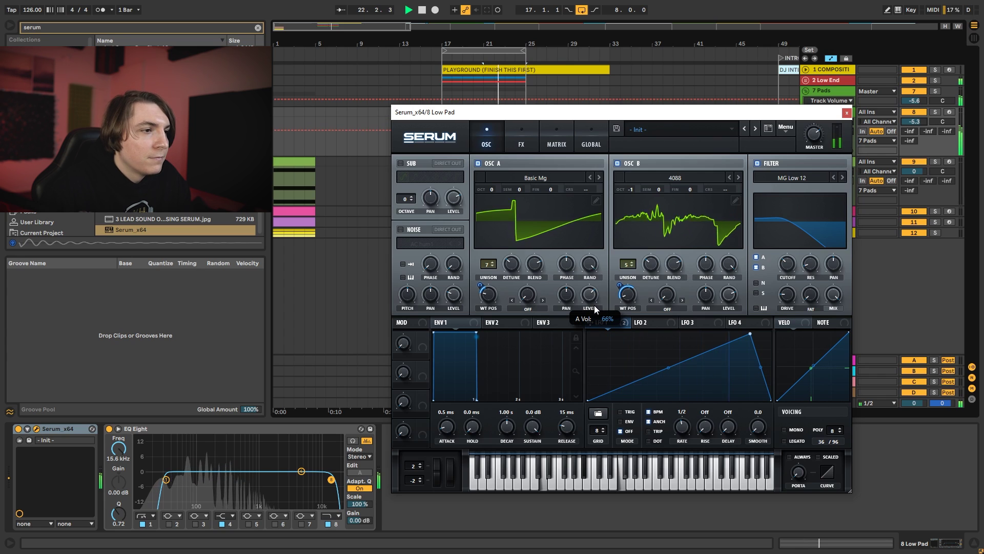
{"action": "mouse_move", "coordinate": [788, 266]}
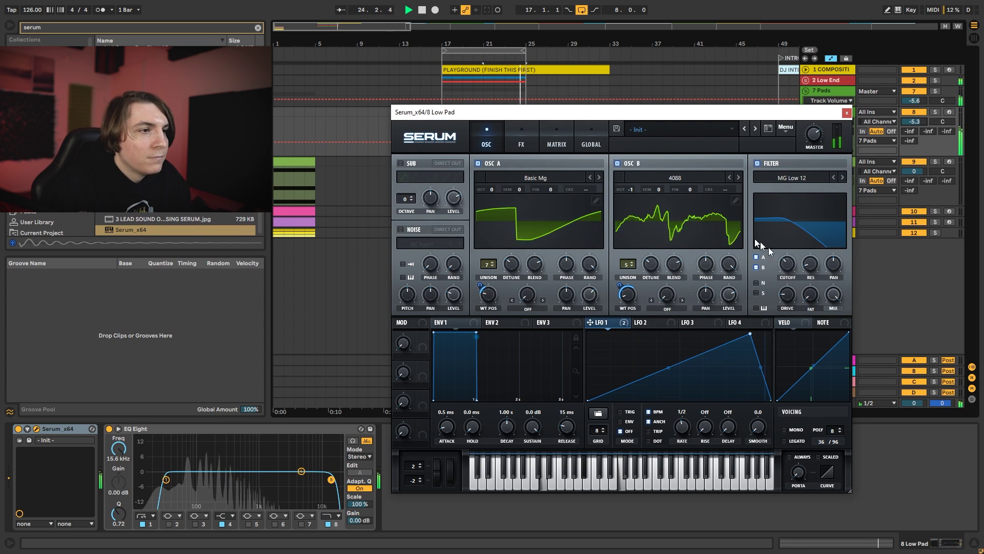
Enable the distortion and compressor effects in Serum's effects rack for the Low Pad.
{"action": "left_click", "coordinate": [515, 130]}
{"action": "left_click", "coordinate": [407, 181]}
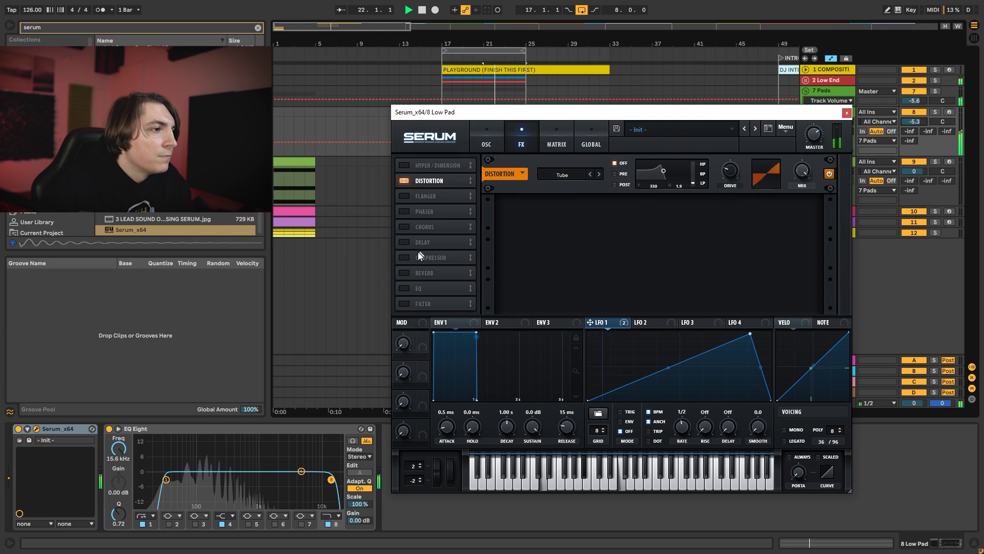
{"action": "left_click", "coordinate": [405, 258]}
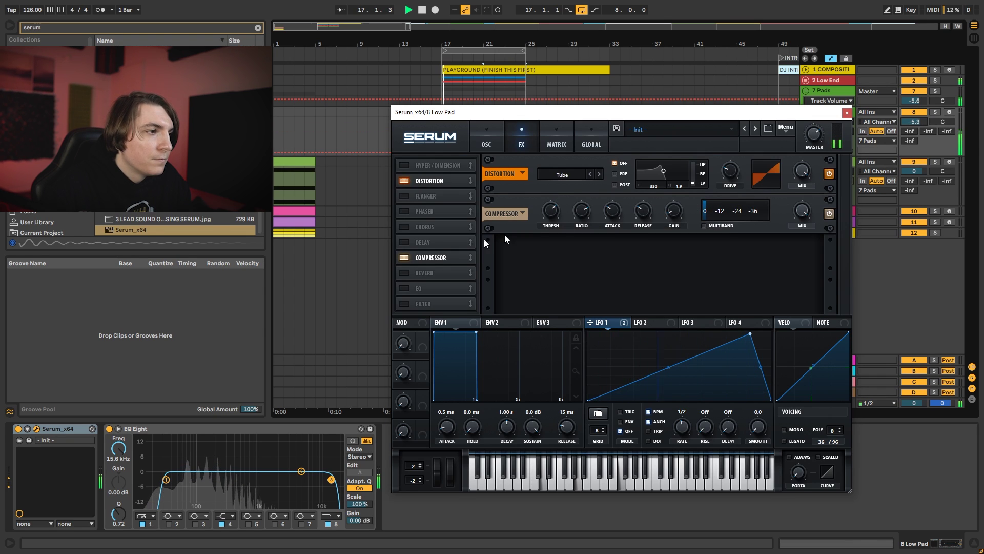
Enable Serum's reverb and phaser effects for the Low Pad, raising the reverb's mix and lowering the phaser's mix.
{"action": "left_click", "coordinate": [404, 273]}
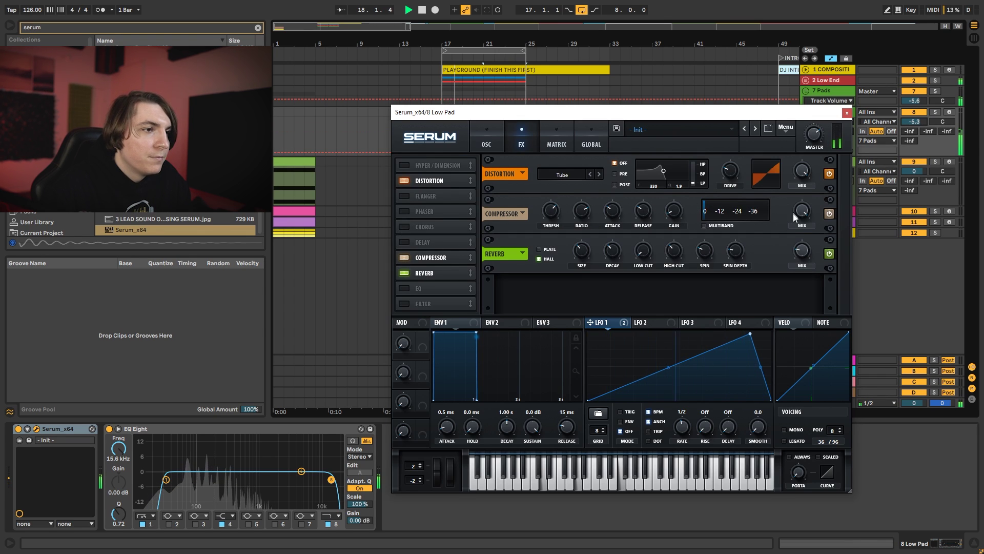
{"action": "left_click_drag", "start_coordinate": [803, 249], "coordinate": [803, 228]}
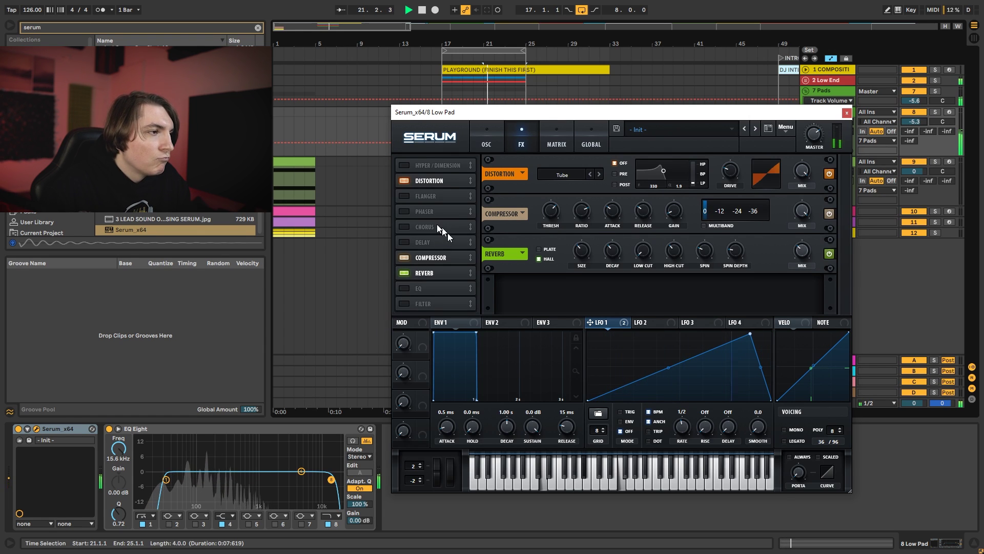
{"action": "left_click", "coordinate": [414, 211]}
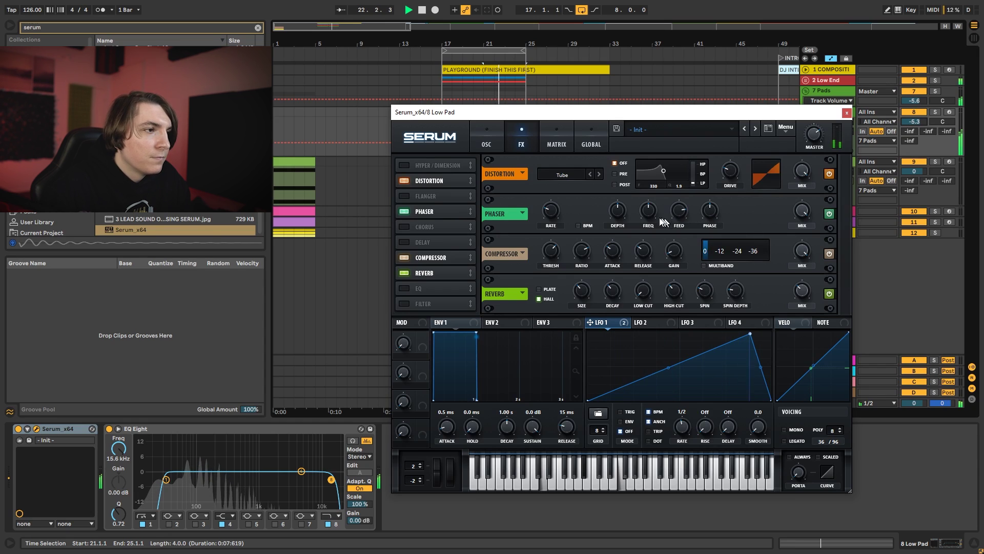
{"action": "mouse_move", "coordinate": [708, 213]}
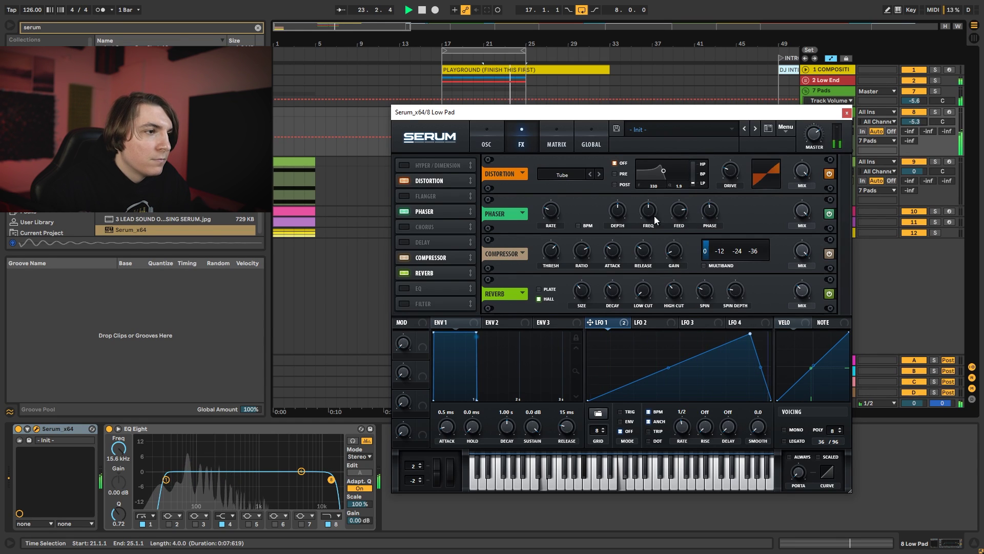
{"action": "left_click_drag", "start_coordinate": [801, 212], "coordinate": [807, 266]}
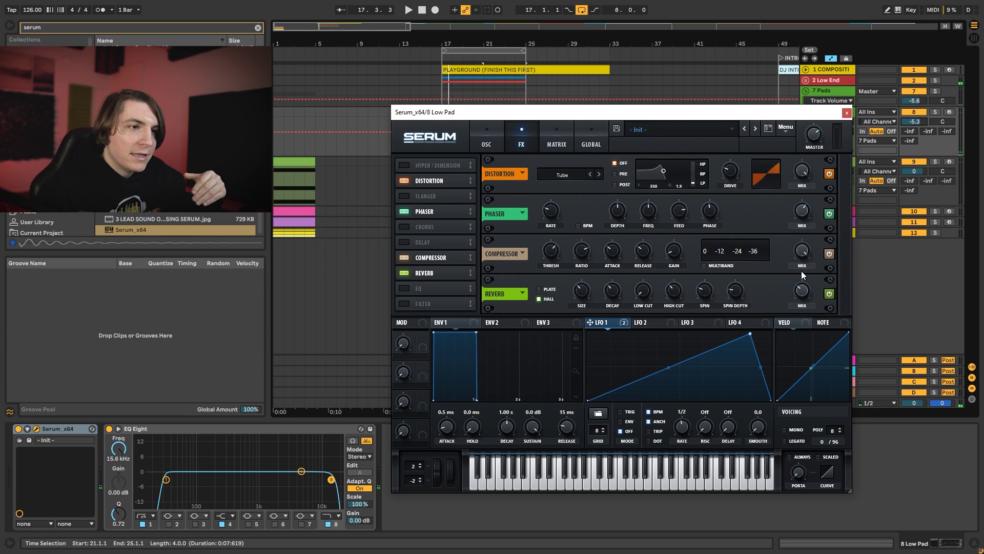
Modulate the phaser's mix with LFO 1 and adjust the modulation amount while the loop plays.
{"action": "left_click_drag", "start_coordinate": [647, 309], "coordinate": [802, 211]}
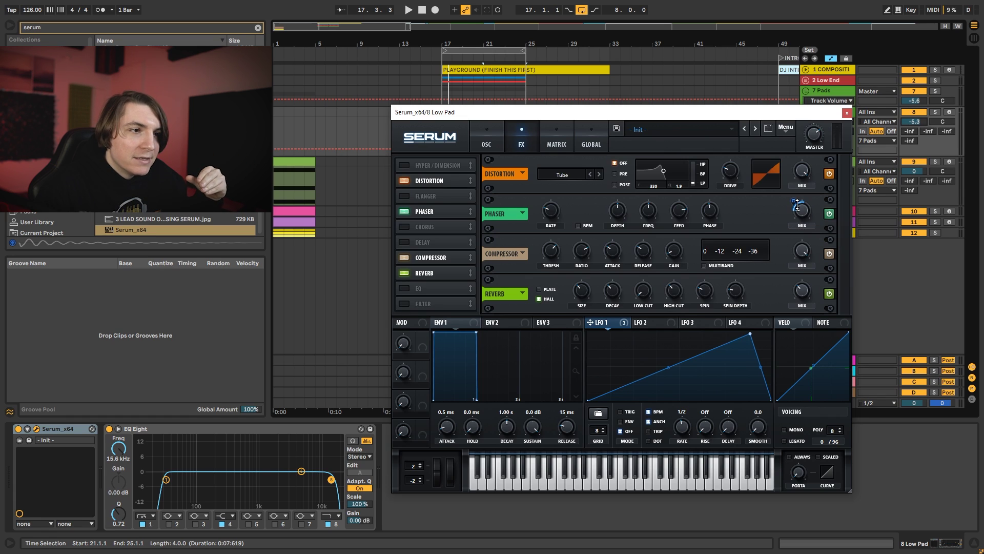
{"action": "mouse_move", "coordinate": [797, 202]}
{"action": "key", "text": "space"}
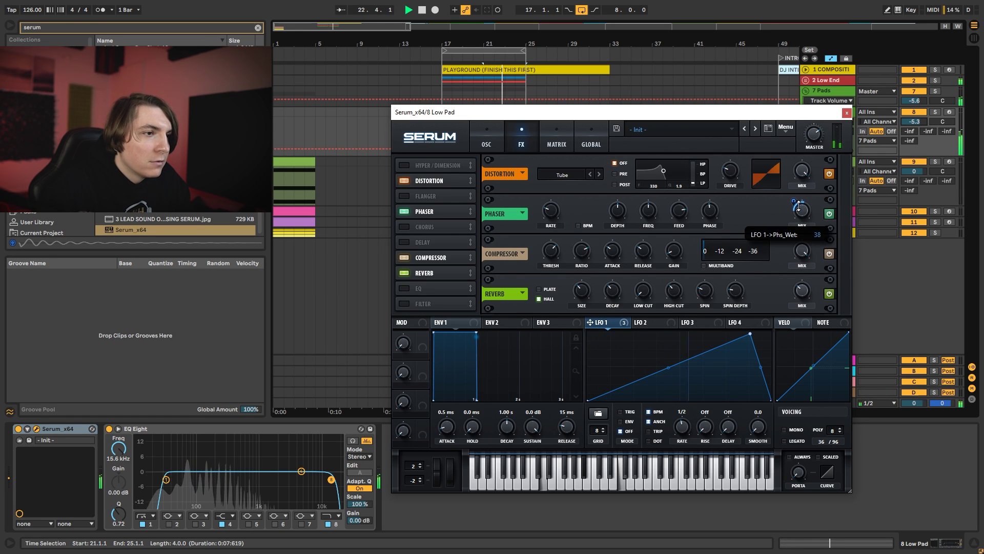
{"action": "left_click_drag", "start_coordinate": [801, 213], "coordinate": [796, 204]}
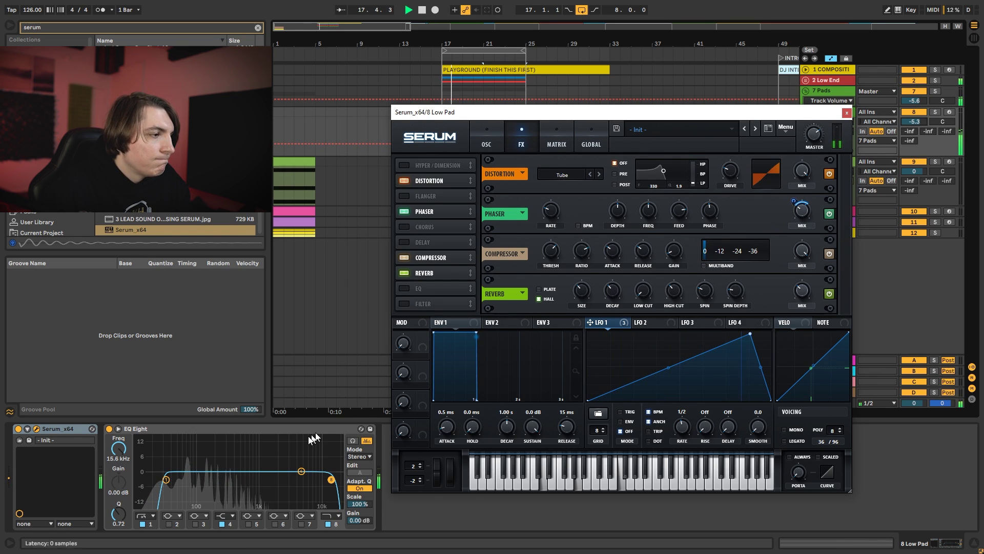
Close the Serum window and set the Low Pad's EQ Eight low cut to 119 Hz and high cut to about 1.47 kHz.
{"action": "key", "text": "space"}
{"action": "left_click", "coordinate": [240, 463]}
{"action": "left_click_drag", "start_coordinate": [168, 480], "coordinate": [183, 480]}
{"action": "left_click", "coordinate": [848, 144]}
{"action": "key", "text": "space"}
{"action": "left_click", "coordinate": [846, 112]}
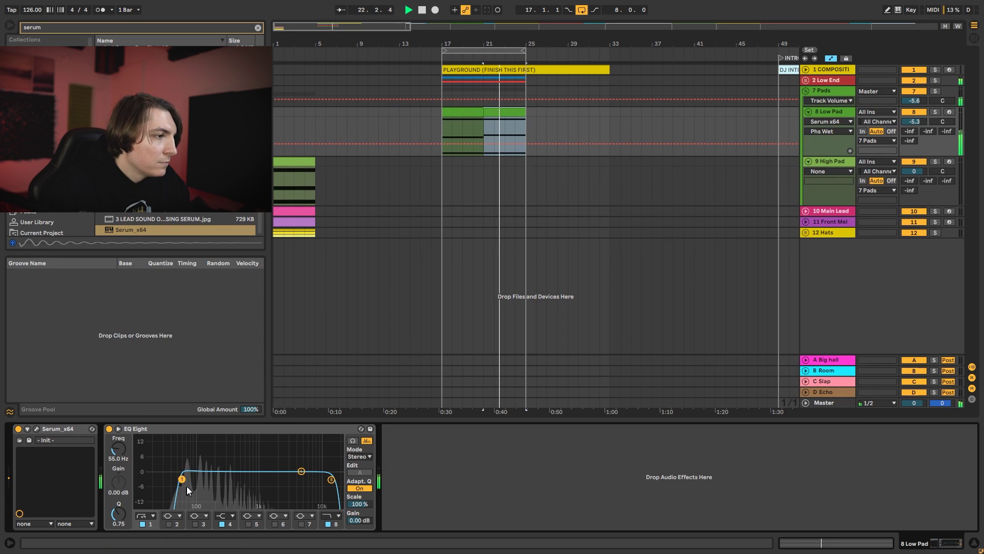
{"action": "left_click_drag", "start_coordinate": [192, 481], "coordinate": [202, 482]}
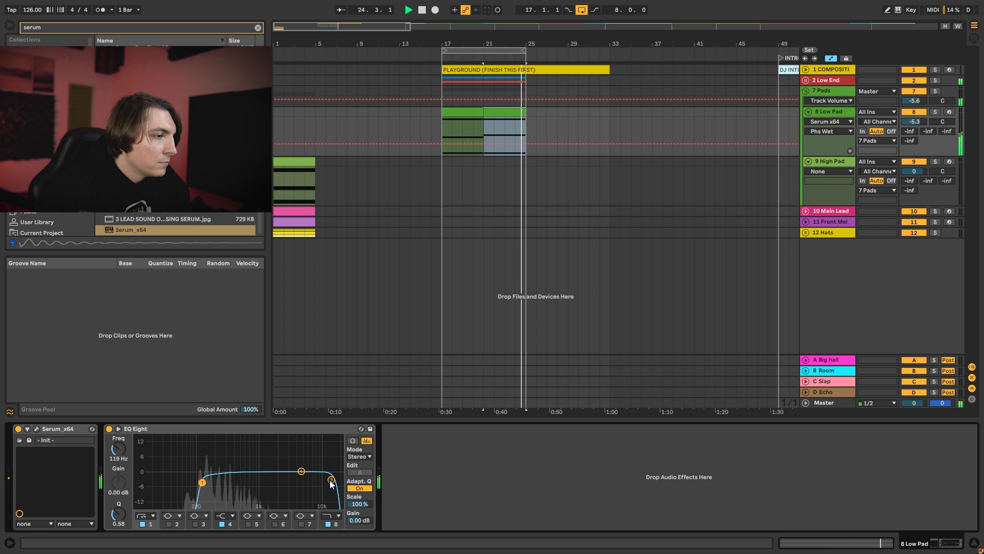
{"action": "left_click_drag", "start_coordinate": [331, 480], "coordinate": [268, 485]}
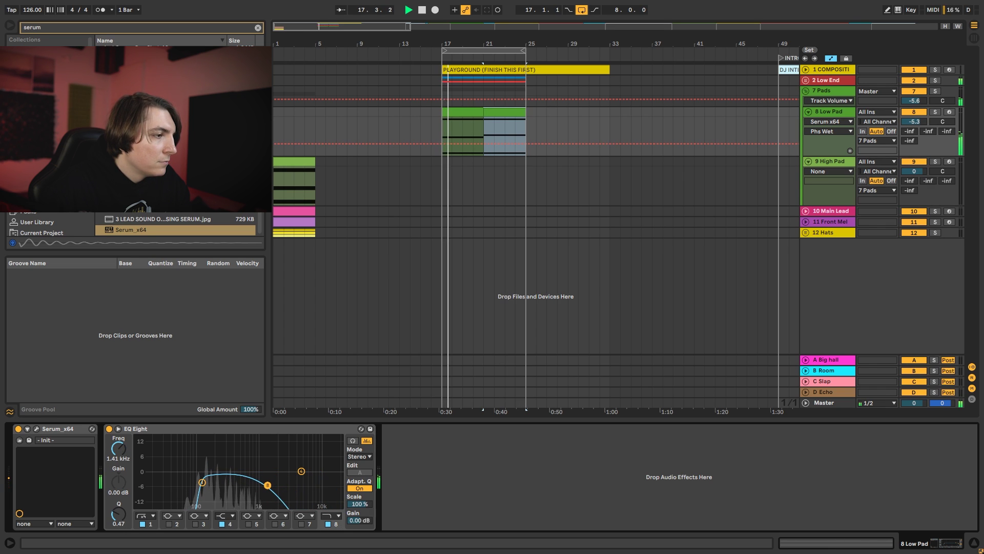
Turn on the Pads group's kick-sidechained Compressor with a -10.5 dB threshold, and set the Low Pad's volume to -3.5 dB.
{"action": "key", "text": "ctrl+f"}
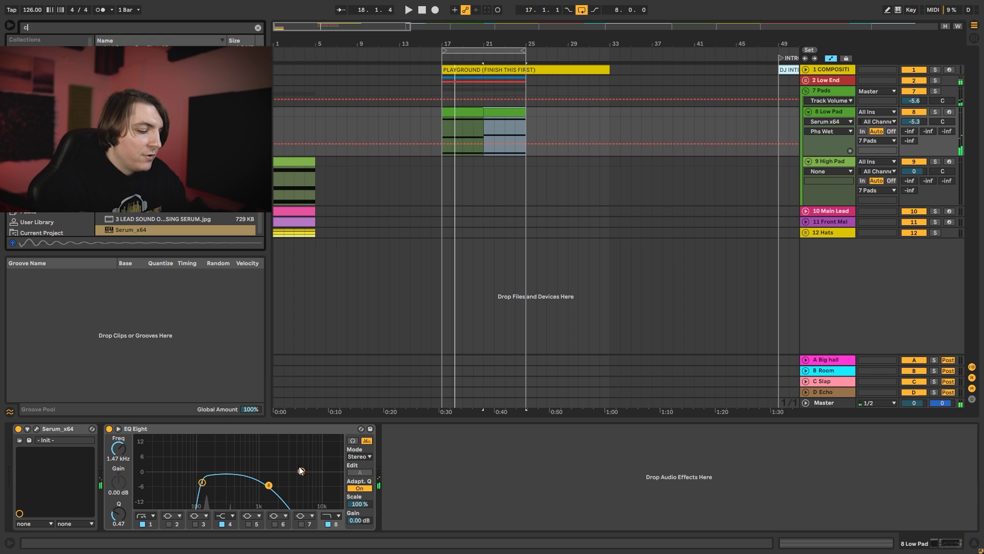
{"action": "type", "text": "comp"}
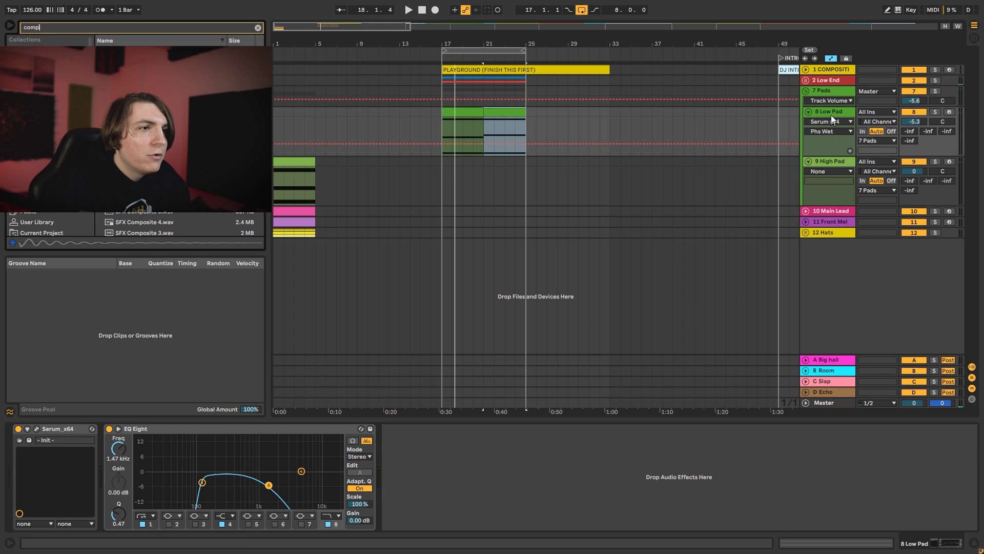
{"action": "left_click", "coordinate": [836, 92]}
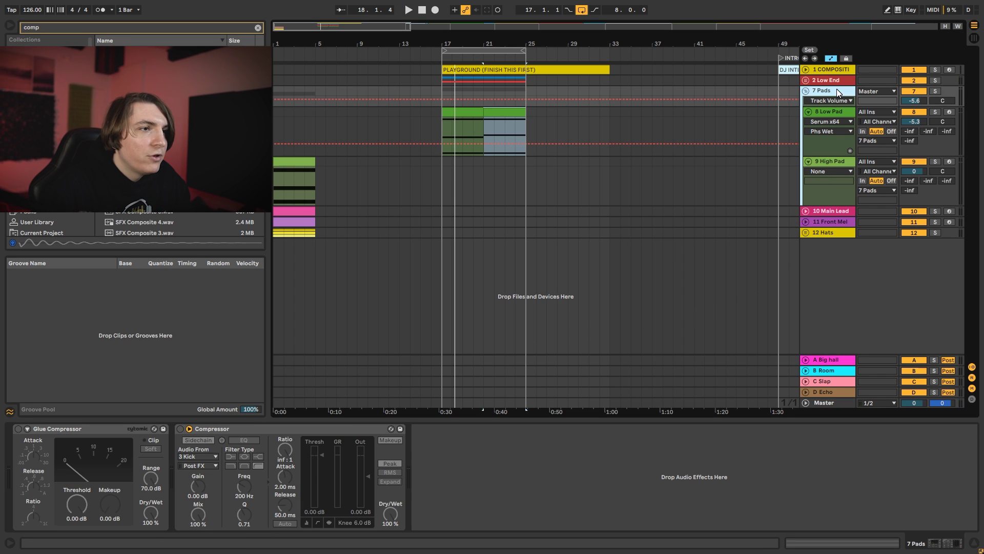
{"action": "left_click", "coordinate": [180, 429]}
{"action": "key", "text": "space"}
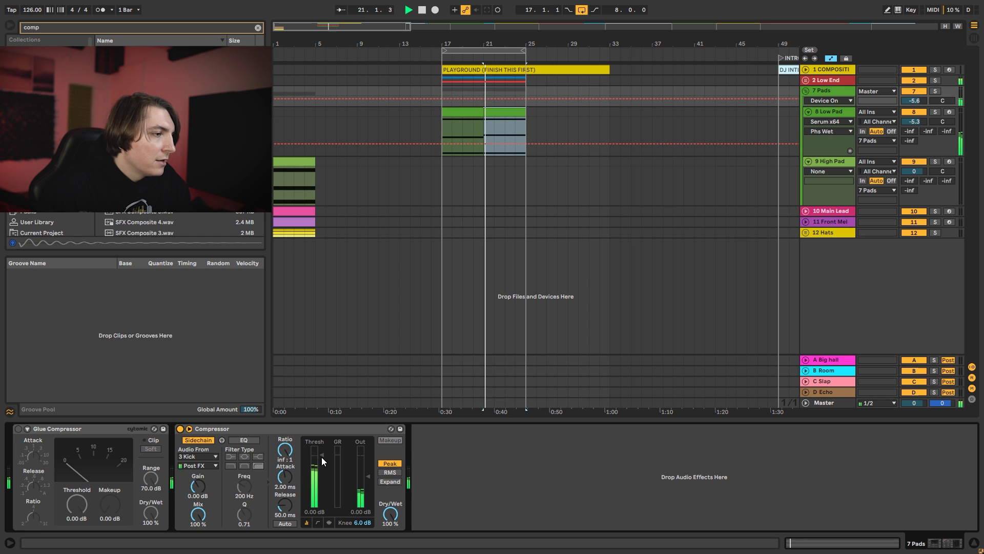
{"action": "left_click_drag", "start_coordinate": [321, 456], "coordinate": [321, 471]}
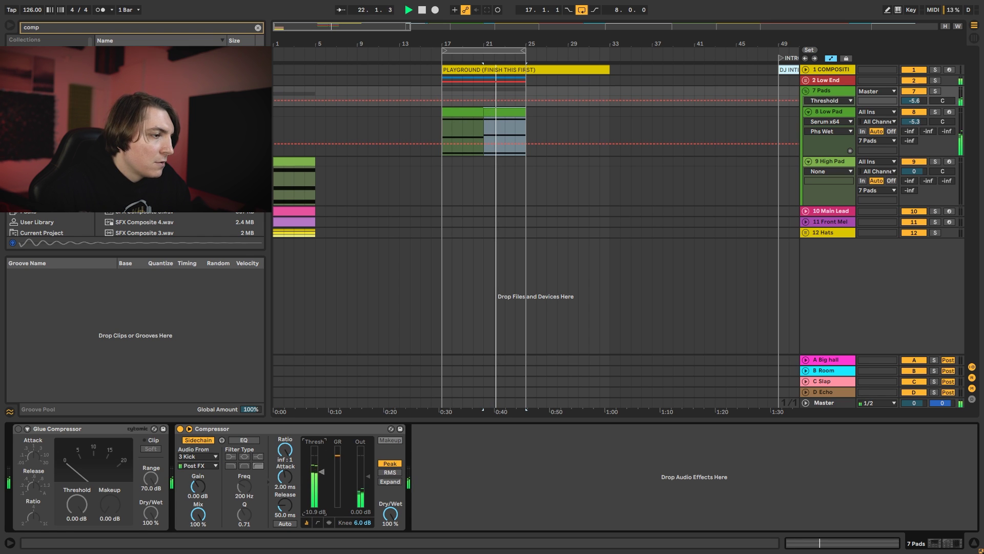
{"action": "left_click_drag", "start_coordinate": [919, 122], "coordinate": [918, 119]}
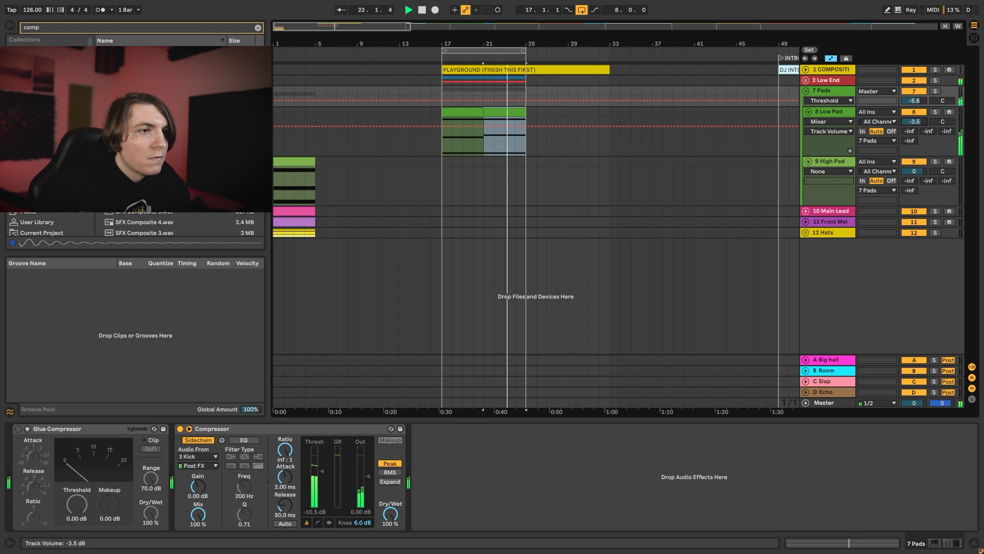
Turn on the Pads group's Glue Compressor with a threshold of -26.0 dB and 2.70 dB of makeup gain.
{"action": "left_click", "coordinate": [18, 428]}
{"action": "left_click_drag", "start_coordinate": [77, 504], "coordinate": [77, 551]}
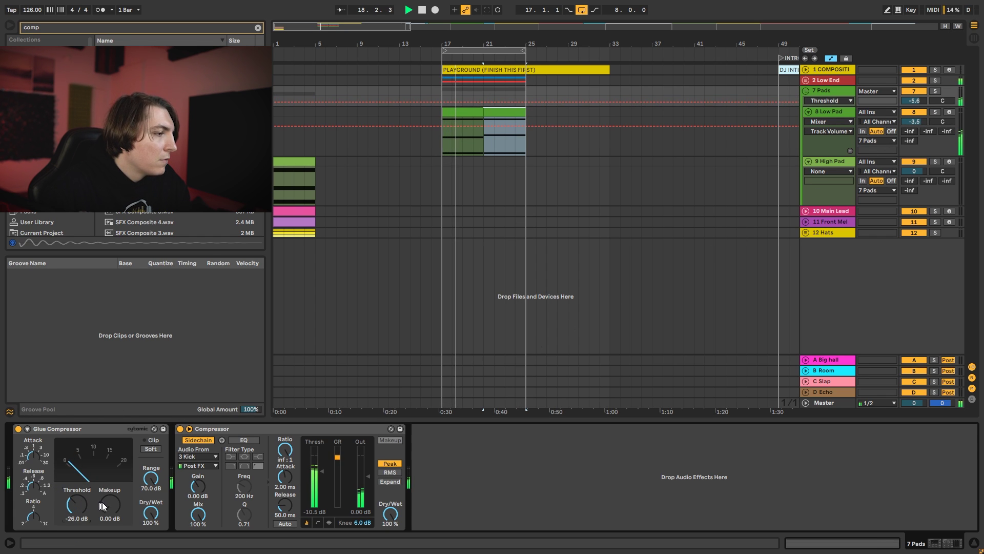
{"action": "left_click_drag", "start_coordinate": [110, 504], "coordinate": [109, 498]}
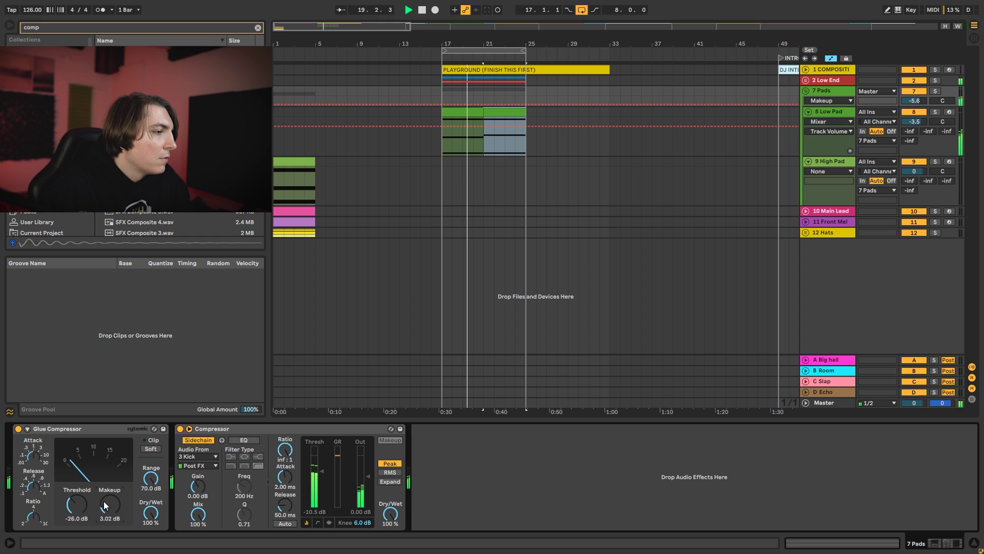
{"action": "left_click_drag", "start_coordinate": [104, 506], "coordinate": [105, 509]}
{"action": "key", "text": "space"}
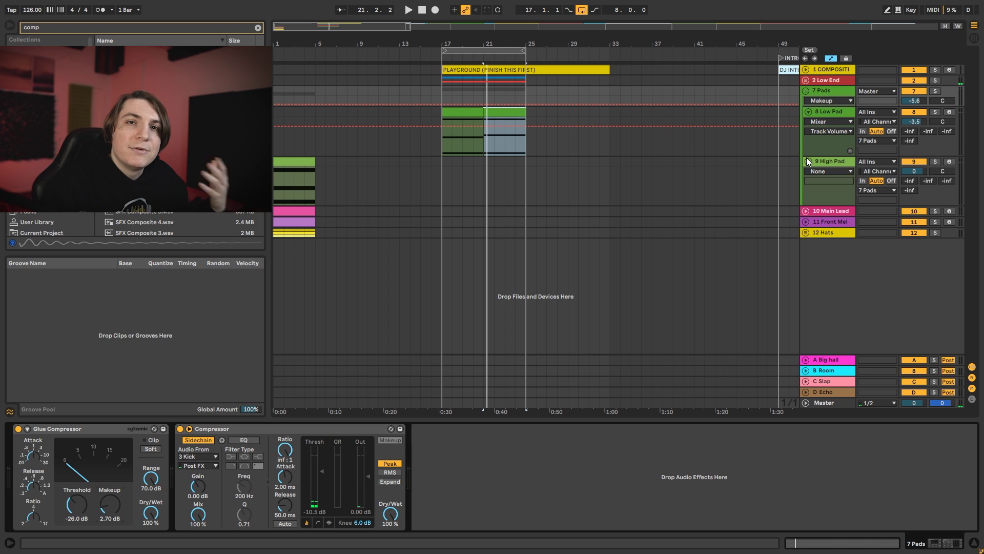
Copy the four-bar High Pad clip to bar 17 and revoice its chord as D2, F2 and D3.
{"action": "left_click", "coordinate": [829, 164]}
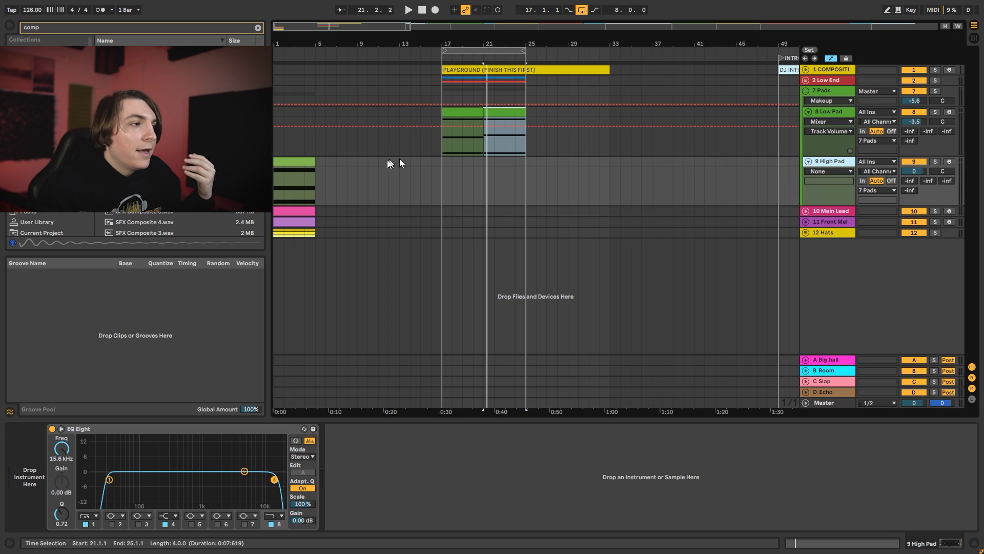
{"action": "left_click_drag", "start_coordinate": [299, 162], "coordinate": [465, 161]}
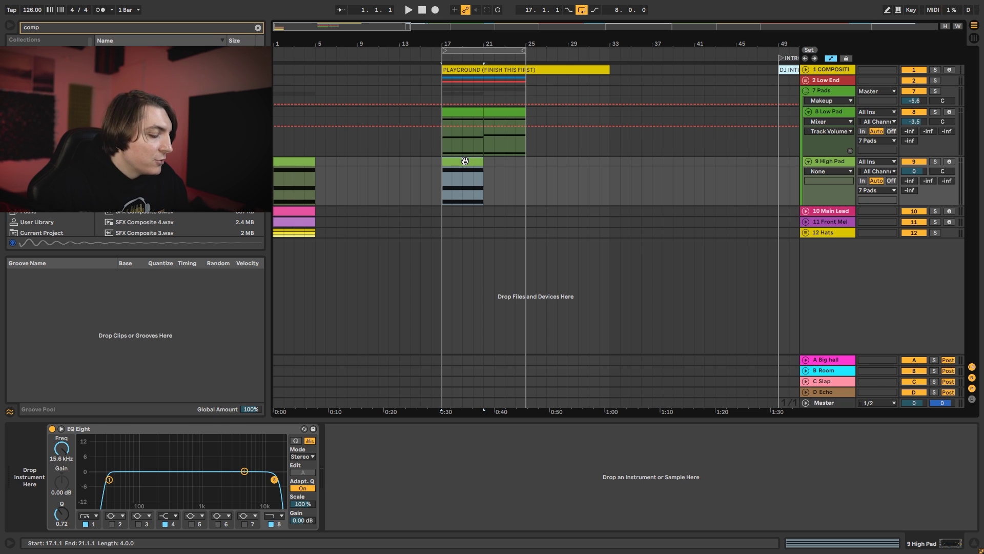
{"action": "double_click", "coordinate": [464, 161]}
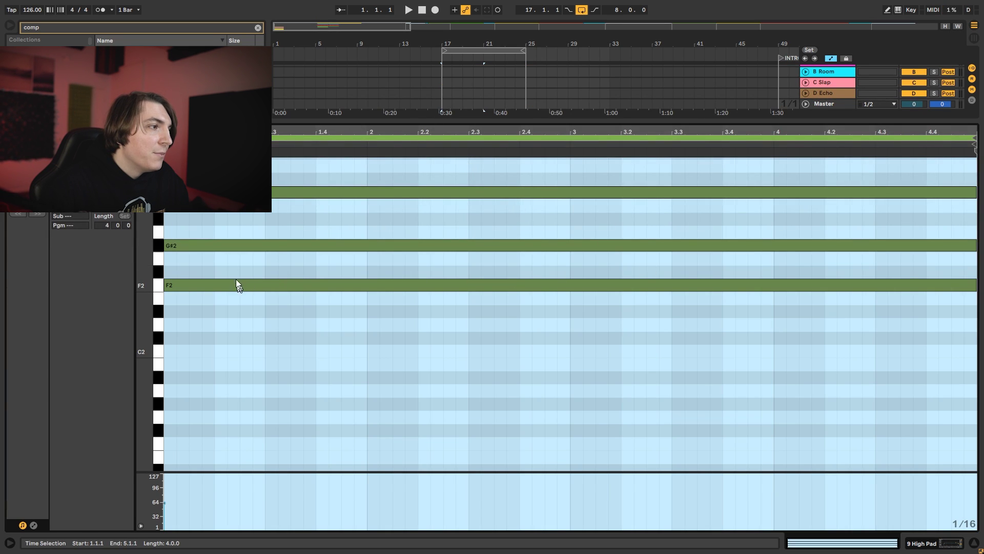
{"action": "left_click_drag", "start_coordinate": [303, 358], "coordinate": [208, 194]}
{"action": "left_click_drag", "start_coordinate": [182, 291], "coordinate": [189, 330]}
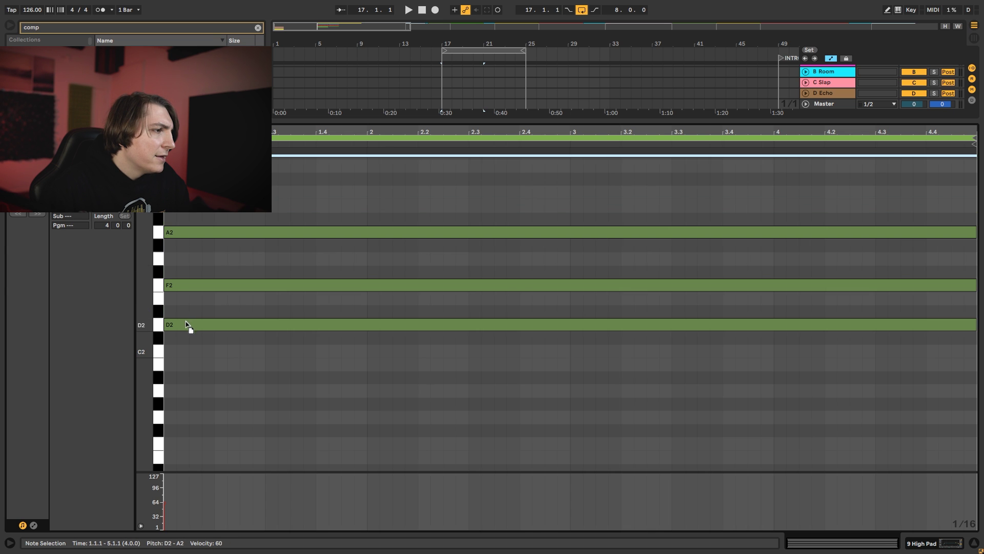
{"action": "left_click", "coordinate": [238, 250]}
{"action": "left_click_drag", "start_coordinate": [239, 221], "coordinate": [193, 166]}
{"action": "key", "text": "Delete"}
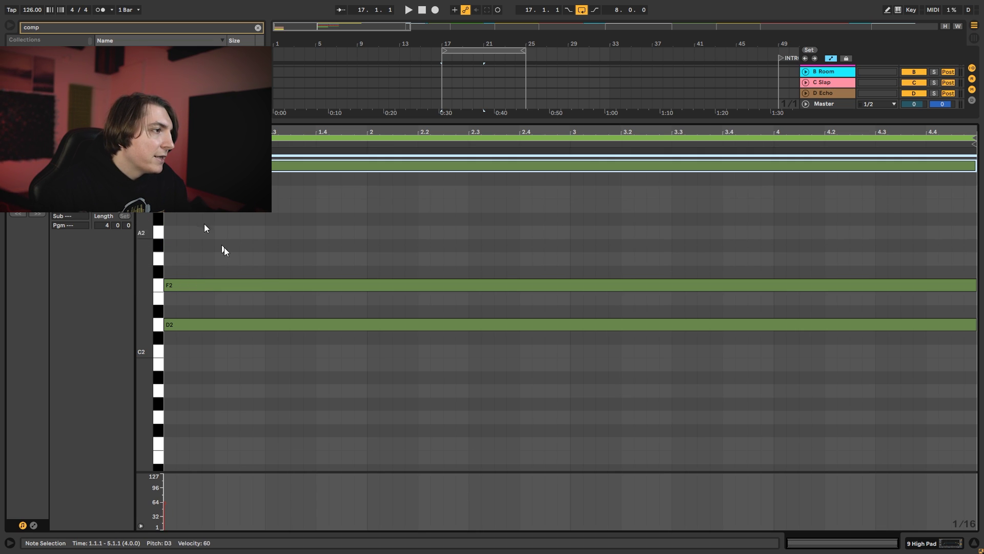
Find the Analog instrument in the browser and load it onto the High Pad track.
{"action": "key", "text": "shift+Tab"}
{"action": "key", "text": "ctrl+f"}
{"action": "type", "text": "analogp"}
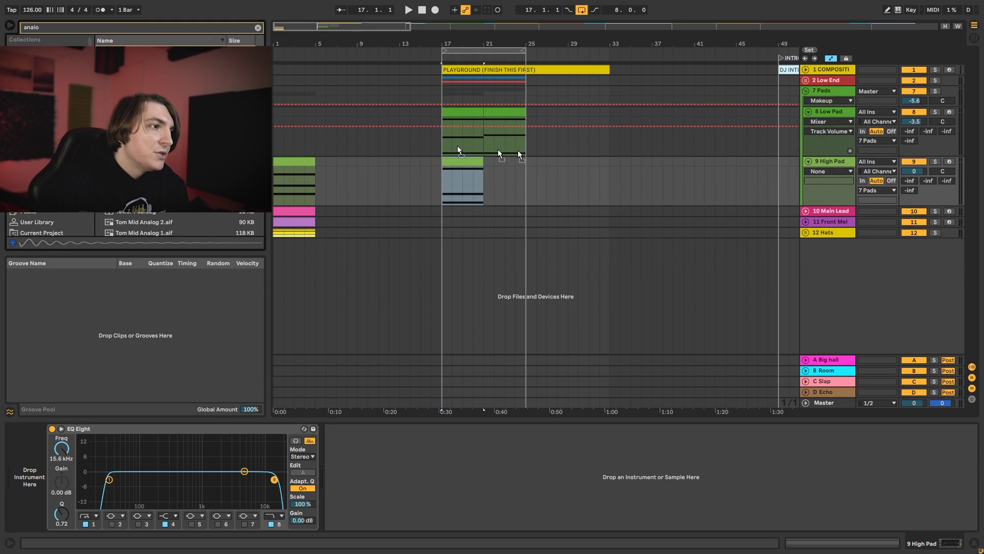
{"action": "left_click_drag", "start_coordinate": [844, 158], "coordinate": [845, 158]}
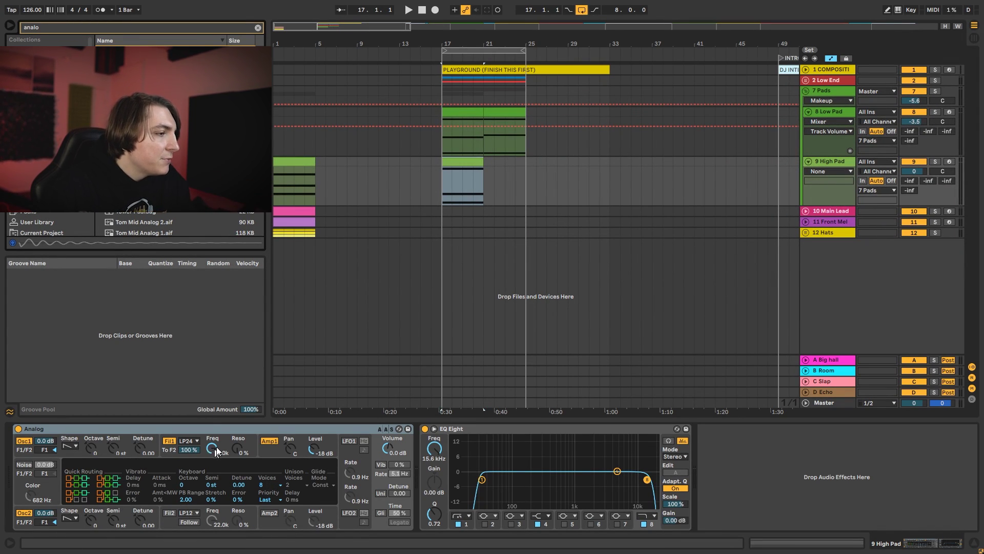
Set Analog's filter 1 cutoff to 576 Hz, resonance to 24%, and its envelope decay to 1.11 s with sustain 0.96.
{"action": "left_click_drag", "start_coordinate": [216, 447], "coordinate": [237, 449]}
{"action": "key", "text": "space"}
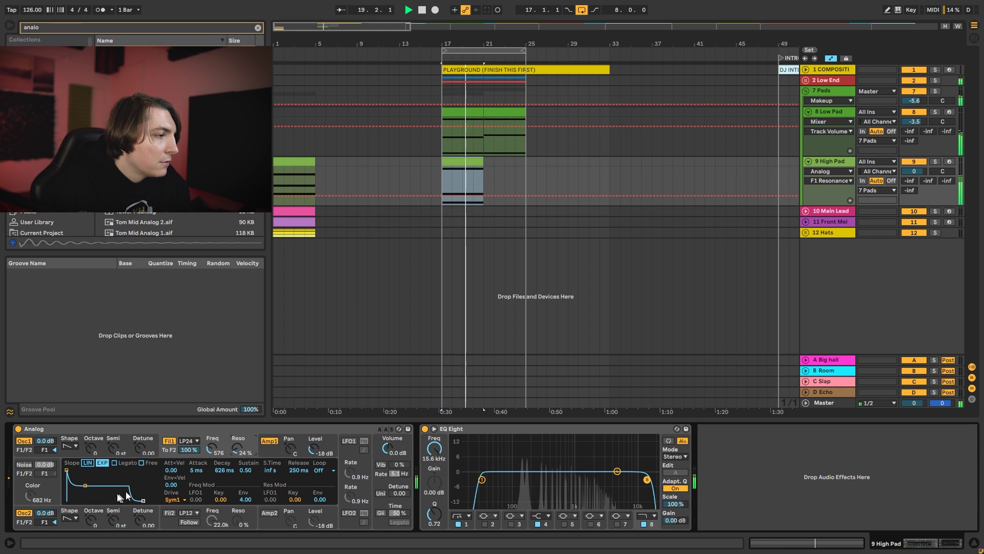
{"action": "left_click_drag", "start_coordinate": [82, 488], "coordinate": [87, 471]}
{"action": "key", "text": "space"}
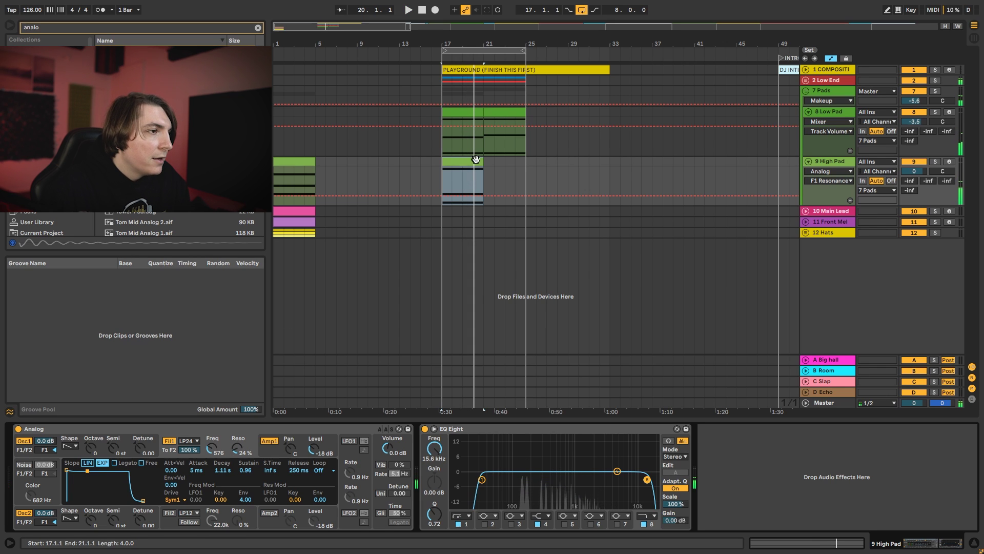
Extend the High Pad clip to bar 25 so it fills the eight-bar loop.
{"action": "left_click_drag", "start_coordinate": [477, 161], "coordinate": [526, 165]}
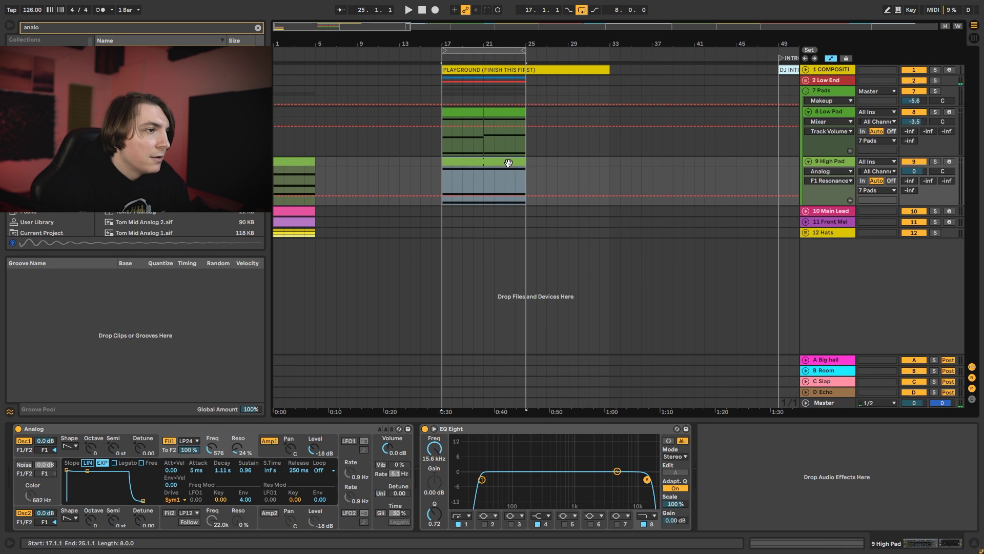
{"action": "double_click", "coordinate": [509, 162]}
{"action": "key", "text": "shift+Tab"}
{"action": "left_click", "coordinate": [498, 153]}
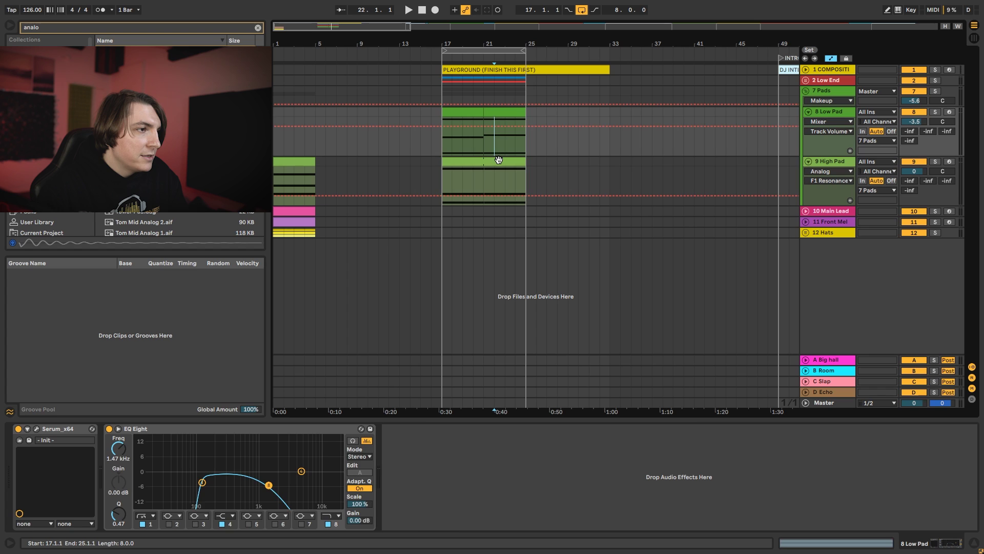
{"action": "left_click", "coordinate": [498, 159]}
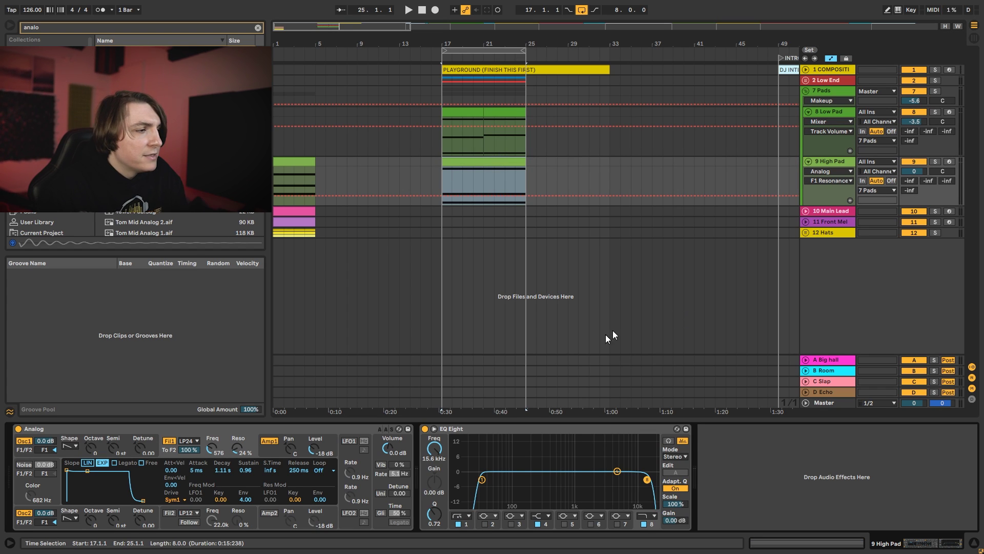
Set Analog's filter 1 cutoff to 420 Hz with envelope sustain 0.87, and amp 1's envelope to 835 ms decay and 0.91 sustain.
{"action": "key", "text": "space"}
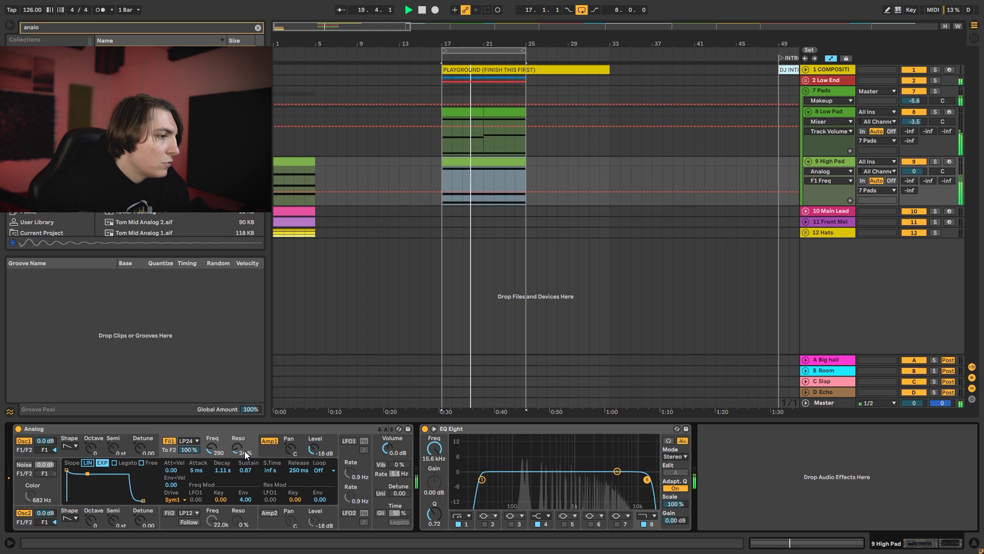
{"action": "left_click", "coordinate": [266, 445]}
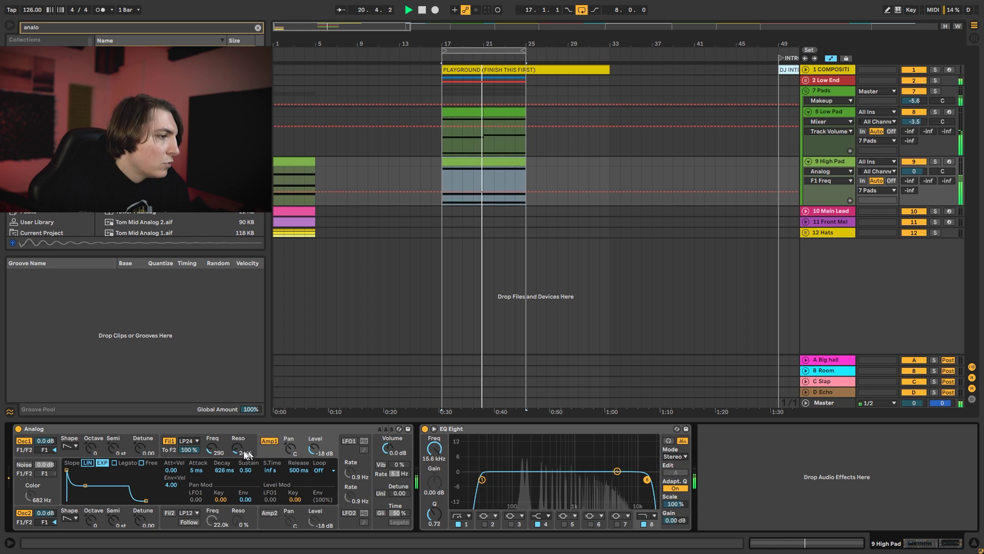
{"action": "left_click_drag", "start_coordinate": [212, 449], "coordinate": [212, 439]}
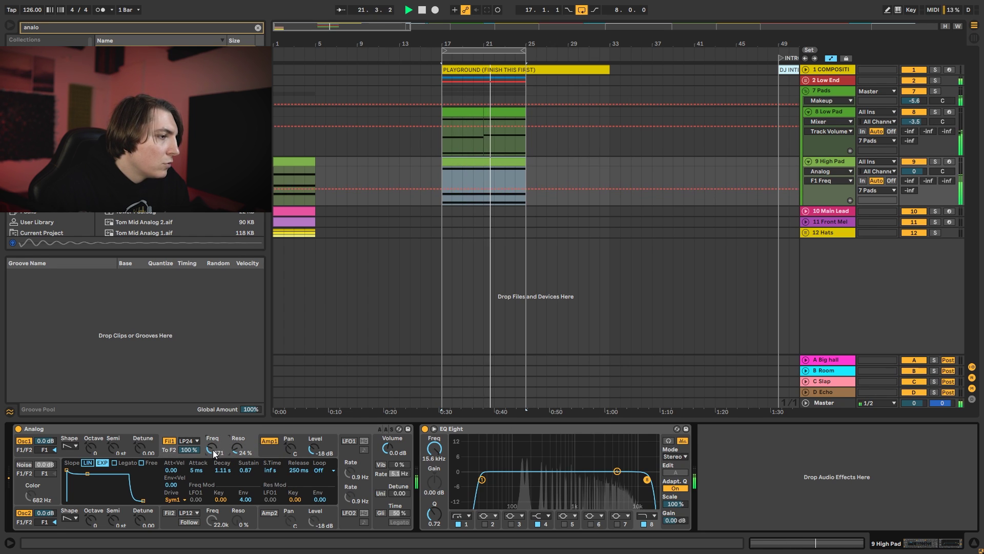
{"action": "left_click", "coordinate": [277, 448]}
{"action": "left_click_drag", "start_coordinate": [85, 481], "coordinate": [86, 472]}
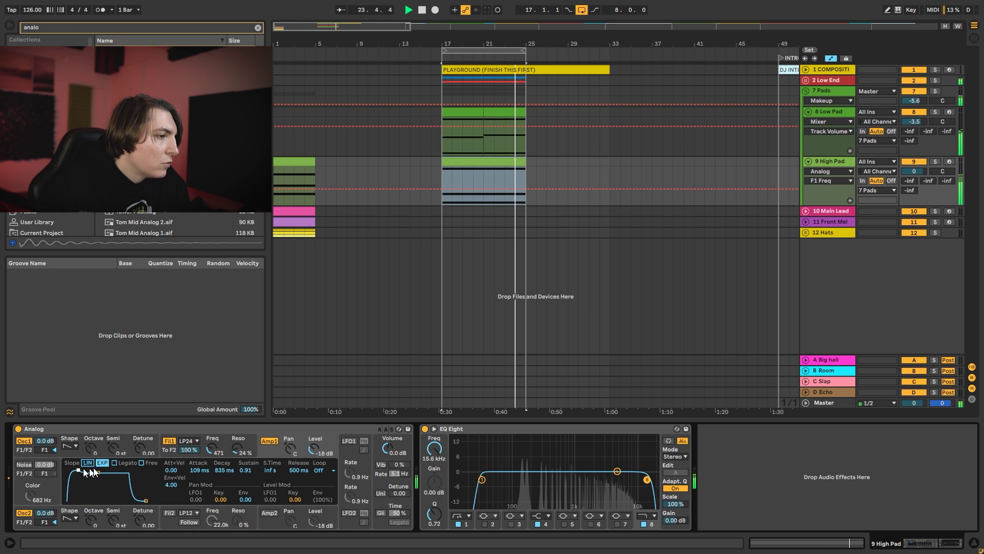
{"action": "left_click", "coordinate": [238, 445]}
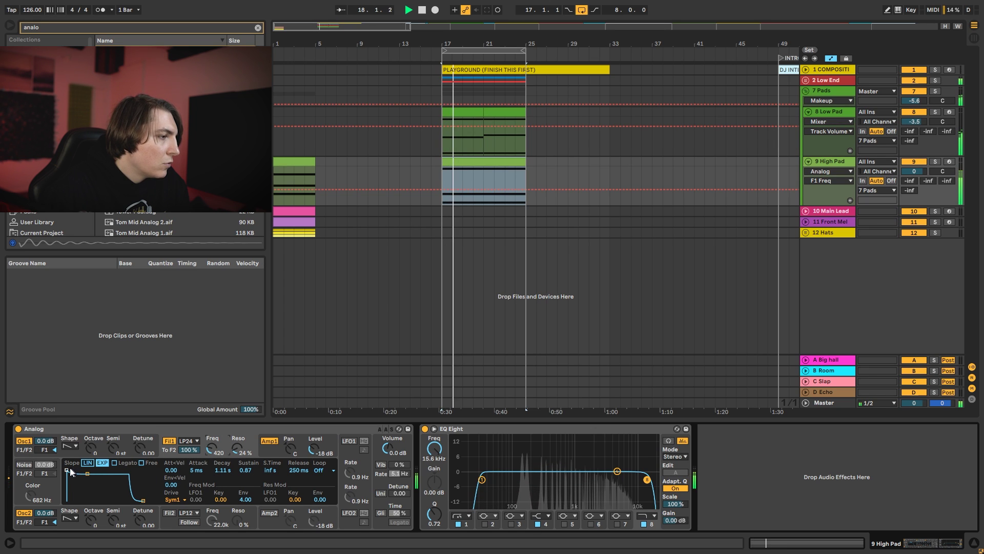
Set Analog's filter envelope attack to 34 ms and its amp 1 envelope attack to 29 ms with a linear slope.
{"action": "left_click_drag", "start_coordinate": [71, 470], "coordinate": [74, 470]}
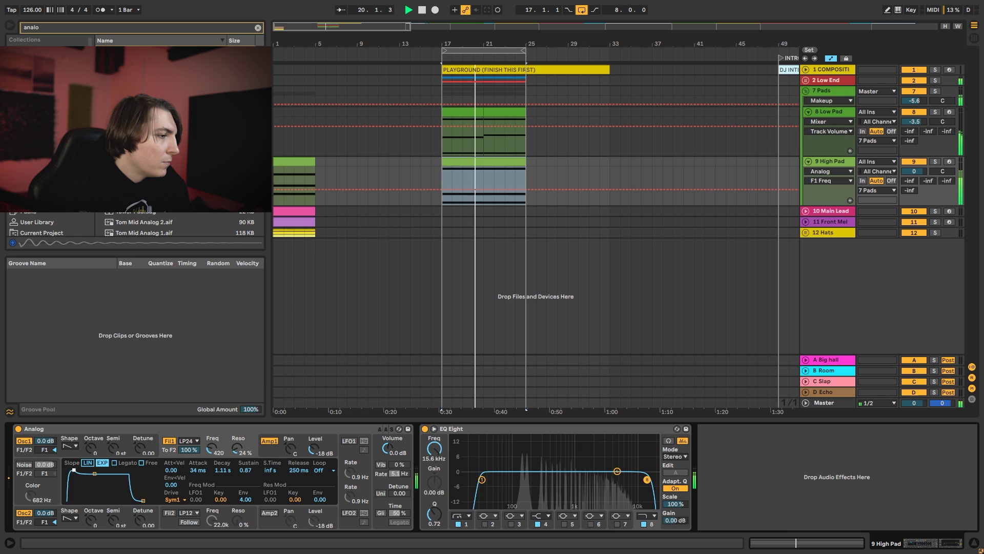
{"action": "left_click", "coordinate": [269, 441]}
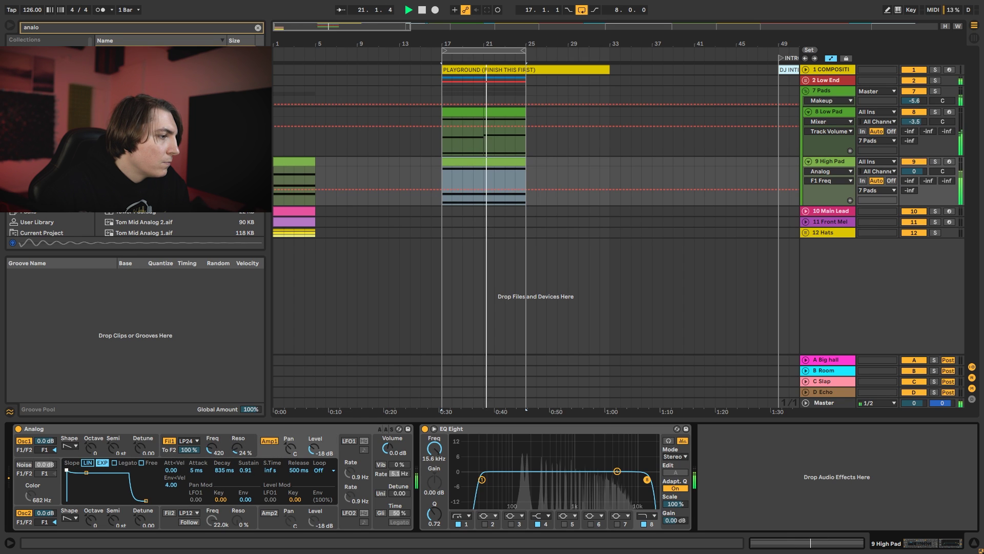
{"action": "left_click_drag", "start_coordinate": [67, 471], "coordinate": [74, 470]}
{"action": "left_click", "coordinate": [87, 463]}
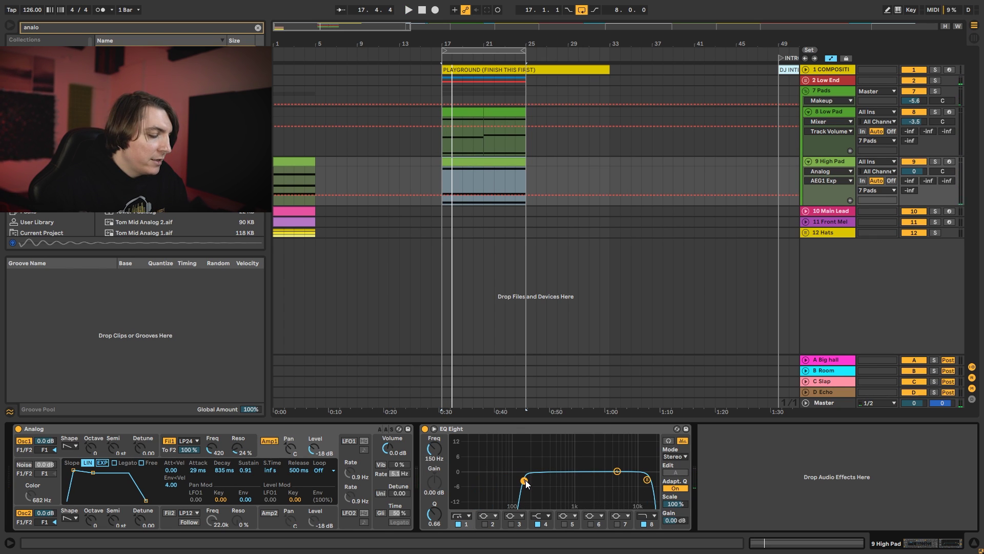
Insert a Vocoder between Analog and EQ Eight on the High Pad, with a Pitch Tracking carrier and unvoiced level at -19 dB.
{"action": "key", "text": "ctrl+f"}
{"action": "type", "text": "voco"}
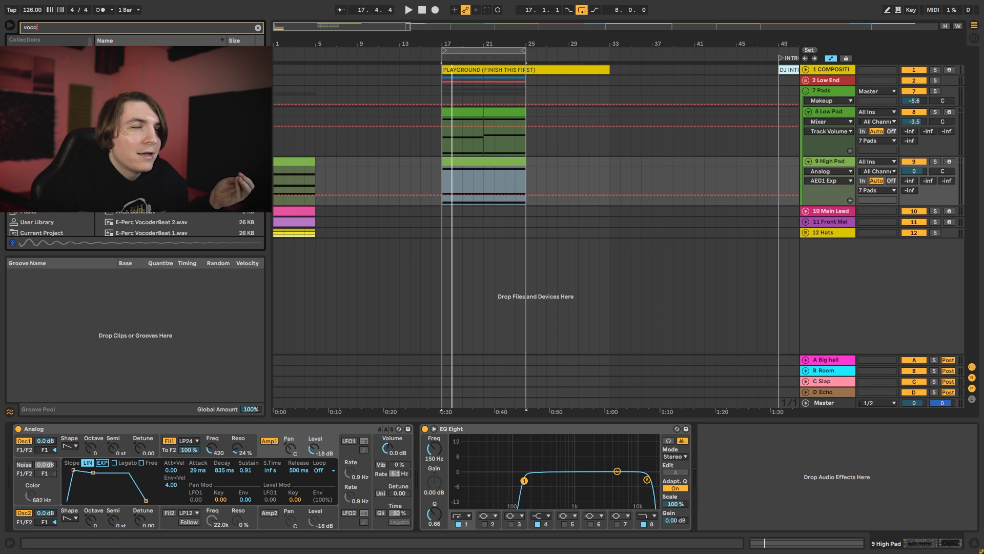
{"action": "left_click_drag", "start_coordinate": [126, 50], "coordinate": [454, 483]}
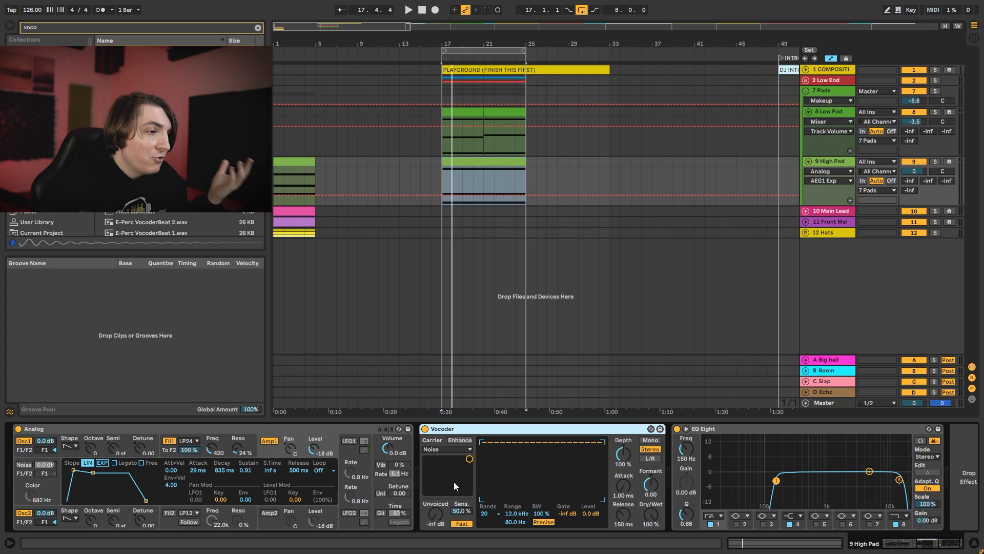
{"action": "left_click", "coordinate": [468, 450]}
{"action": "left_click", "coordinate": [464, 482]}
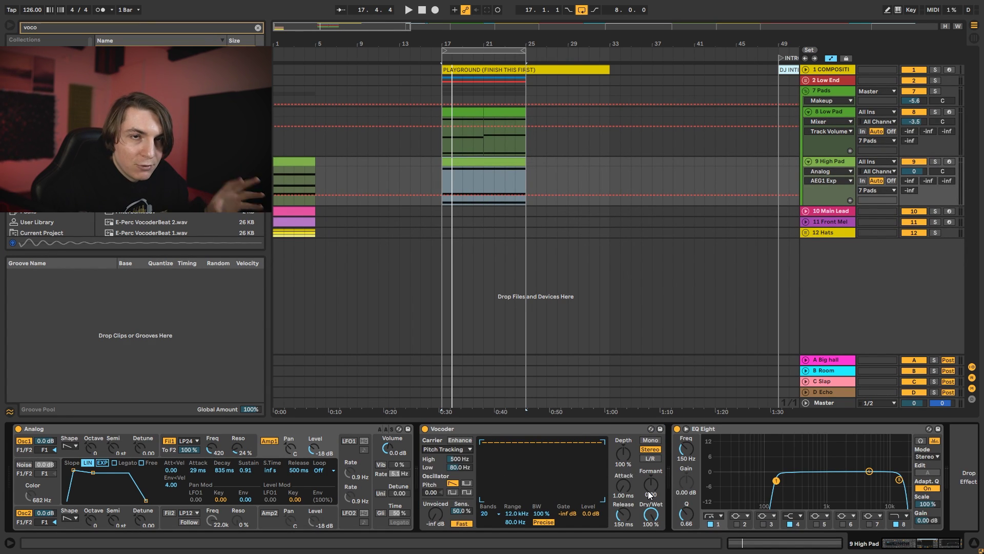
{"action": "key", "text": "space"}
{"action": "left_click", "coordinate": [651, 514]}
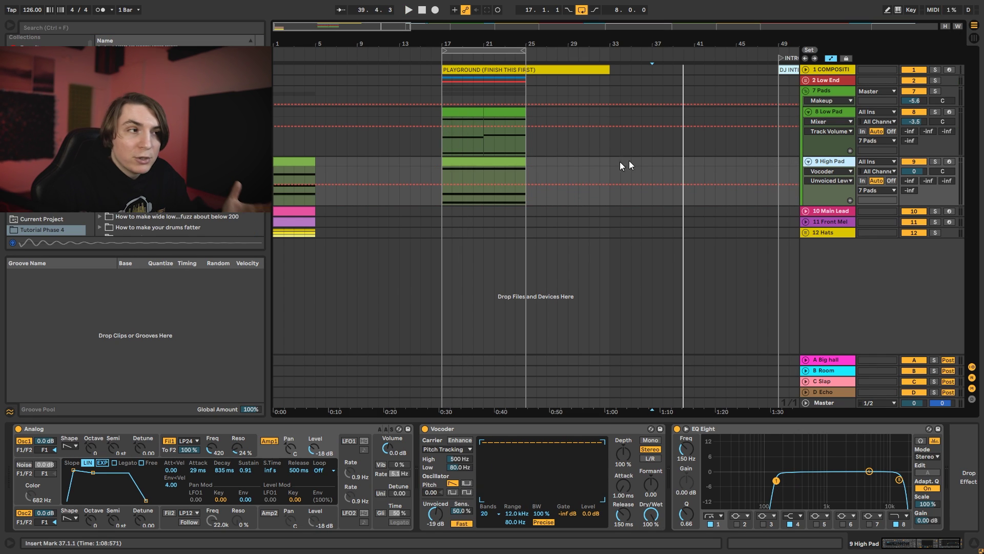
Transpose all notes of the eight-bar High Pad clip up two octaves and audition the result.
{"action": "double_click", "coordinate": [509, 163]}
{"action": "left_click_drag", "start_coordinate": [144, 295], "coordinate": [156, 294]}
{"action": "left_click_drag", "start_coordinate": [283, 292], "coordinate": [243, 467]}
{"action": "key", "text": "shift+Up"}
{"action": "key", "text": "shift+Up"}
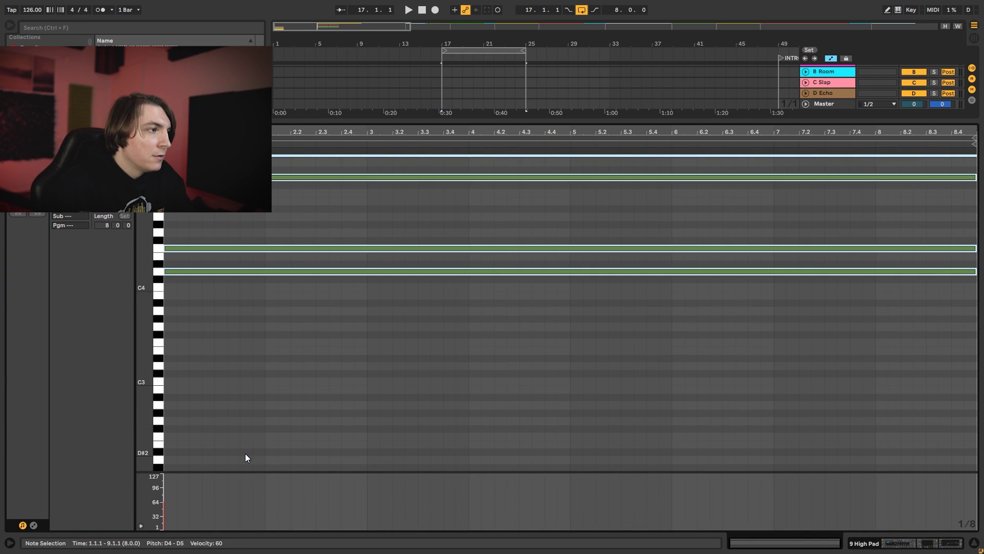
{"action": "key", "text": "shift+Tab"}
{"action": "key", "text": "space"}
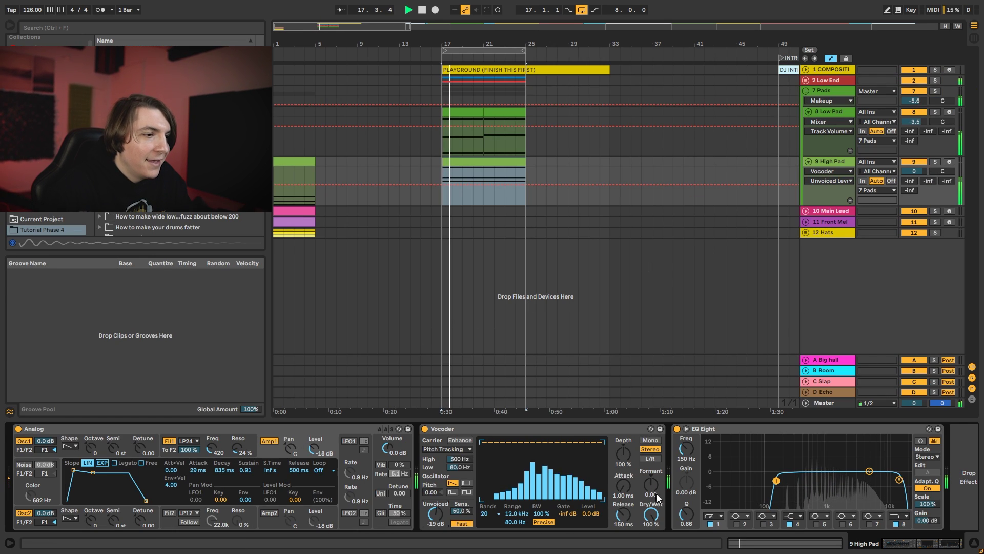
{"action": "key", "text": "space"}
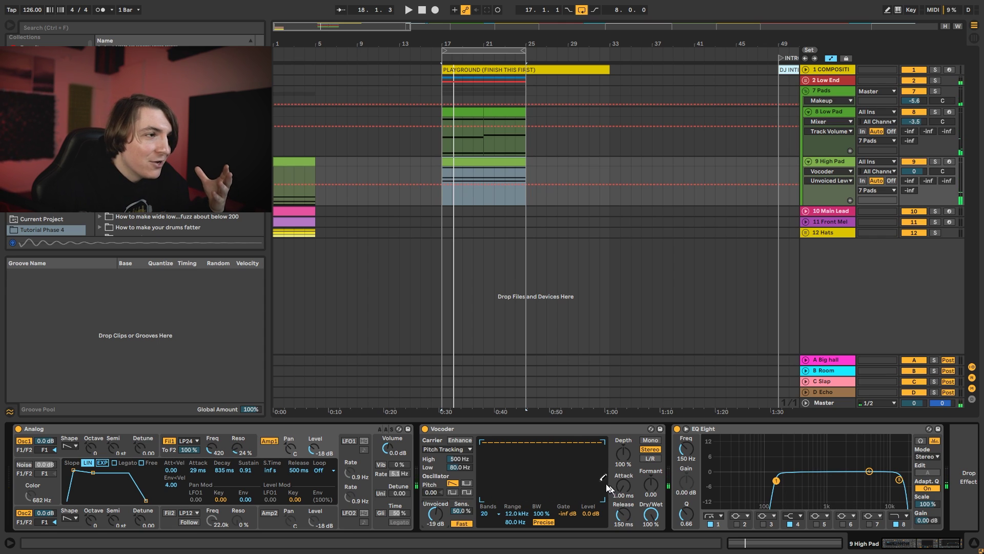
Transpose all High Pad chord notes down one octave and play the loop to check them.
{"action": "double_click", "coordinate": [480, 161]}
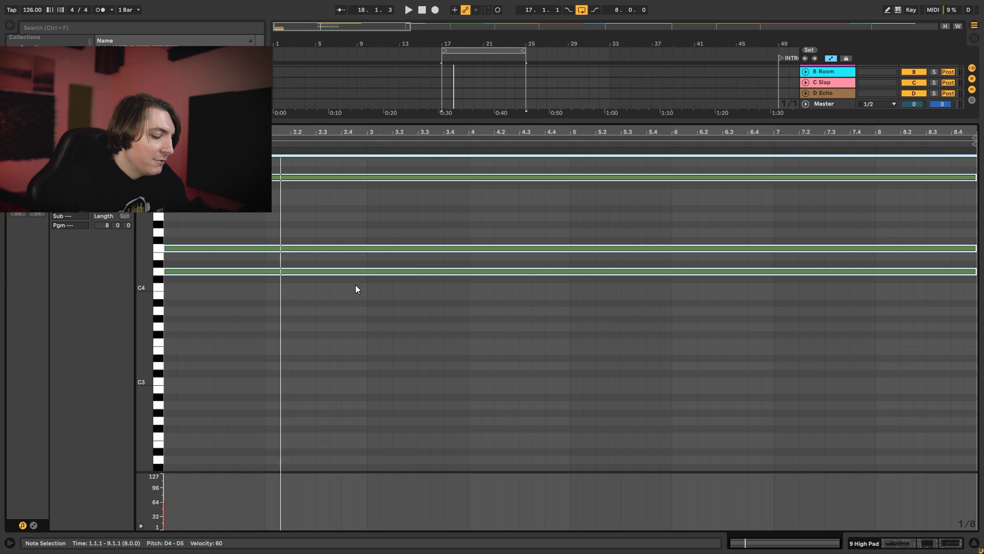
{"action": "key", "text": "shift+Down"}
{"action": "key", "text": "shift+Tab"}
{"action": "key", "text": "space"}
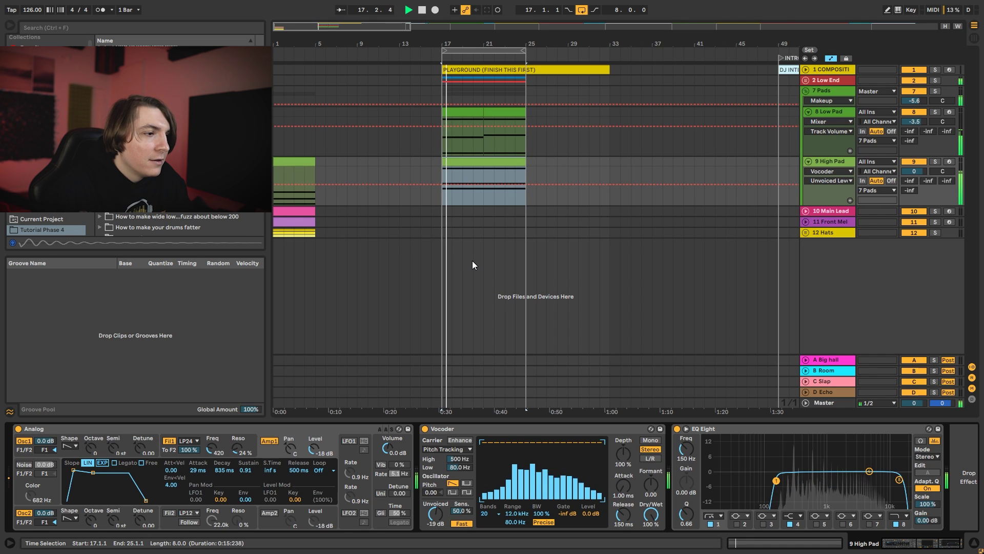
{"action": "key", "text": "space"}
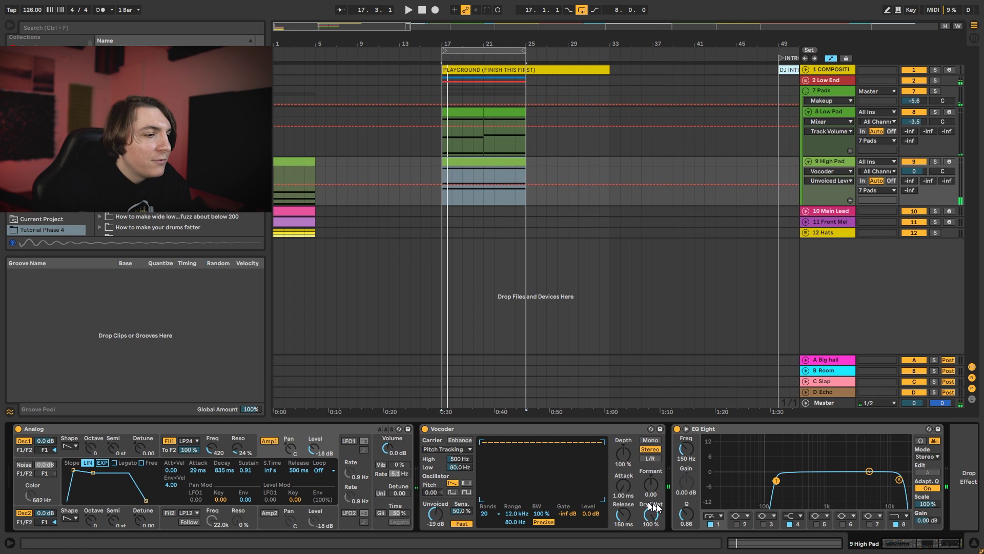
Set the Vocoder's formant to 17.6, depth to 67%, release to 42.1 ms and dry/wet to 38.3%.
{"action": "key", "text": "space"}
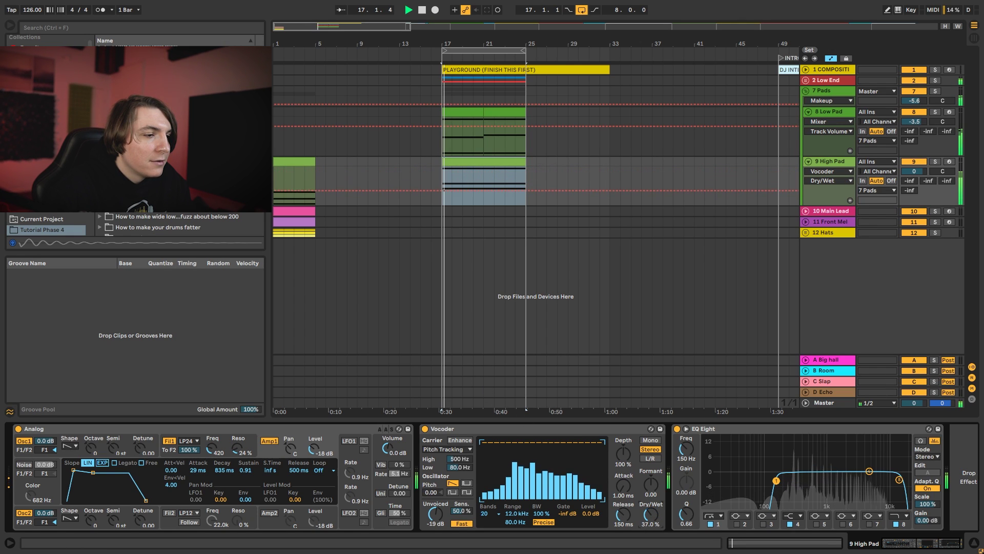
{"action": "left_click_drag", "start_coordinate": [629, 517], "coordinate": [630, 543]}
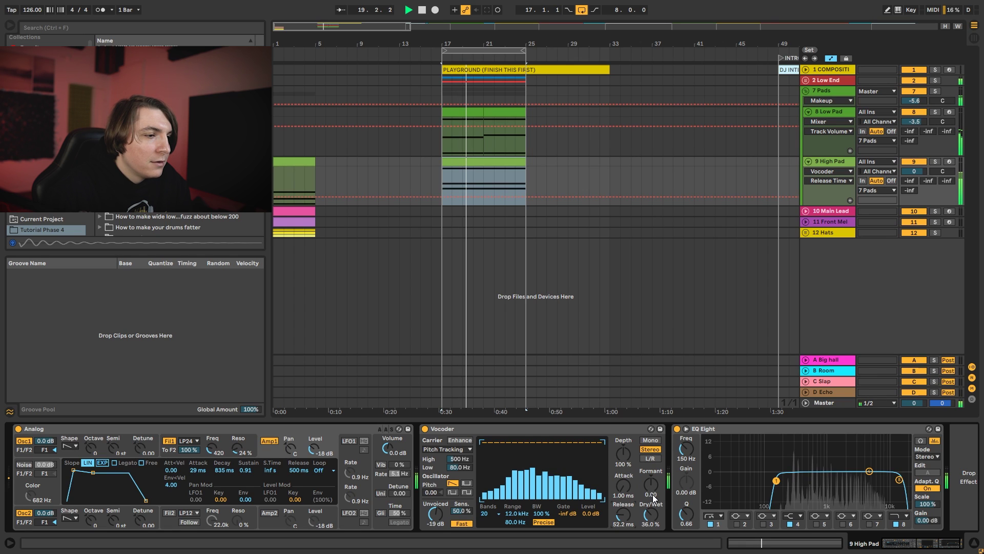
{"action": "left_click_drag", "start_coordinate": [652, 489], "coordinate": [652, 474]}
{"action": "left_click_drag", "start_coordinate": [656, 517], "coordinate": [652, 476]}
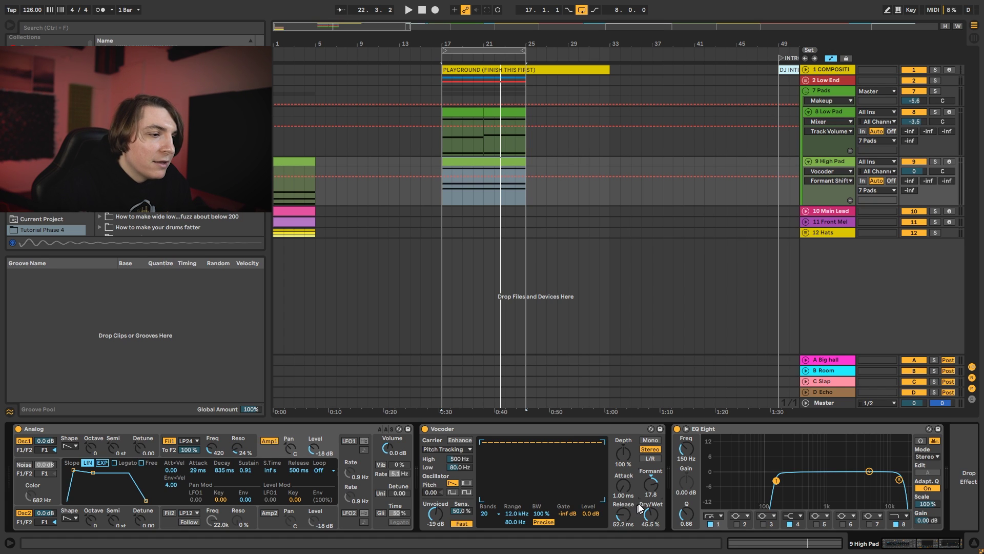
{"action": "key", "text": "space"}
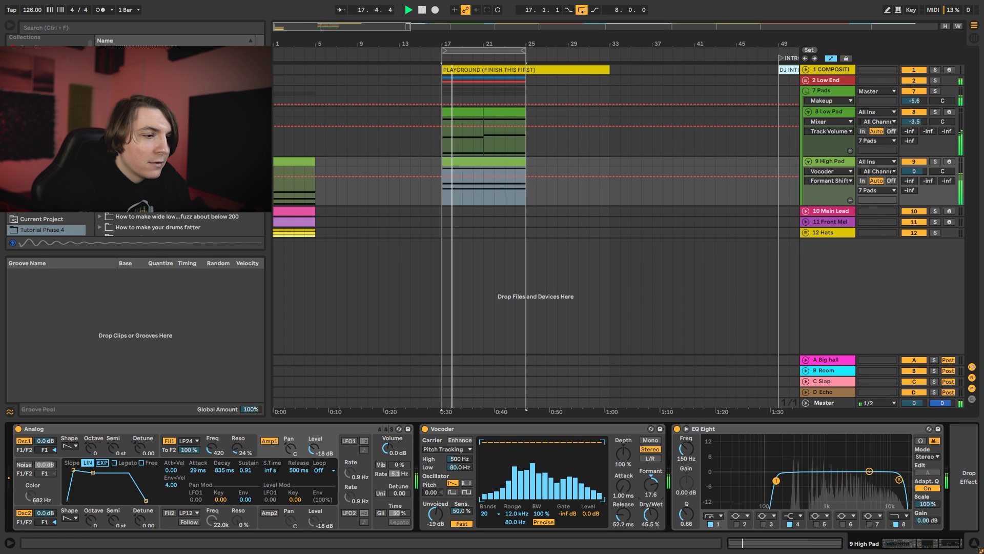
{"action": "left_click_drag", "start_coordinate": [650, 528], "coordinate": [625, 529]}
{"action": "left_click_drag", "start_coordinate": [624, 454], "coordinate": [623, 463]}
Set the High Pad's EQ Eight low cut to 89.9 Hz and its high cut to 4.95 kHz.
{"action": "left_click_drag", "start_coordinate": [776, 480], "coordinate": [764, 482]}
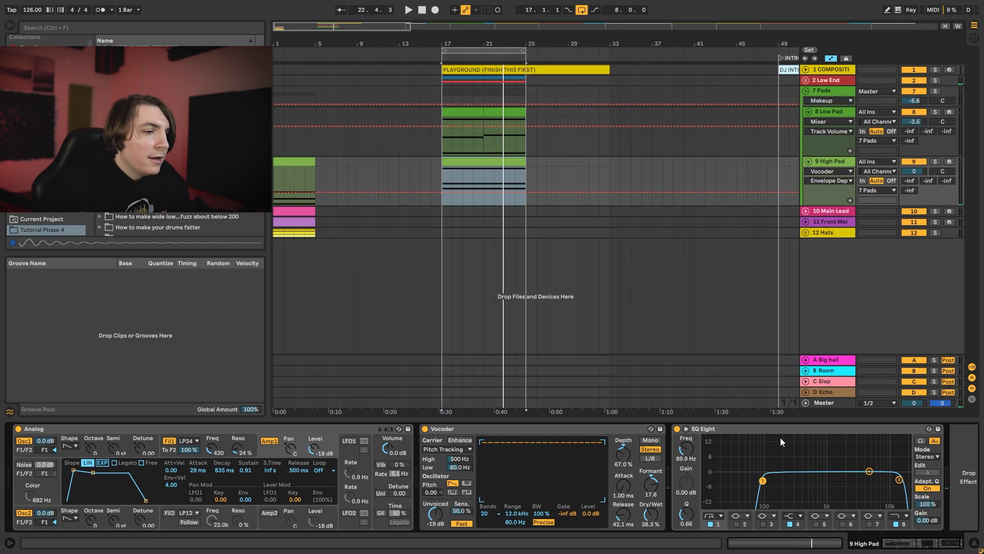
{"action": "left_click", "coordinate": [902, 545]}
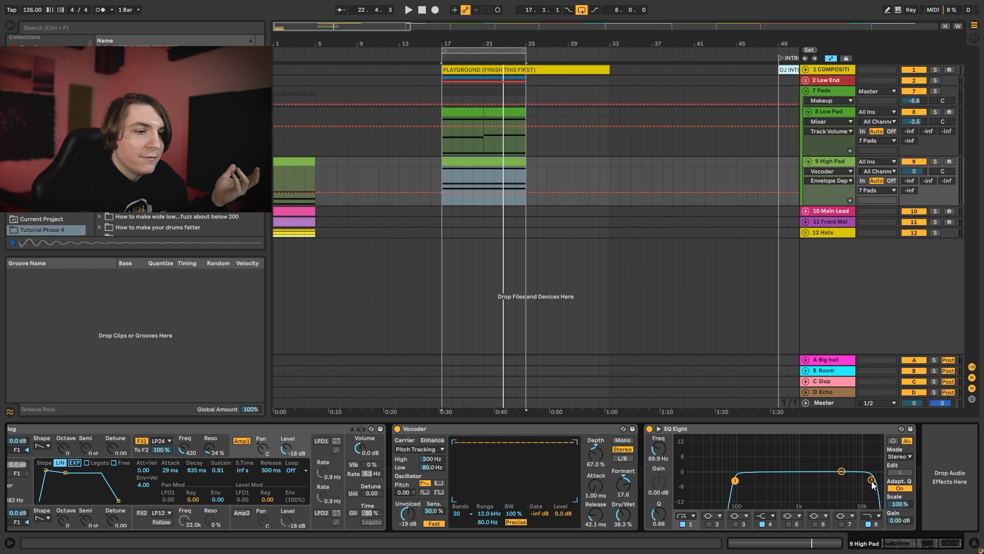
{"action": "left_click_drag", "start_coordinate": [873, 484], "coordinate": [842, 473]}
Lower the High Pad volume to -10.8 dB and refine its EQ Eight with a slight low-mid dip and a 2.97 kHz high cut.
{"action": "left_click_drag", "start_coordinate": [915, 173], "coordinate": [915, 183]}
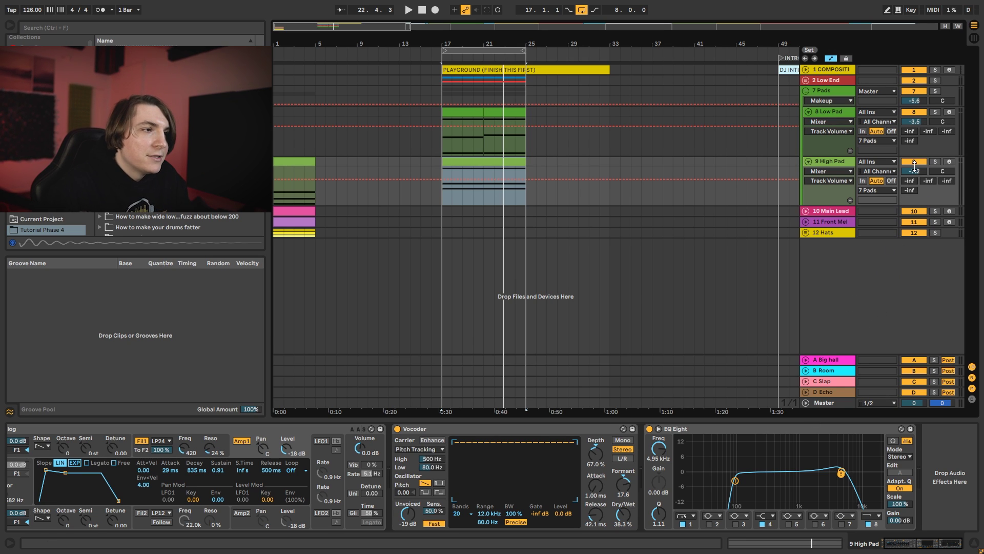
{"action": "key", "text": "space"}
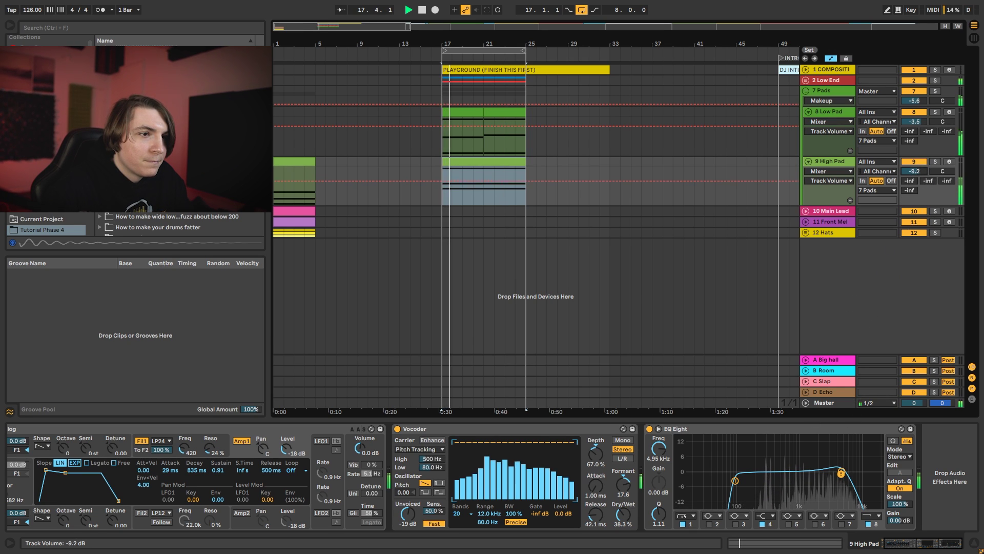
{"action": "left_click", "coordinate": [765, 474]}
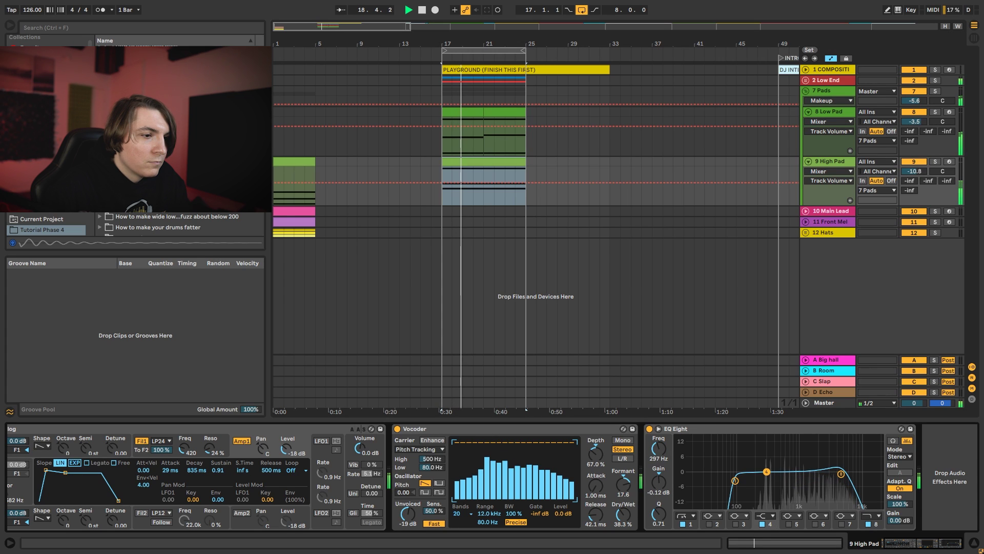
{"action": "left_click_drag", "start_coordinate": [765, 474], "coordinate": [759, 474]}
{"action": "mouse_move", "coordinate": [840, 475]}
{"action": "left_mouse_down"}
{"action": "mouse_move", "coordinate": [763, 469]}
{"action": "mouse_move", "coordinate": [790, 464]}
{"action": "mouse_move", "coordinate": [820, 474]}
{"action": "mouse_move", "coordinate": [761, 472]}
{"action": "mouse_move", "coordinate": [792, 467]}
{"action": "mouse_move", "coordinate": [820, 467]}
{"action": "mouse_move", "coordinate": [755, 479]}
{"action": "mouse_move", "coordinate": [819, 469]}
{"action": "mouse_move", "coordinate": [761, 467]}
{"action": "mouse_move", "coordinate": [827, 470]}
{"action": "left_mouse_up"}
{"action": "key", "text": "space"}
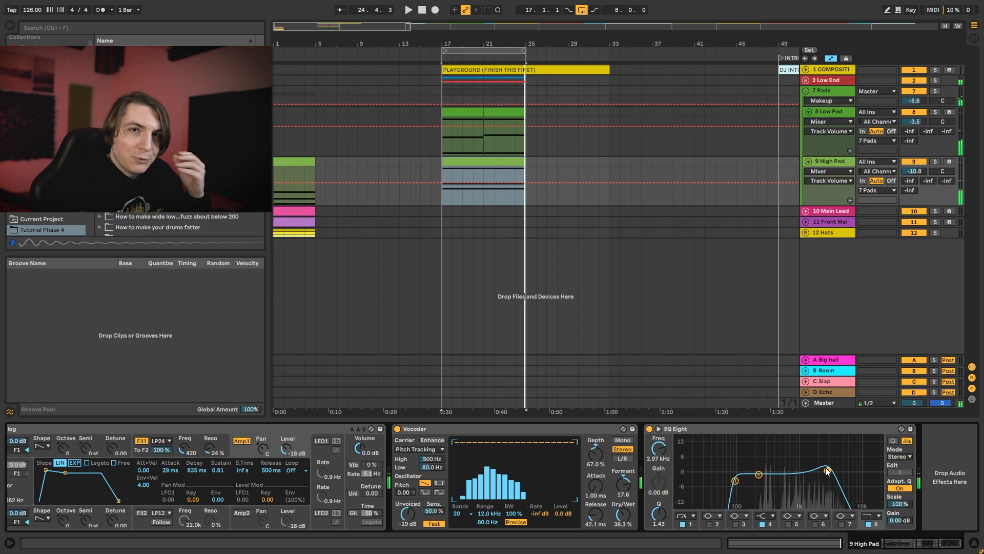
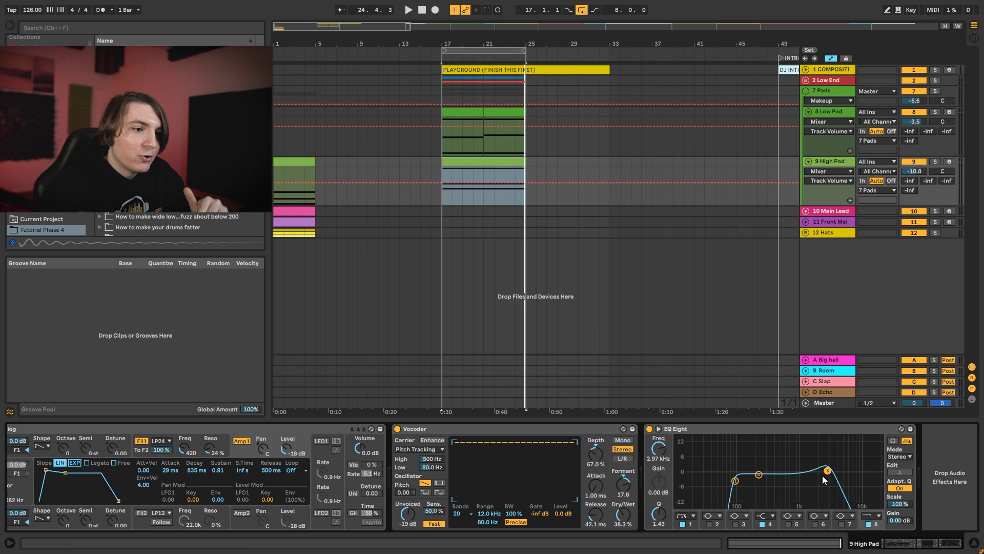
Record automation of EQ Eight's high-cut frequency on the High Pad, sweeping it up and down throughout the eight-bar loop.
{"action": "left_click_drag", "start_coordinate": [823, 475], "coordinate": [824, 469]}
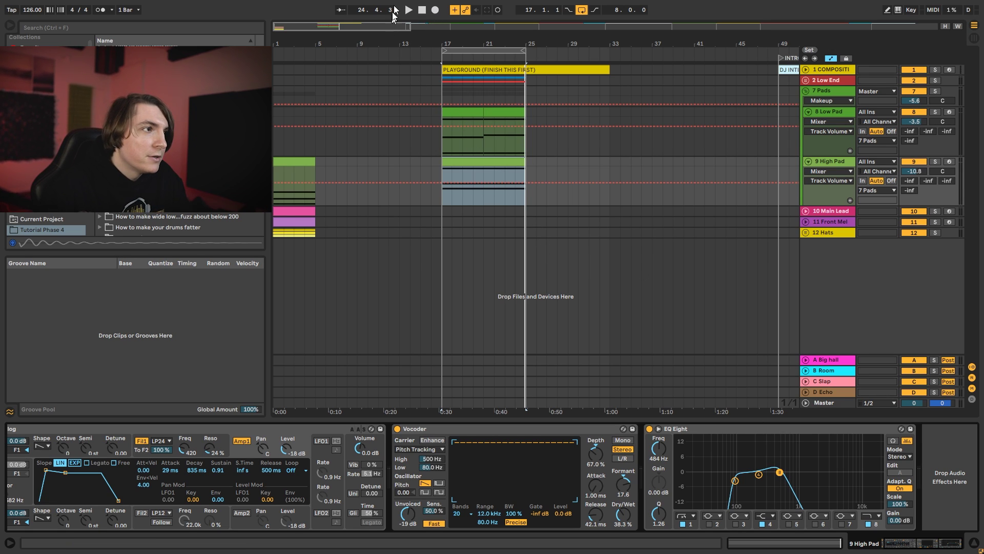
{"action": "left_click", "coordinate": [434, 10]}
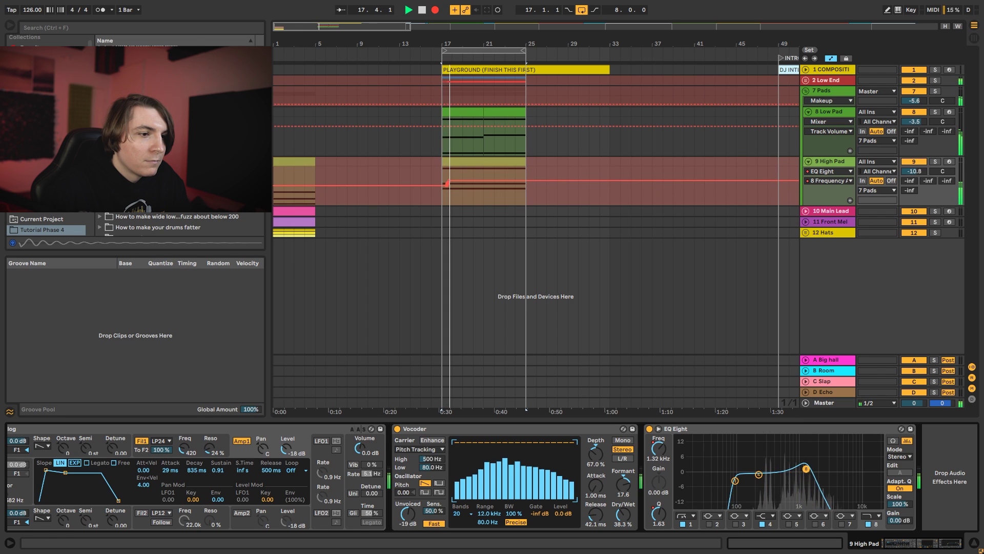
{"action": "mouse_move", "coordinate": [810, 482]}
{"action": "left_mouse_down"}
{"action": "mouse_move", "coordinate": [791, 475]}
{"action": "mouse_move", "coordinate": [816, 468]}
{"action": "mouse_move", "coordinate": [783, 481]}
{"action": "mouse_move", "coordinate": [760, 474]}
{"action": "mouse_move", "coordinate": [791, 466]}
{"action": "mouse_move", "coordinate": [737, 445]}
{"action": "left_mouse_up"}
{"action": "key", "text": "space"}
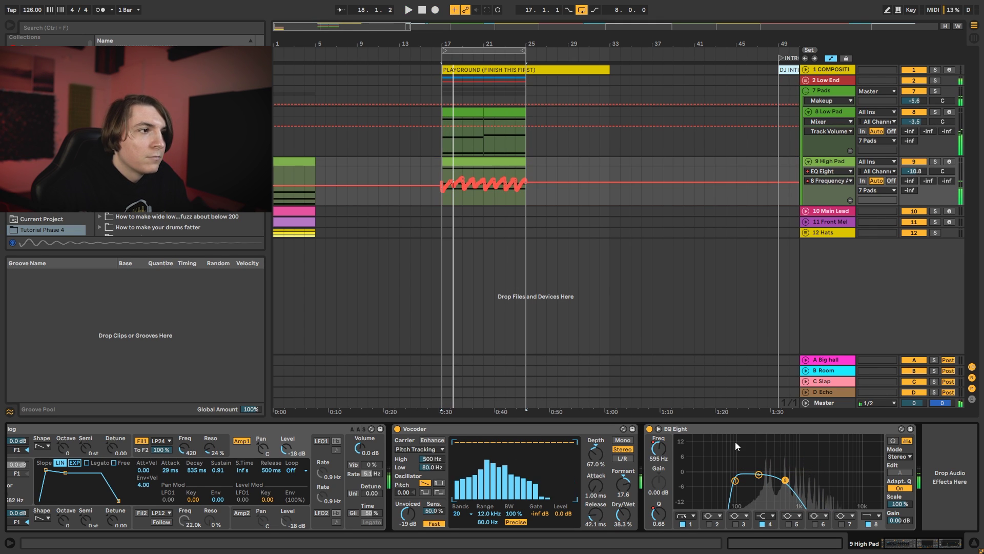
Simplify the recorded high-cut frequency envelope on the High Pad from bar 17 to bar 25.
{"action": "key", "text": "z"}
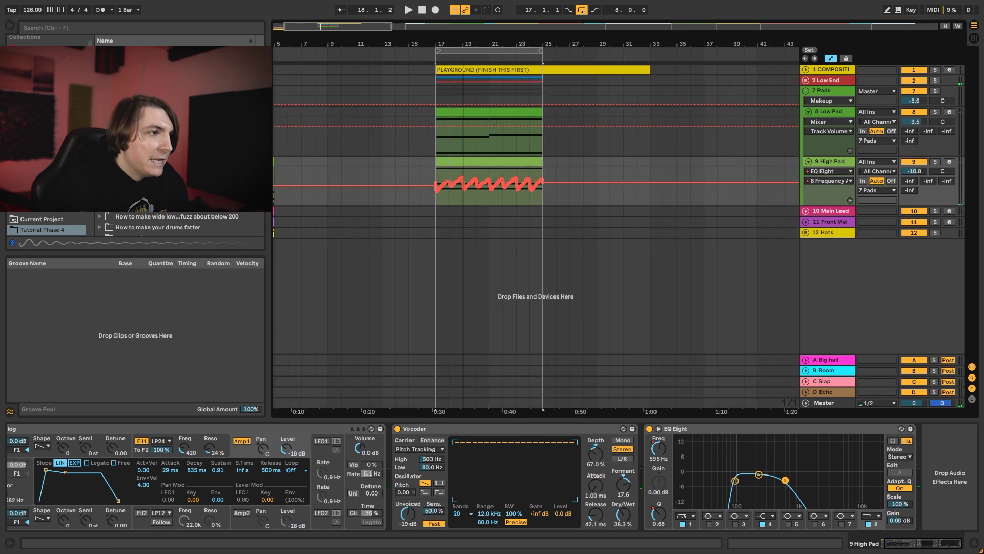
{"action": "left_click_drag", "start_coordinate": [682, 198], "coordinate": [399, 195]}
{"action": "right_click", "coordinate": [442, 188]}
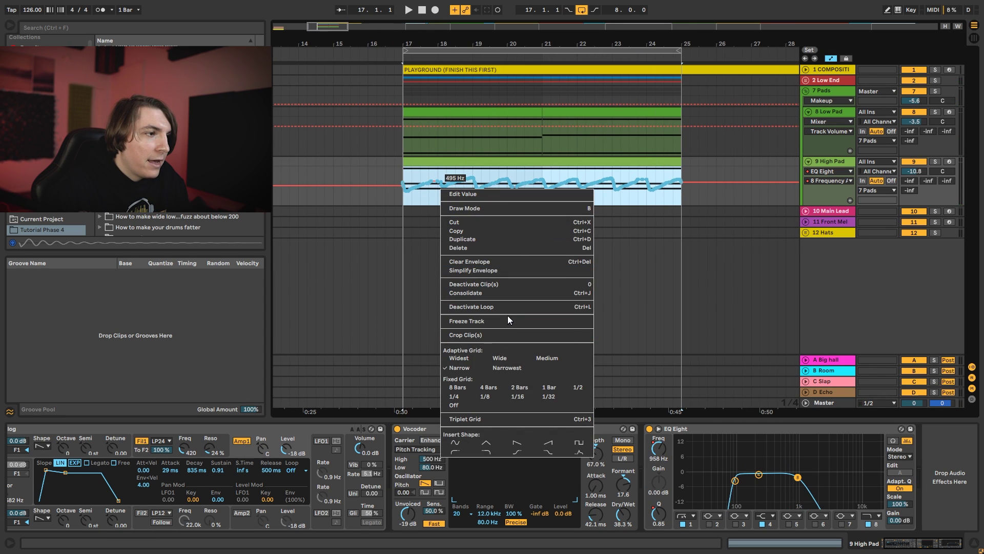
{"action": "left_click", "coordinate": [495, 269]}
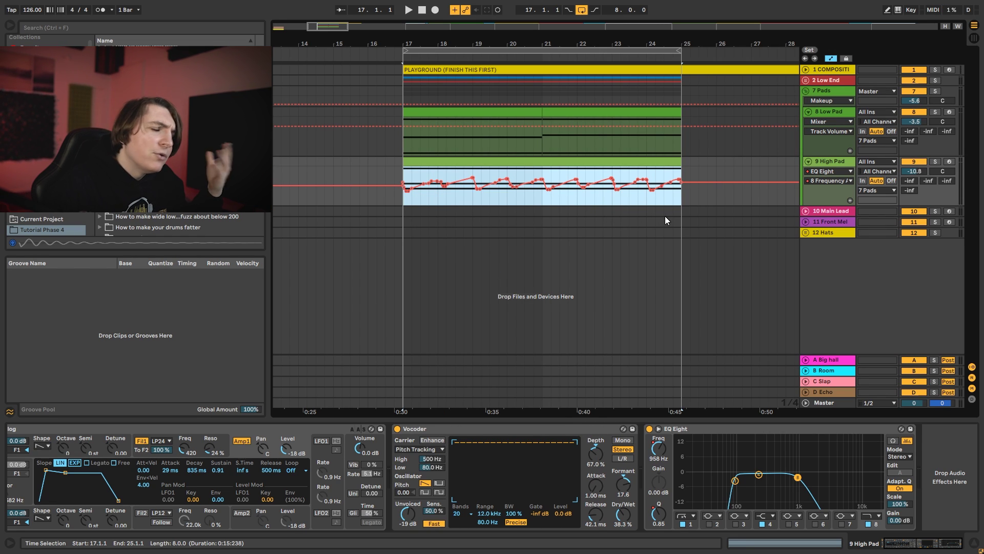
Simplify the High Pad's recorded EQ Eight band 8 resonance envelope from bar 17 to bar 25 and play the loop.
{"action": "left_click", "coordinate": [841, 181]}
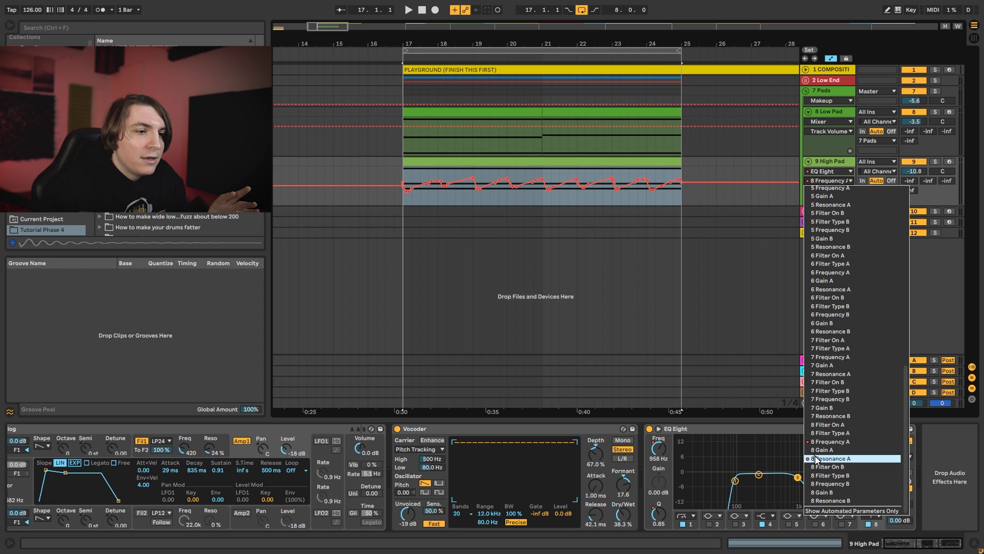
{"action": "left_click", "coordinate": [831, 459]}
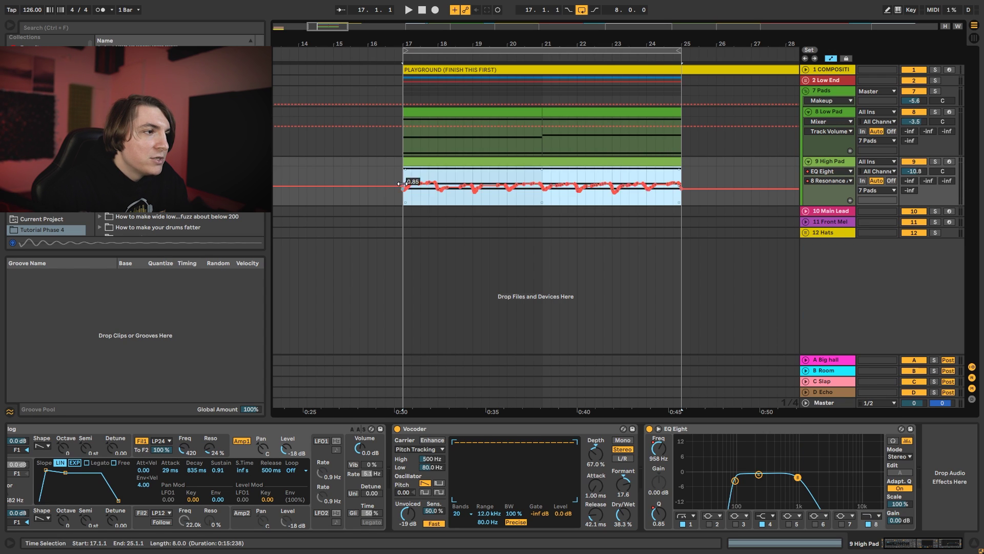
{"action": "left_click_drag", "start_coordinate": [404, 211], "coordinate": [682, 185]}
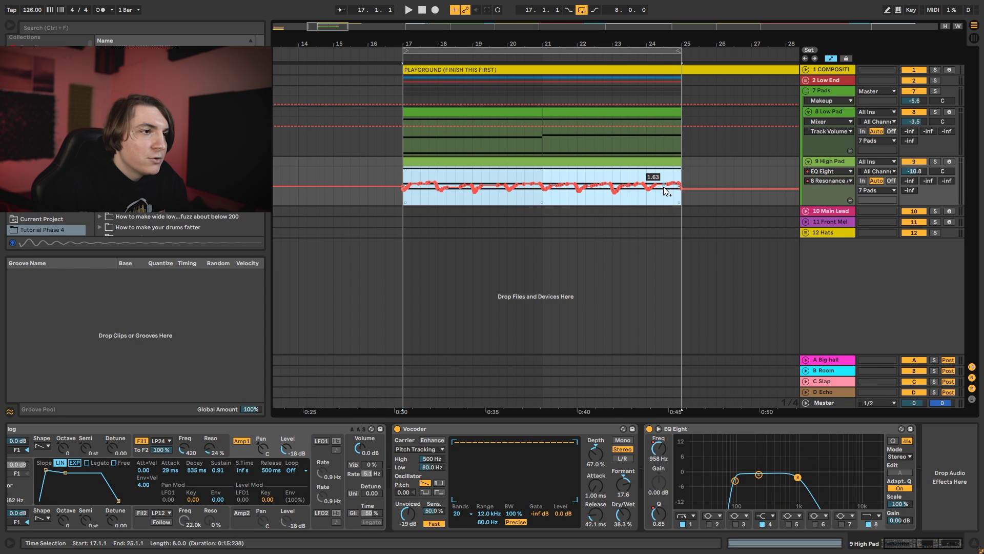
{"action": "right_click", "coordinate": [666, 188]}
{"action": "left_click", "coordinate": [715, 271]}
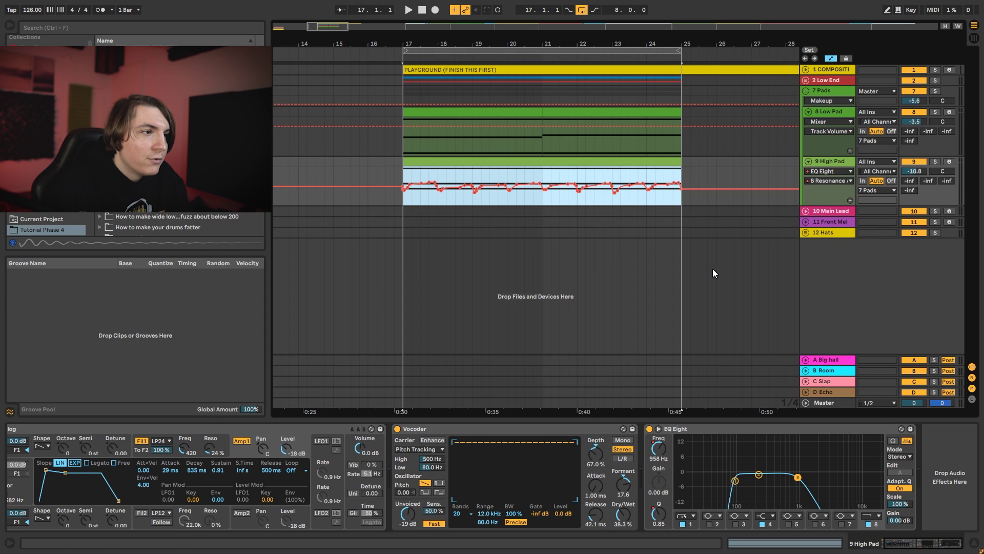
{"action": "key", "text": "space"}
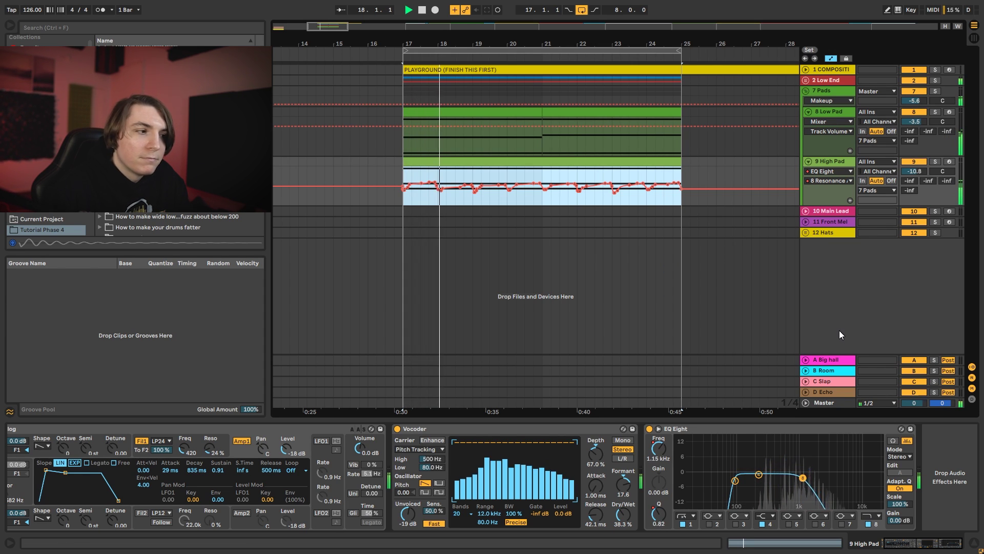
Transpose the middle F3 note of the High Pad clip up an octave, audition it, and delete the note.
{"action": "double_click", "coordinate": [530, 163]}
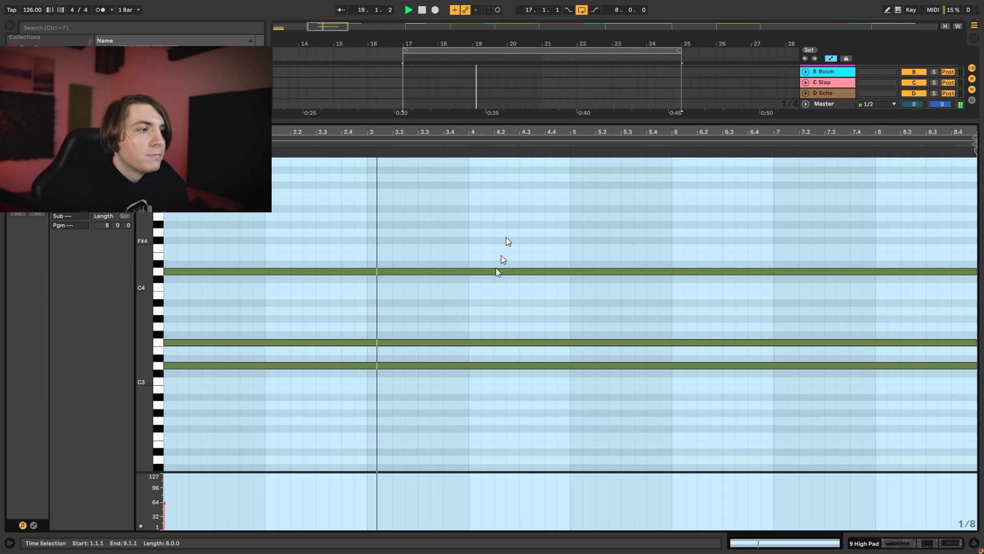
{"action": "left_click", "coordinate": [365, 342]}
{"action": "key", "text": "shift+Up"}
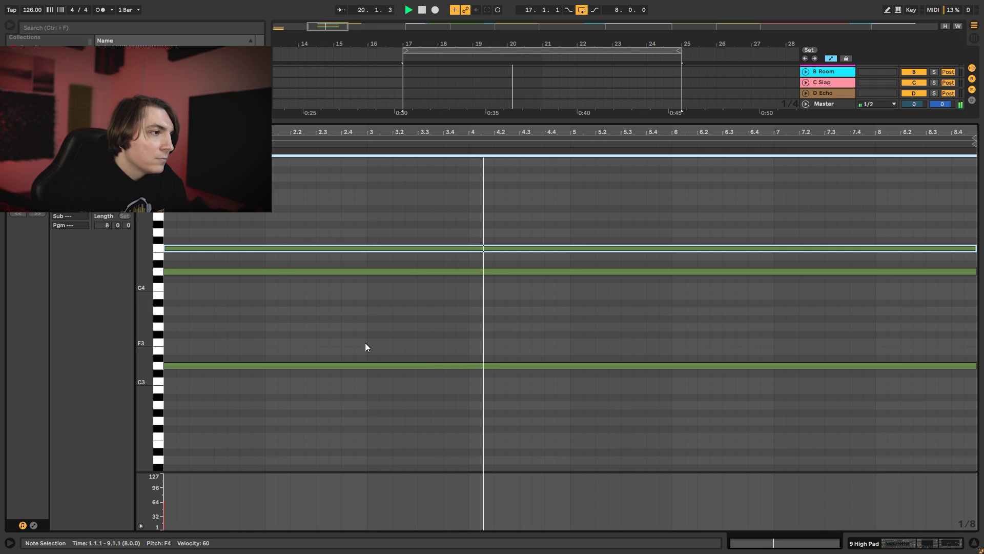
{"action": "key", "text": "space"}
{"action": "key", "text": "space"}
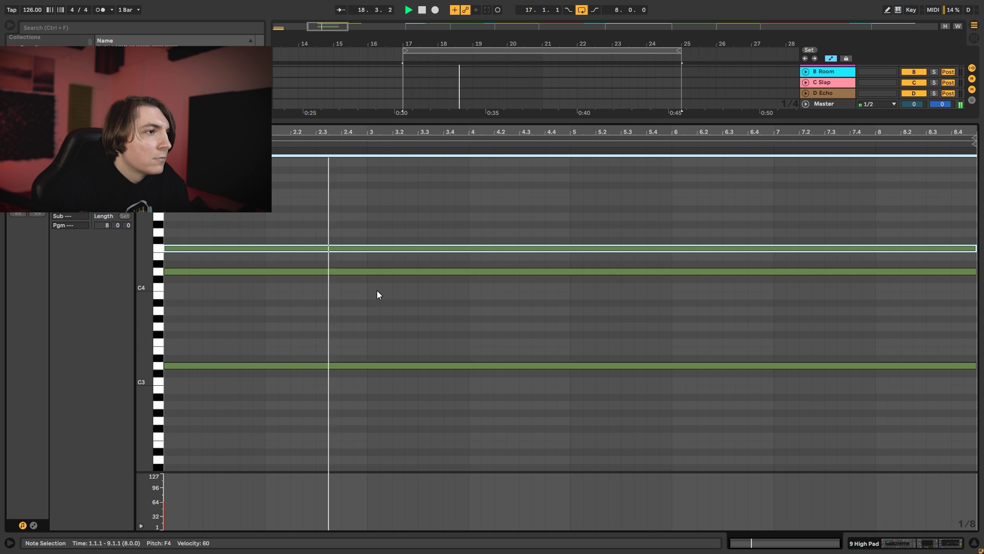
{"action": "key", "text": "Delete"}
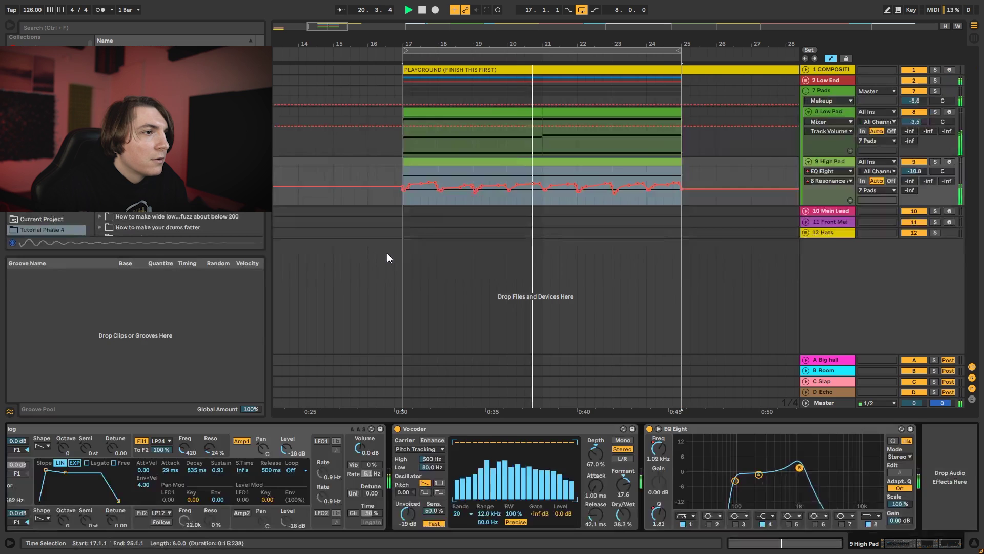
{"action": "key", "text": "shift+Tab"}
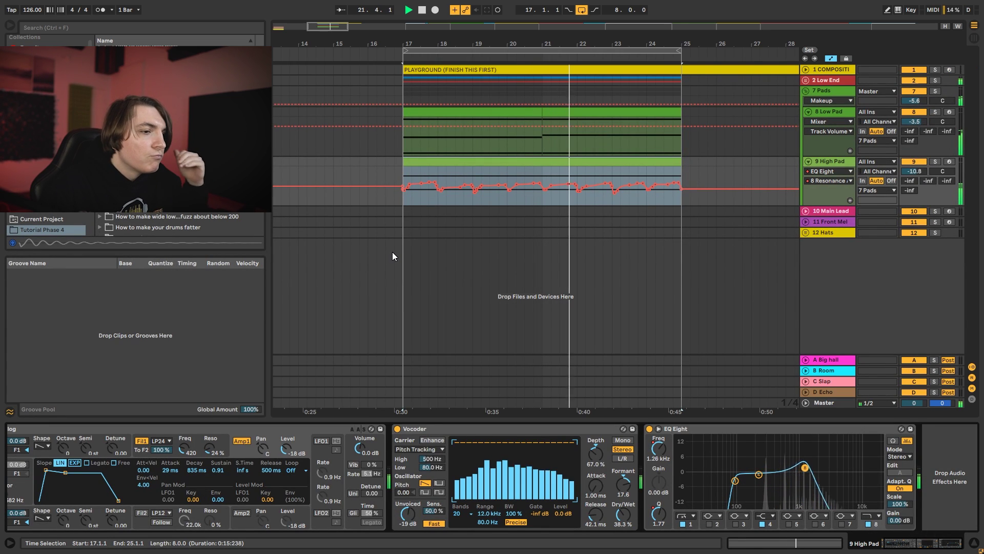
{"action": "key", "text": "space"}
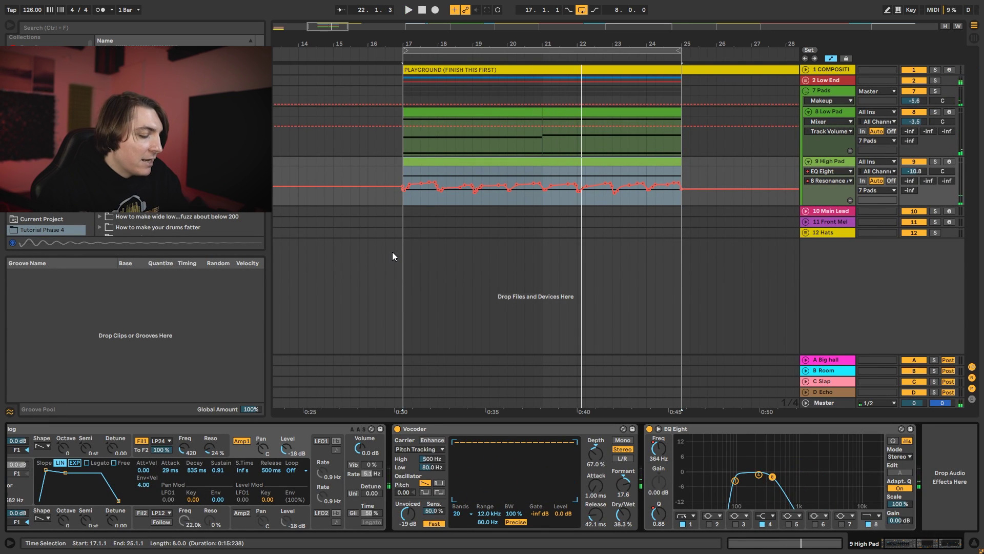
{"action": "key", "text": "ctrl+f"}
{"action": "type", "text": "rev"}
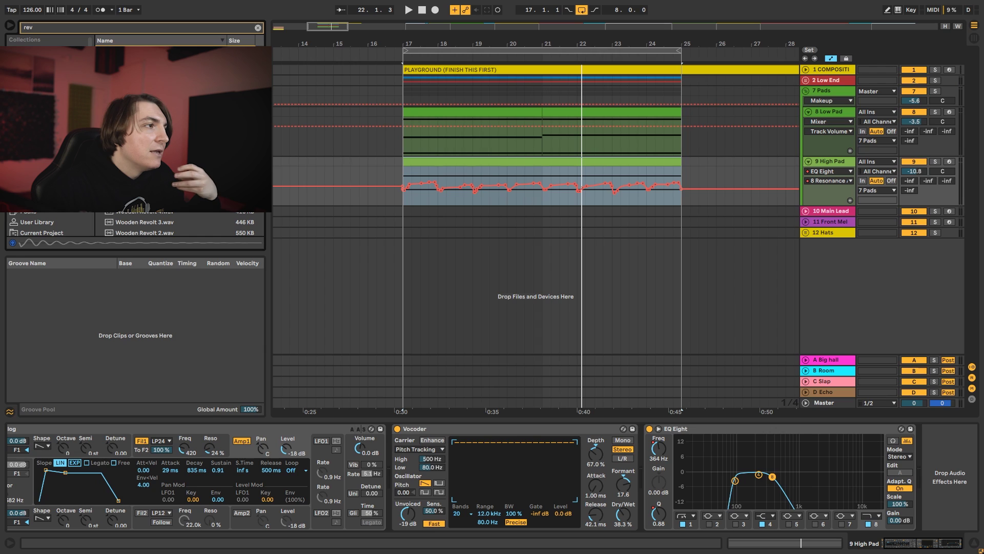
{"action": "left_click_drag", "start_coordinate": [126, 51], "coordinate": [955, 460]}
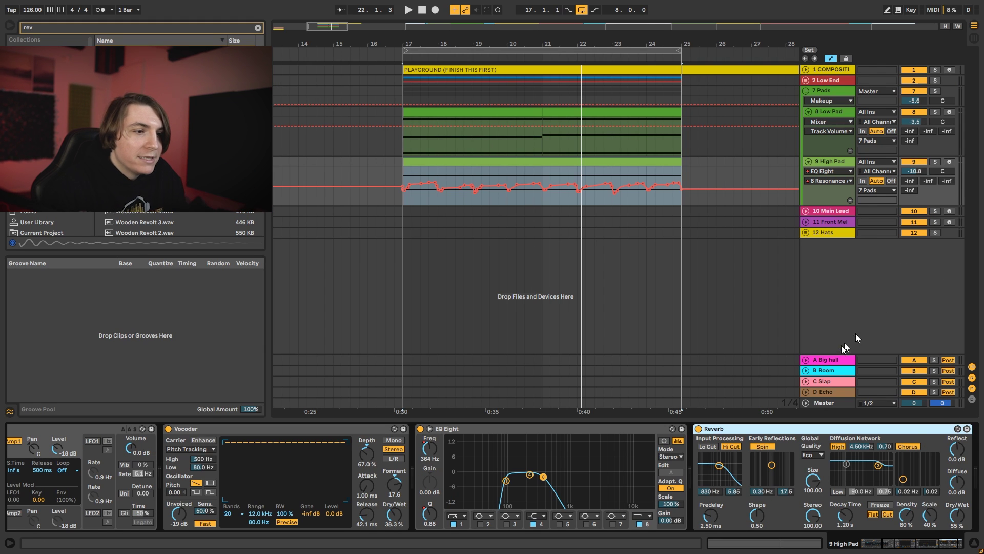
{"action": "key", "text": "space"}
{"action": "left_click_drag", "start_coordinate": [720, 465], "coordinate": [725, 466]}
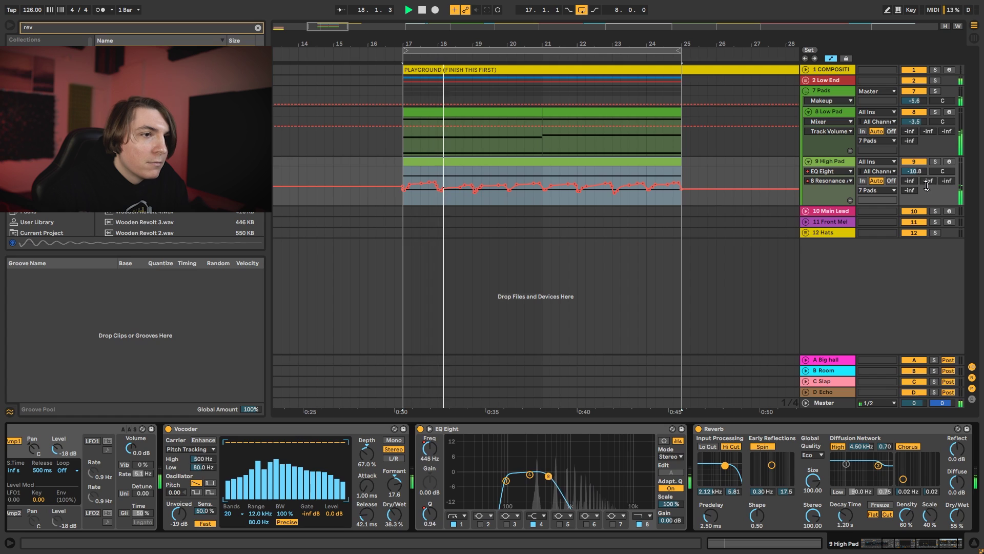
Lower the High Pad volume to -14.9 dB and set the Reverb's Reflect level to -1.5 dB and Diffuse level to 0.8 dB.
{"action": "left_click_drag", "start_coordinate": [919, 172], "coordinate": [919, 175]}
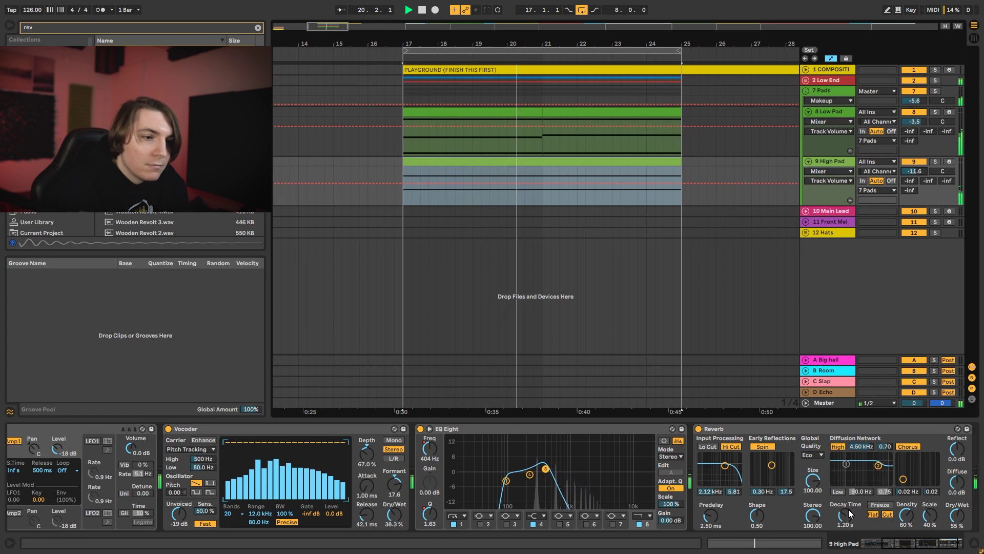
{"action": "mouse_move", "coordinate": [957, 482]}
{"action": "left_mouse_down"}
{"action": "mouse_move", "coordinate": [957, 452]}
{"action": "mouse_move", "coordinate": [956, 487]}
{"action": "left_mouse_up"}
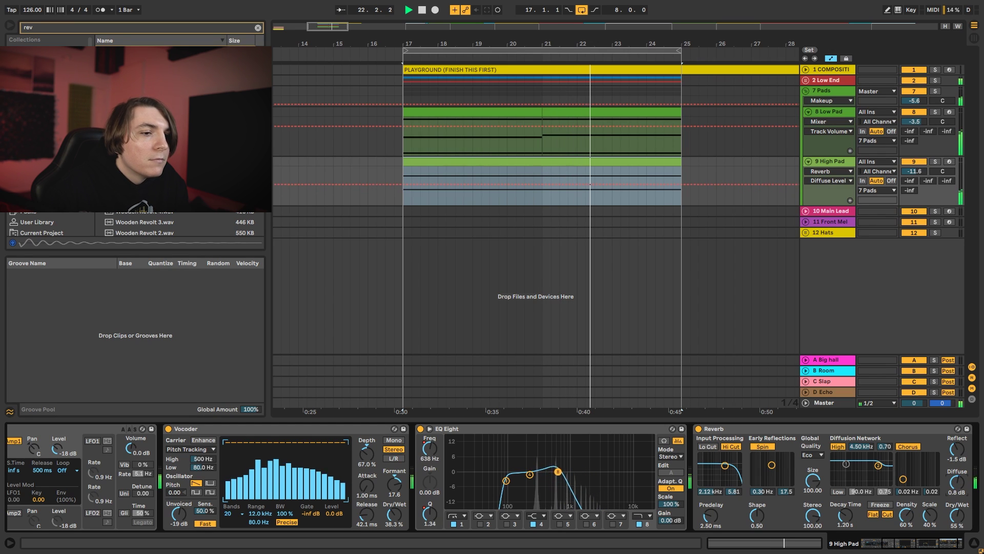
{"action": "left_click_drag", "start_coordinate": [915, 172], "coordinate": [915, 179]}
Insert a Delay between the High Pad's EQ Eight and Reverb, with its filter at 2.08 kHz and width 4.64.
{"action": "key", "text": "ctrl+f"}
{"action": "type", "text": "delay"}
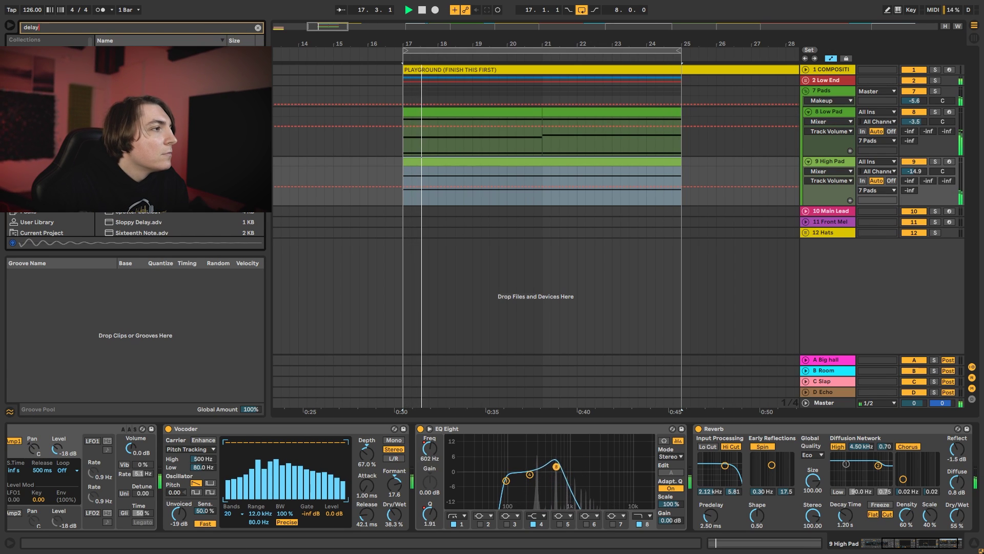
{"action": "left_click", "coordinate": [750, 464]}
{"action": "key", "text": "Return"}
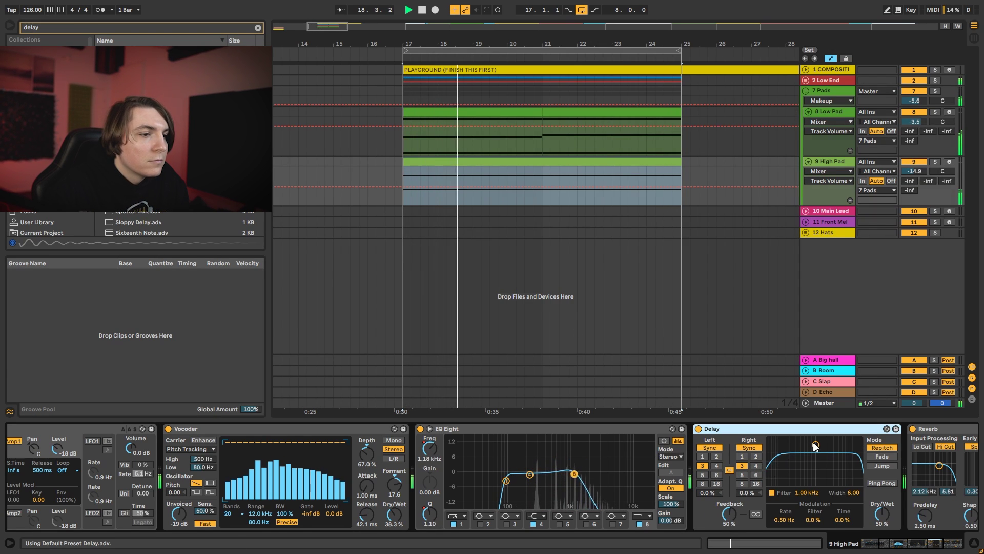
{"action": "left_click_drag", "start_coordinate": [816, 446], "coordinate": [813, 474]}
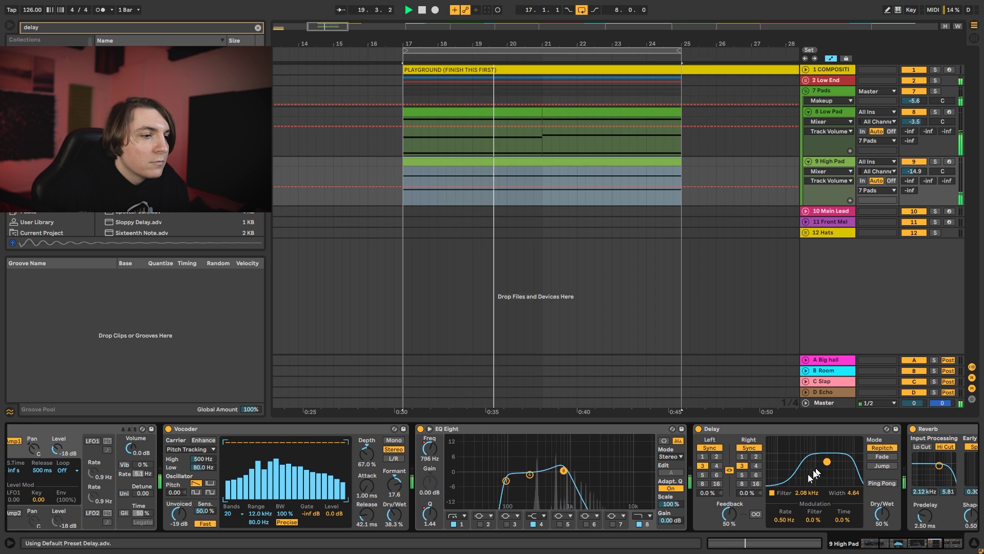
Set the Delay to one sixteenth with 17% feedback, Ping Pong on and 26% dry/wet, narrowing its filter to 1.34 kHz at width 3.07.
{"action": "left_click_drag", "start_coordinate": [727, 513], "coordinate": [727, 487]}
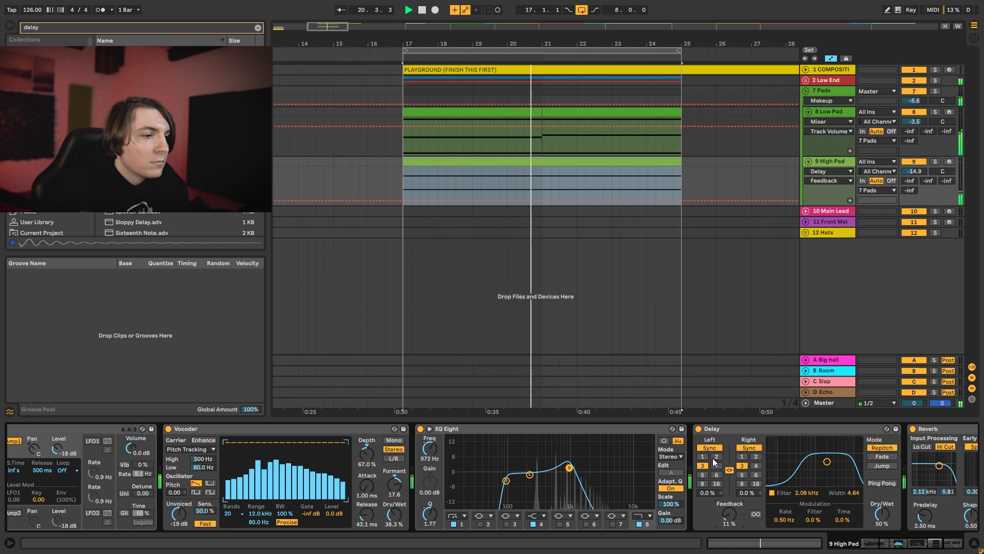
{"action": "left_click", "coordinate": [702, 456]}
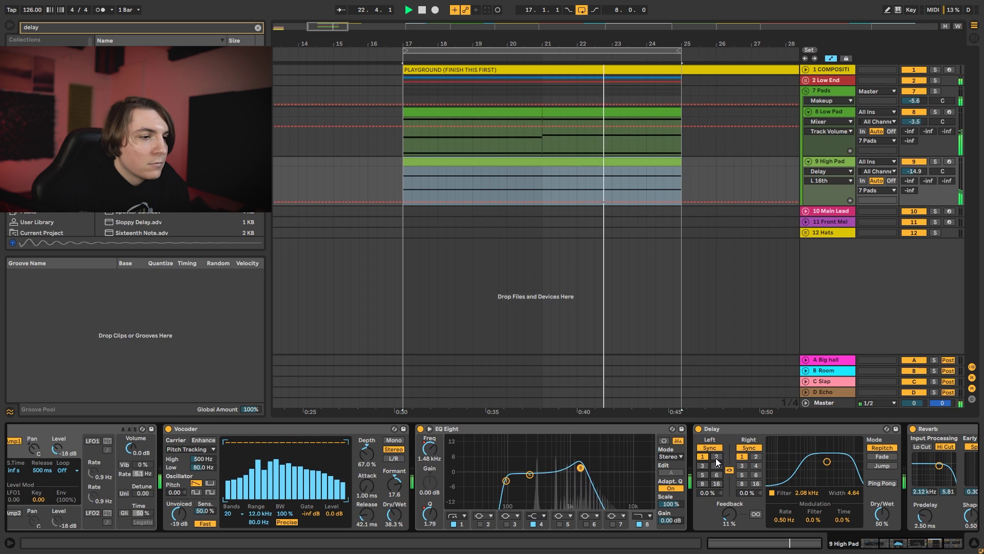
{"action": "left_click_drag", "start_coordinate": [728, 514], "coordinate": [728, 510]}
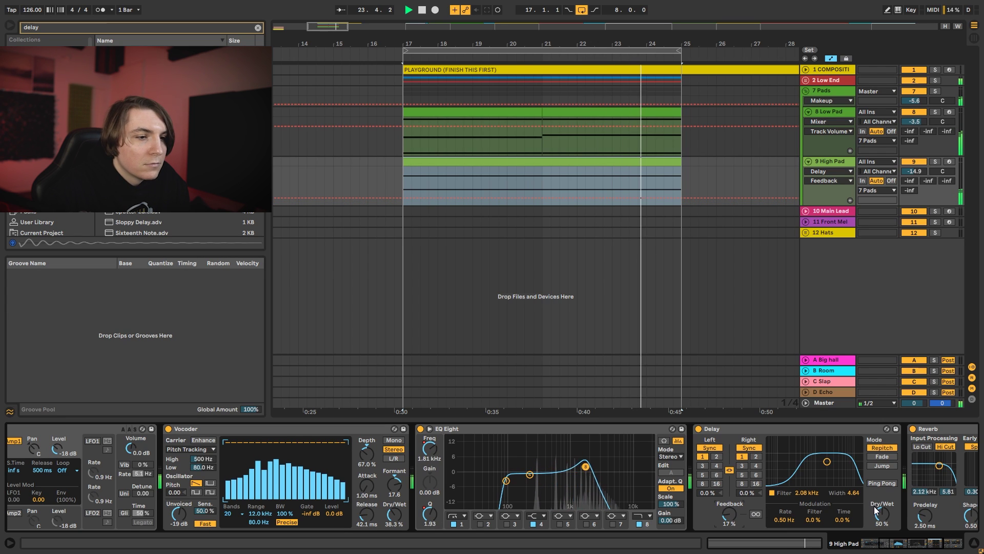
{"action": "left_click", "coordinate": [882, 483]}
{"action": "left_click_drag", "start_coordinate": [881, 514], "coordinate": [882, 525]}
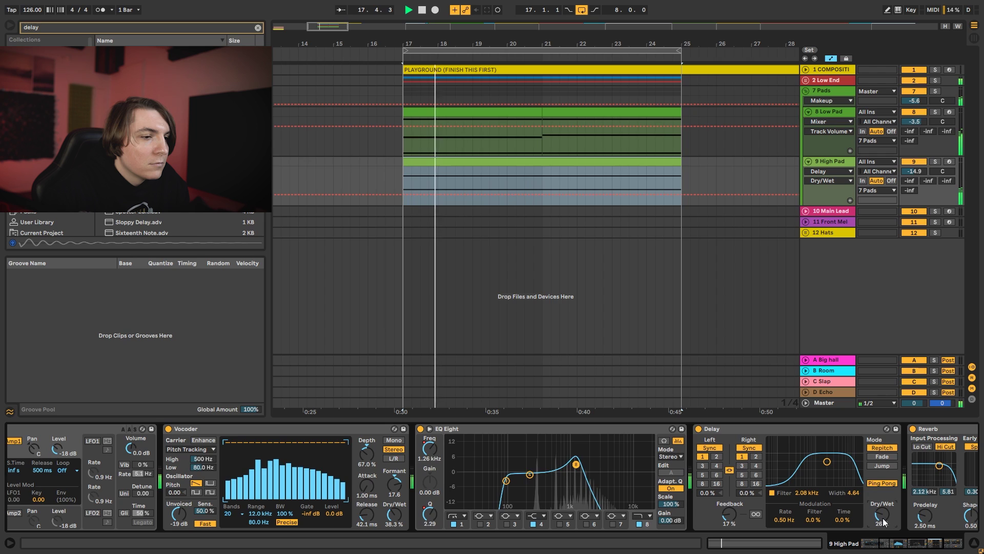
{"action": "left_click_drag", "start_coordinate": [827, 462], "coordinate": [821, 472]}
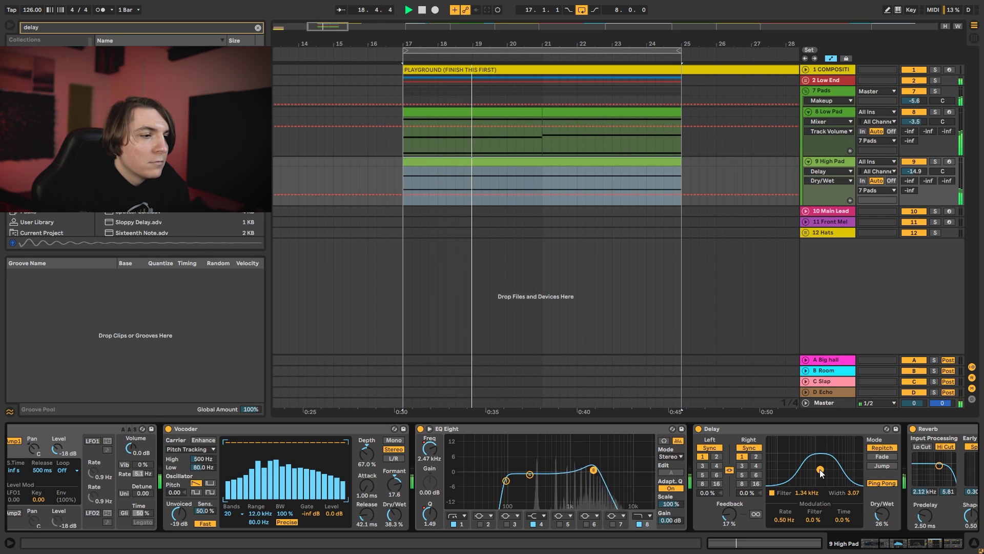
Raise the EQ Eight low cut to 182 Hz and add a second EQ Eight after the Reverb with a -5.83 dB high shelf at 1.29 kHz.
{"action": "left_click_drag", "start_coordinate": [510, 486], "coordinate": [526, 487]}
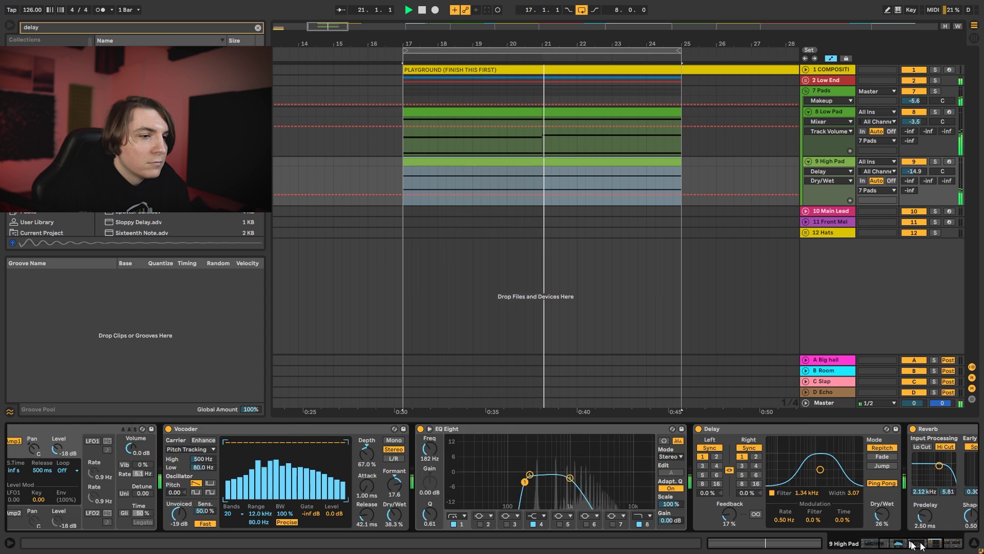
{"action": "left_click_drag", "start_coordinate": [911, 545], "coordinate": [935, 546]}
{"action": "key", "text": "space"}
{"action": "key", "text": "ctrl+f"}
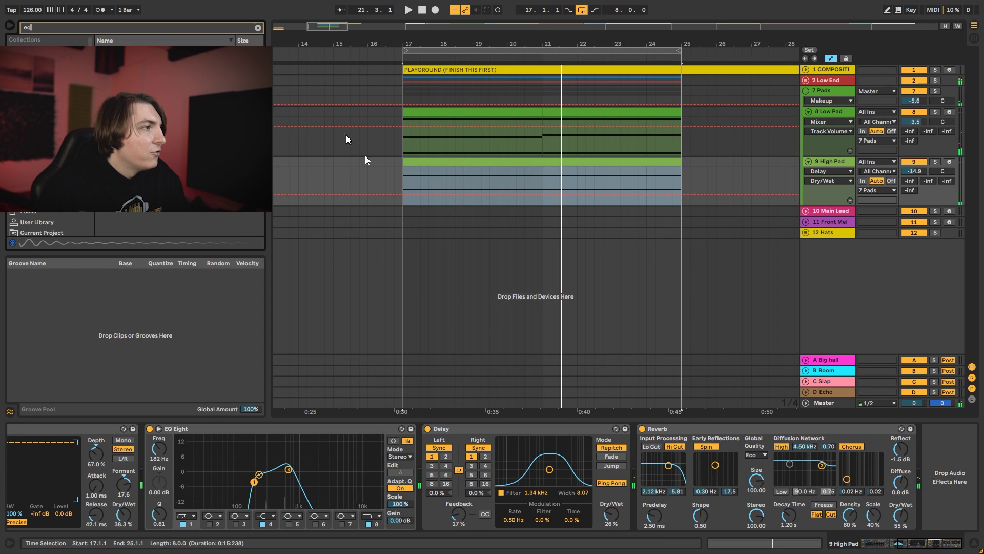
{"action": "left_click_drag", "start_coordinate": [931, 460], "coordinate": [931, 459]}
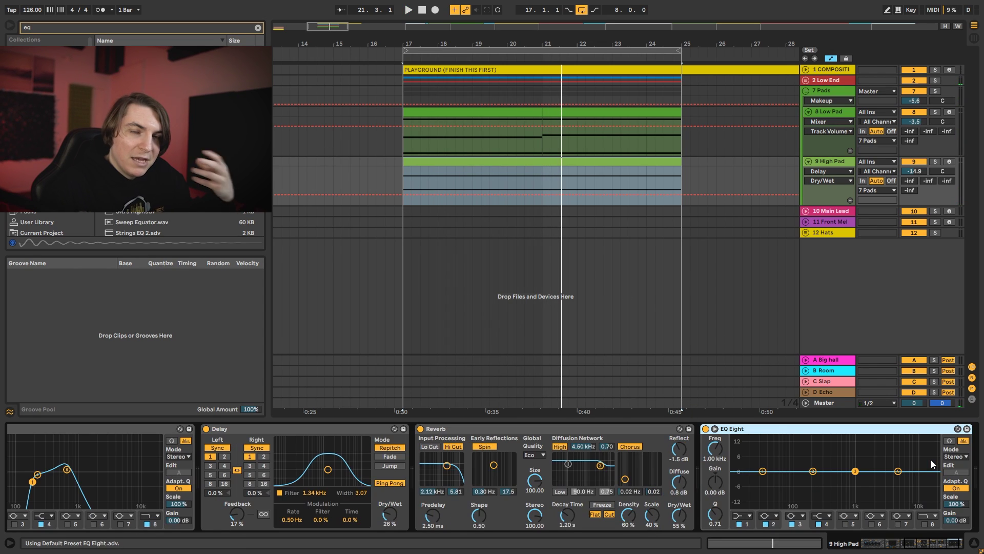
{"action": "key", "text": "space"}
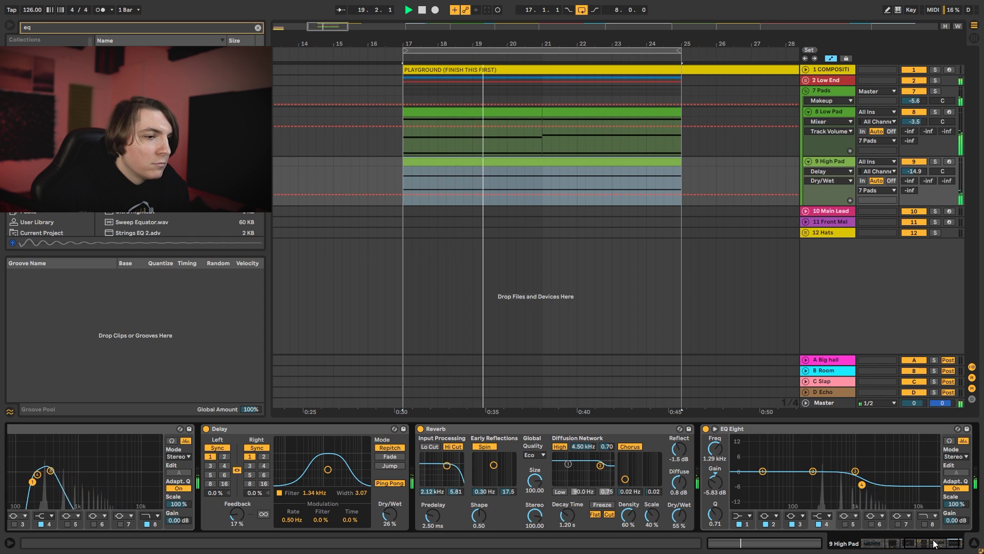
Set Analog's filter 1 resonance to 33%, and the Vocoder's depth to 78%, release to 33.4 ms and dry/wet to 32%.
{"action": "left_click_drag", "start_coordinate": [934, 545], "coordinate": [900, 548]}
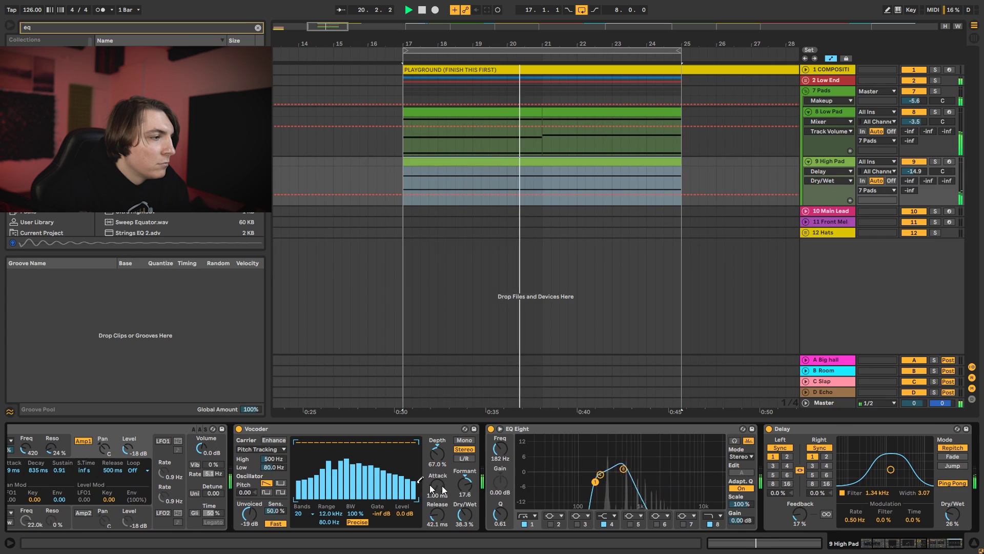
{"action": "left_click_drag", "start_coordinate": [51, 449], "coordinate": [51, 444]}
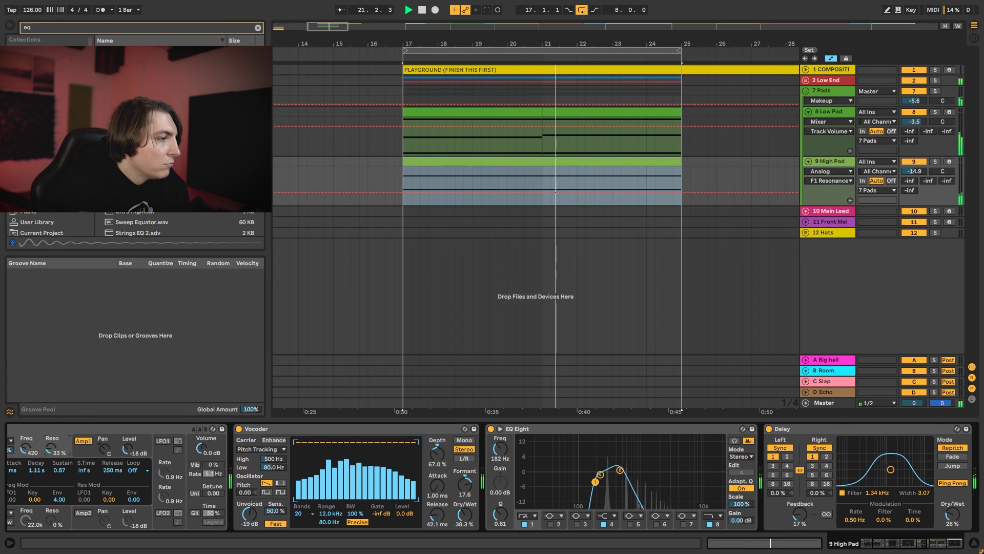
{"action": "left_click_drag", "start_coordinate": [438, 454], "coordinate": [437, 447]}
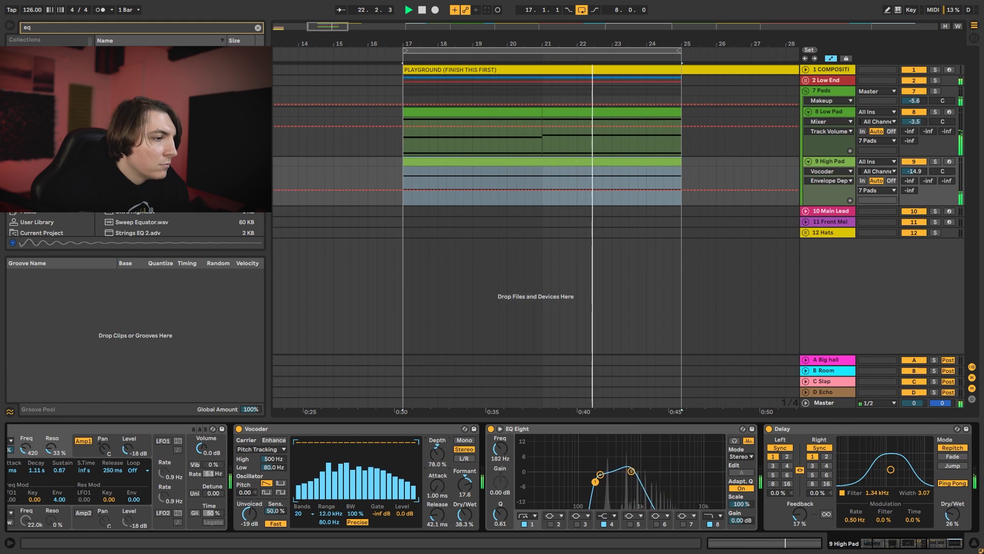
{"action": "left_click_drag", "start_coordinate": [465, 514], "coordinate": [438, 517]}
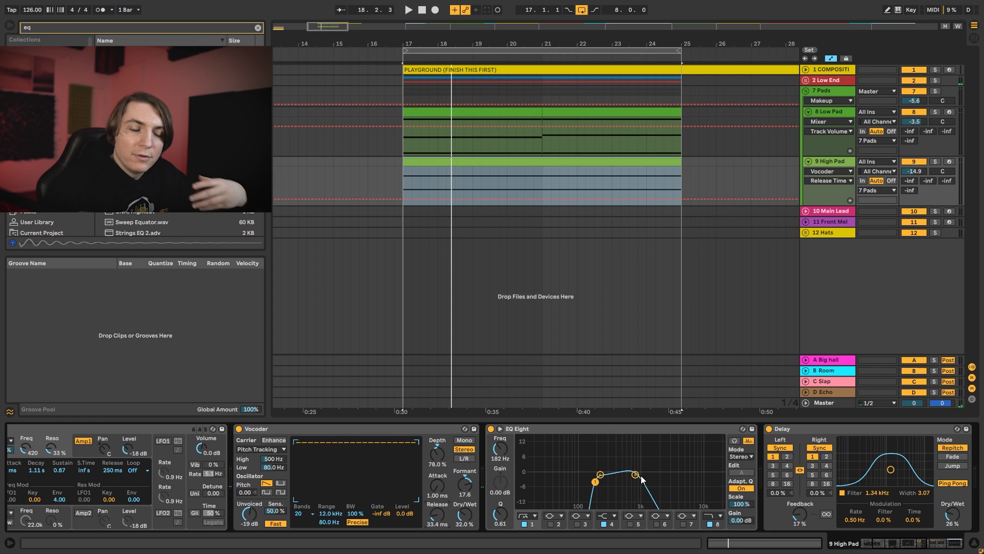
{"action": "left_click", "coordinate": [926, 548]}
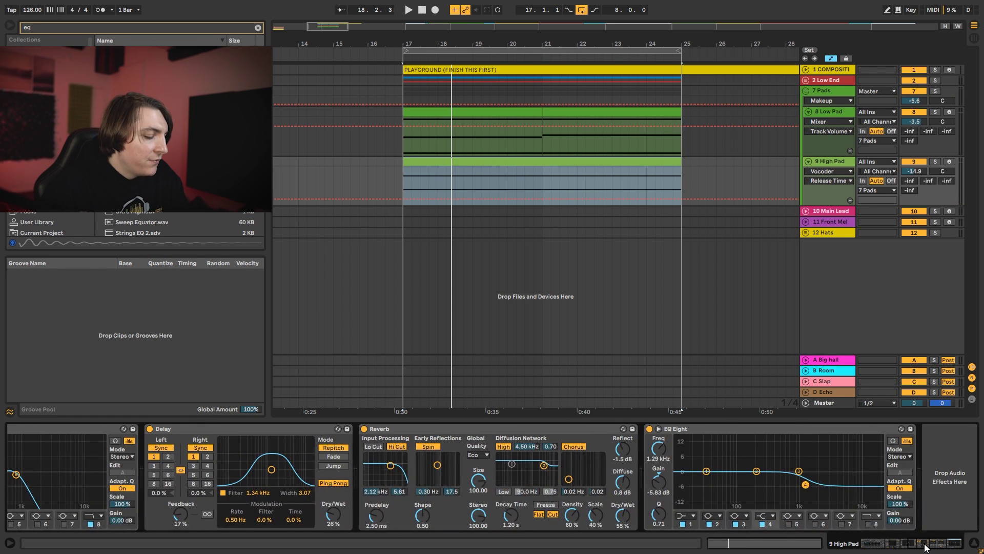
{"action": "key", "text": "ctrl+f"}
{"action": "type", "text": "glu"}
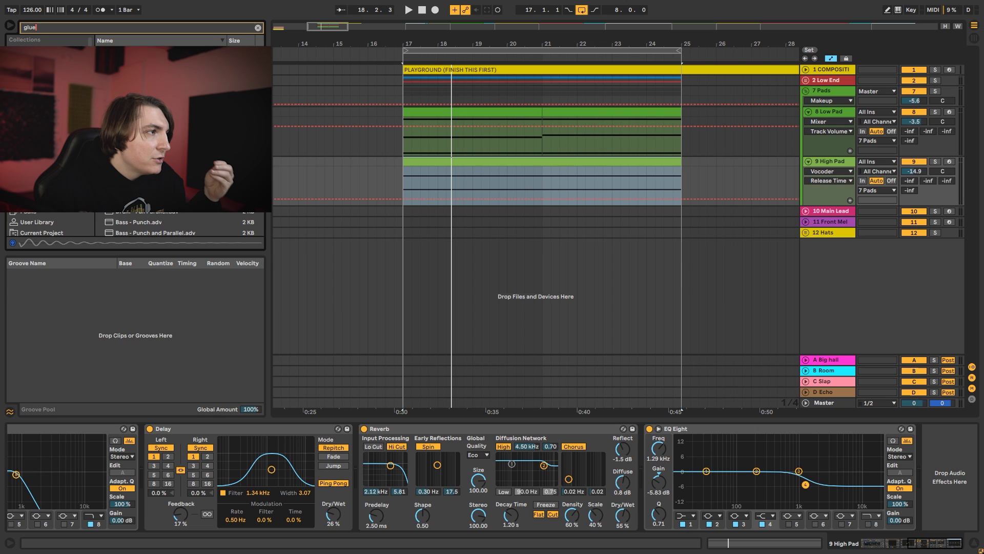
{"action": "left_click_drag", "start_coordinate": [820, 433], "coordinate": [889, 470]}
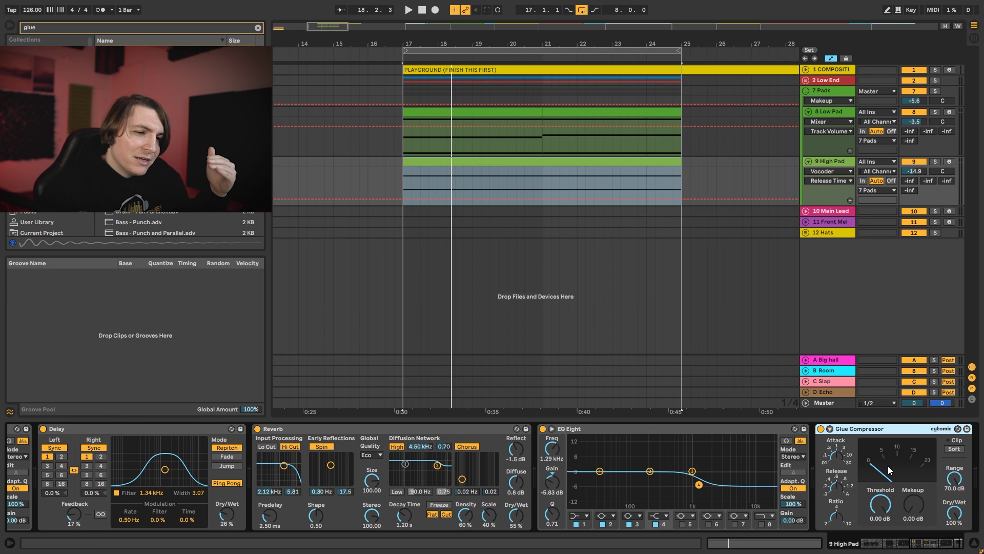
Set the High Pad's Glue Compressor threshold to -26.0 dB and its makeup gain to 1.27 dB during playback.
{"action": "left_click_drag", "start_coordinate": [884, 511], "coordinate": [884, 544]}
{"action": "key", "text": "space"}
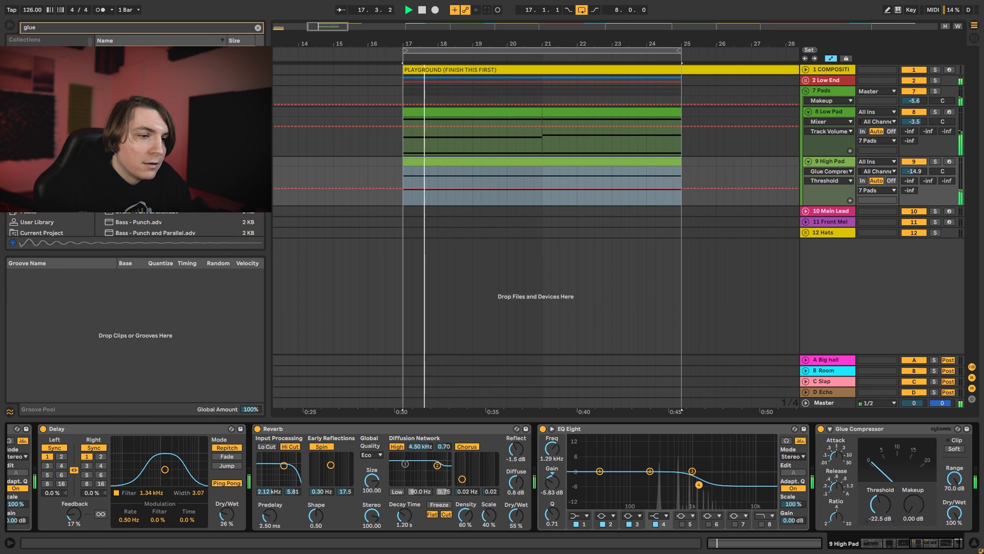
{"action": "left_click_drag", "start_coordinate": [917, 507], "coordinate": [881, 508]}
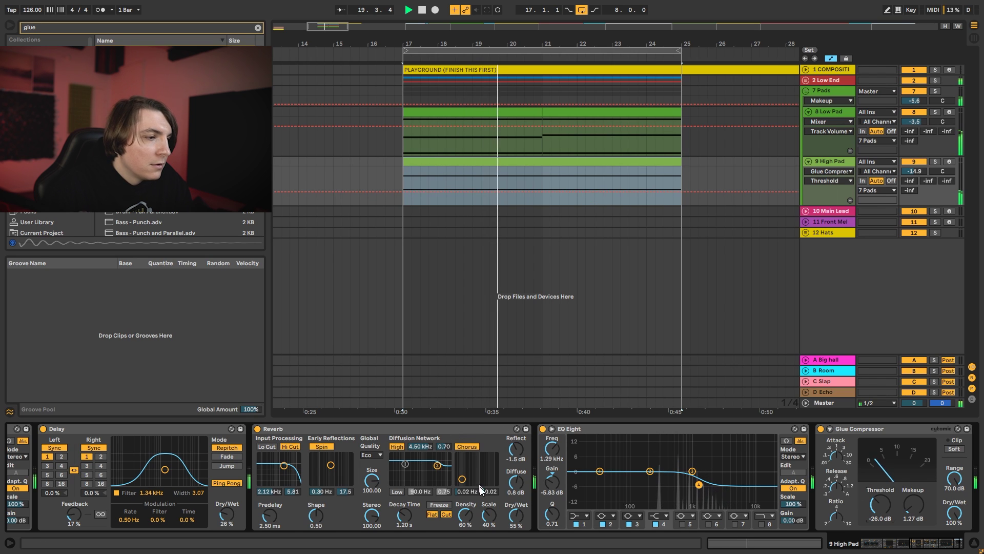
Set the High Pad Reverb's decay time to 2.52 s and its dry/wet to 52%.
{"action": "mouse_move", "coordinate": [416, 520]}
{"action": "left_mouse_down"}
{"action": "mouse_move", "coordinate": [416, 509]}
{"action": "mouse_move", "coordinate": [404, 516]}
{"action": "left_mouse_up"}
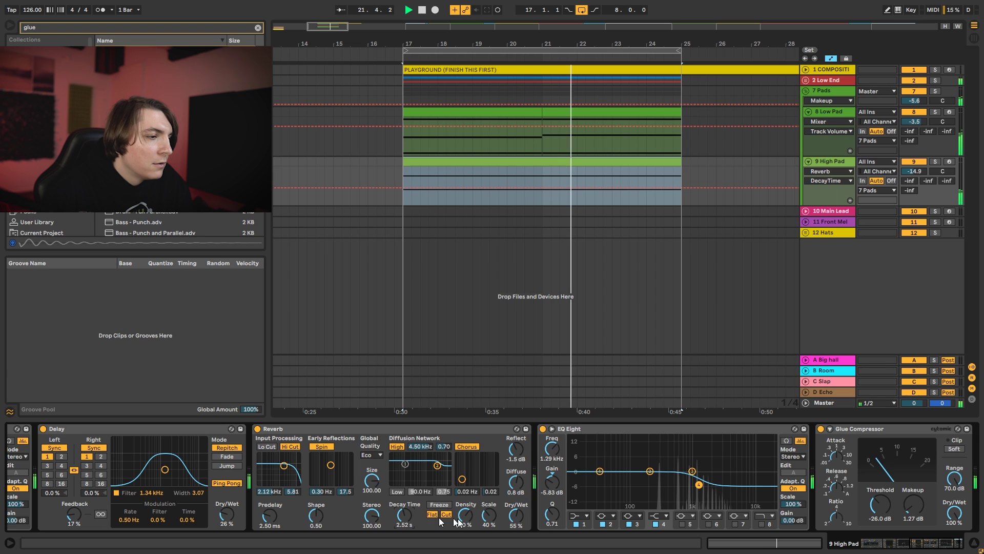
{"action": "left_click_drag", "start_coordinate": [516, 516], "coordinate": [516, 518]}
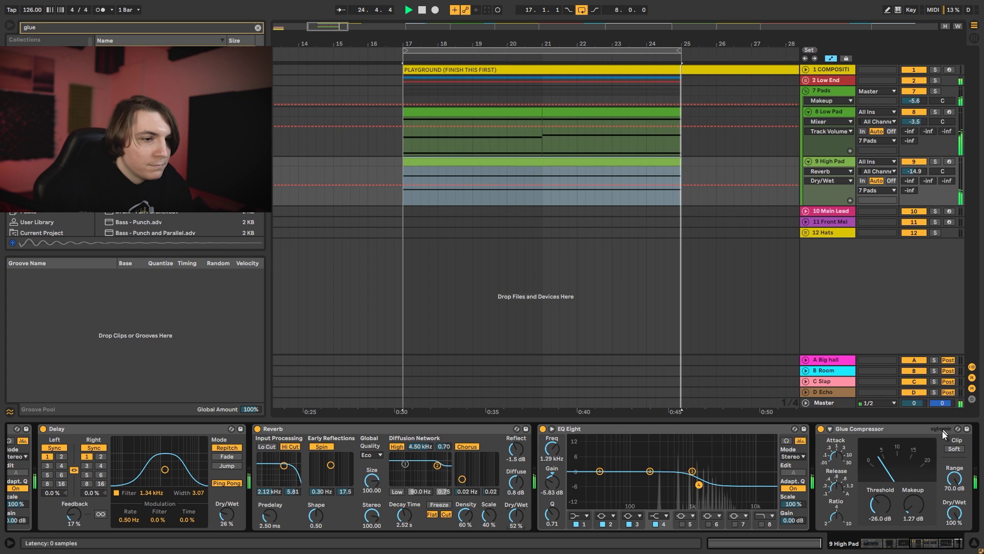
{"action": "key", "text": "space"}
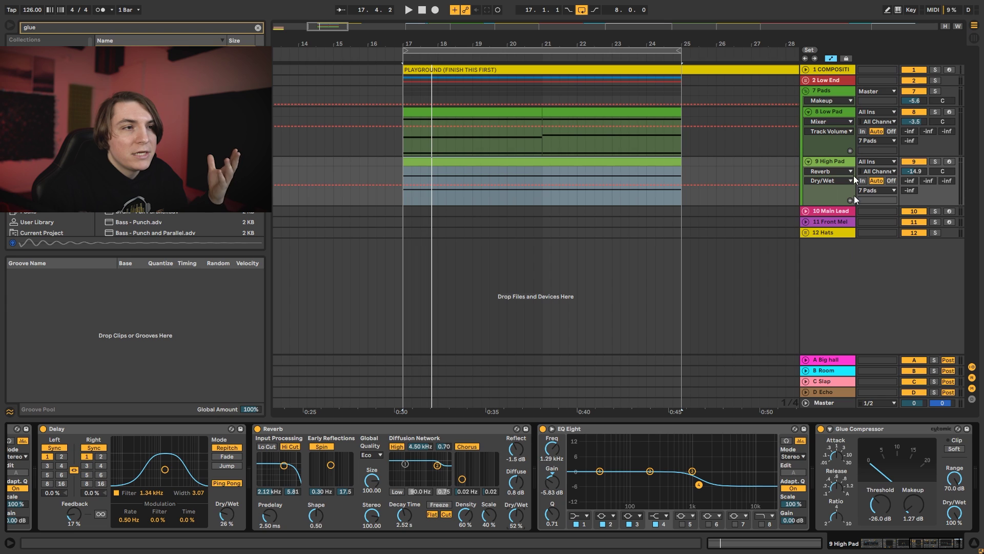
{"action": "left_click", "coordinate": [806, 91]}
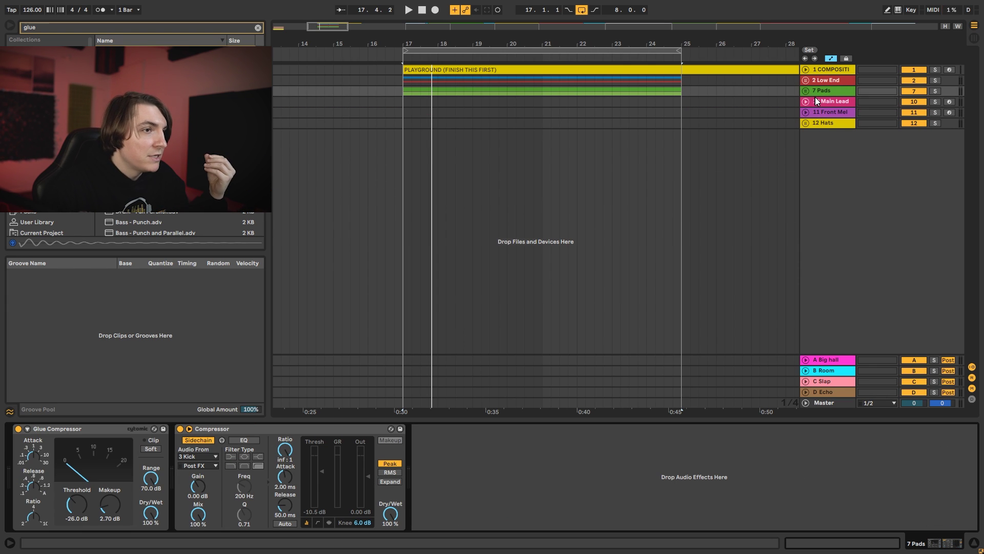
{"action": "left_click", "coordinate": [820, 93]}
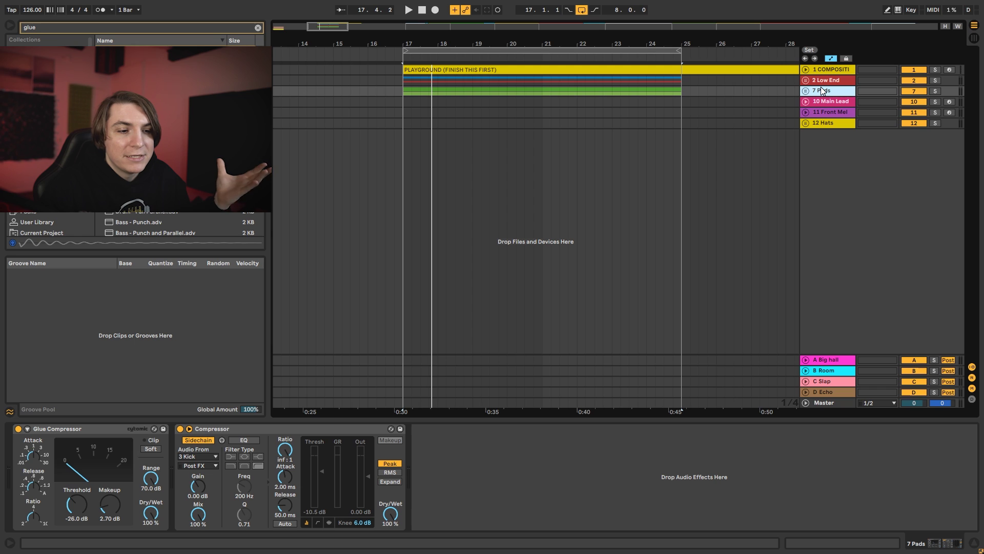
{"action": "left_click", "coordinate": [807, 92]}
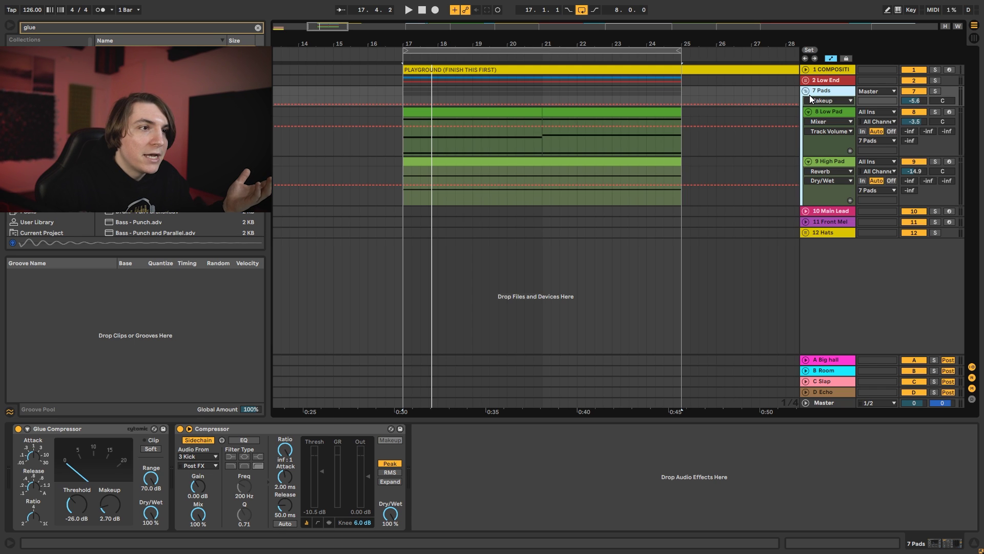
Duplicate the High Pad track and remove the Analog instrument from the copy.
{"action": "left_click", "coordinate": [831, 162]}
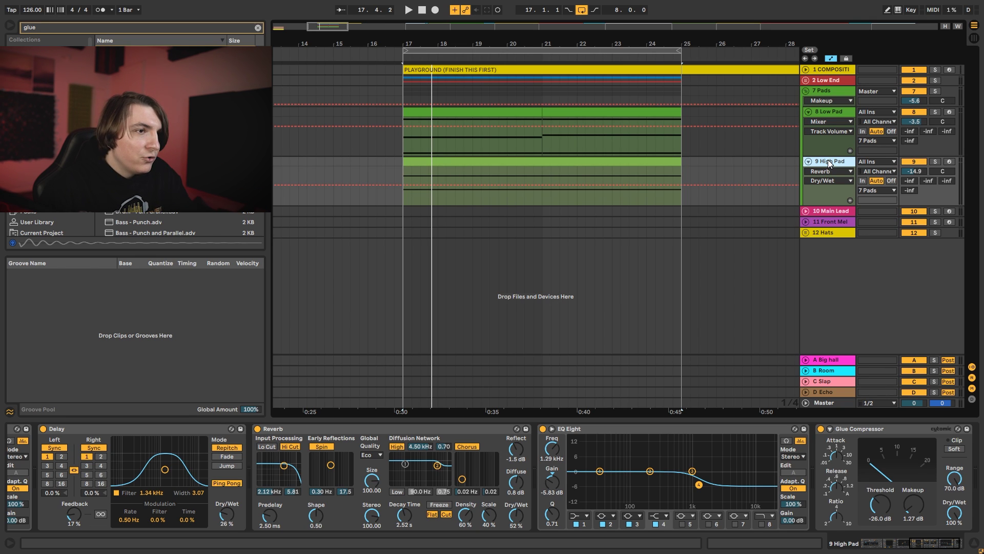
{"action": "key", "text": "ctrl+d"}
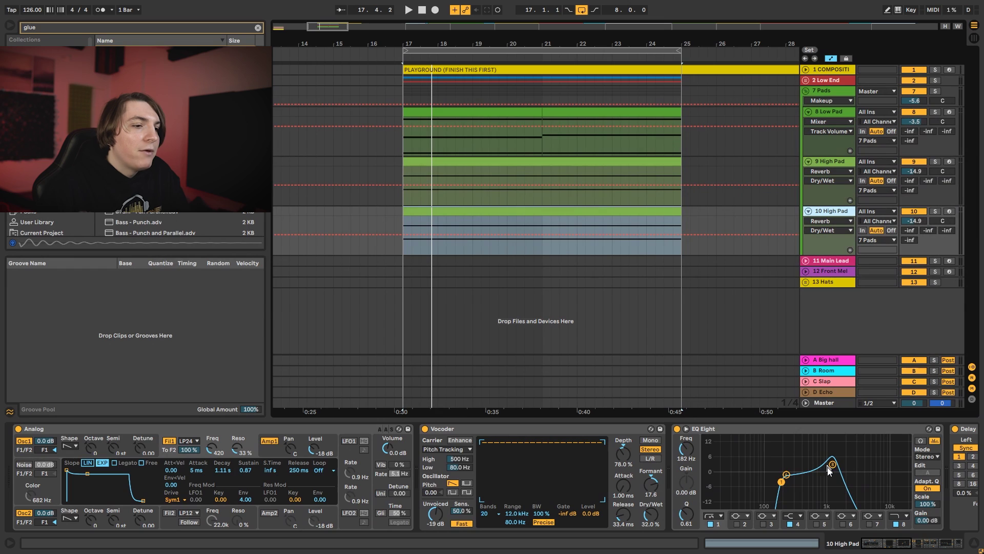
{"action": "left_click", "coordinate": [325, 428]}
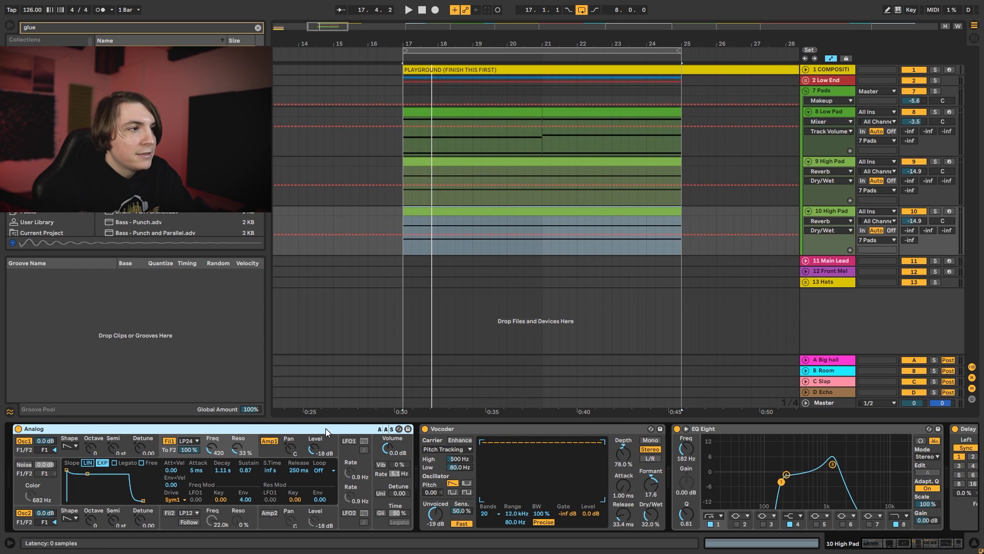
{"action": "key", "text": "Delete"}
Search the browser for "white" and load the Whitenoise Hat (Freeze)-3 sample as the duplicated High Pad's instrument.
{"action": "key", "text": "ctrl+f"}
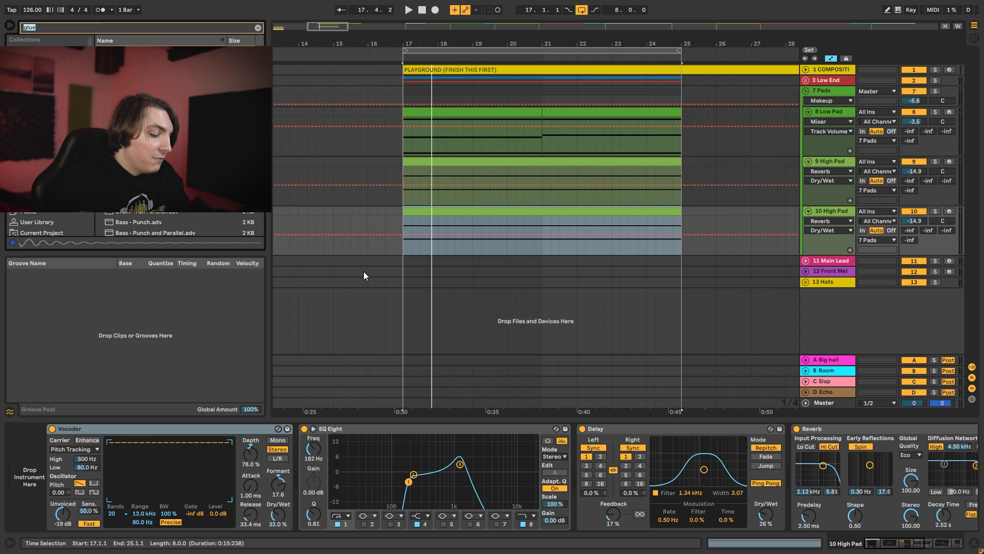
{"action": "type", "text": "white"}
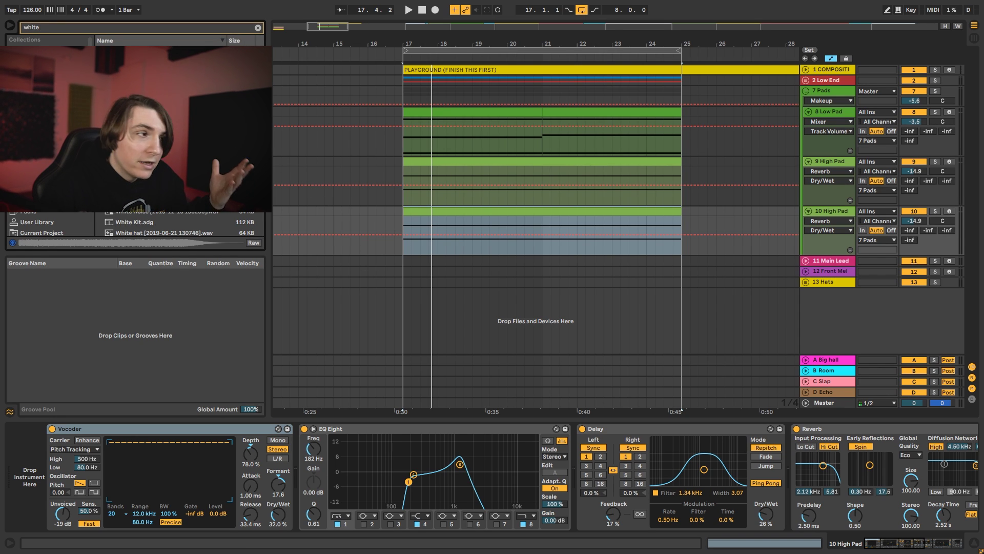
{"action": "double_click", "coordinate": [148, 154]}
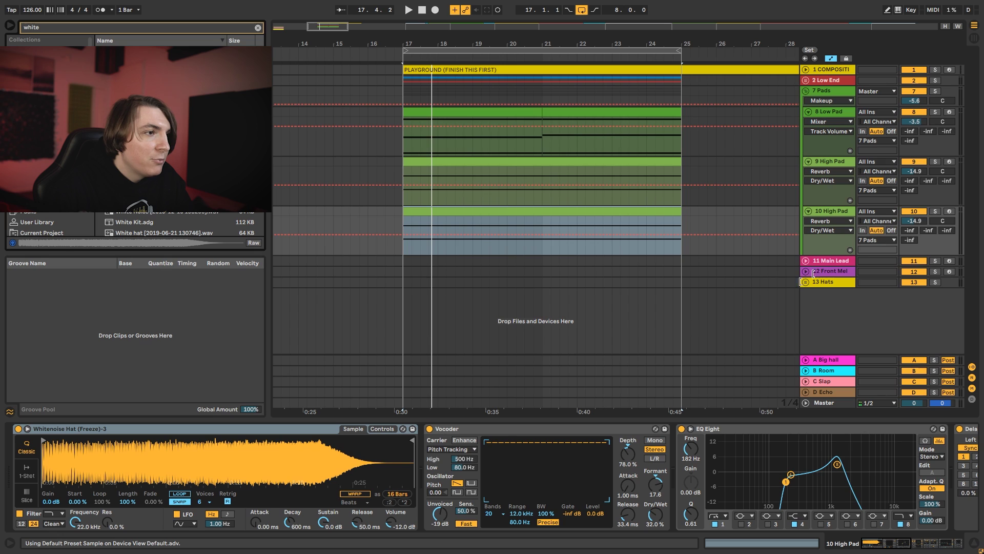
Solo the duplicated High Pad and set its track volume to -4.2 dB during playback.
{"action": "left_click", "coordinate": [936, 212]}
{"action": "key", "text": "space"}
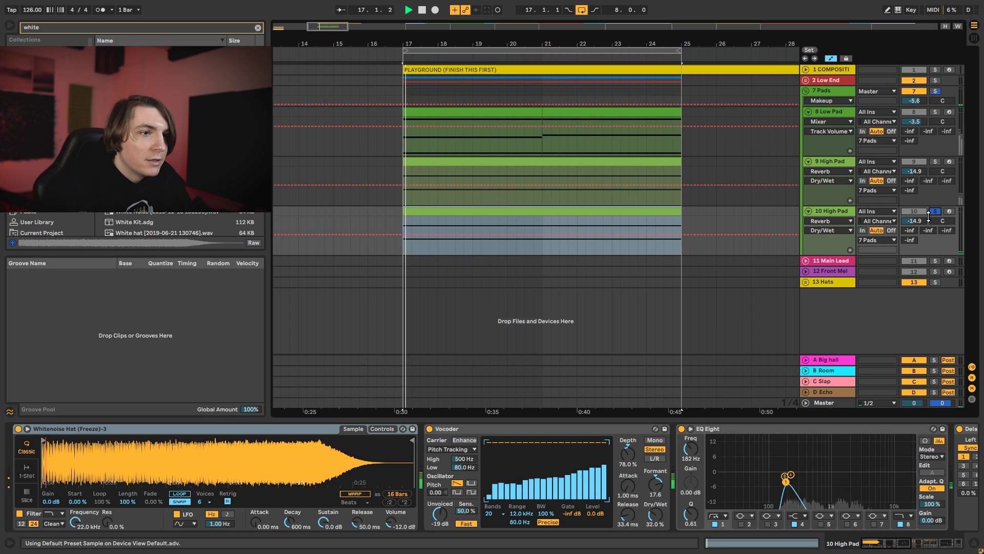
{"action": "mouse_move", "coordinate": [915, 221]}
{"action": "left_mouse_down"}
{"action": "mouse_move", "coordinate": [915, 203]}
{"action": "mouse_move", "coordinate": [919, 222]}
{"action": "left_mouse_up"}
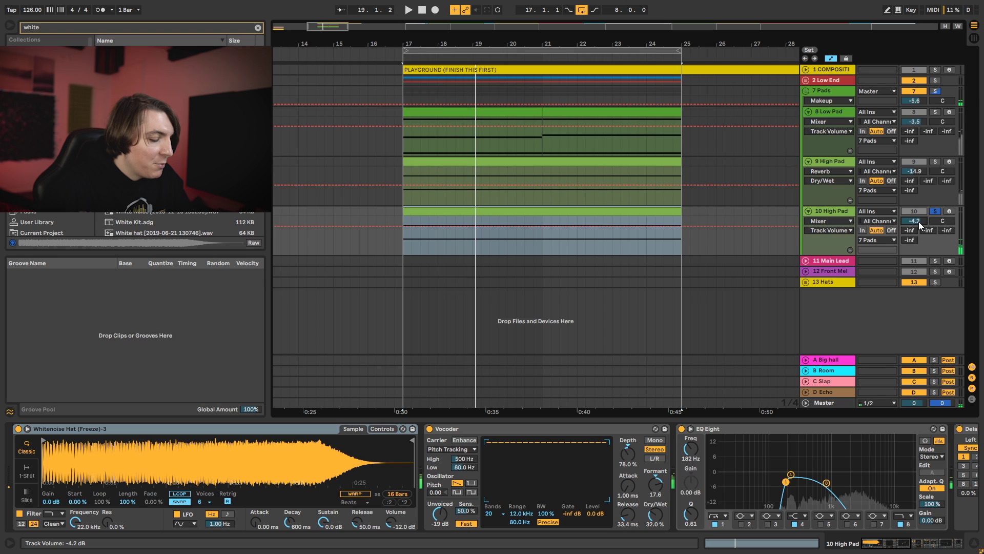
{"action": "key", "text": "space"}
Insert a Resonators device between the white noise sampler and the Vocoder, and switch the Vocoder off.
{"action": "key", "text": "ctrl+f"}
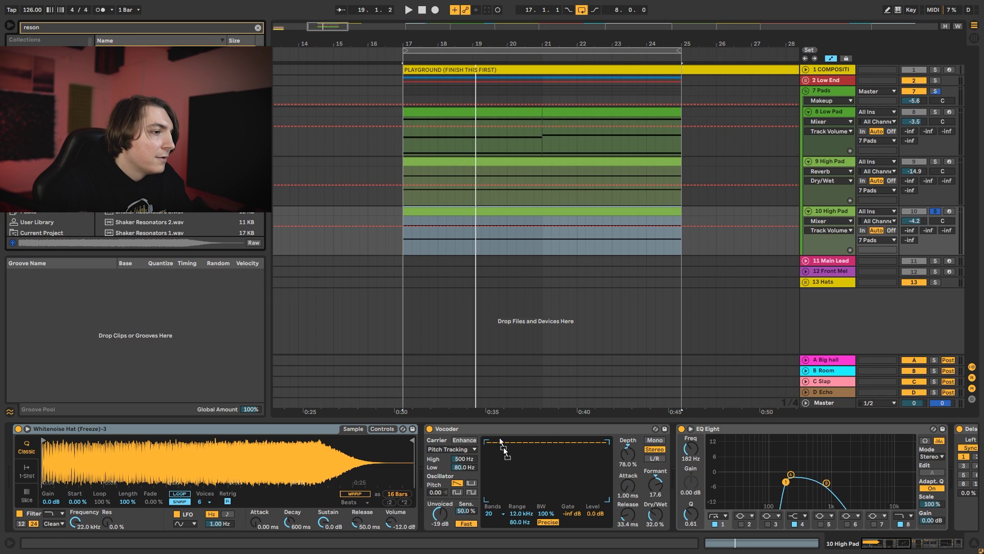
{"action": "left_click_drag", "start_coordinate": [502, 442], "coordinate": [480, 490]}
{"action": "left_click_drag", "start_coordinate": [501, 424], "coordinate": [513, 418]}
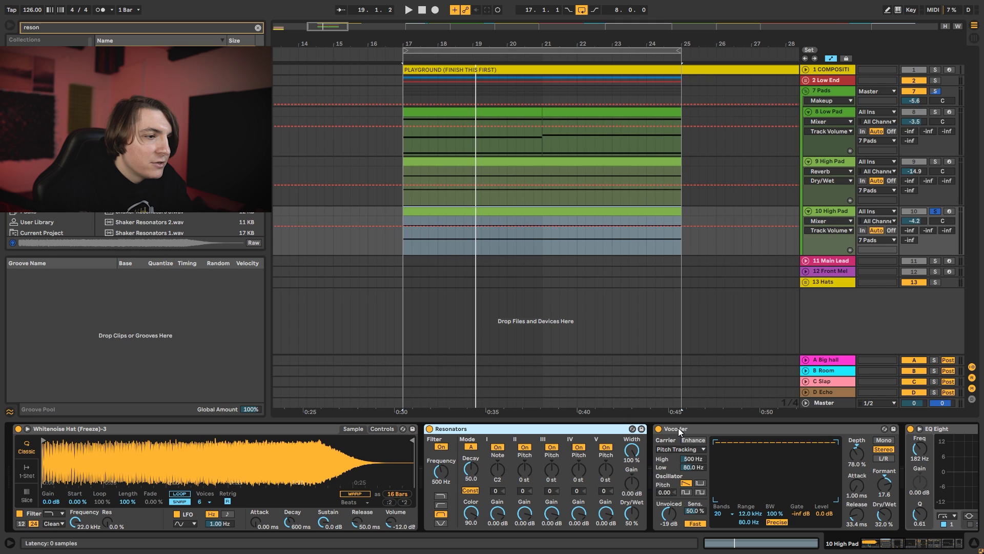
{"action": "left_click", "coordinate": [658, 429]}
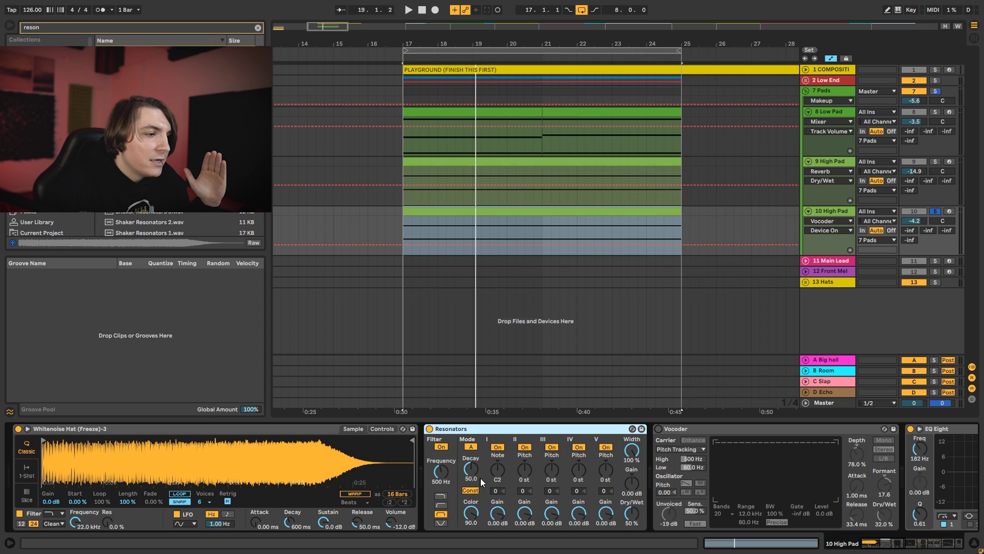
Tune Resonators to D2 with II at +12 st and III at +24 st, IV and V off, and filter frequency 477 Hz.
{"action": "left_click_drag", "start_coordinate": [498, 469], "coordinate": [497, 464]}
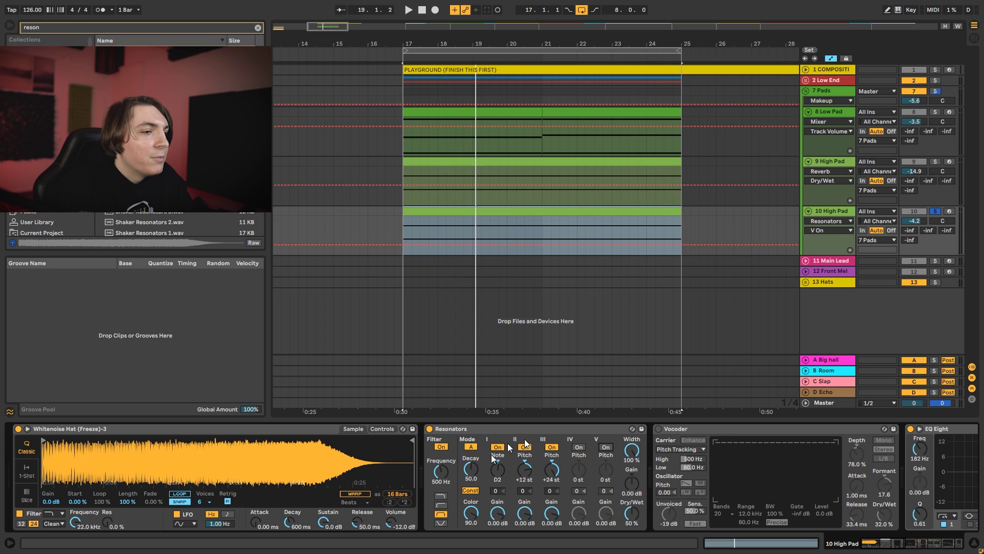
{"action": "key", "text": "space"}
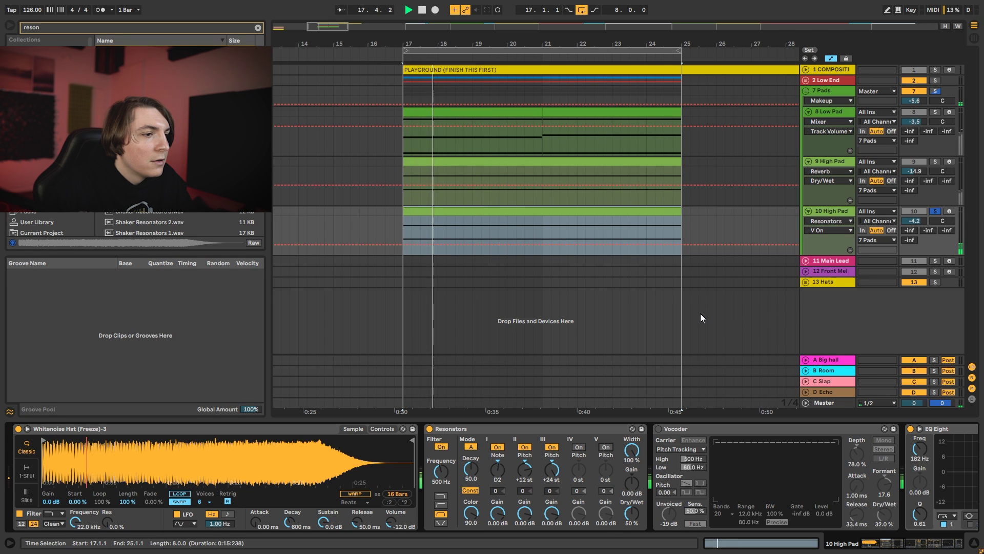
{"action": "left_click_drag", "start_coordinate": [441, 471], "coordinate": [440, 473]}
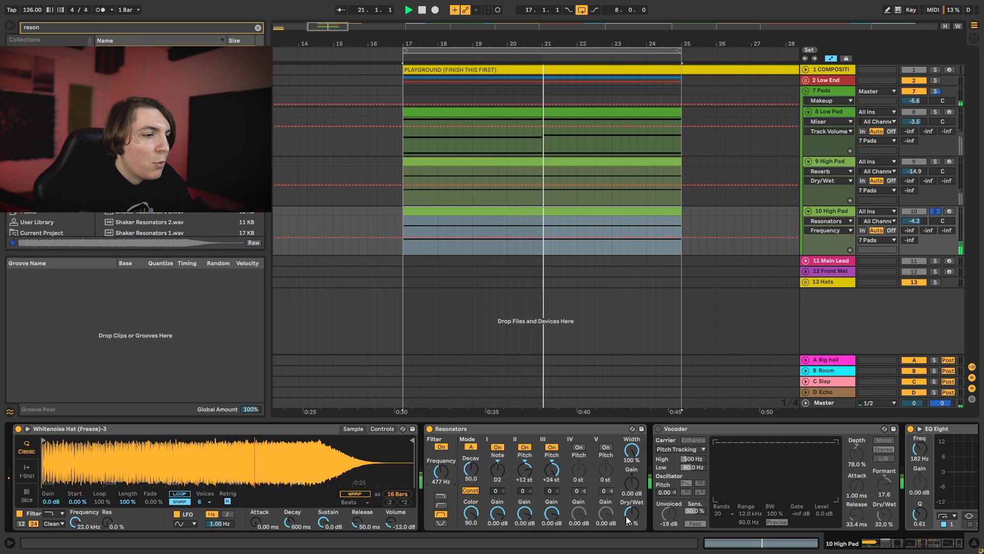
Unsolo the duplicated High Pad and set the Resonators dry/wet to 68% against the full mix.
{"action": "left_click_drag", "start_coordinate": [632, 513], "coordinate": [632, 500]}
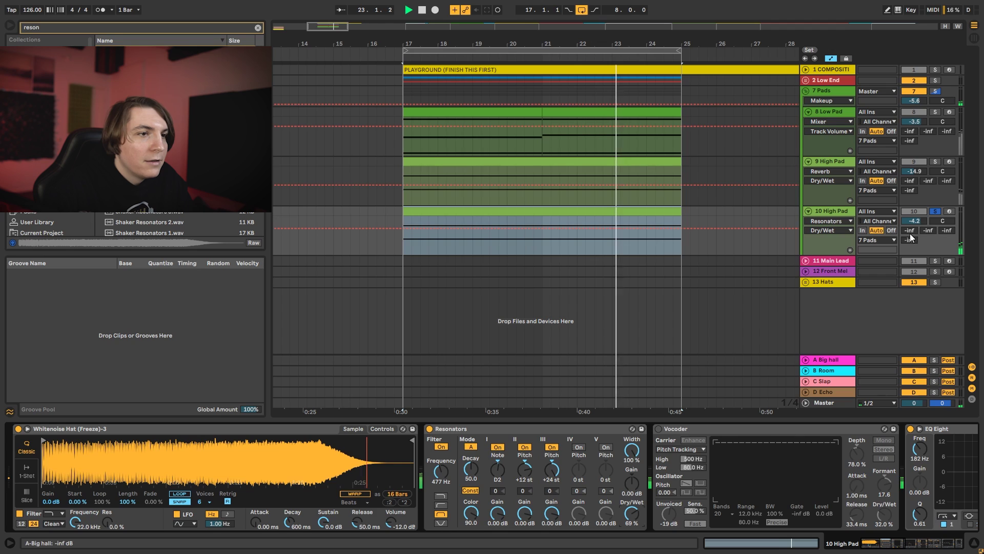
{"action": "left_click", "coordinate": [935, 211]}
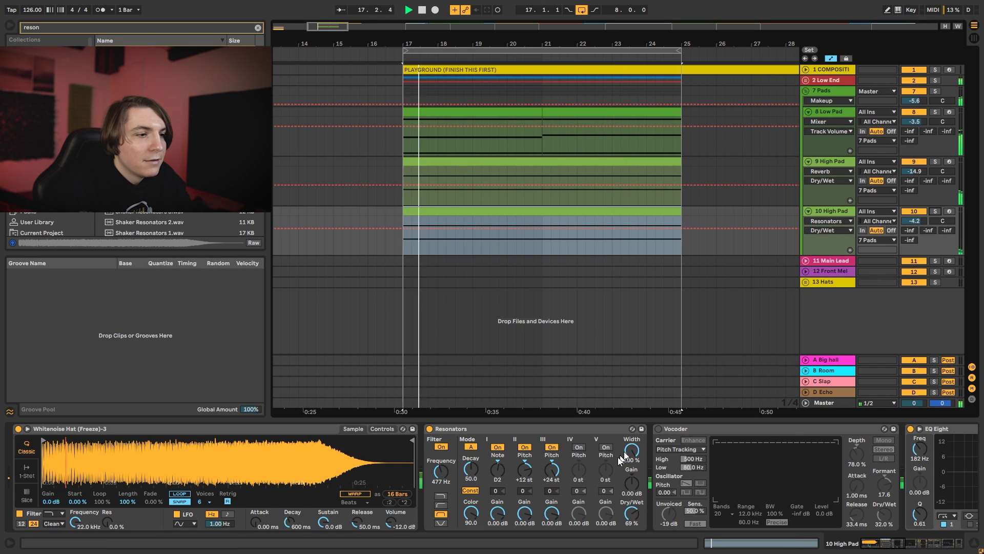
{"action": "left_click_drag", "start_coordinate": [632, 513], "coordinate": [632, 506]}
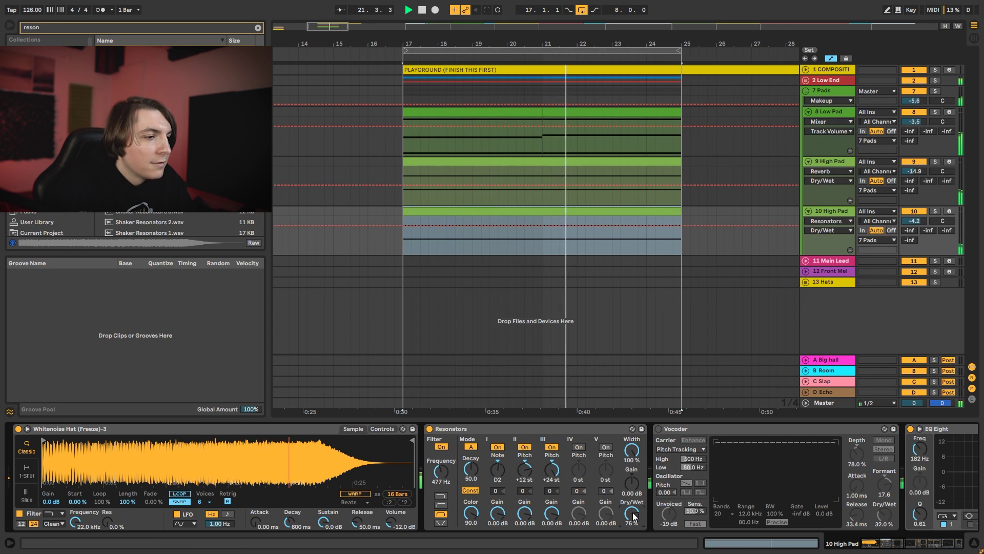
{"action": "left_click_drag", "start_coordinate": [633, 512], "coordinate": [635, 516]}
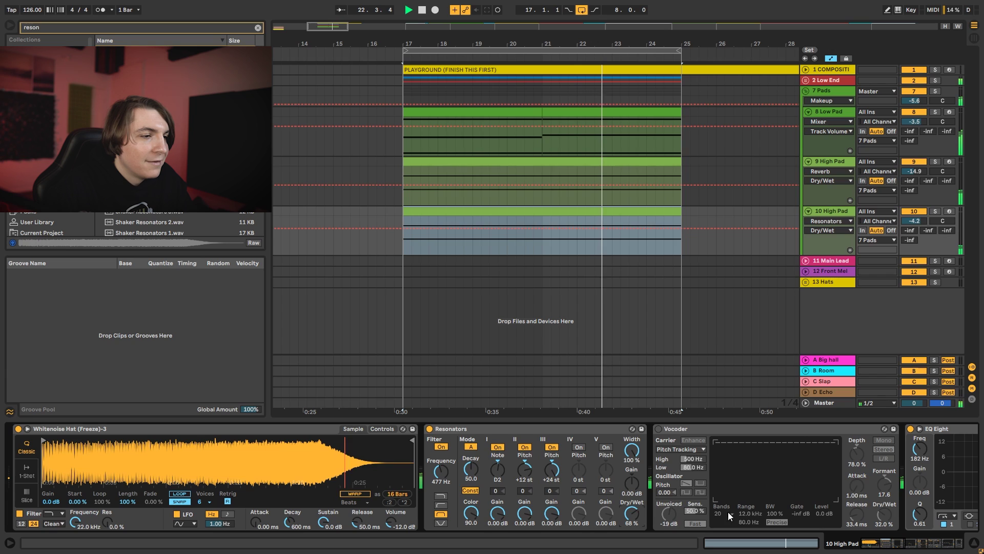
Search the browser for "glue" and insert the Mastering - Make It Loud Glue Compressor preset between Resonators and the Vocoder.
{"action": "left_click_drag", "start_coordinate": [886, 544], "coordinate": [924, 550]}
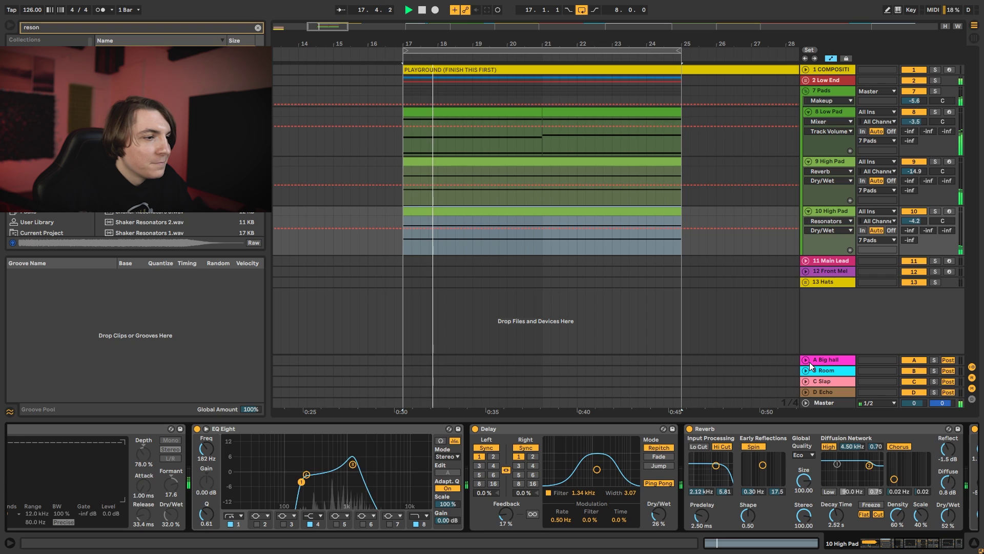
{"action": "left_click_drag", "start_coordinate": [905, 544], "coordinate": [880, 543]}
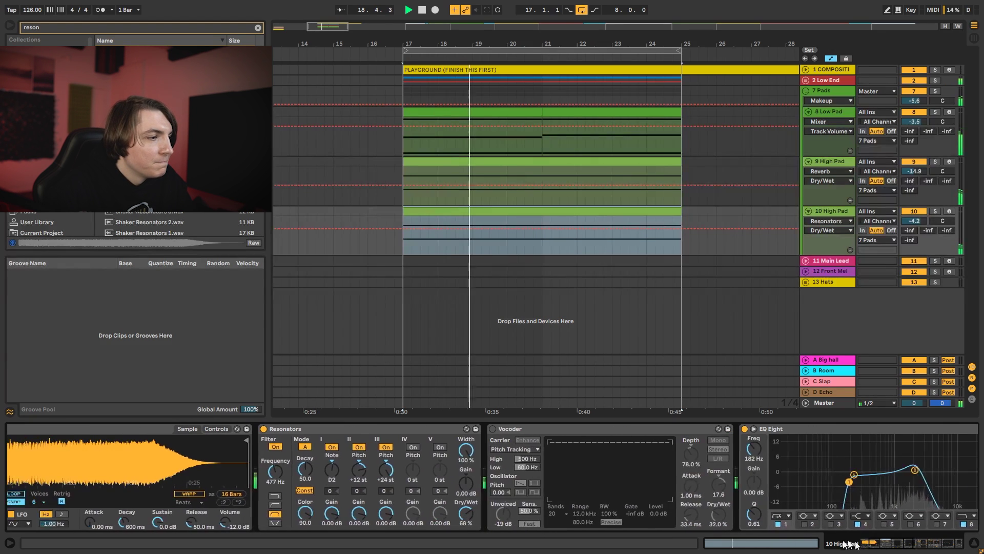
{"action": "key", "text": "space"}
{"action": "key", "text": "ctrl+f"}
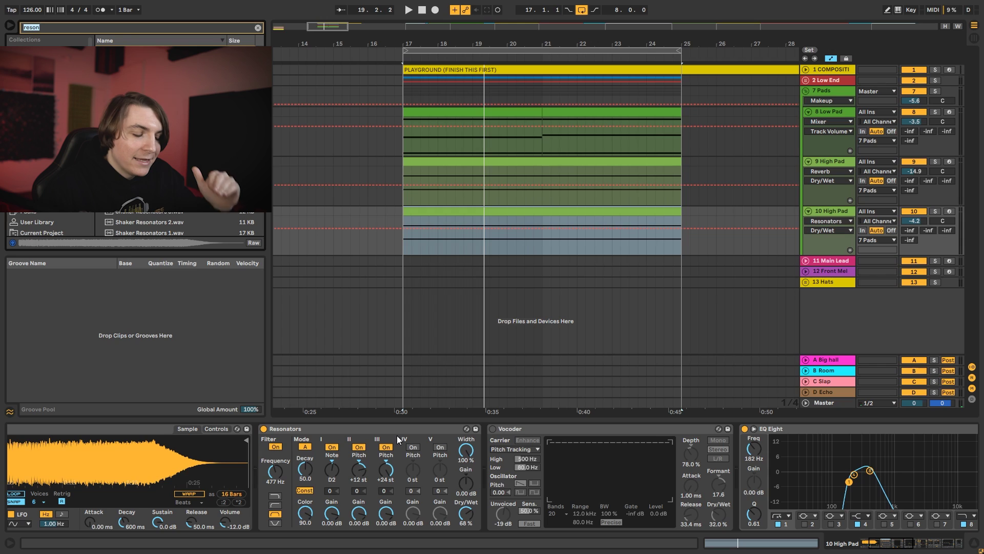
{"action": "type", "text": "glue"}
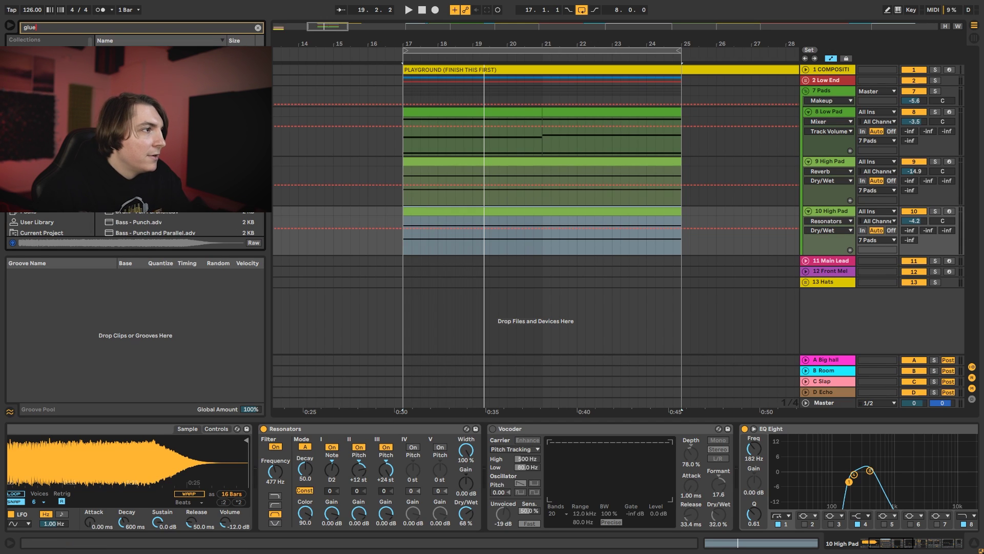
{"action": "left_click_drag", "start_coordinate": [148, 179], "coordinate": [427, 493]}
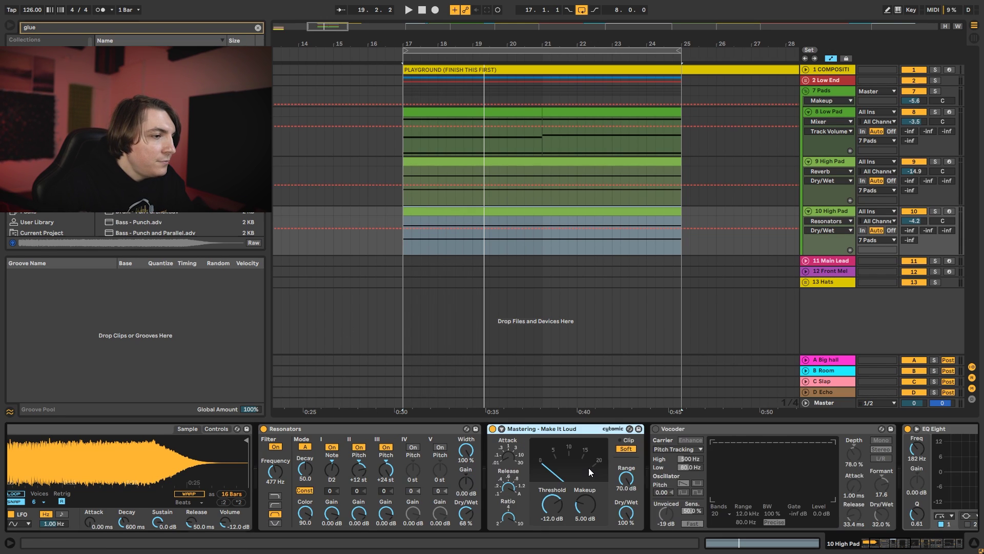
Set the new Glue Compressor's threshold to -35.9 dB and makeup gain to 4.13 dB during playback.
{"action": "left_click", "coordinate": [549, 503]}
{"action": "left_click_drag", "start_coordinate": [552, 503], "coordinate": [551, 514]}
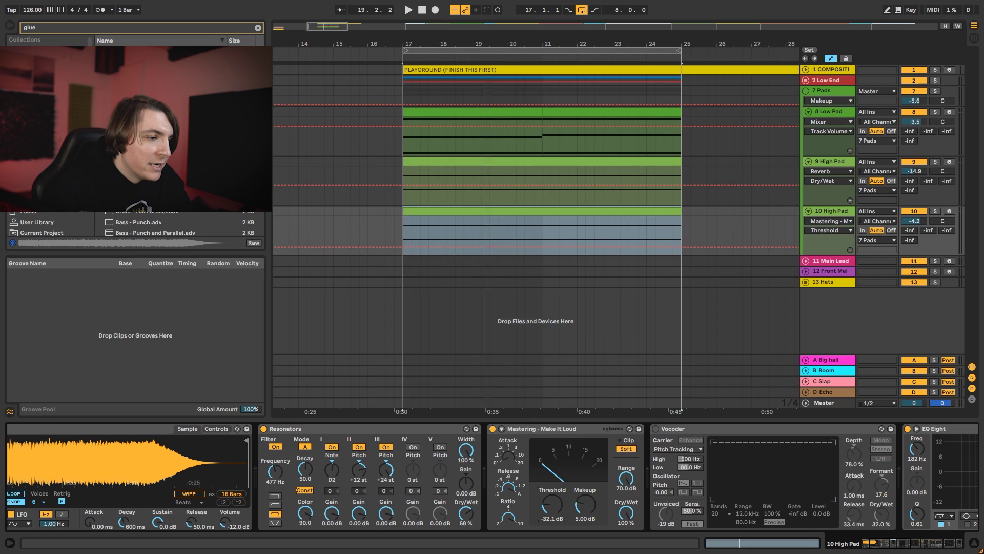
{"action": "key", "text": "space"}
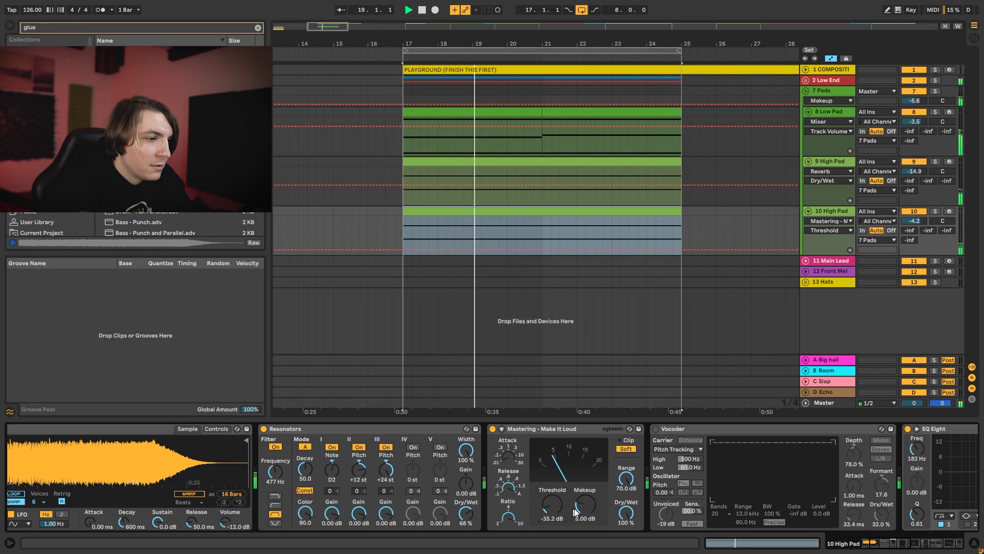
{"action": "left_click_drag", "start_coordinate": [582, 507], "coordinate": [552, 508]}
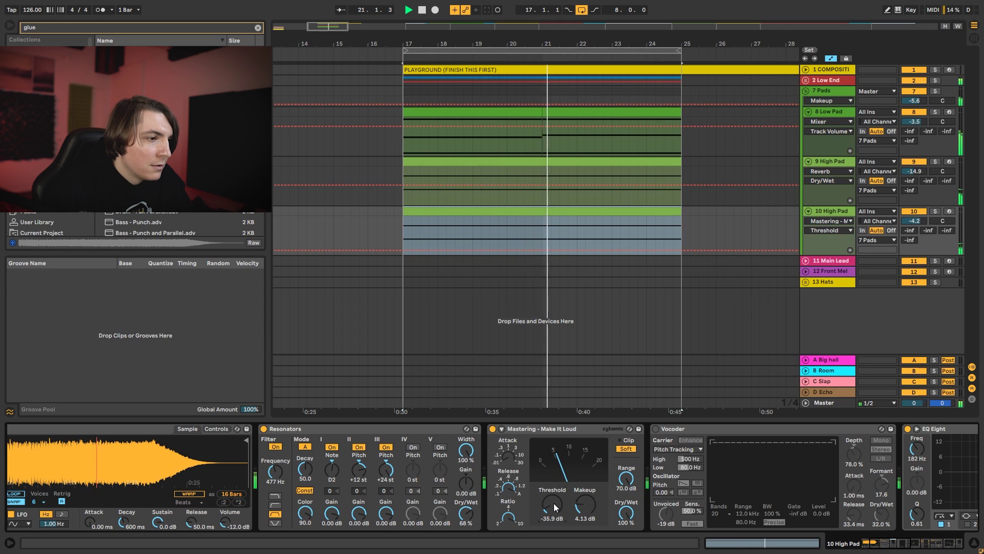
{"action": "left_click", "coordinate": [891, 547]}
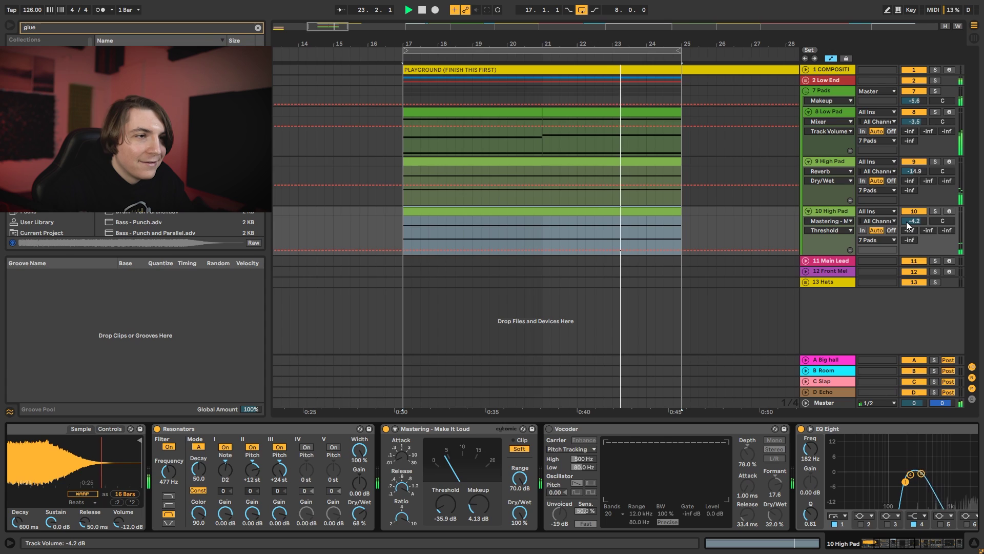
Stop playback, deactivate the duplicated High Pad track and collapse the Pads group.
{"action": "key", "text": "space"}
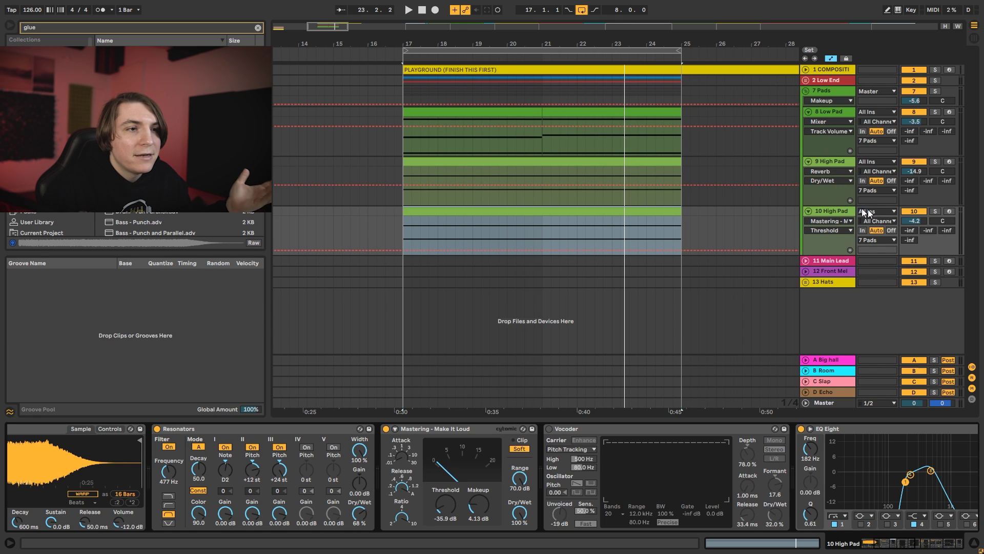
{"action": "left_click", "coordinate": [915, 212]}
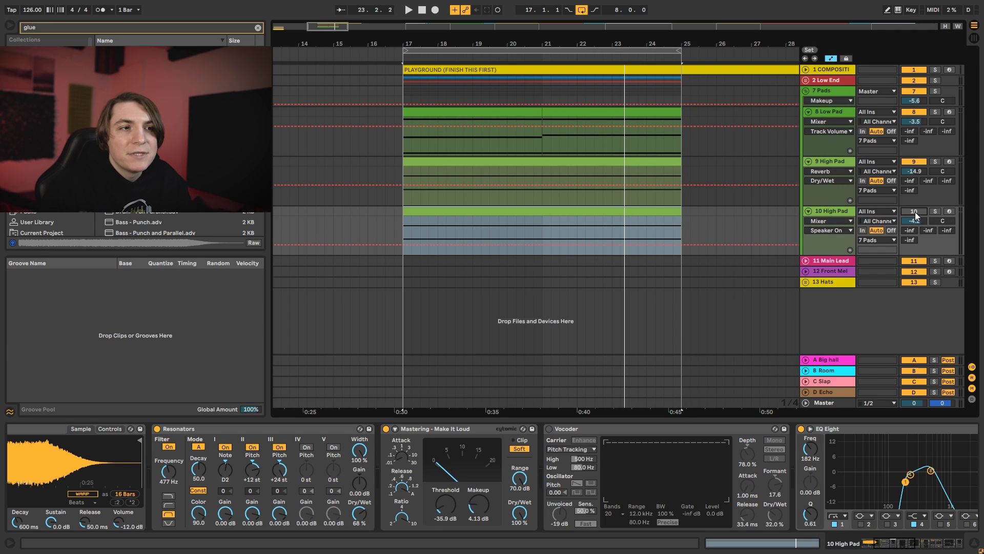
{"action": "left_click", "coordinate": [806, 91]}
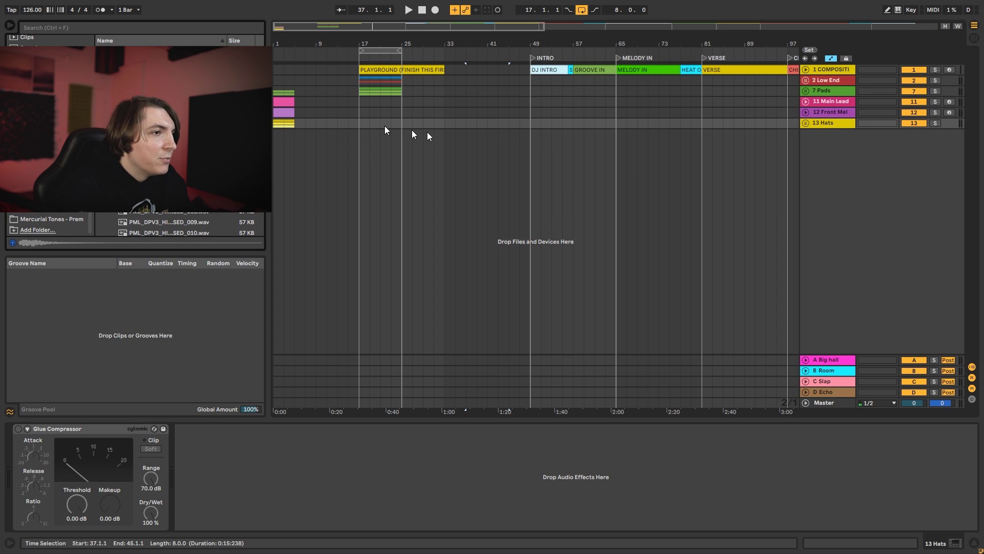
Move the Off Hat's Base clip in the Hats group to bars 17 to 25 and set its track volume to -26.6 dB.
{"action": "left_click", "coordinate": [802, 123]}
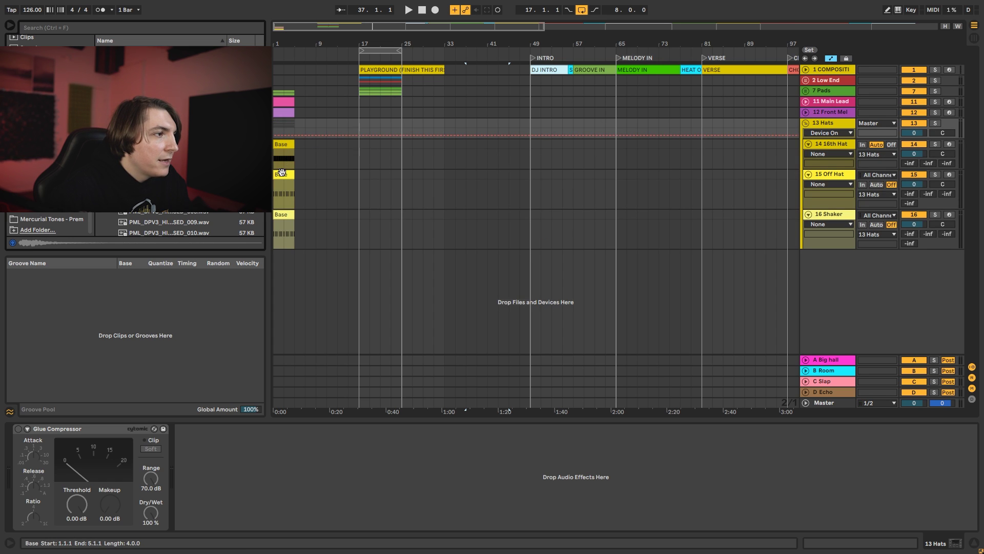
{"action": "left_click_drag", "start_coordinate": [281, 171], "coordinate": [368, 175]}
{"action": "key", "text": "space"}
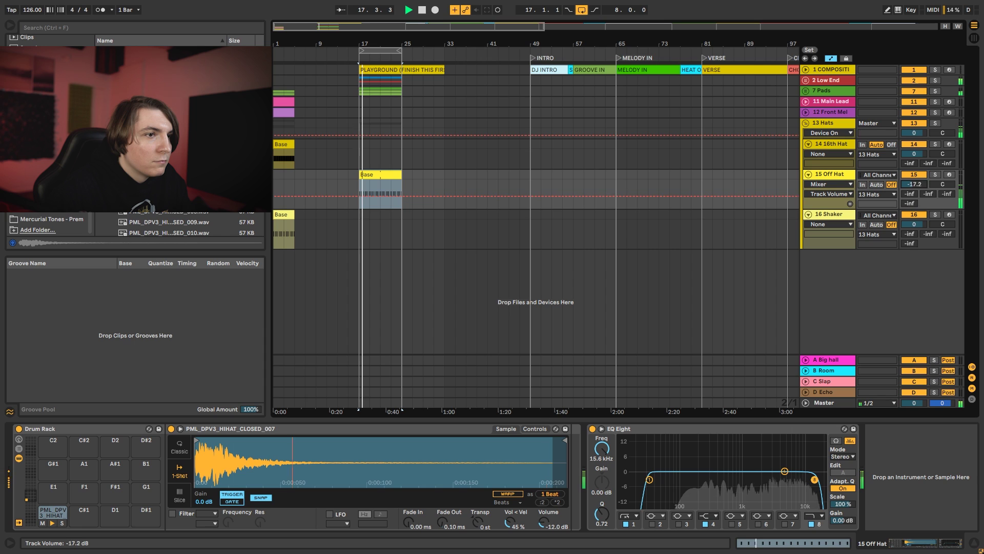
{"action": "left_click_drag", "start_coordinate": [914, 185], "coordinate": [914, 196]}
{"action": "key", "text": "space"}
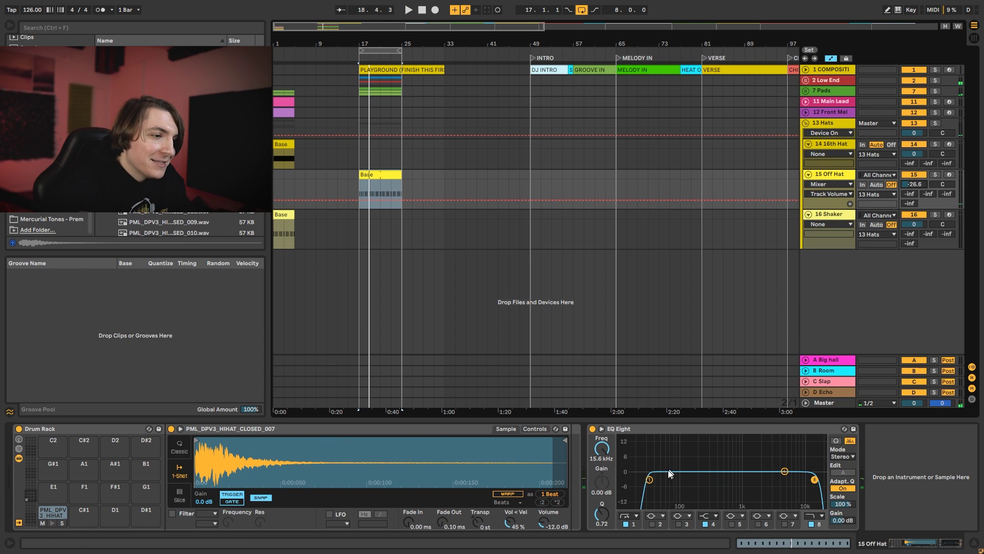
Shape the Off Hat's EQ Eight with a 742 Hz low cut, a slightly raised band 4 and band 8 switched off.
{"action": "key", "text": "space"}
{"action": "left_click_drag", "start_coordinate": [649, 480], "coordinate": [731, 488]}
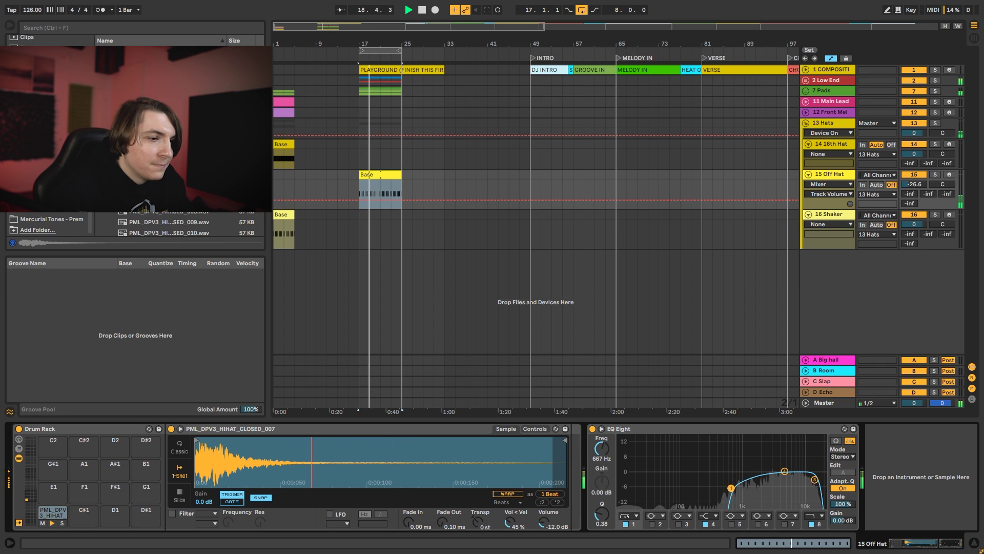
{"action": "left_click", "coordinate": [813, 524]}
{"action": "left_click_drag", "start_coordinate": [786, 470], "coordinate": [791, 467]}
{"action": "left_click_drag", "start_coordinate": [732, 487], "coordinate": [734, 489]}
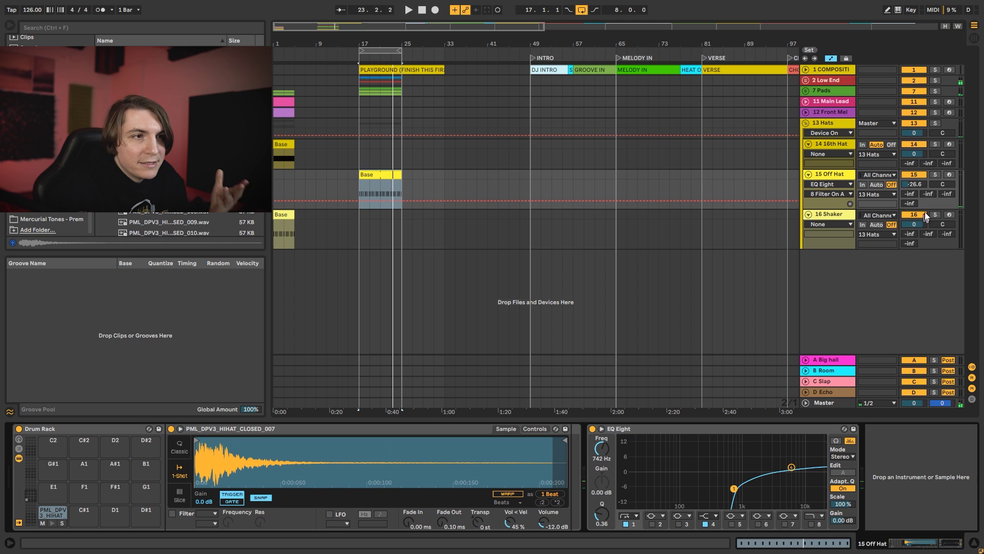
Set the B Room return's reverb to a 949 Hz input filter frequency and a 1.93 kHz high diffusion filter.
{"action": "left_click", "coordinate": [826, 370]}
{"action": "left_click", "coordinate": [806, 370]}
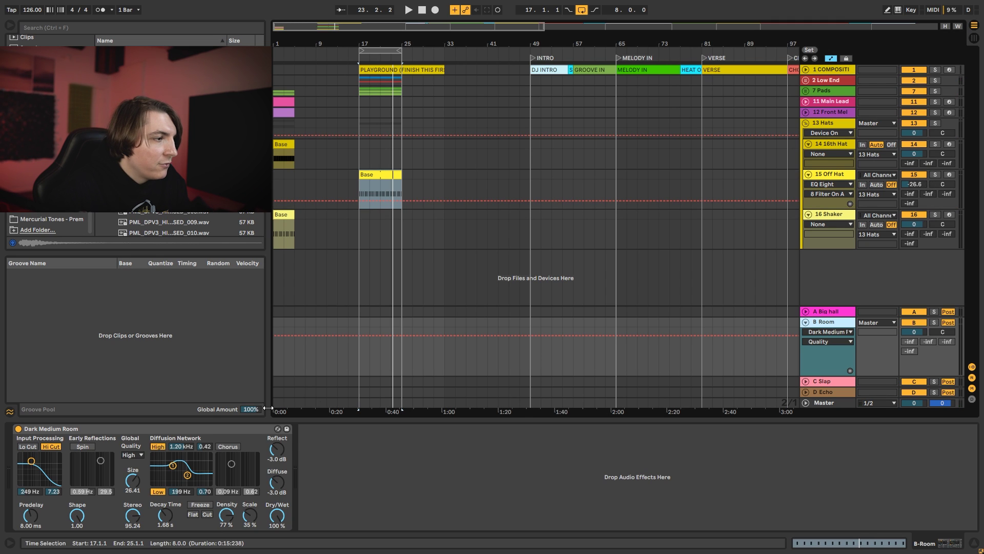
{"action": "left_click_drag", "start_coordinate": [197, 475], "coordinate": [199, 474]}
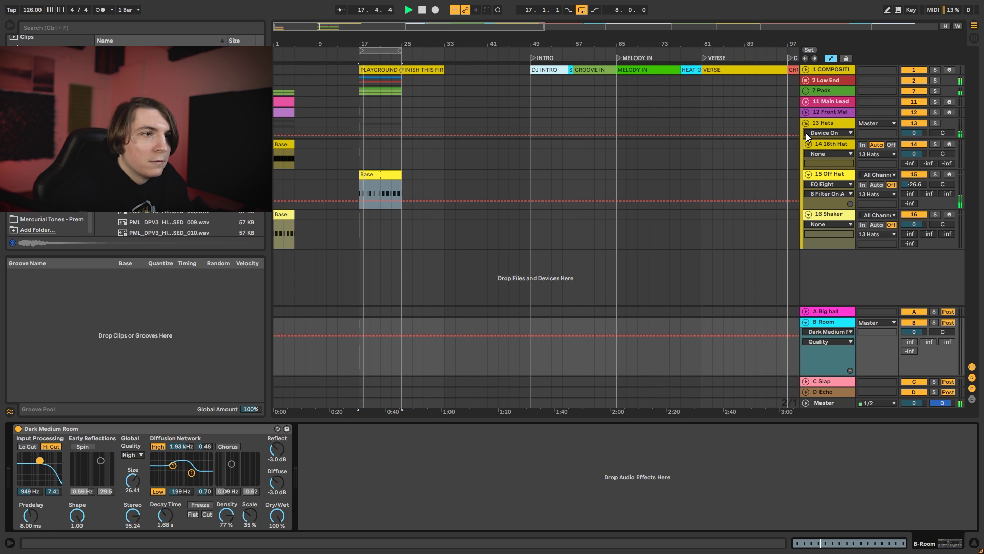
Send the Hats group to B-Room at -9.0 dB and enable its Glue Compressor with threshold -40.0 dB and makeup 0.79 dB.
{"action": "left_click_drag", "start_coordinate": [815, 140], "coordinate": [815, 159]}
{"action": "mouse_move", "coordinate": [927, 143]}
{"action": "left_mouse_down"}
{"action": "mouse_move", "coordinate": [927, 113]}
{"action": "mouse_move", "coordinate": [927, 147]}
{"action": "left_mouse_up"}
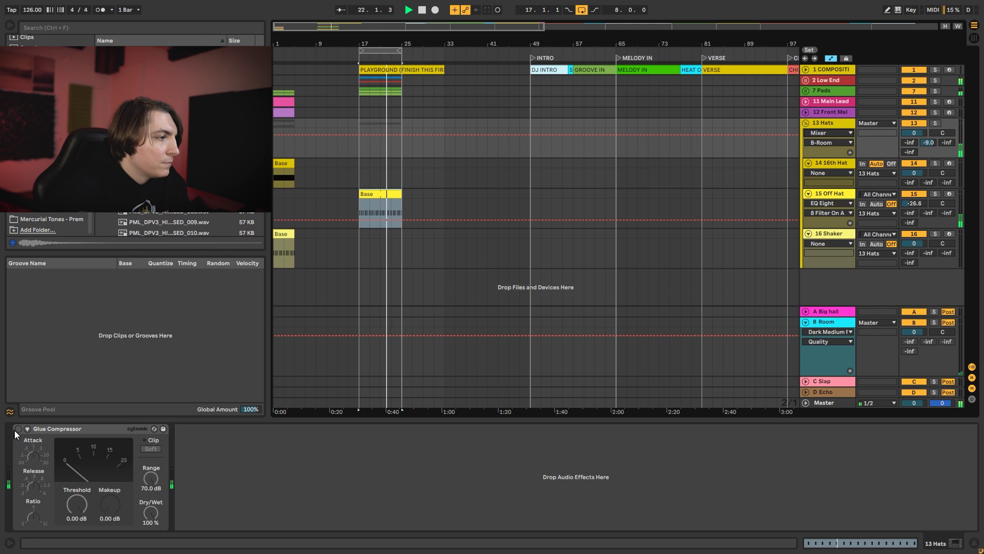
{"action": "left_click_drag", "start_coordinate": [73, 504], "coordinate": [73, 549]}
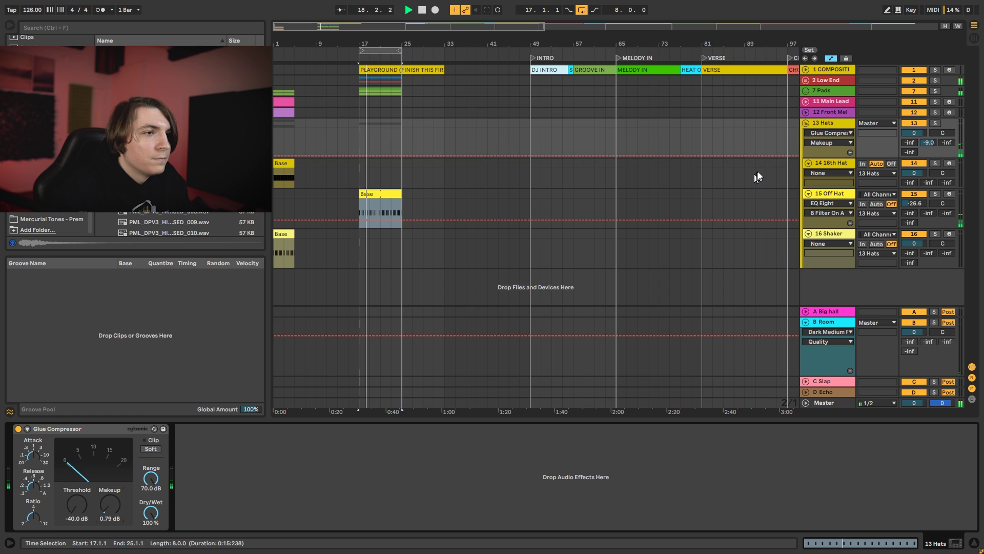
{"action": "left_click", "coordinate": [805, 123]}
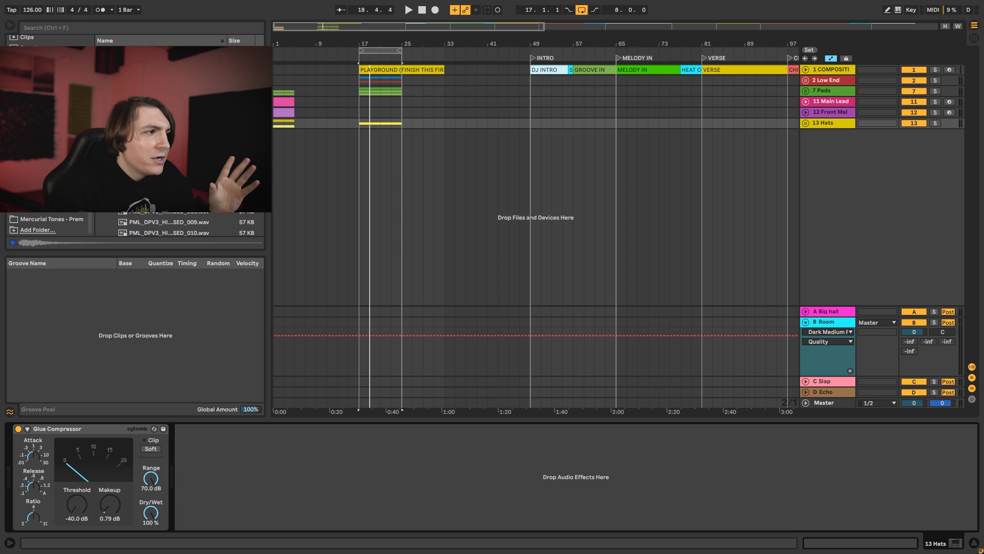
Solo the Ambients track from bar 17 and compare its sound with the Audio Effect Rack bypassed and re-enabled.
{"action": "left_click", "coordinate": [99, 114]}
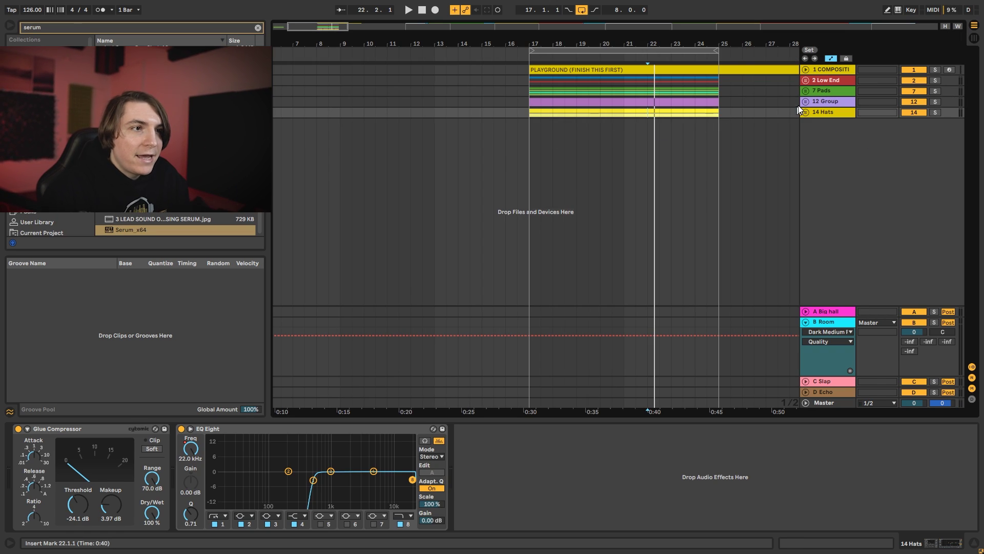
{"action": "left_click", "coordinate": [806, 102]}
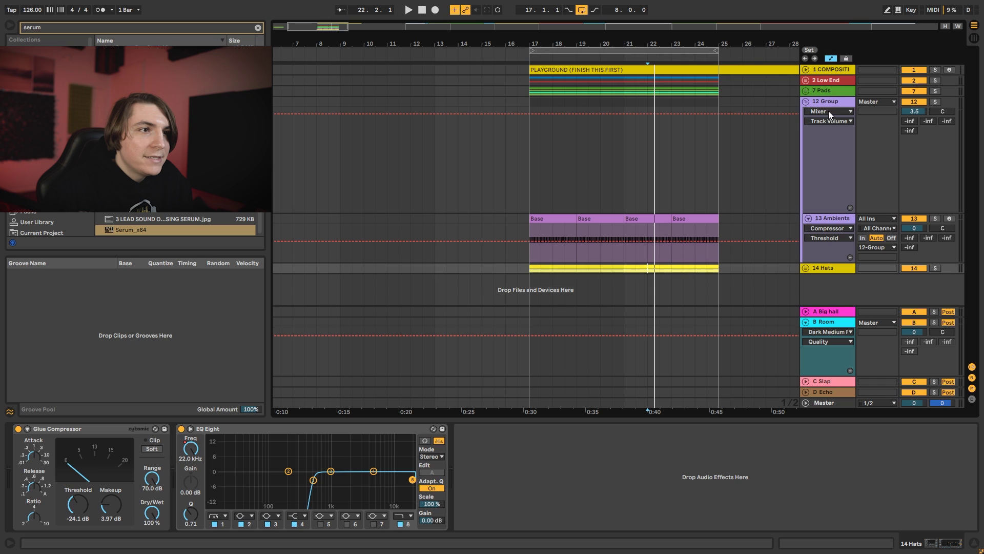
{"action": "left_click", "coordinate": [836, 220]}
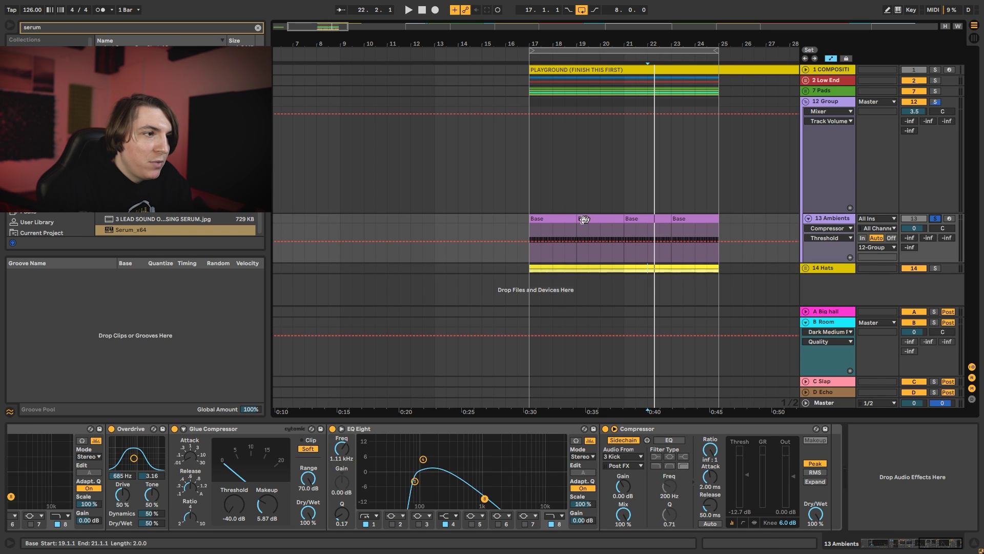
{"action": "left_click", "coordinate": [527, 230]}
{"action": "key", "text": "space"}
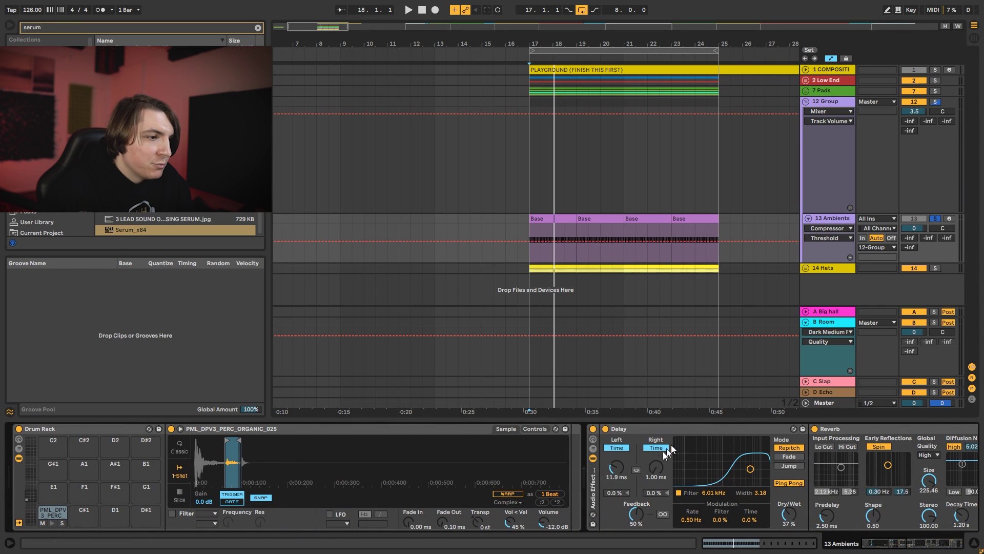
{"action": "left_click", "coordinate": [593, 428]}
{"action": "key", "text": "space"}
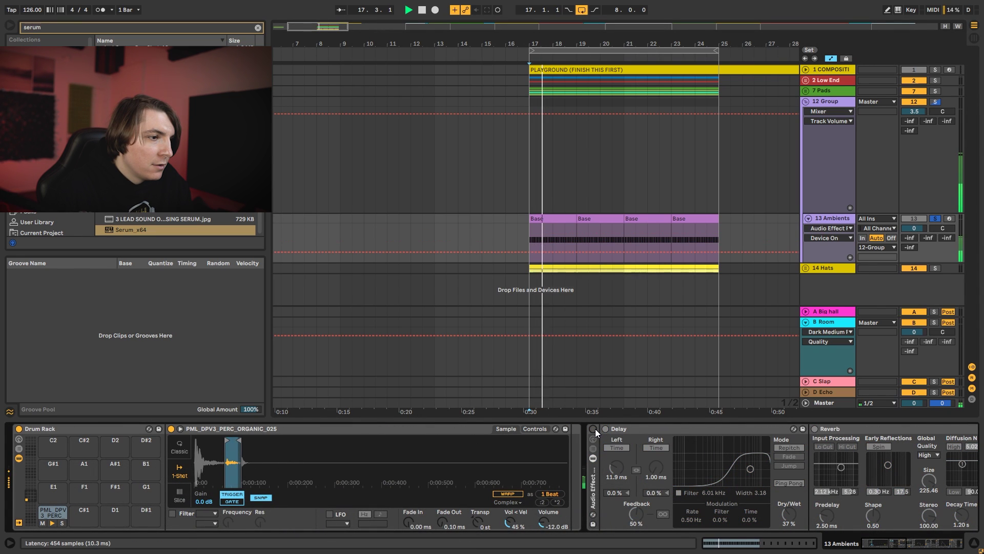
{"action": "left_click", "coordinate": [595, 429]}
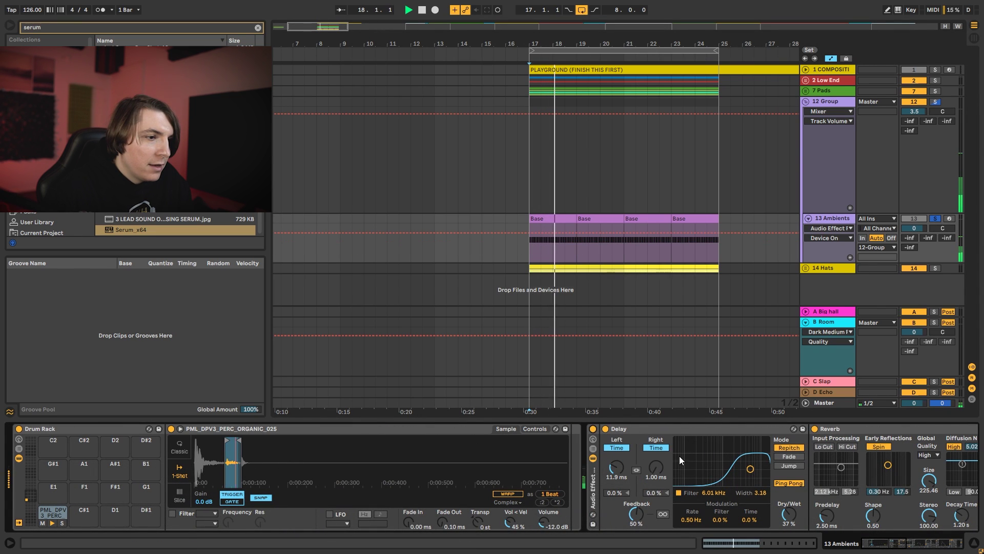
Examine the rest of the Ambients device chain through to the sidechained Compressor during playback, and collapse the group.
{"action": "left_click", "coordinate": [915, 545]}
{"action": "left_click_drag", "start_coordinate": [882, 544], "coordinate": [898, 544]}
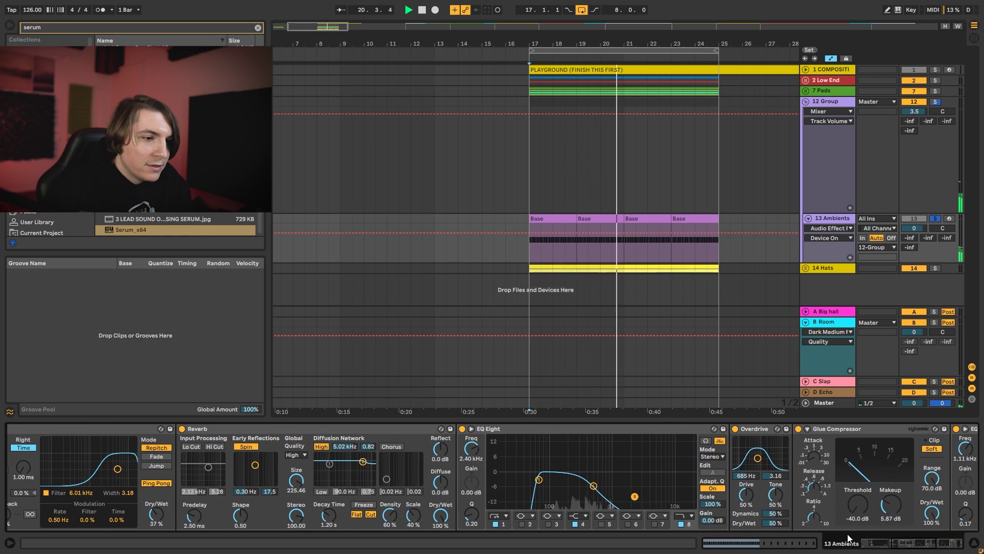
{"action": "left_click", "coordinate": [883, 546]}
{"action": "left_click_drag", "start_coordinate": [883, 548], "coordinate": [953, 551]}
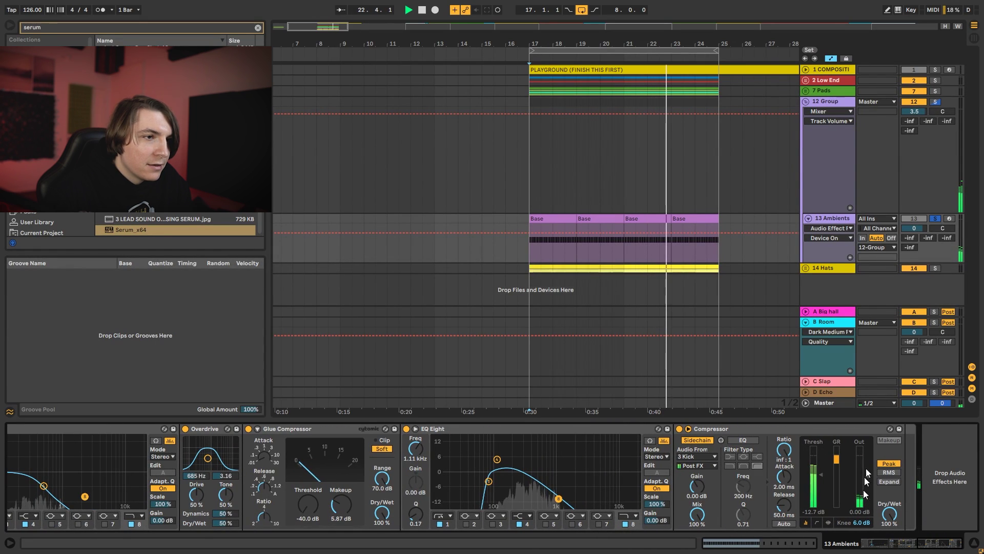
{"action": "key", "text": "space"}
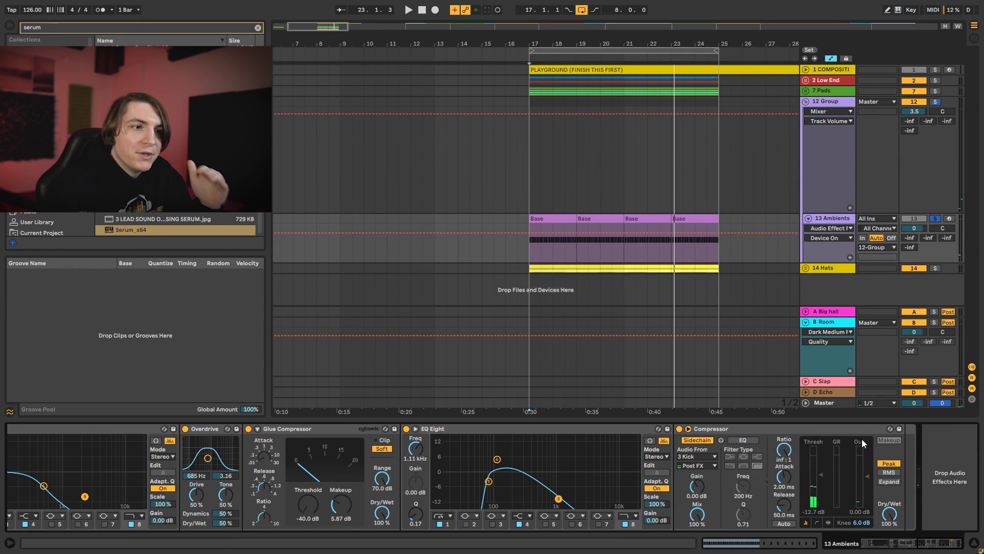
{"action": "left_click", "coordinate": [805, 101]}
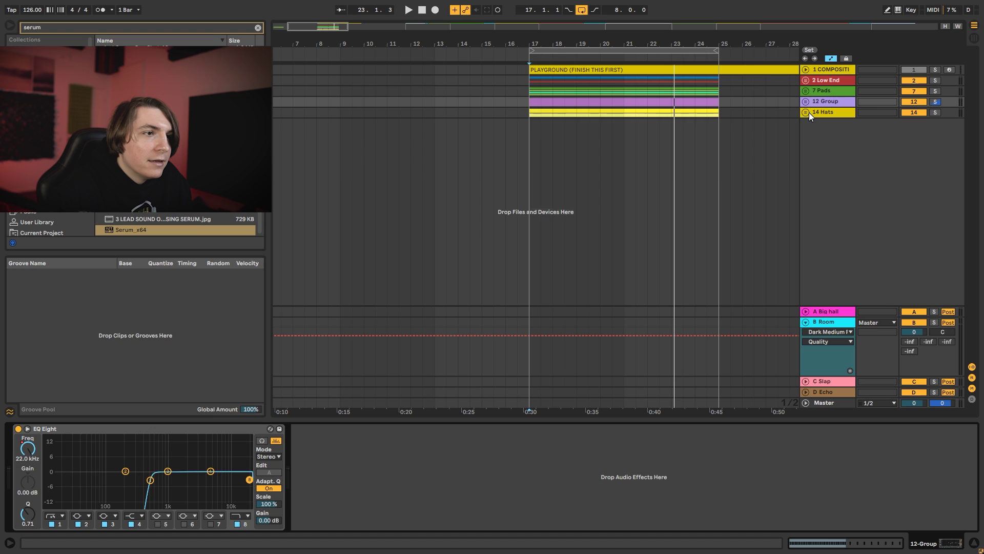
Listen to the Shaker soloed in the Hats group from bar 17 and examine its Reverb and EQ Eight.
{"action": "left_click", "coordinate": [806, 112]}
{"action": "scroll", "coordinate": [841, 225], "scroll_direction": "down", "scroll_amount": 2}
{"action": "left_click", "coordinate": [822, 273]}
{"action": "scroll", "coordinate": [496, 364], "scroll_direction": "down", "scroll_amount": 1}
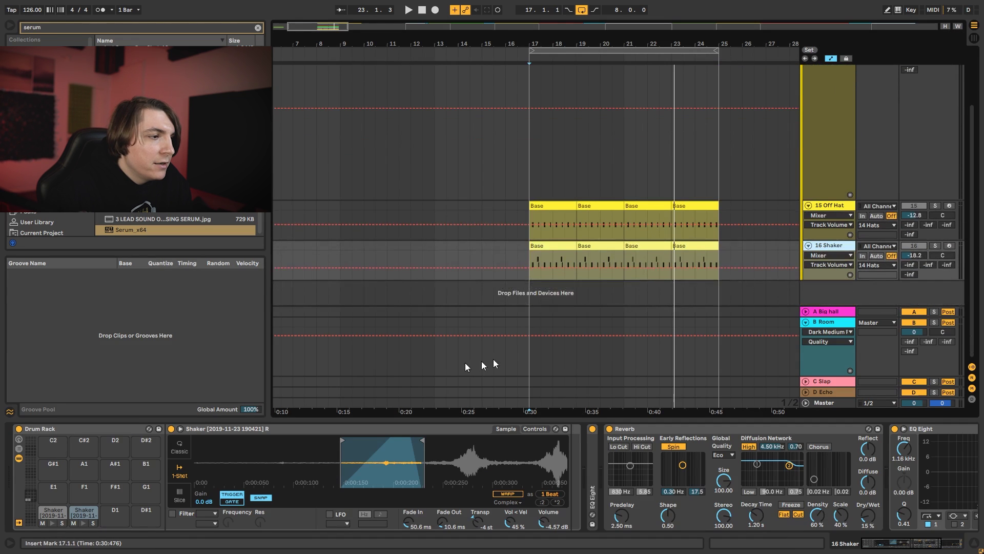
{"action": "key", "text": "space"}
{"action": "left_click", "coordinate": [934, 246]}
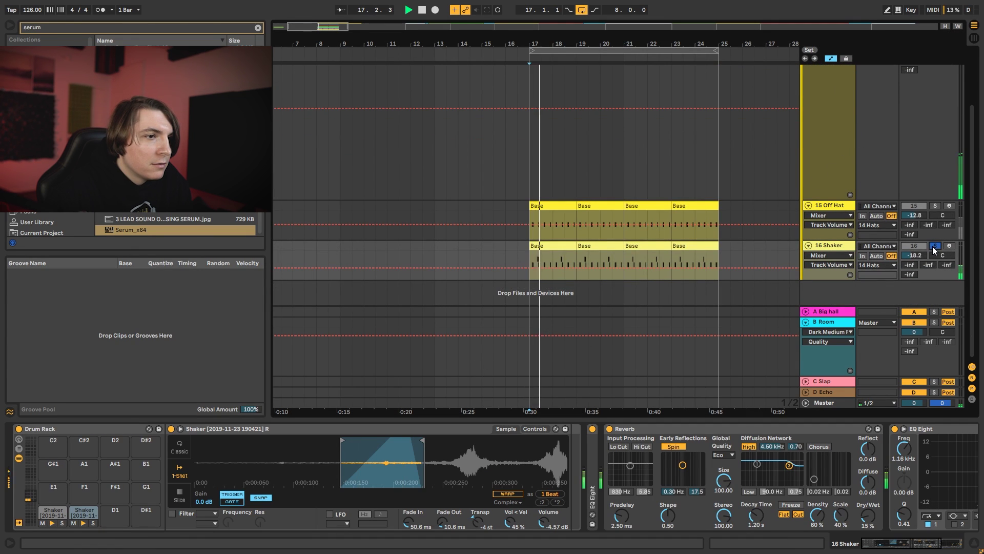
{"action": "scroll", "coordinate": [933, 246], "scroll_direction": "up", "scroll_amount": 1}
{"action": "scroll", "coordinate": [820, 113], "scroll_direction": "up", "scroll_amount": 3}
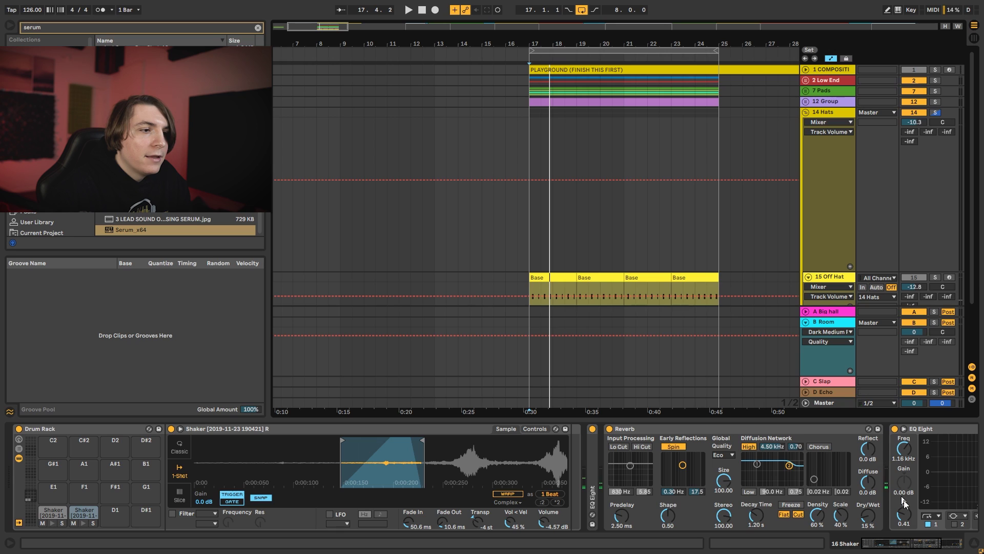
{"action": "left_click", "coordinate": [919, 544]}
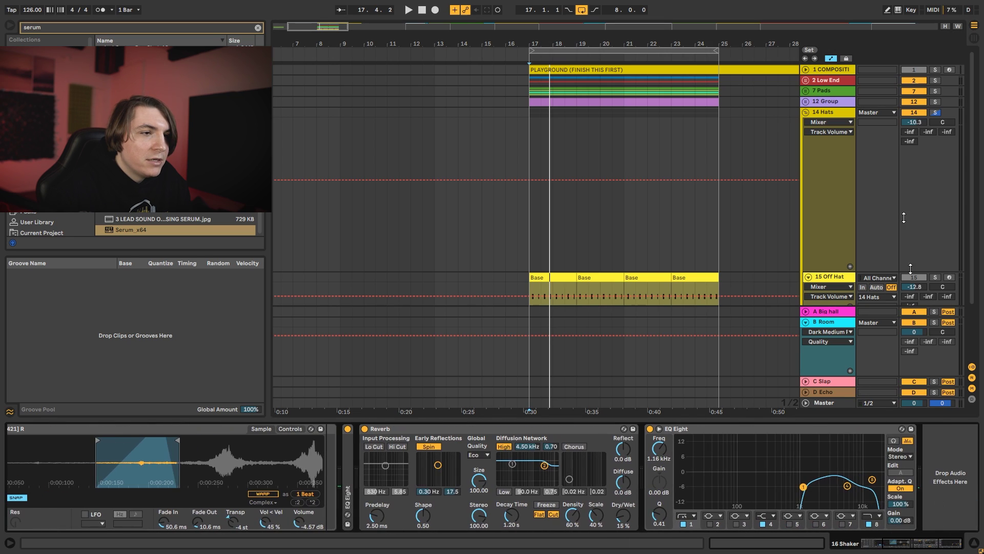
{"action": "left_click", "coordinate": [805, 112]}
Expand the Pads group, unfold the High Pad, and play the Analog track soloed to examine its Vocoder and EQ Eight.
{"action": "left_click", "coordinate": [819, 90]}
{"action": "key", "text": "u"}
{"action": "left_click", "coordinate": [827, 162]}
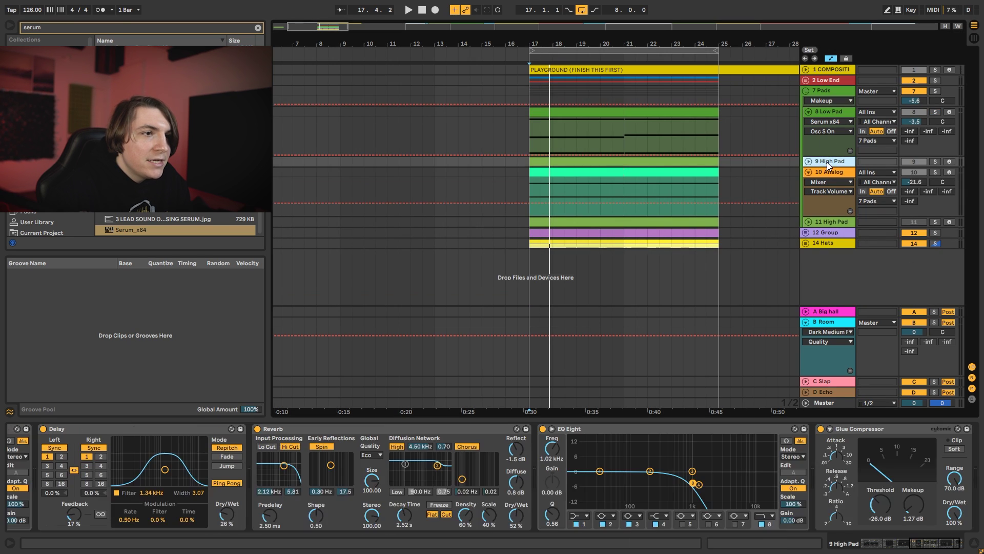
{"action": "left_click", "coordinate": [809, 161]}
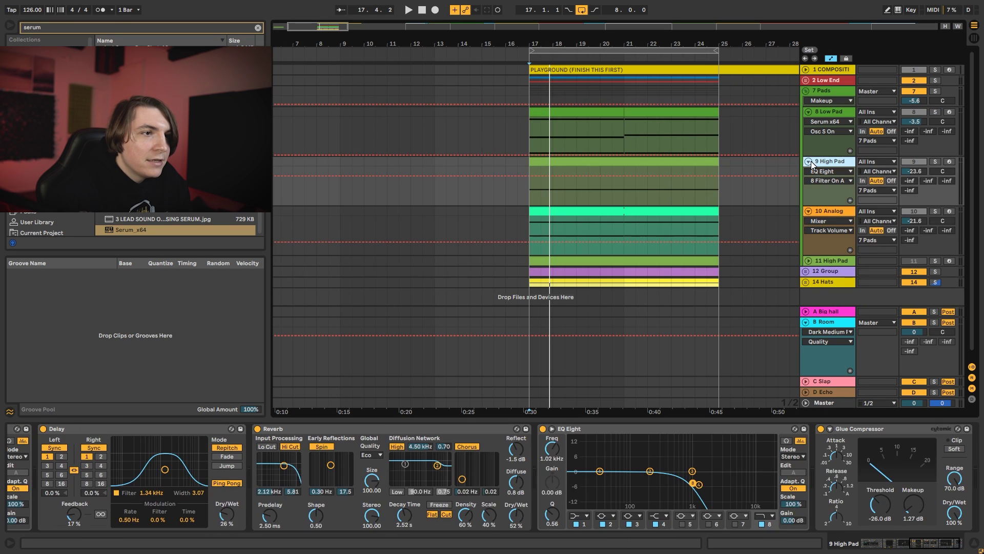
{"action": "left_click", "coordinate": [934, 211]}
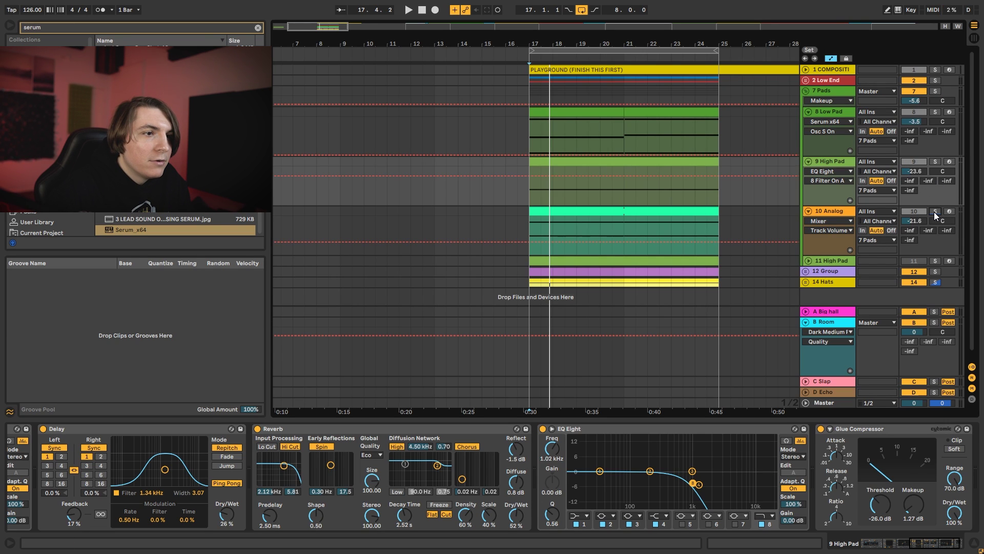
{"action": "key", "text": "space"}
{"action": "left_click", "coordinate": [820, 211]}
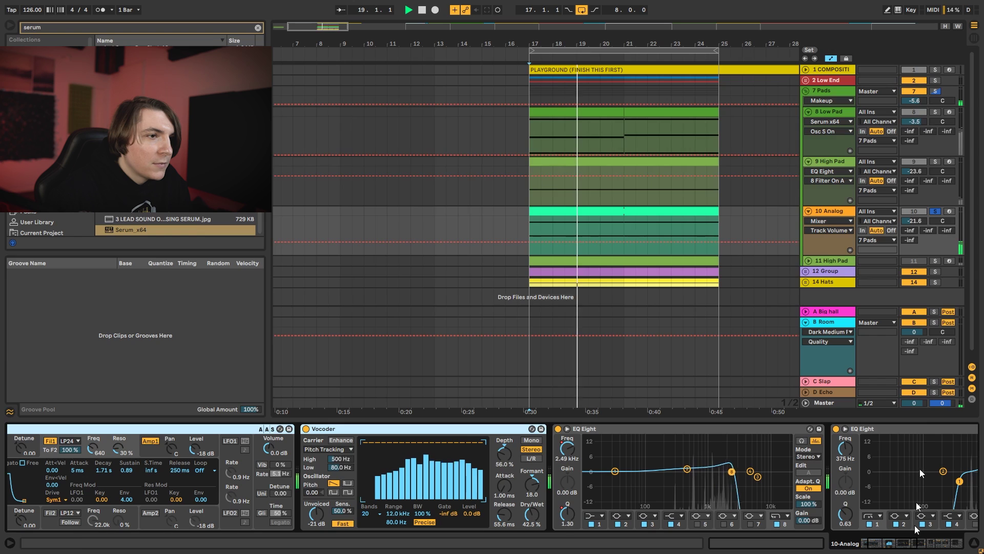
{"action": "key", "text": "space"}
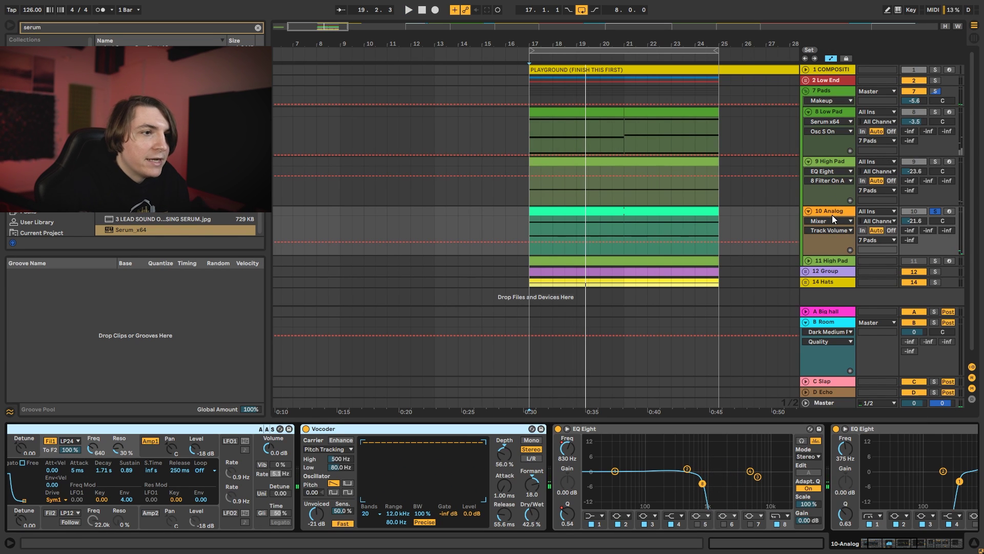
Display the Analog track's EQ Eight band 8 frequency automation, review its remaining devices and collapse the Pads group.
{"action": "left_click", "coordinate": [833, 220]}
{"action": "left_click", "coordinate": [829, 254]}
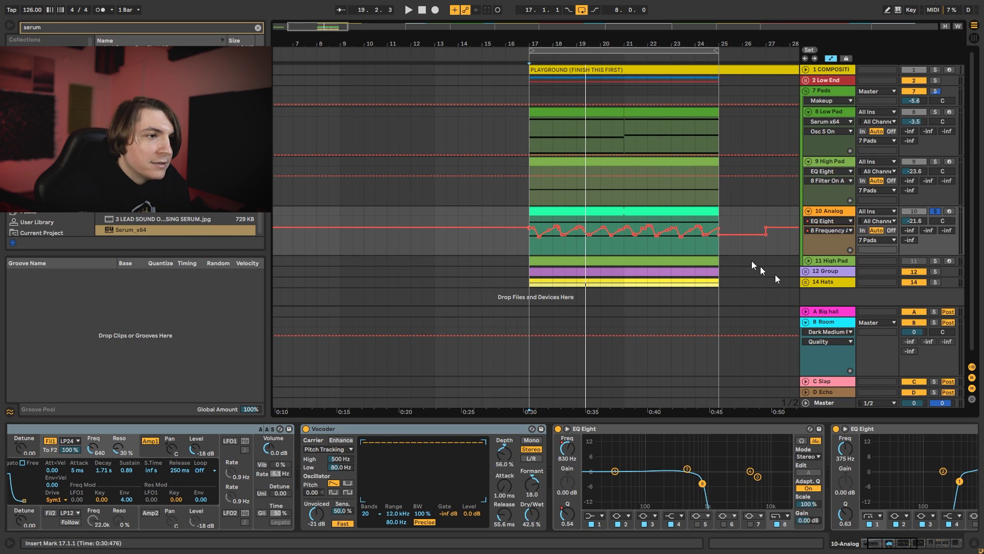
{"action": "left_click_drag", "start_coordinate": [876, 549], "coordinate": [919, 551]}
{"action": "left_click_drag", "start_coordinate": [919, 552], "coordinate": [912, 548]}
{"action": "left_click", "coordinate": [807, 90]}
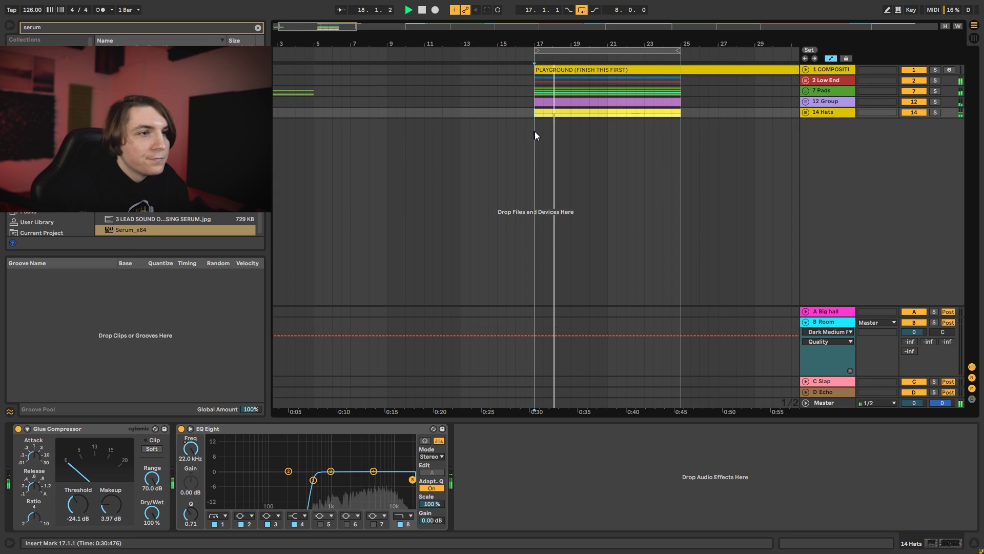
Set the Hats group volume to -14.2 dB during full playback, collapse the group and stop.
{"action": "left_click", "coordinate": [814, 113]}
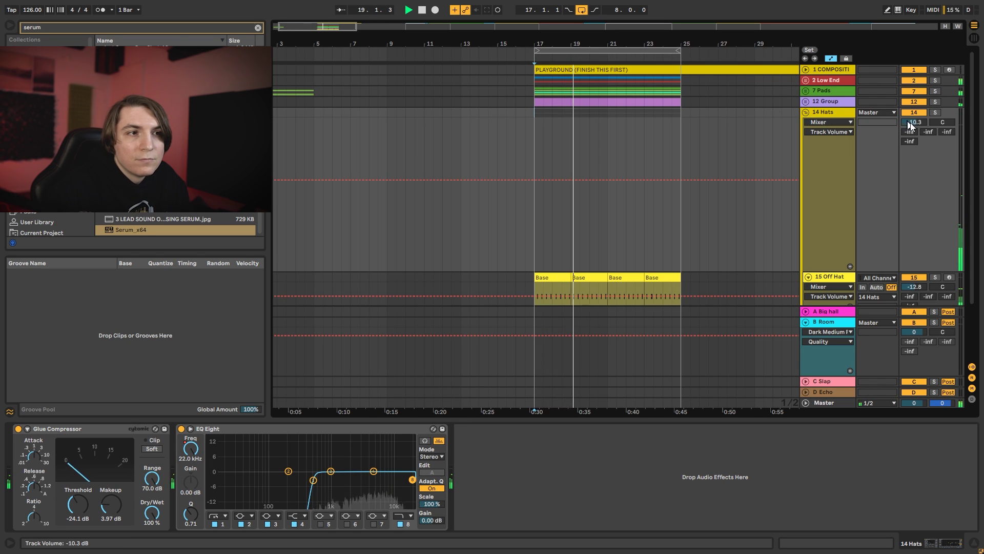
{"action": "left_click_drag", "start_coordinate": [910, 122], "coordinate": [910, 136]}
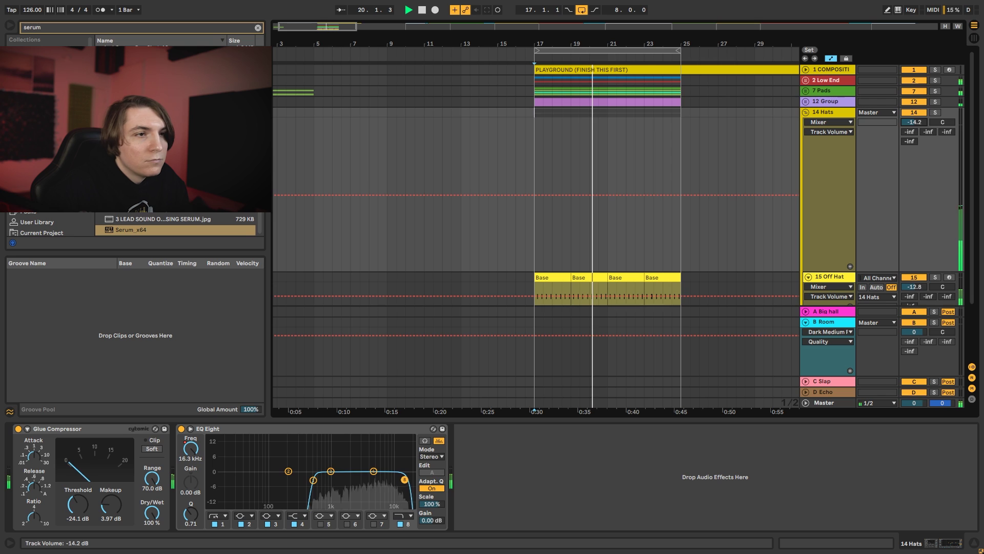
{"action": "left_click", "coordinate": [806, 112]}
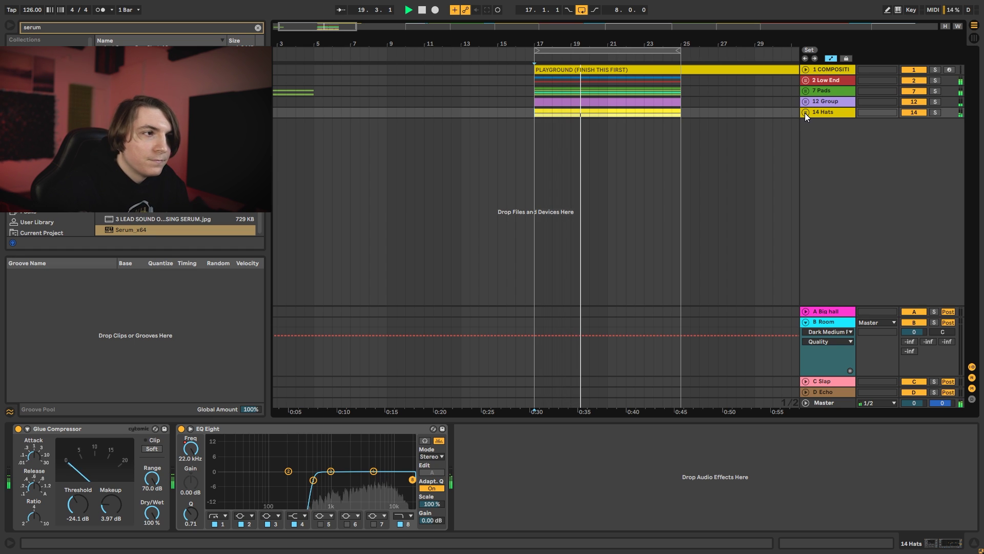
{"action": "key", "text": "space"}
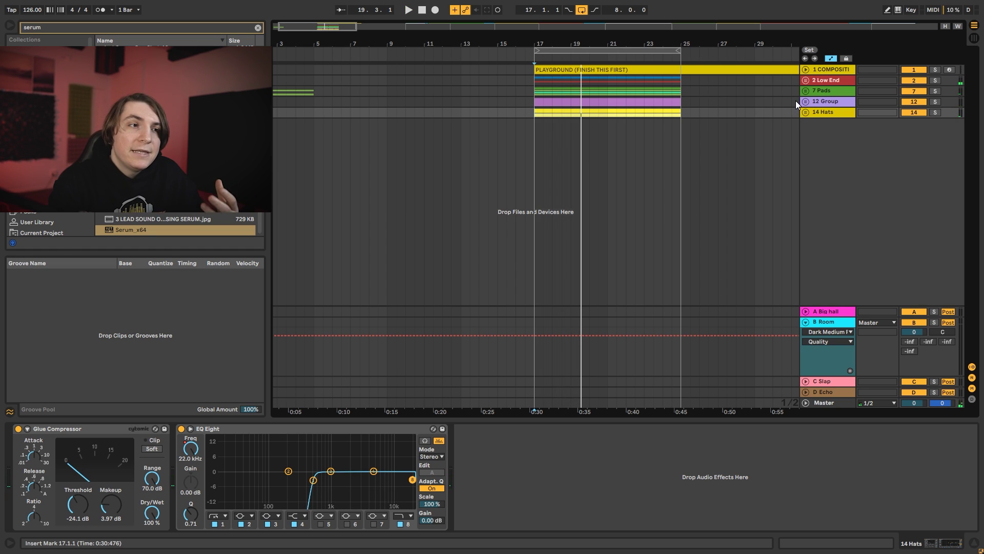